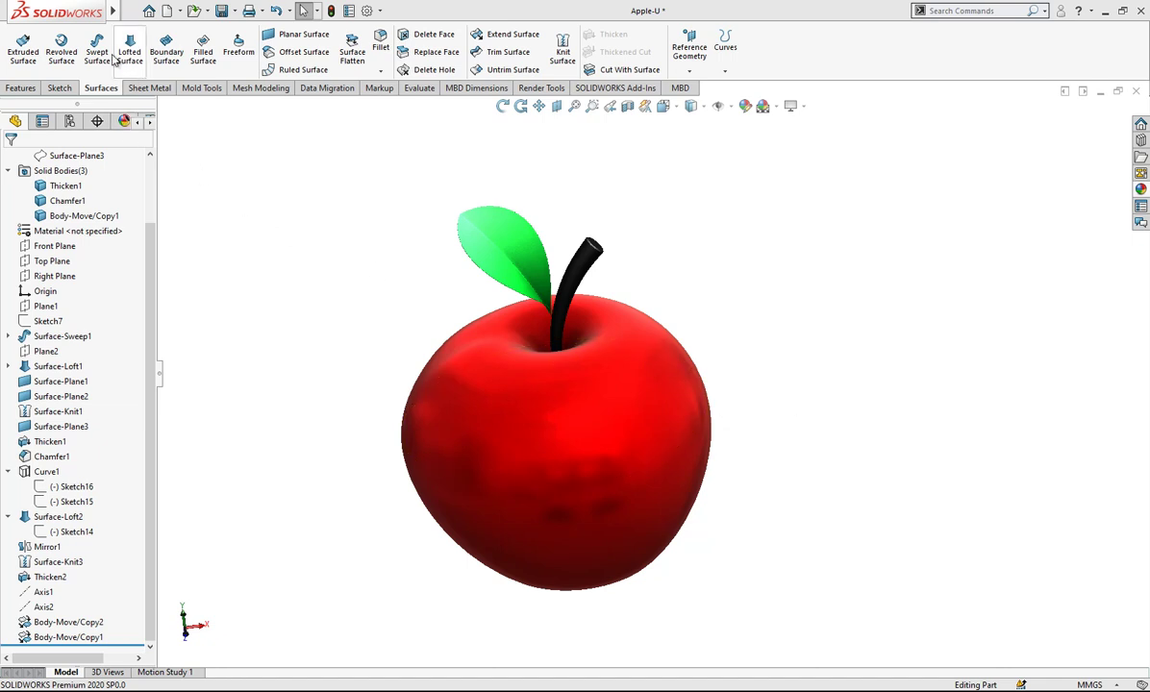
# Zoom out on the finished red apple model
pyautogui.scroll(1, 763, 475)
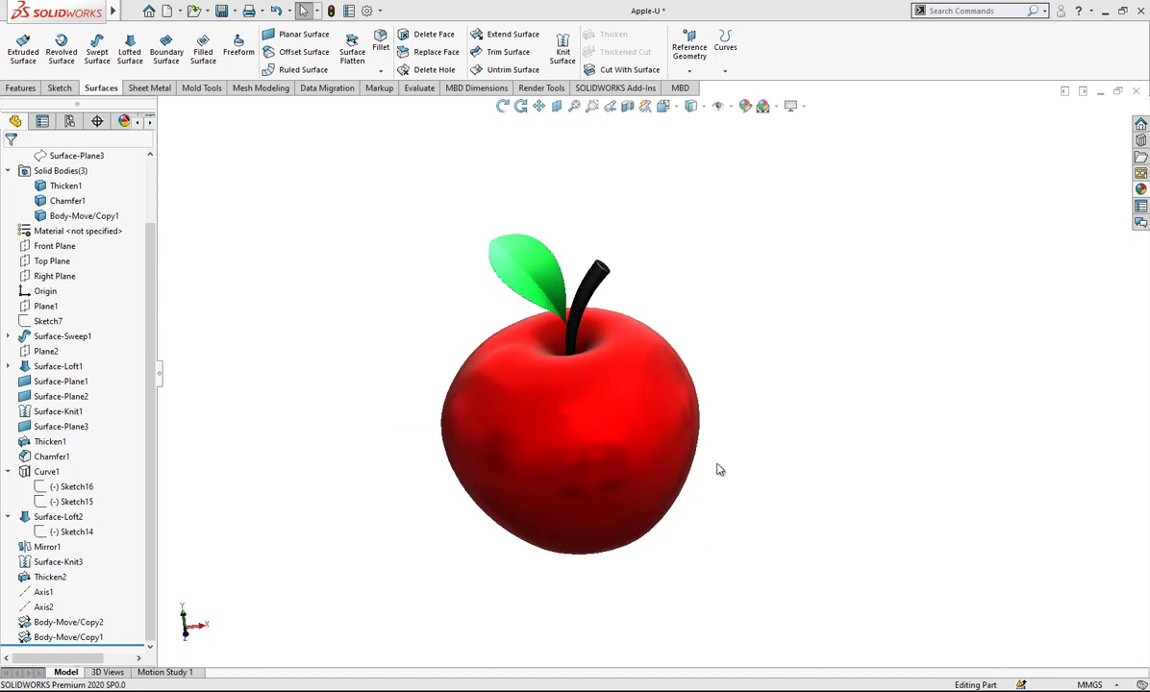
# Create a new Part document
pyautogui.click(167, 10)
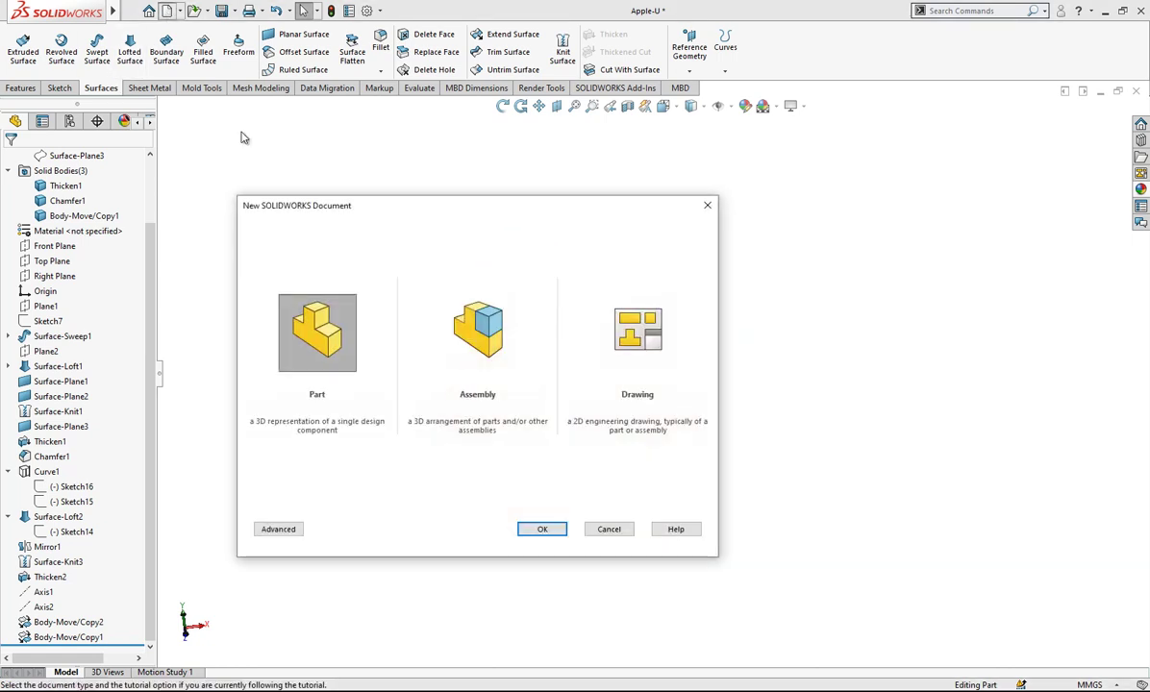
pyautogui.click(324, 348)
pyautogui.click(532, 529)
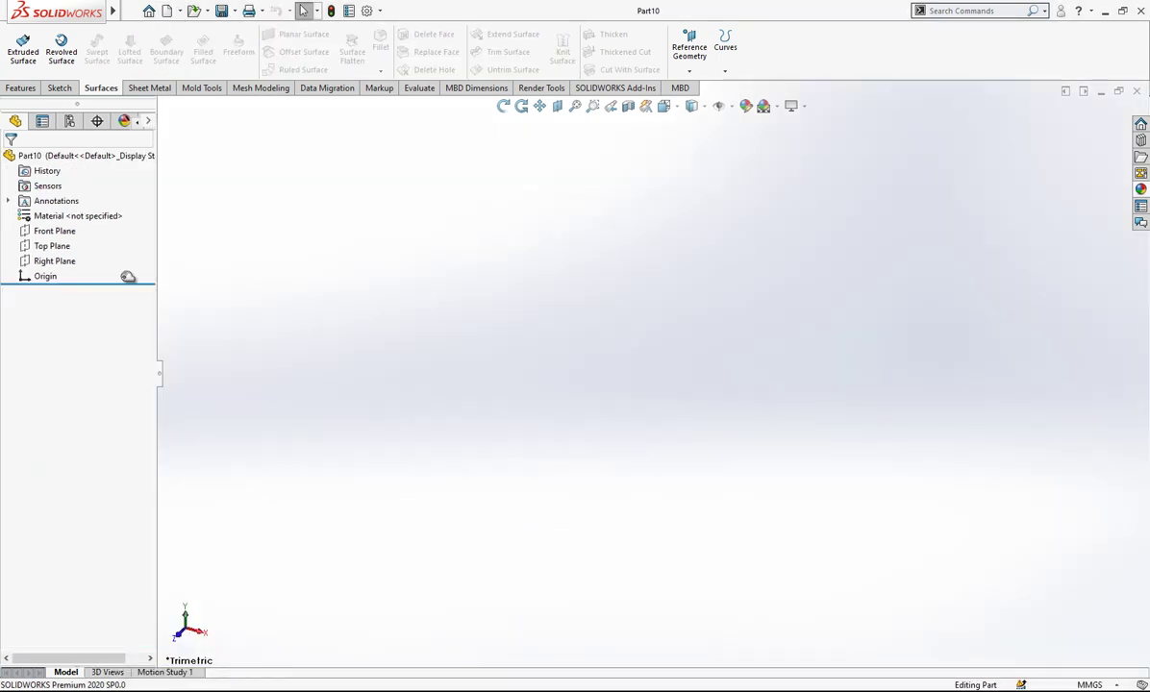
# Start a sketch on the Top Plane with the Polygon tool active
pyautogui.click(70, 253)
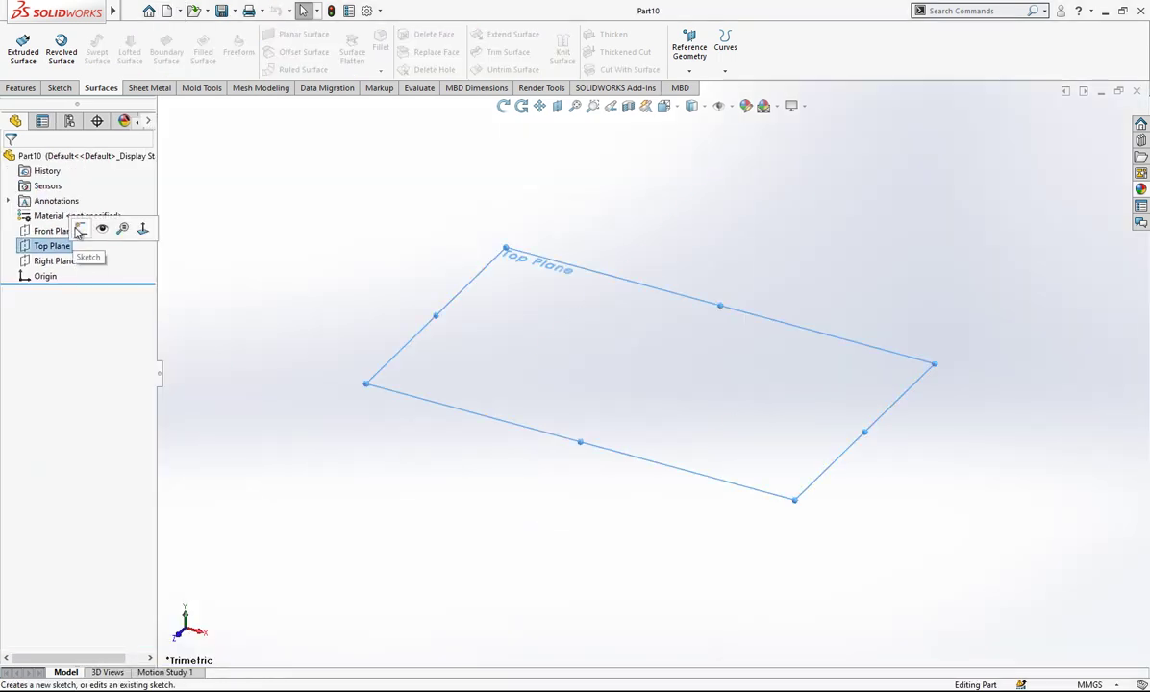
pyautogui.click(80, 229)
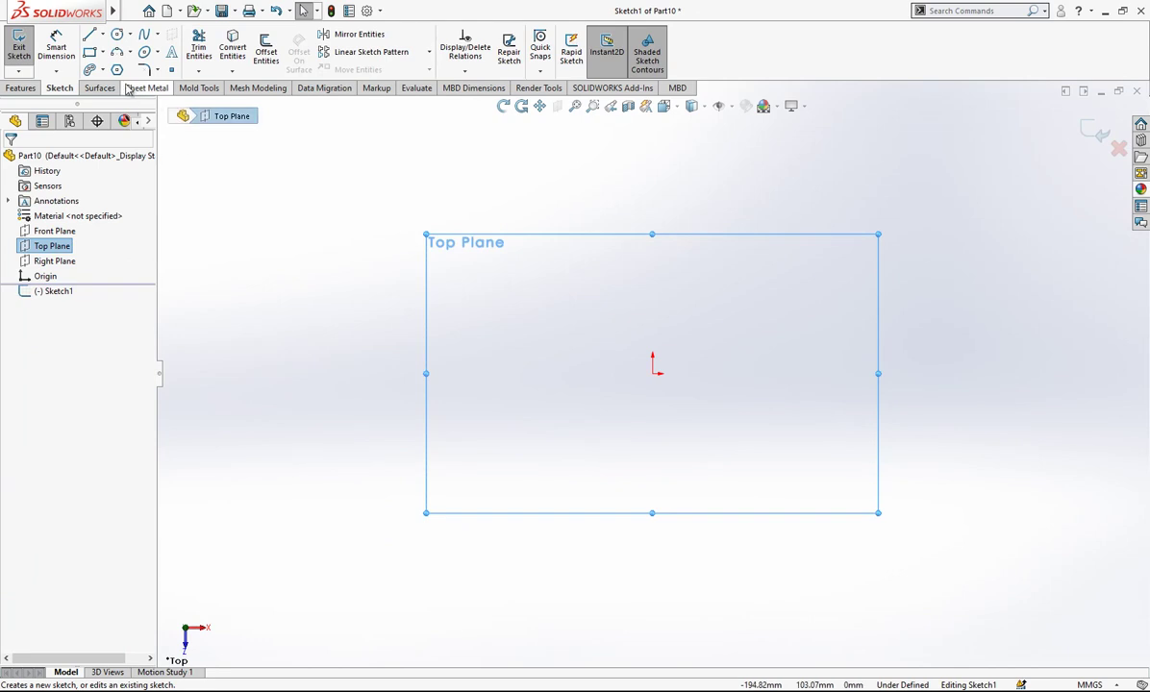
pyautogui.click(117, 70)
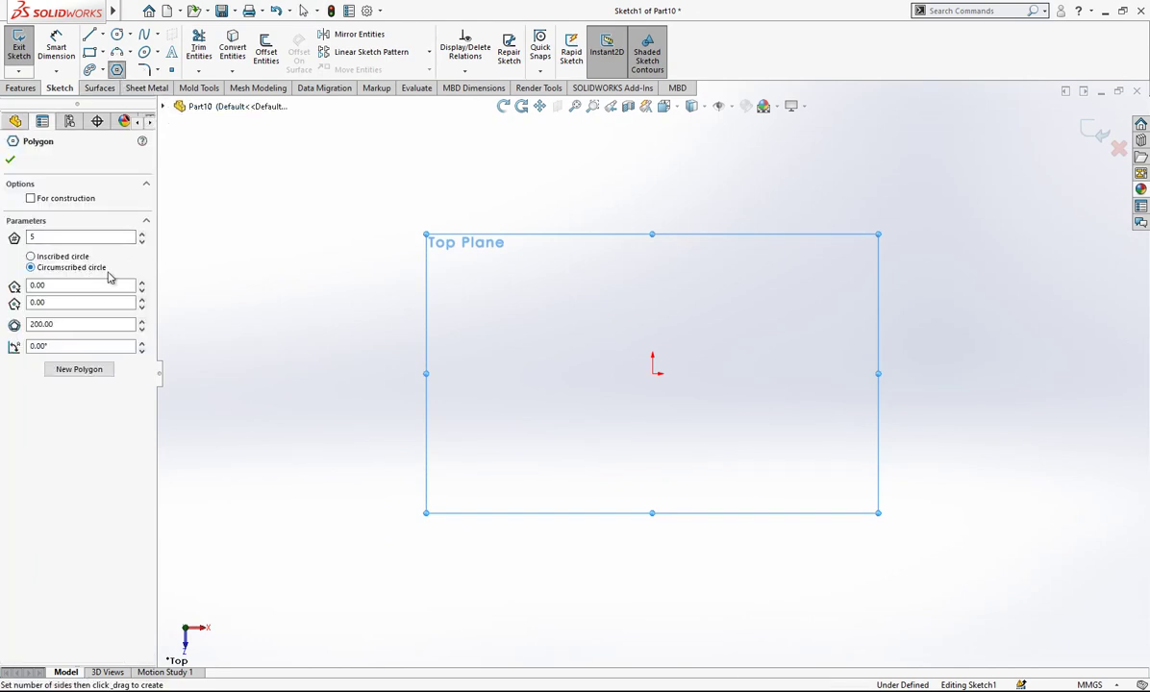
# Draw a five-sided polygon centred on the origin
pyautogui.click(653, 373)
pyautogui.click(653, 272)
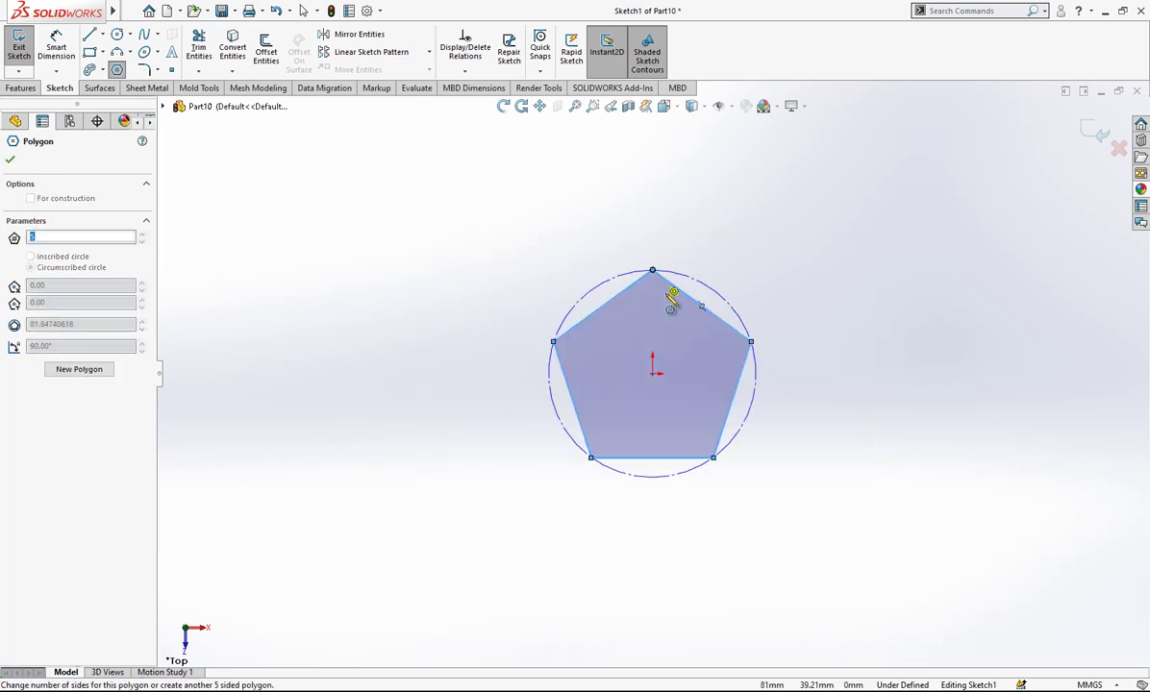
pyautogui.scroll(-2, 721, 312)
pyautogui.press('Escape')
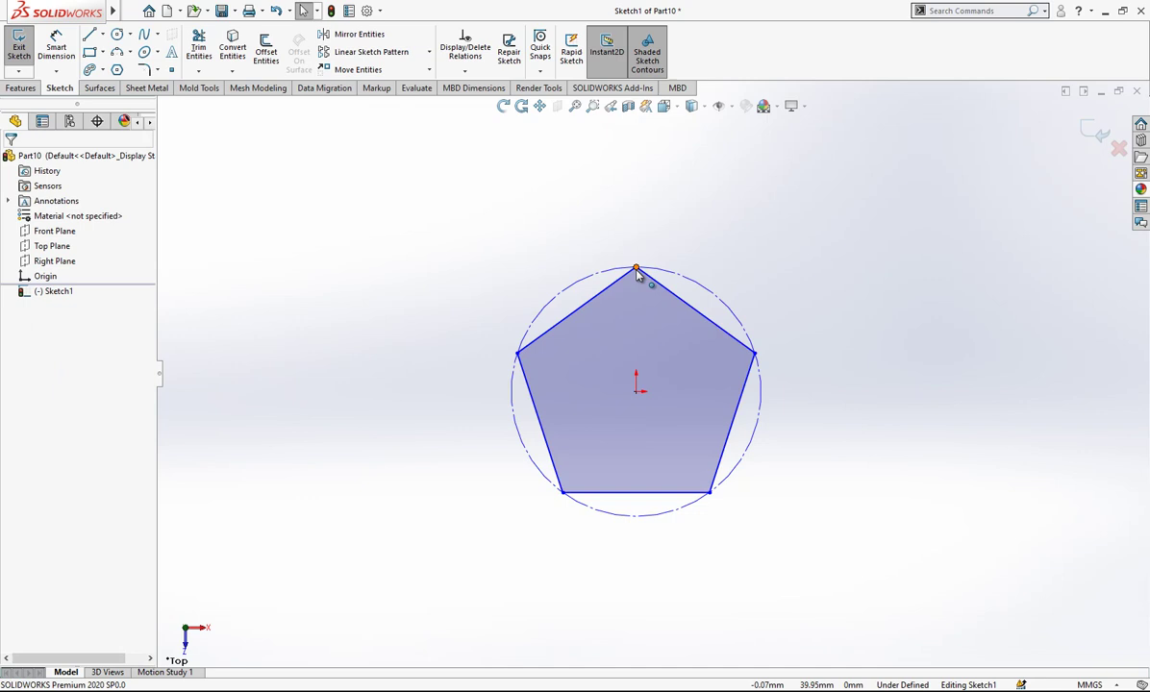
# Dimension the pentagon's circumscribing circle to an 8.50 diameter
pyautogui.click(635, 268)
pyautogui.click(475, 277)
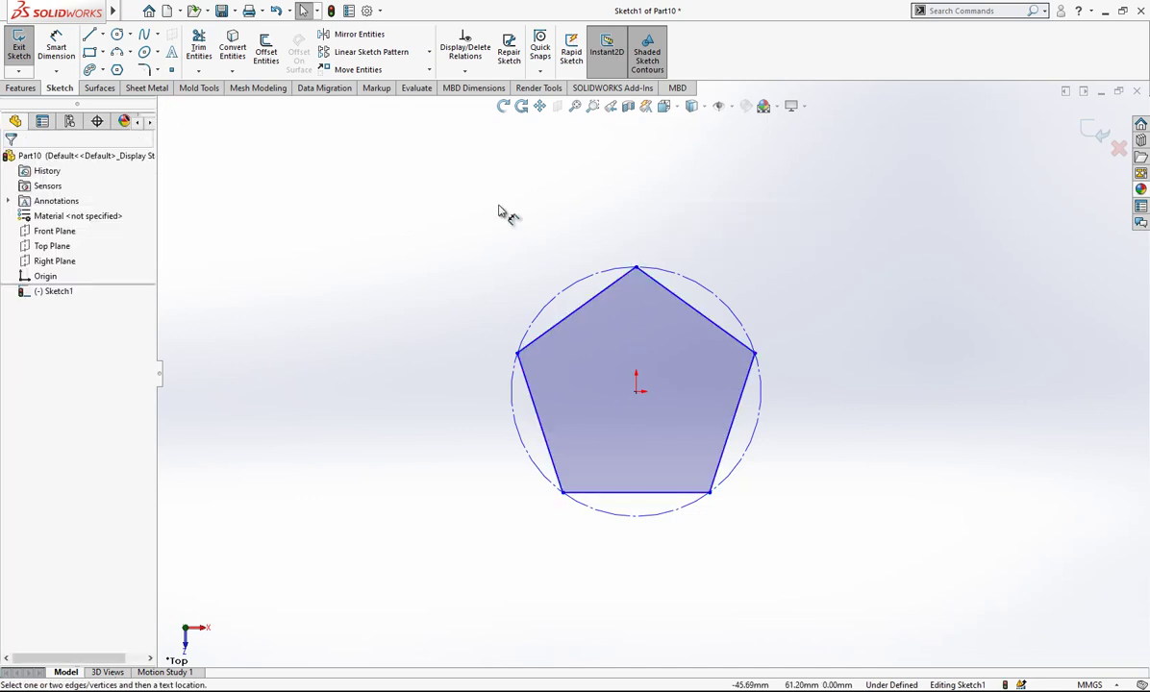
pyautogui.press('d')
pyautogui.click(570, 290)
pyautogui.click(493, 300)
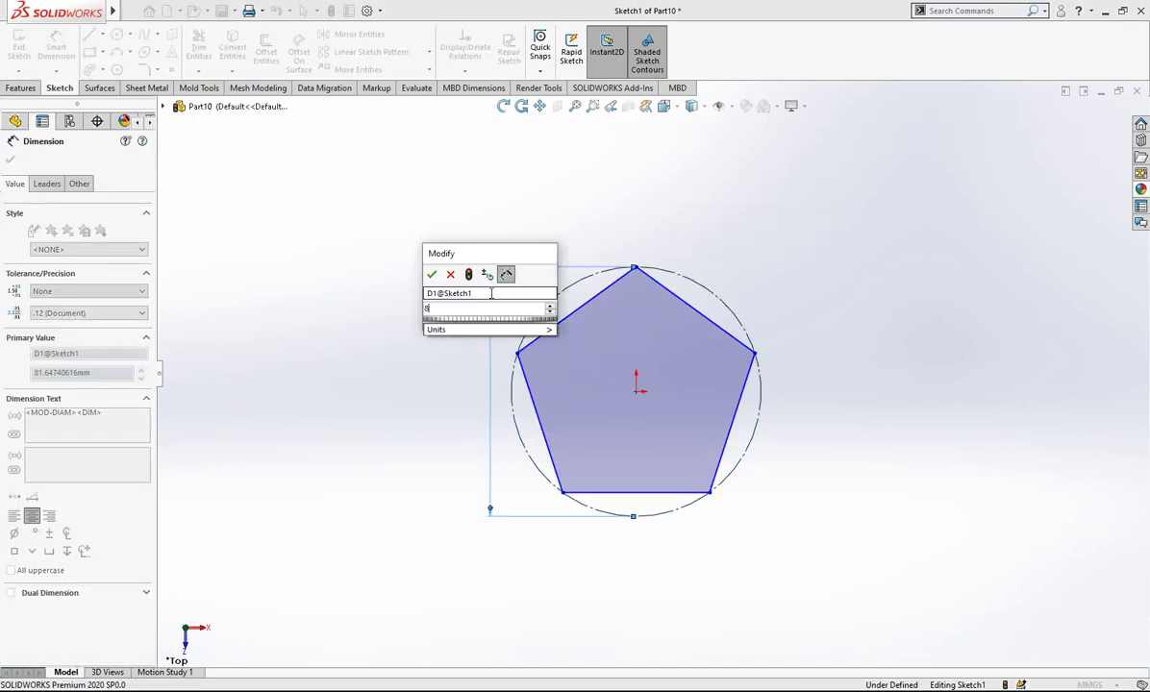
pyautogui.write('8.5')
pyautogui.press('Return')
pyautogui.click(365, 259)
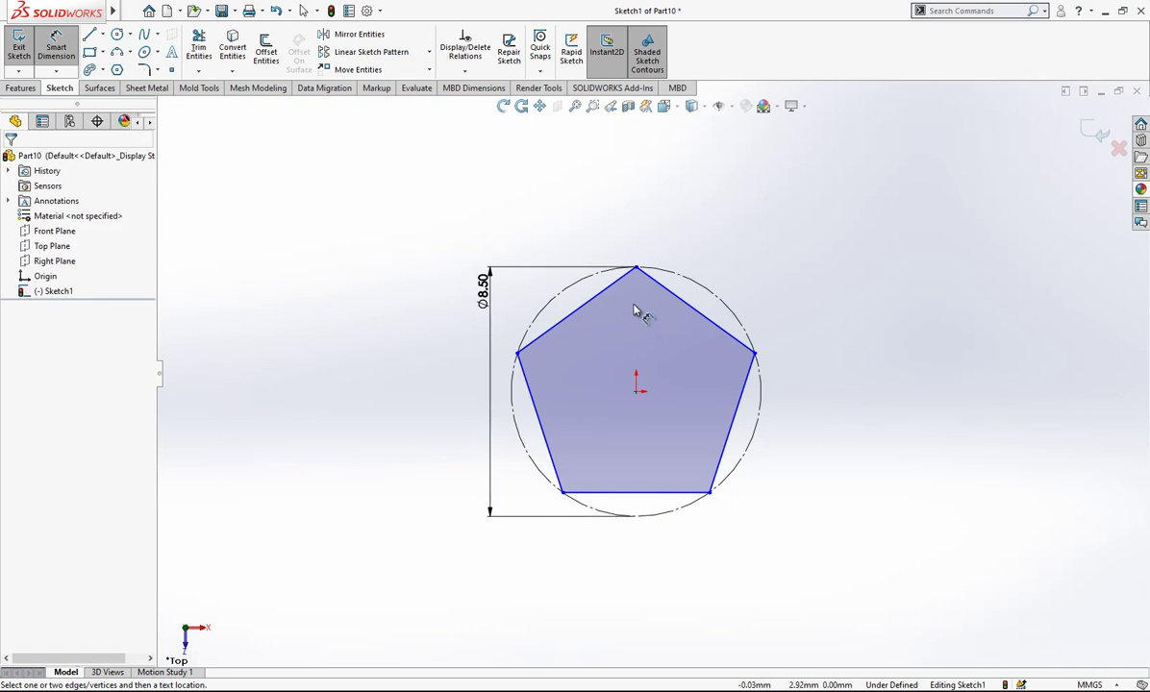
pyautogui.press('Escape')
# Add a Vertical relation between the pentagon's top vertex and the centre point
pyautogui.click(632, 270)
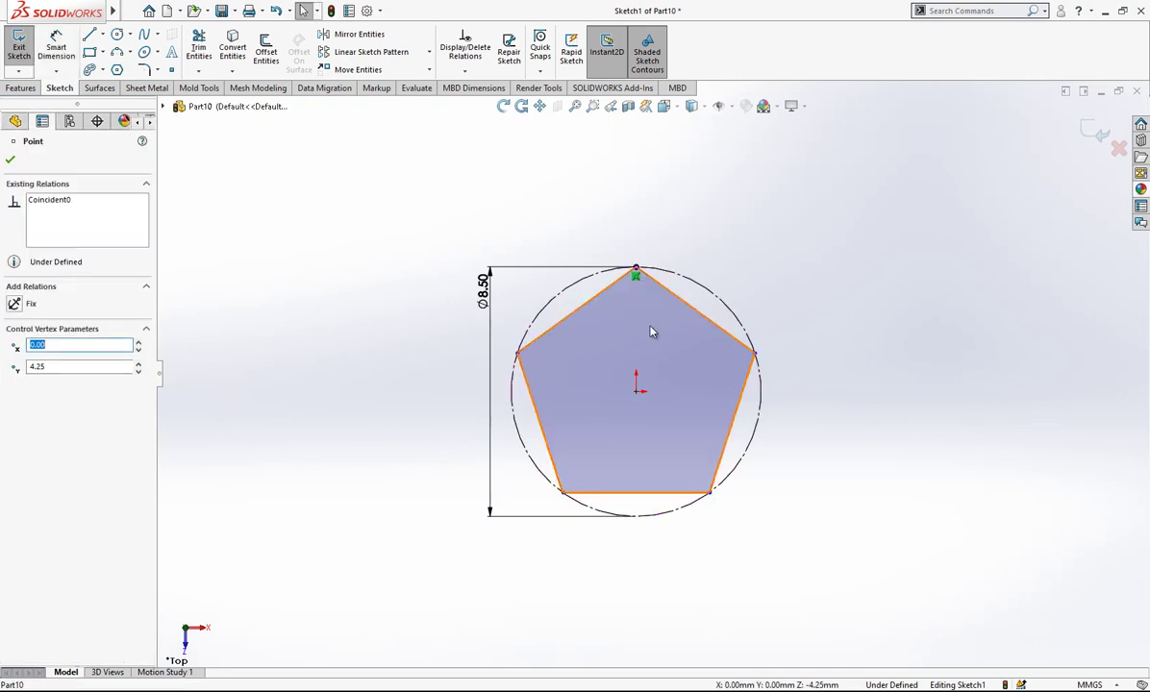
pyautogui.keyDown('ctrl'); pyautogui.click(638, 393); pyautogui.keyUp('ctrl')
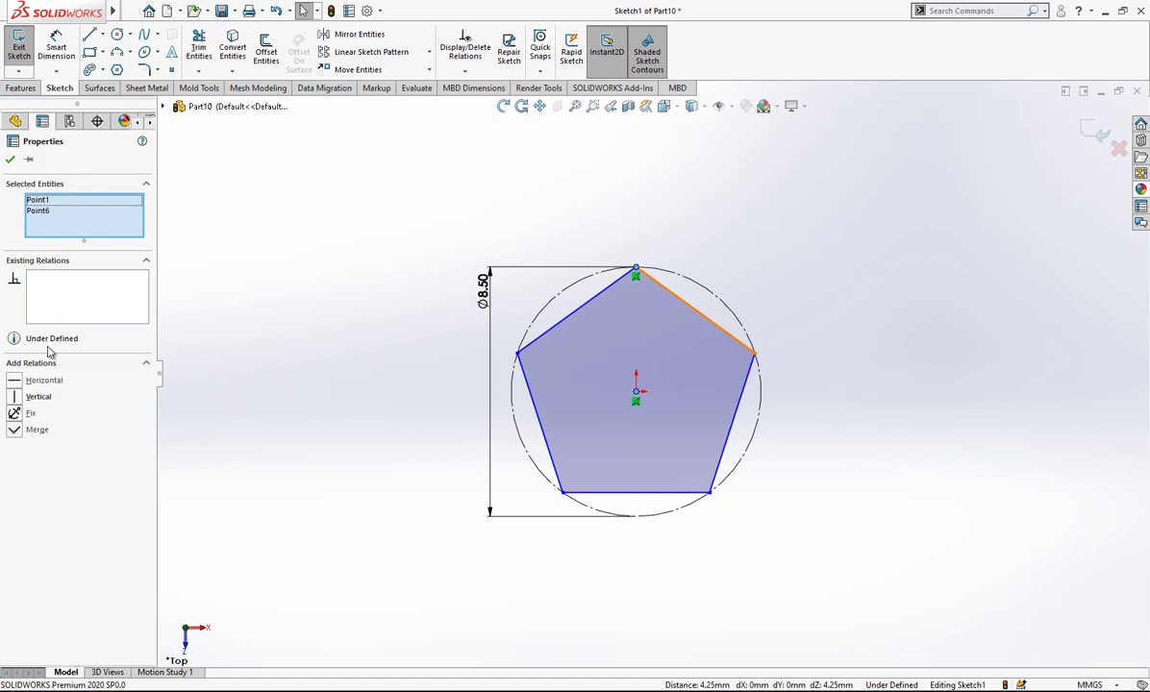
pyautogui.click(36, 397)
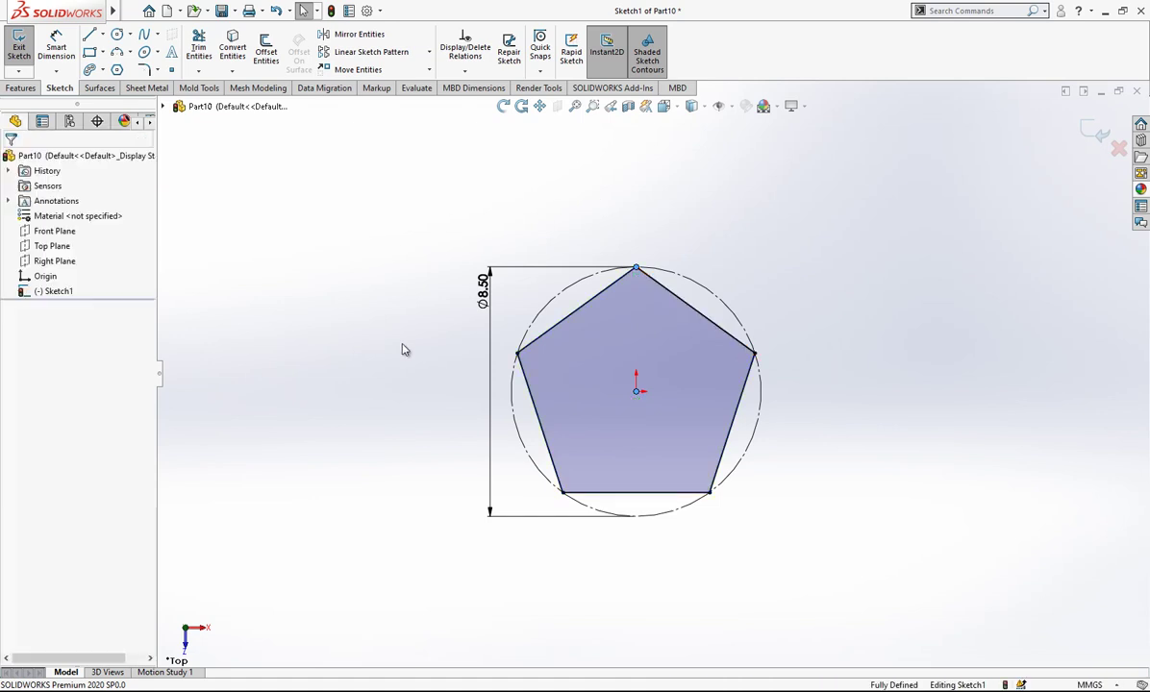
pyautogui.scroll(3, 637, 408)
pyautogui.scroll(-3, 686, 389)
# Convert all five pentagon edges to construction geometry
pyautogui.rightClick(649, 311)
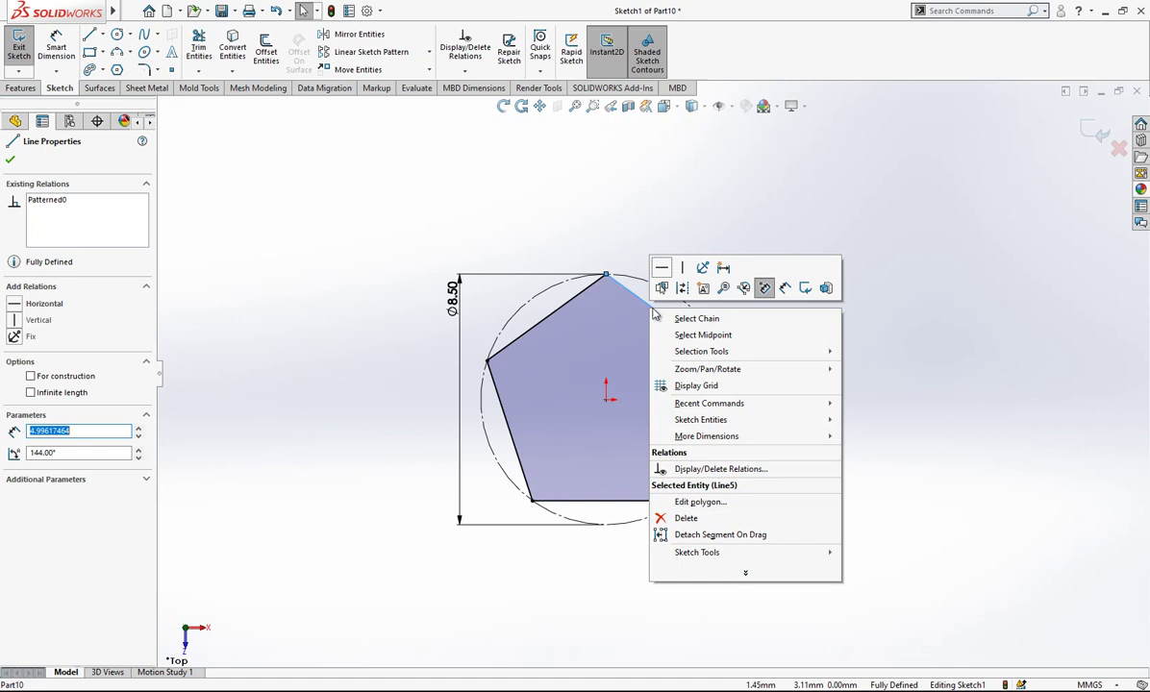
pyautogui.click(695, 319)
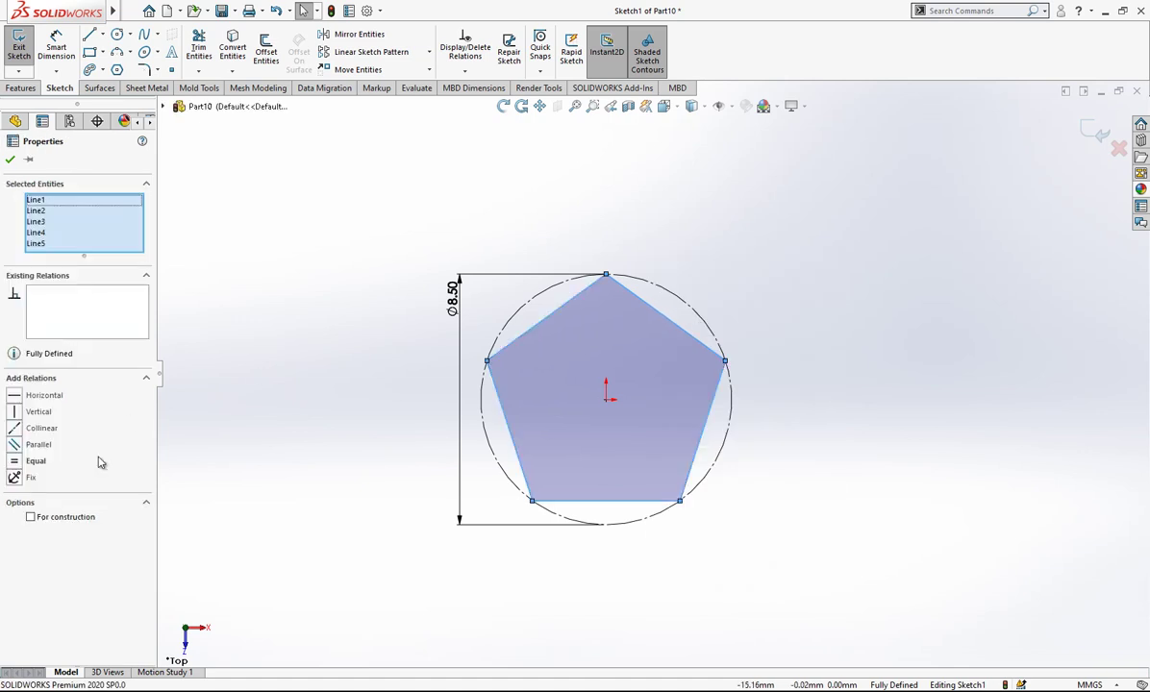
pyautogui.click(79, 517)
pyautogui.click(326, 418)
pyautogui.scroll(-2, 611, 320)
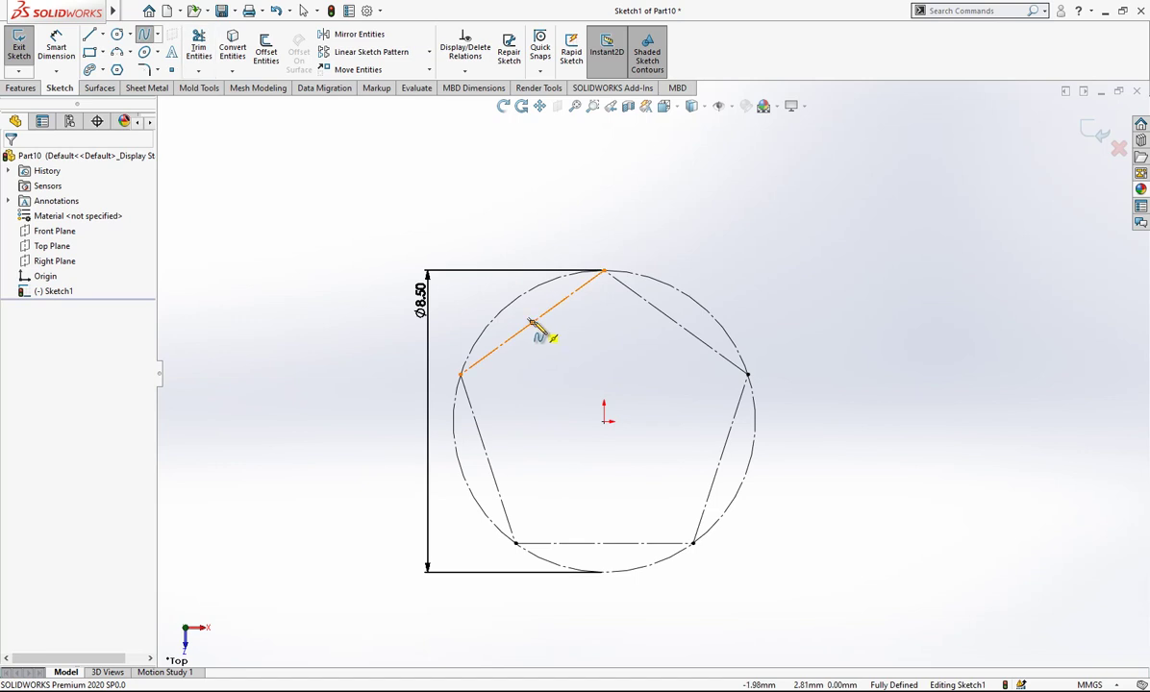
# Draw a spline across the top vertex between the two adjacent edge midpoints
pyautogui.click(461, 373)
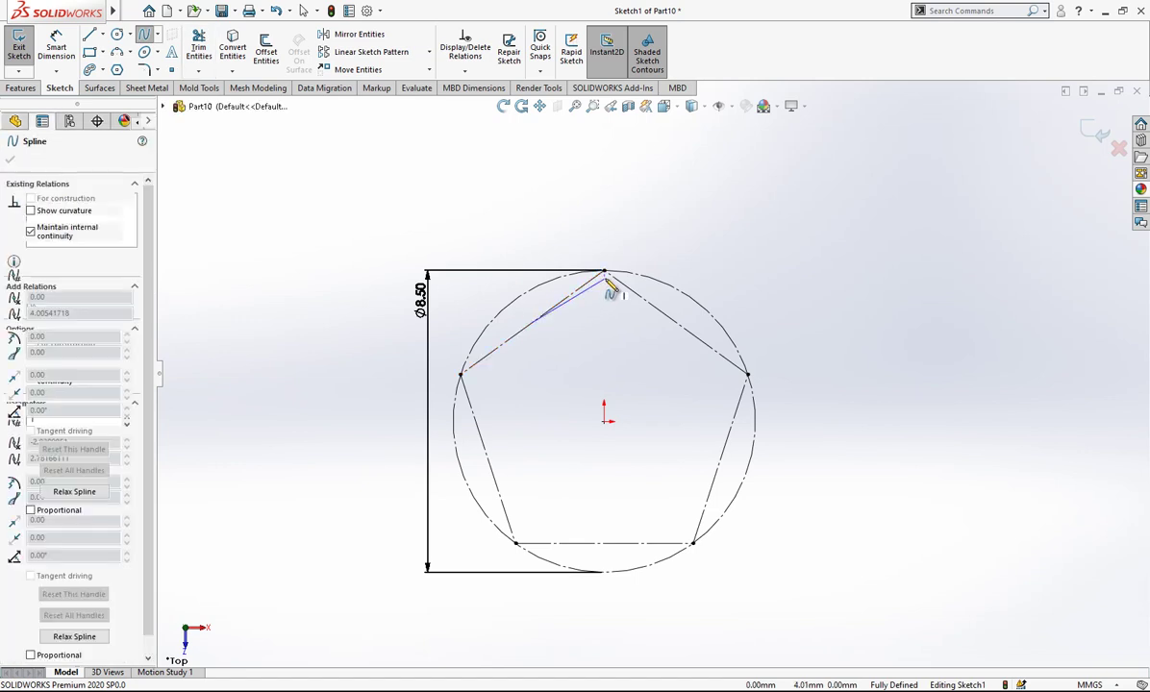
pyautogui.click(676, 325)
pyautogui.press('Escape')
pyautogui.scroll(-2, 643, 251)
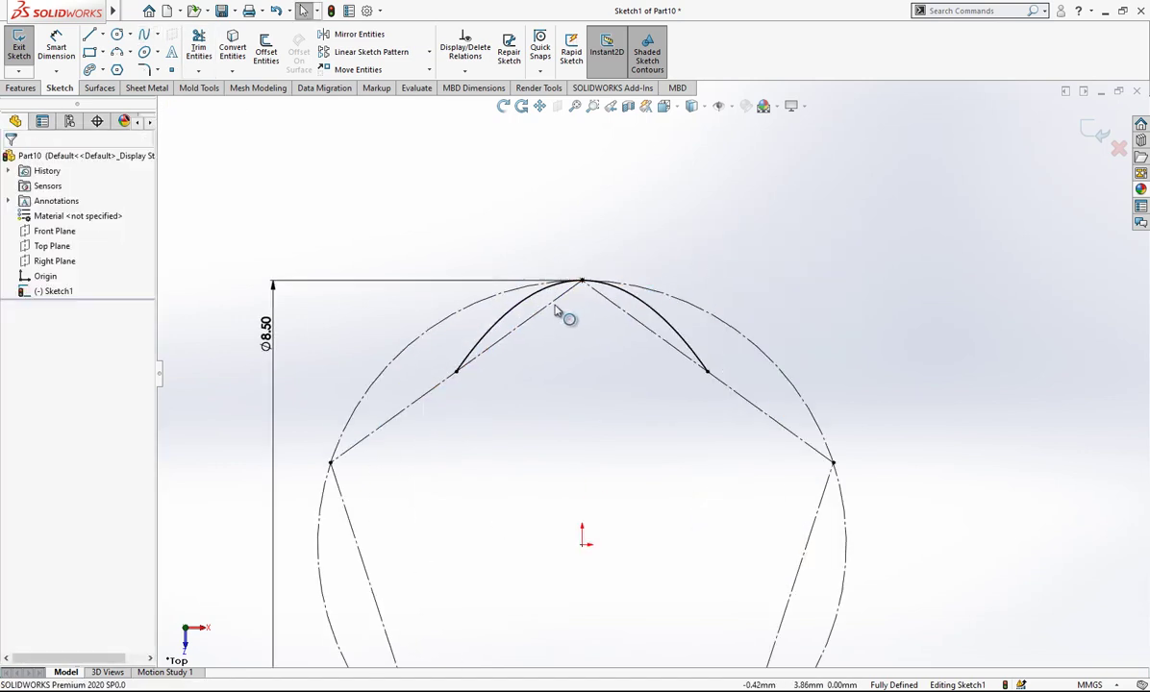
pyautogui.click(527, 304)
pyautogui.moveTo(490, 329); pyautogui.dragTo(494, 336)
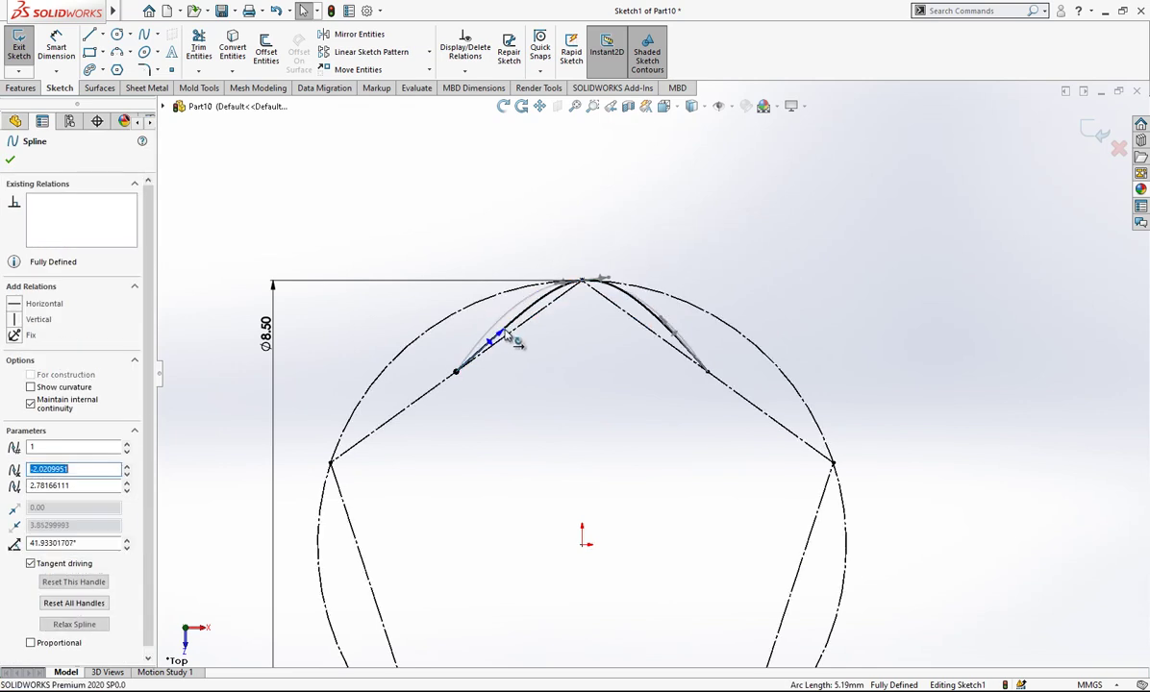
pyautogui.moveTo(666, 331); pyautogui.dragTo(665, 348)
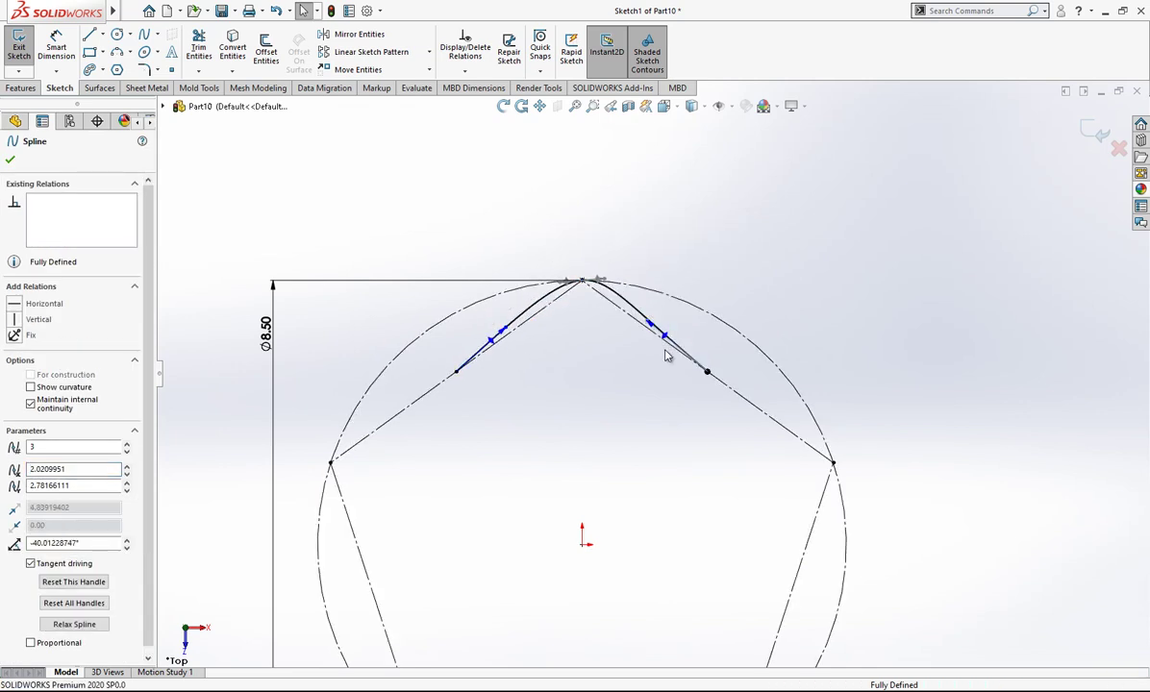
# Make both spline tangent handles parallel to their adjacent construction edges
pyautogui.click(662, 343)
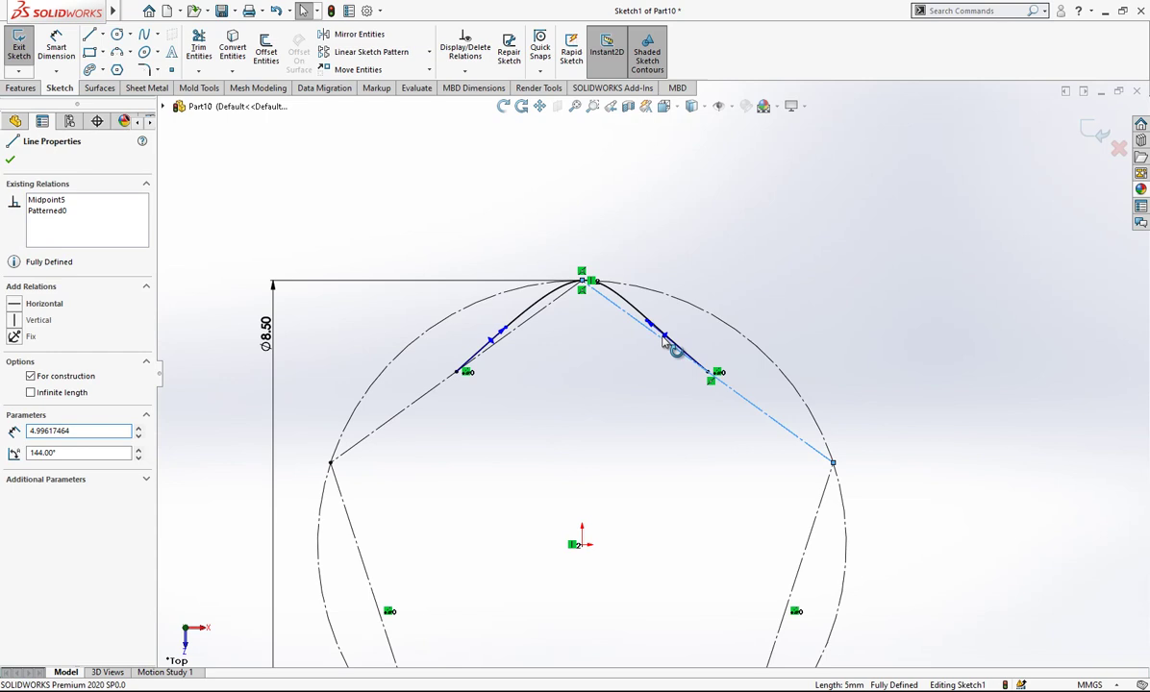
pyautogui.keyDown('ctrl'); pyautogui.click(664, 339); pyautogui.keyUp('ctrl')
pyautogui.click(42, 448)
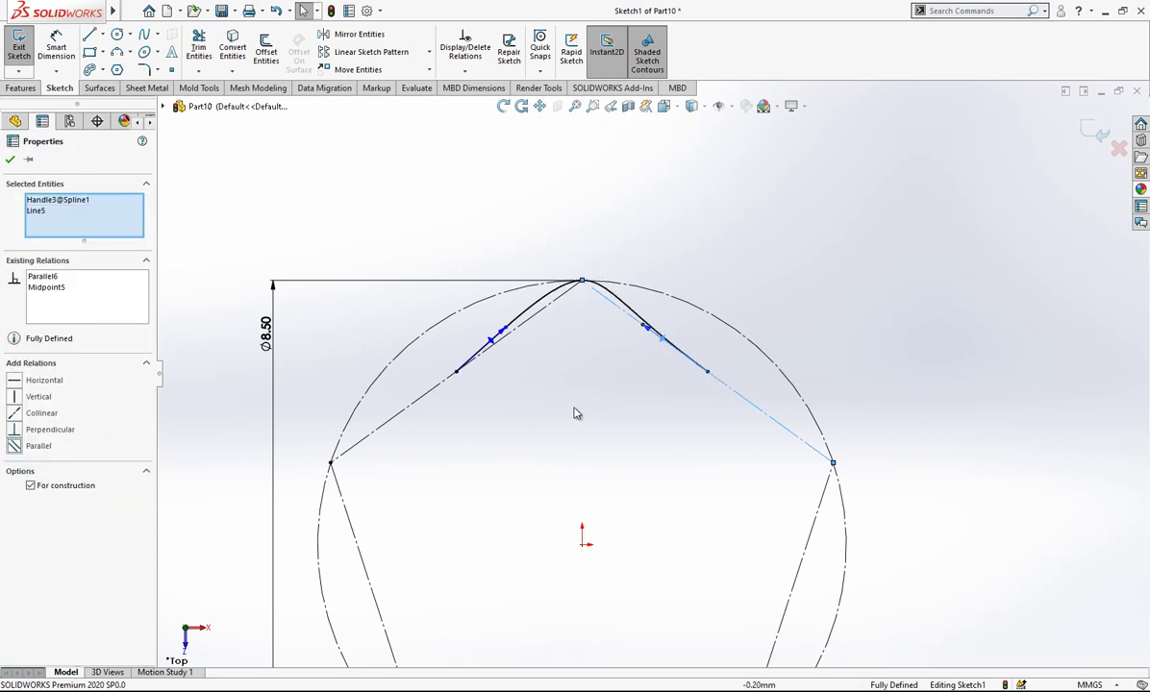
pyautogui.click(548, 378)
pyautogui.click(493, 348)
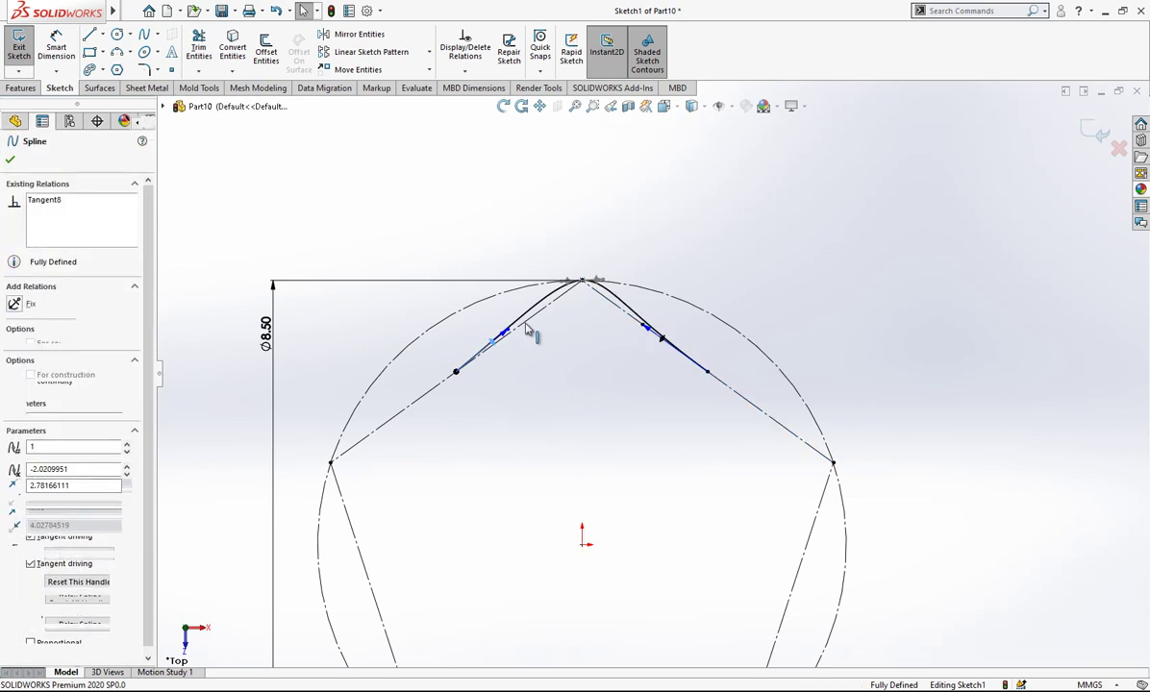
pyautogui.keyDown('ctrl'); pyautogui.click(529, 327); pyautogui.keyUp('ctrl')
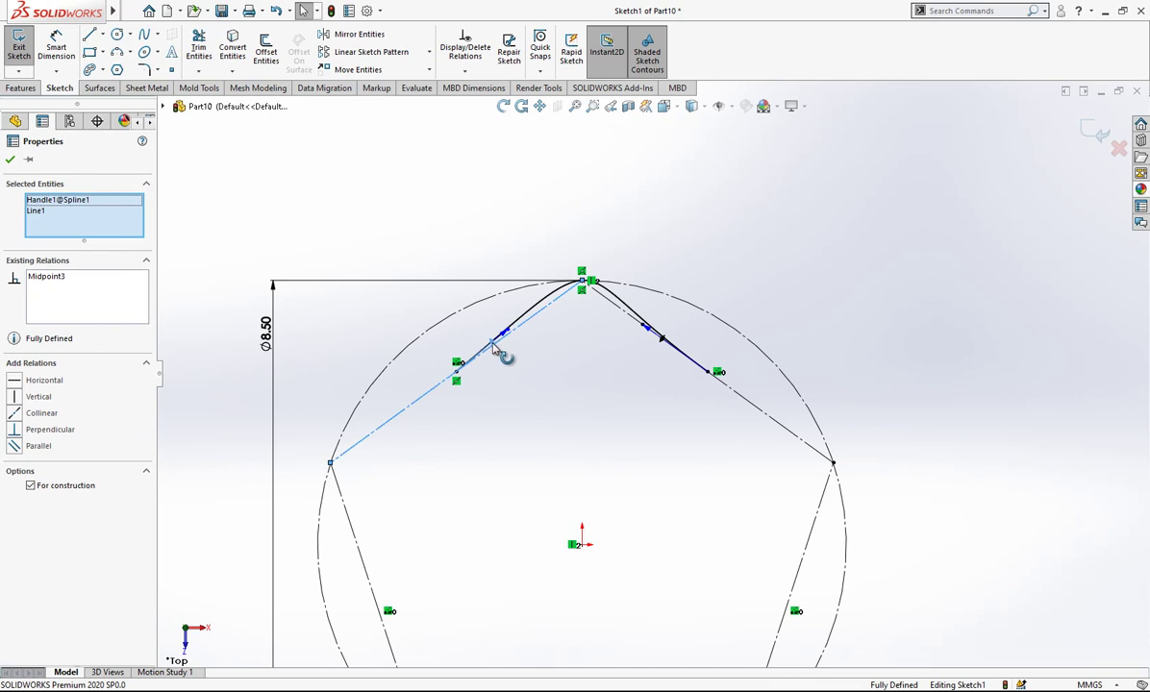
pyautogui.click(48, 445)
pyautogui.click(204, 231)
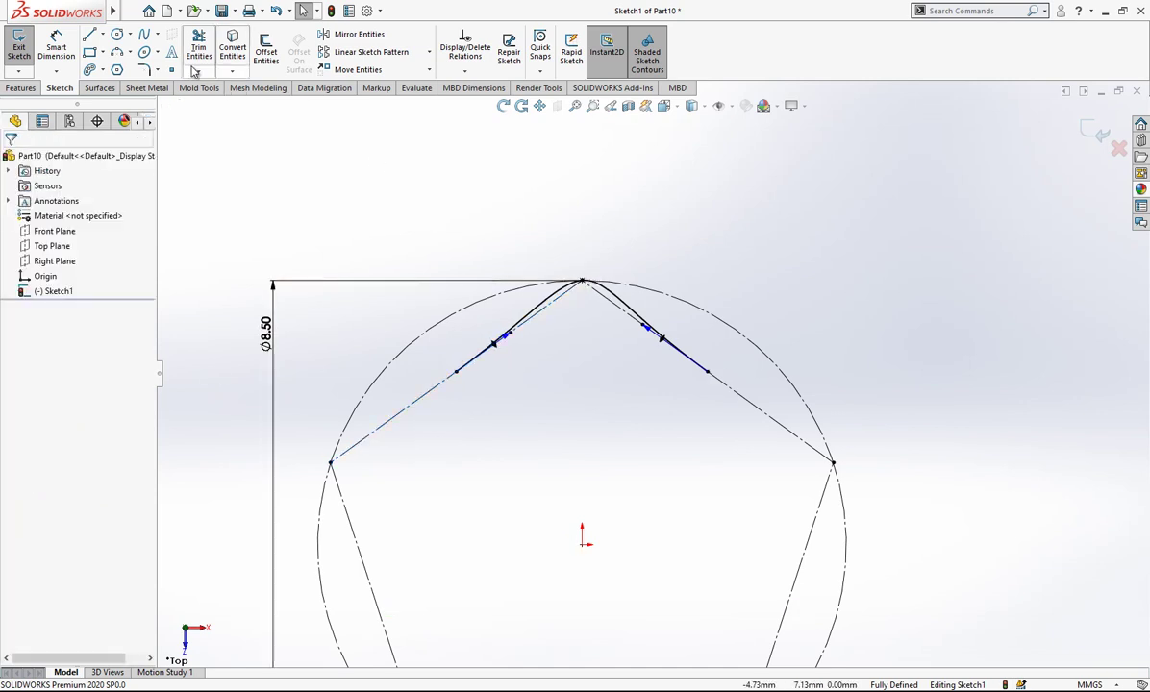
# Dimension both spline tangent handles to 2.00
pyautogui.click(56, 48)
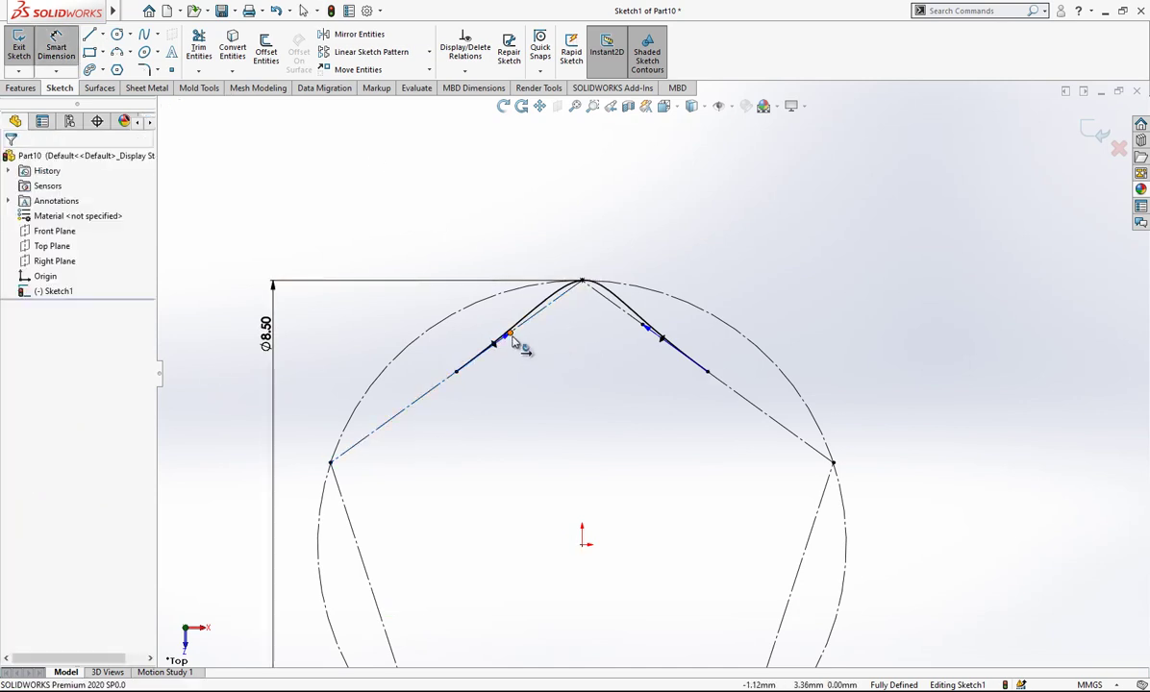
pyautogui.click(513, 338)
pyautogui.click(531, 391)
pyautogui.write('2')
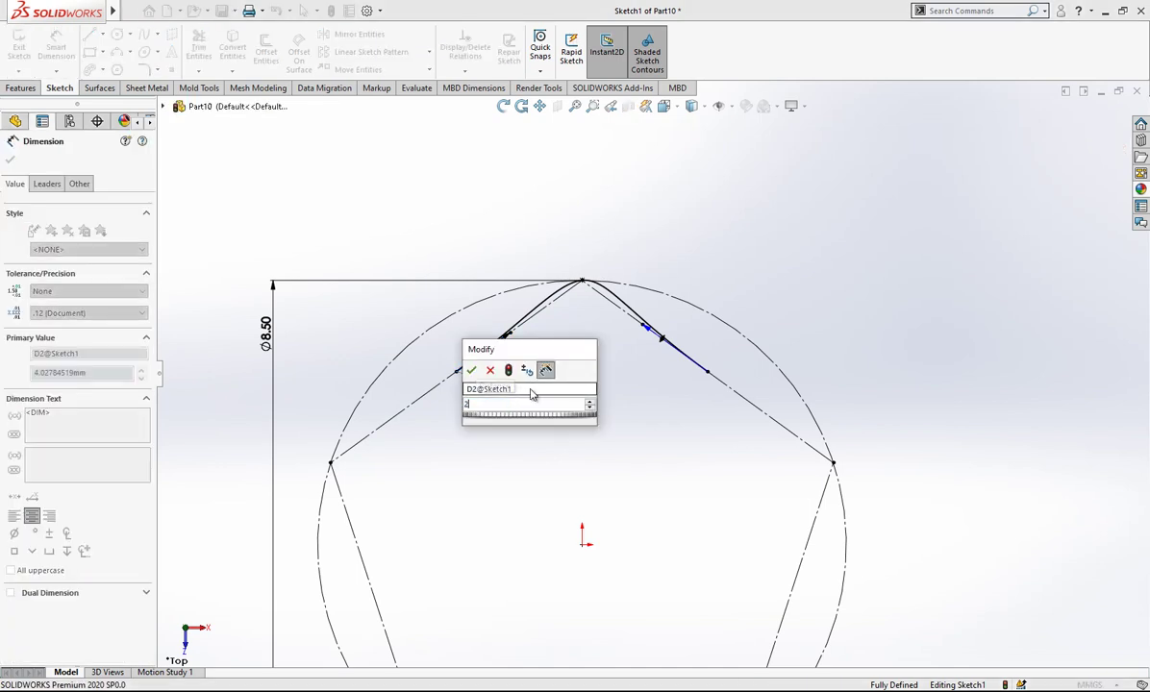
pyautogui.press('Return')
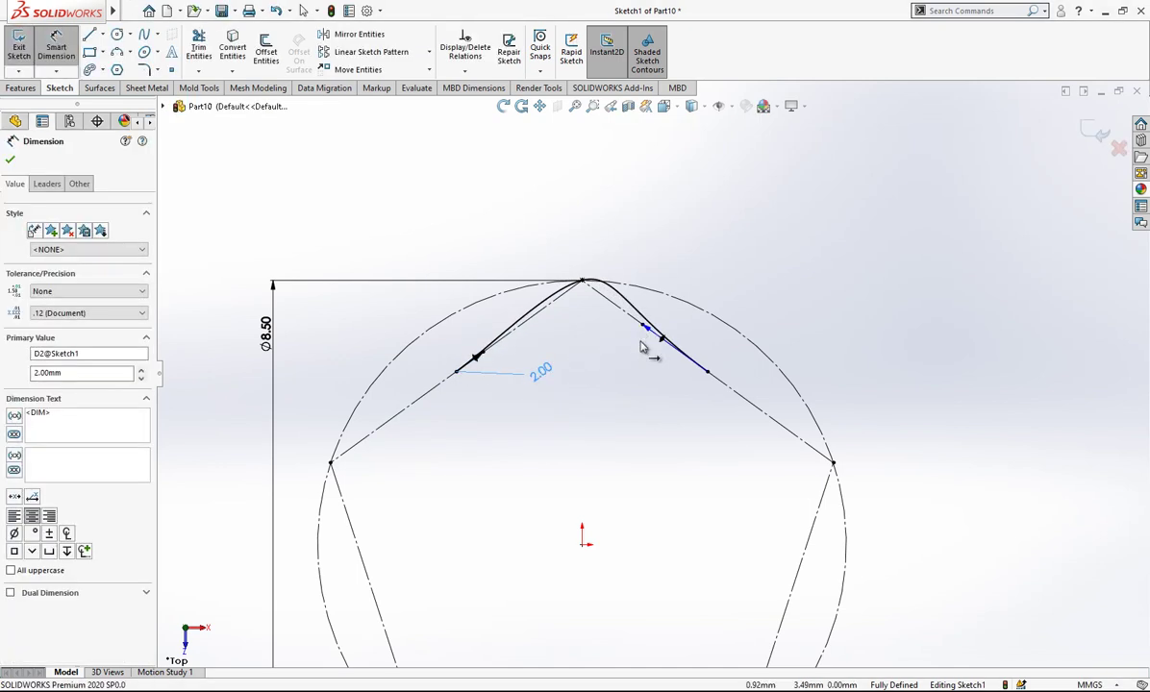
pyautogui.click(642, 344)
pyautogui.click(649, 384)
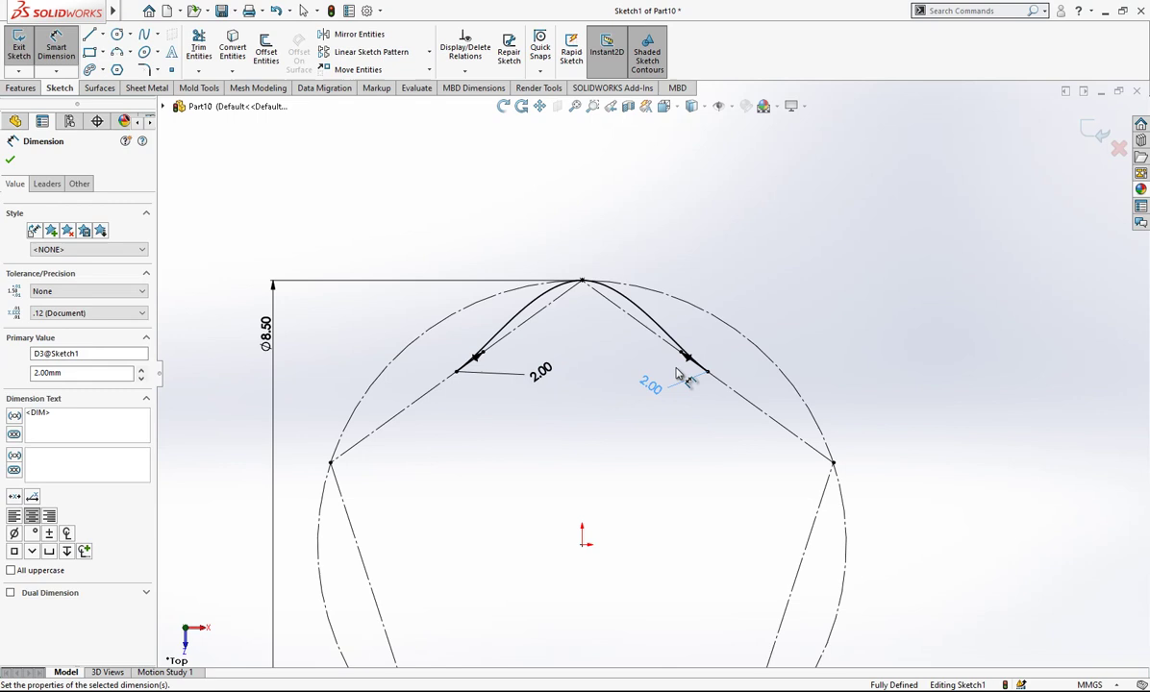
pyautogui.click(752, 244)
pyautogui.scroll(2, 769, 274)
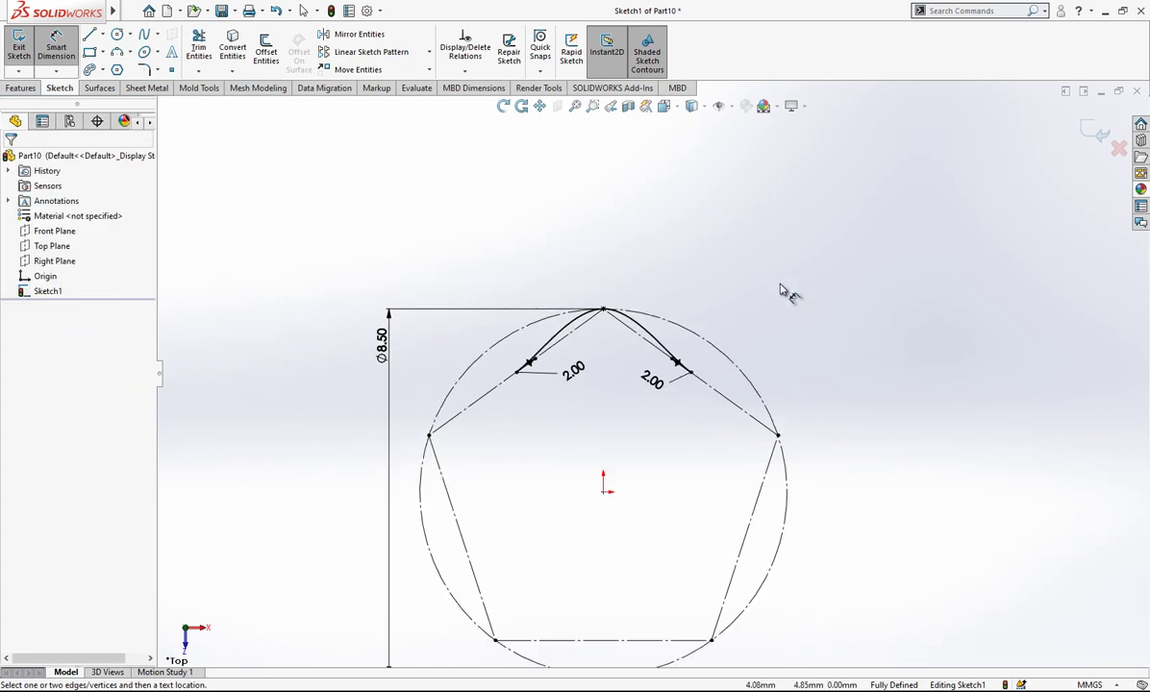
# Exit the sketch and reopen Sketch1 for editing
pyautogui.click(1093, 131)
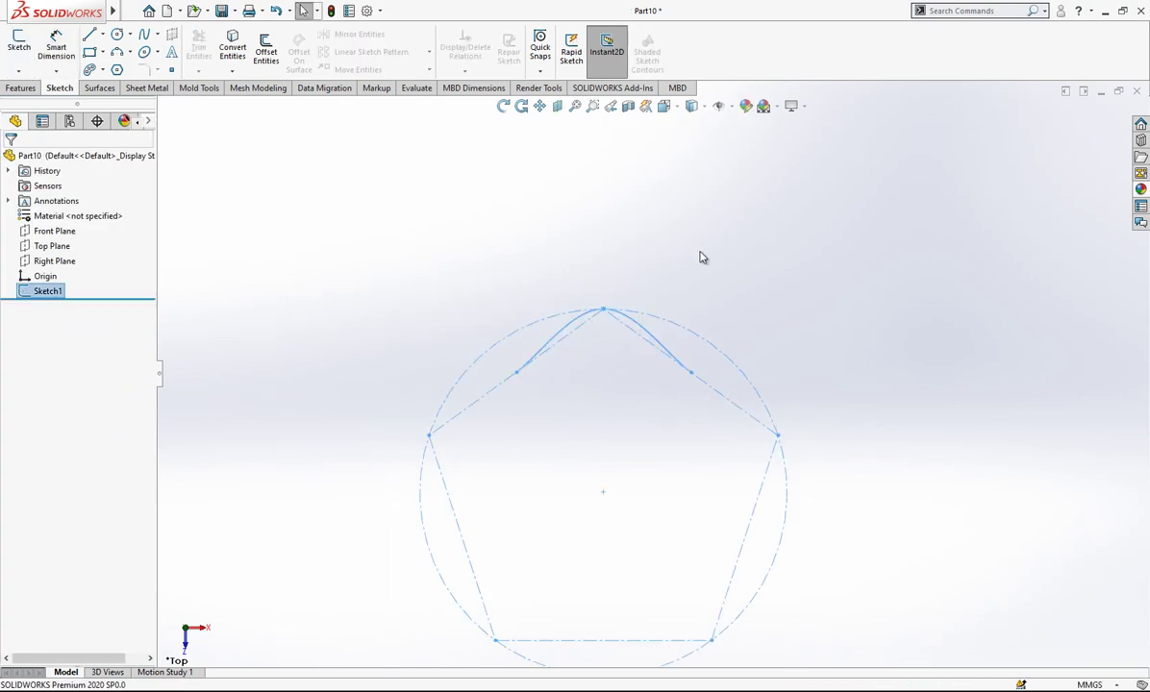
pyautogui.click(565, 337)
pyautogui.click(602, 270)
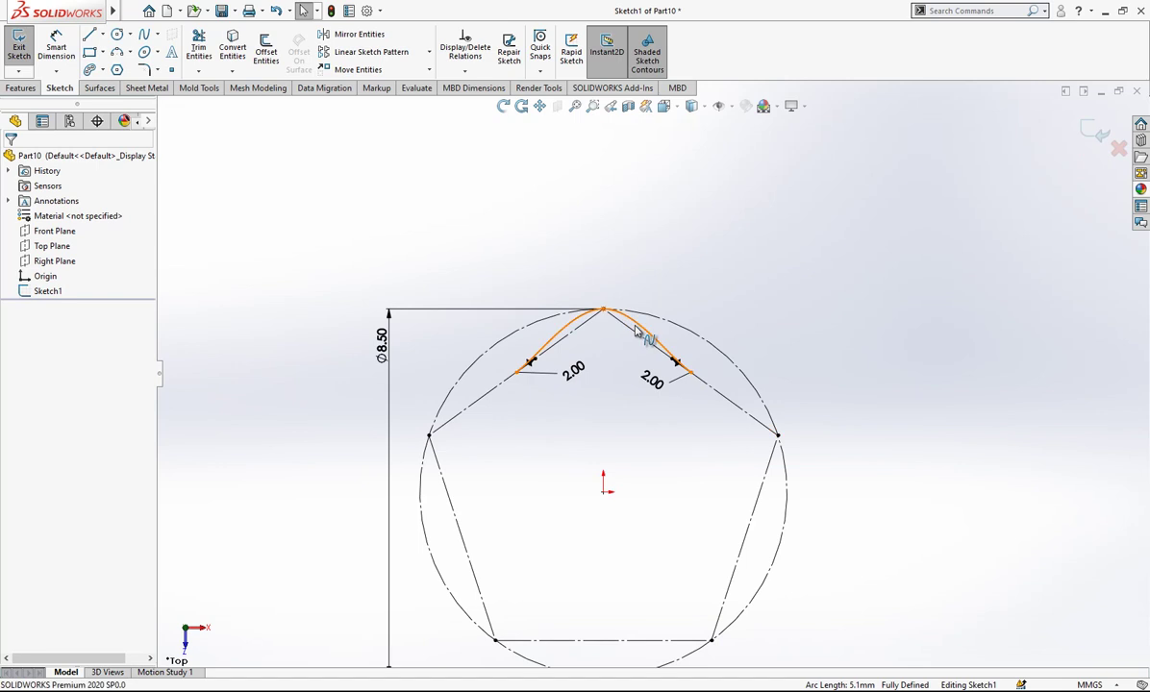
# Circular-pattern the spline into five copies around the origin and exit the sketch
pyautogui.click(636, 331)
pyautogui.click(428, 51)
pyautogui.click(394, 85)
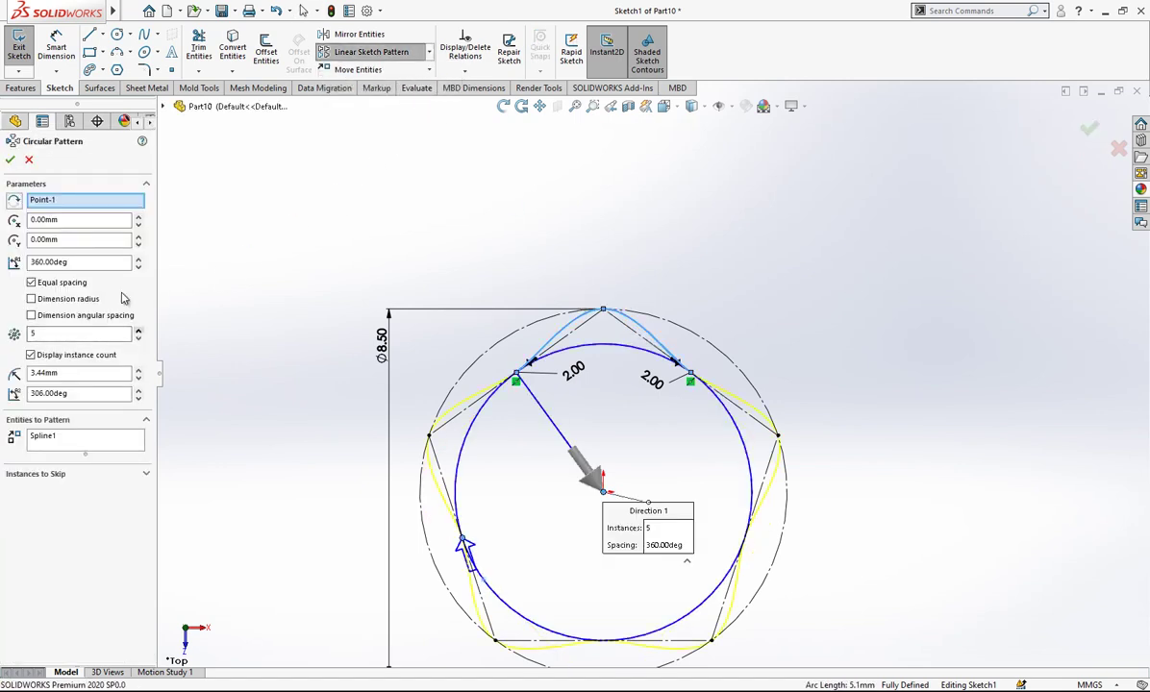
pyautogui.click(10, 162)
pyautogui.moveTo(559, 213); pyautogui.dragTo(1076, 175, button='middle')
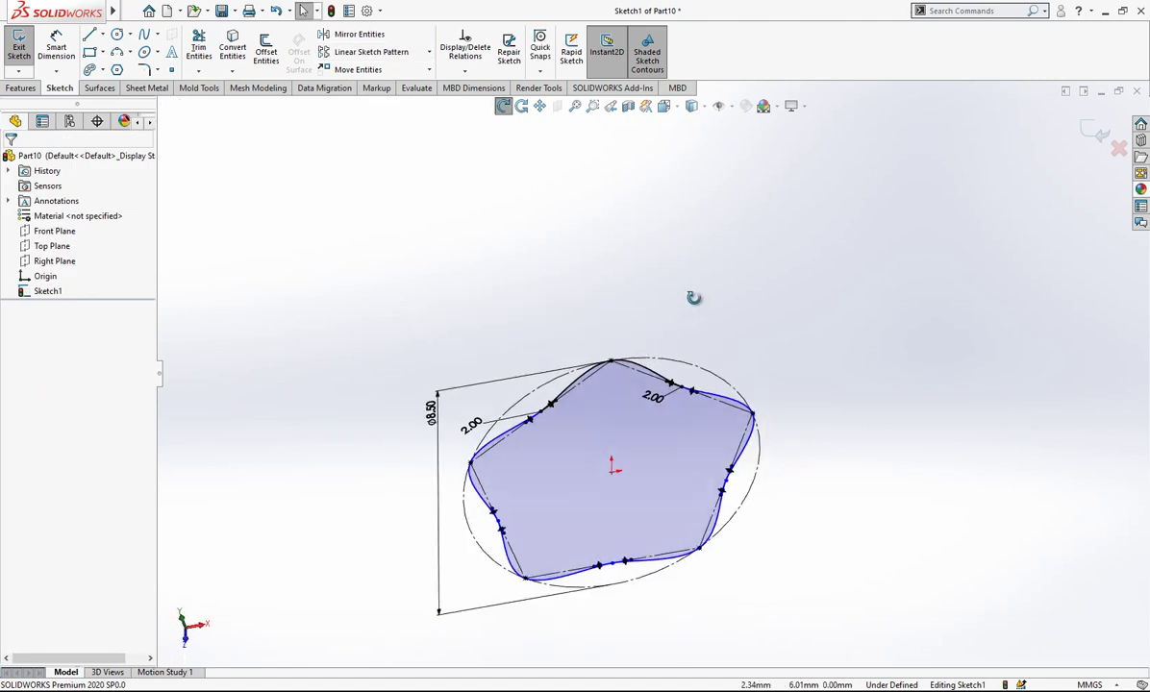
pyautogui.click(1093, 128)
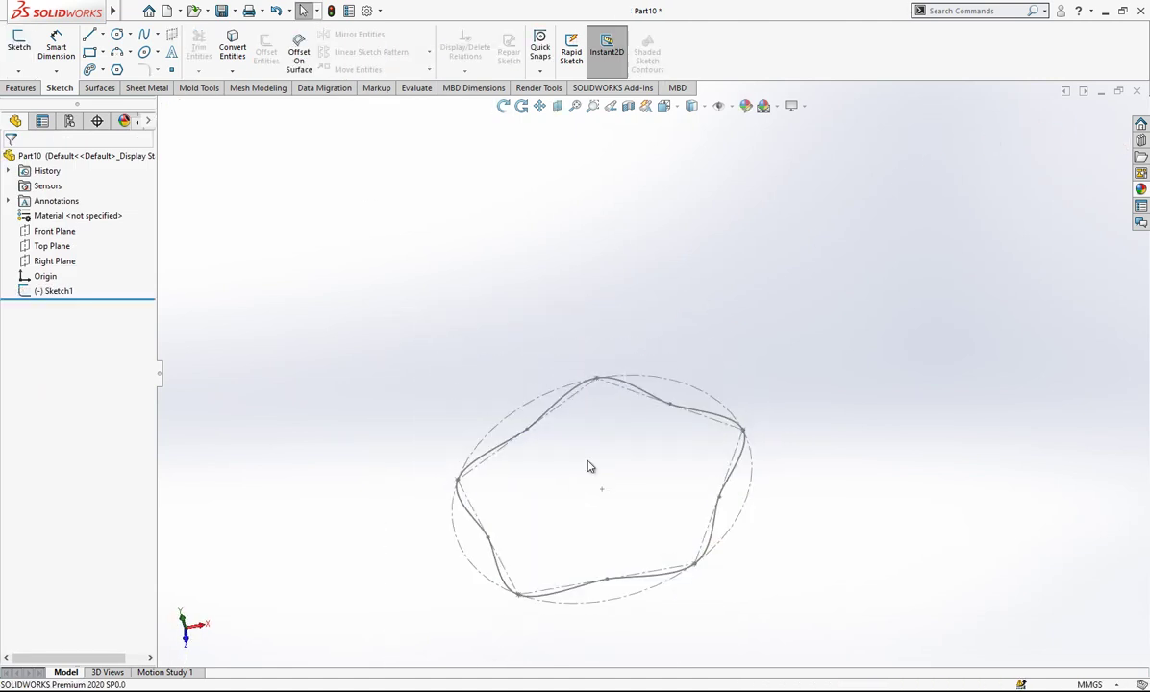
pyautogui.moveTo(608, 490); pyautogui.dragTo(626, 521, button='middle')
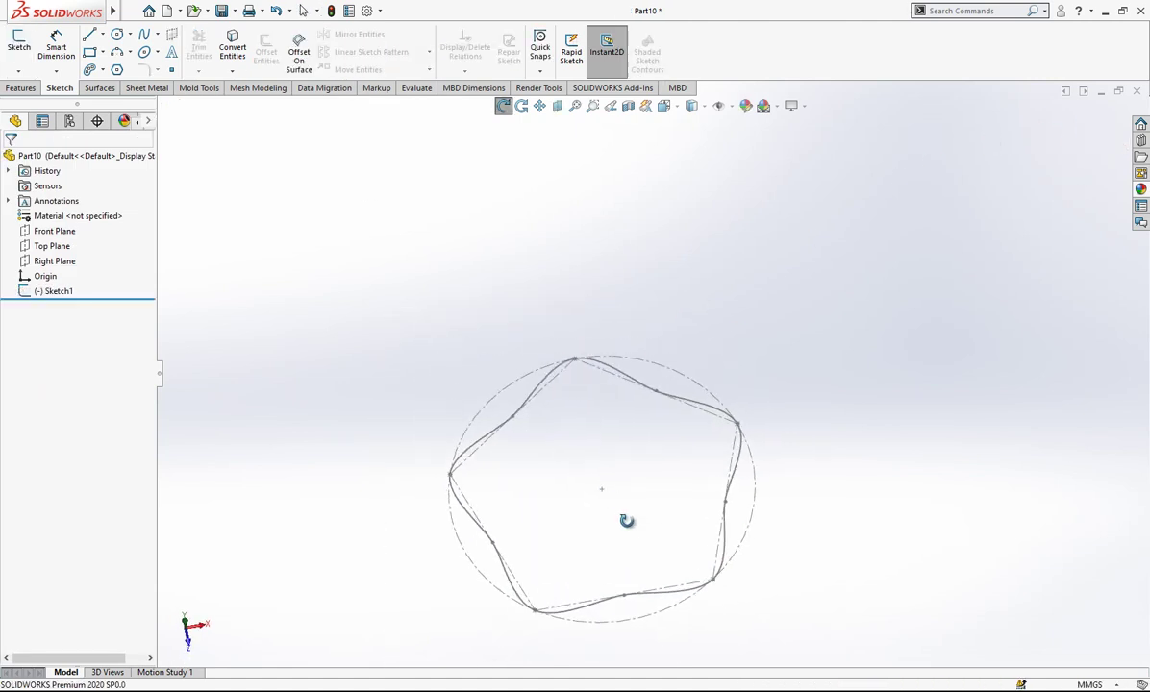
# Create Plane1 offset 35 mm from the Top Plane and view it Normal To
pyautogui.click(33, 247)
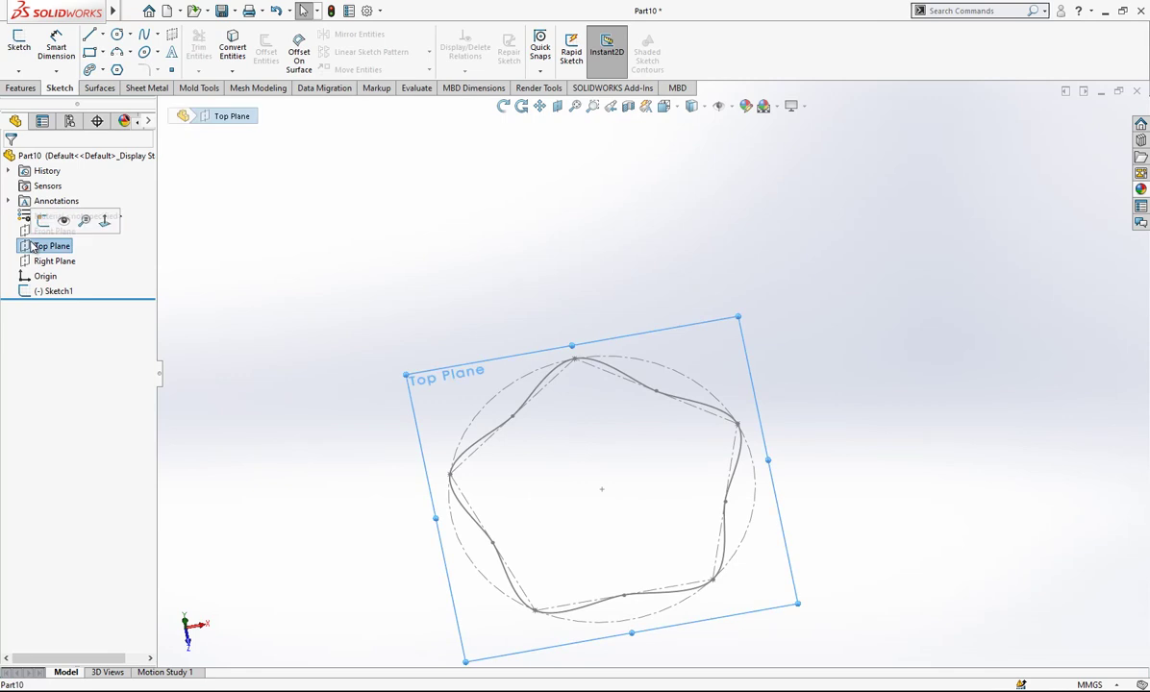
pyautogui.click(31, 88)
pyautogui.click(546, 53)
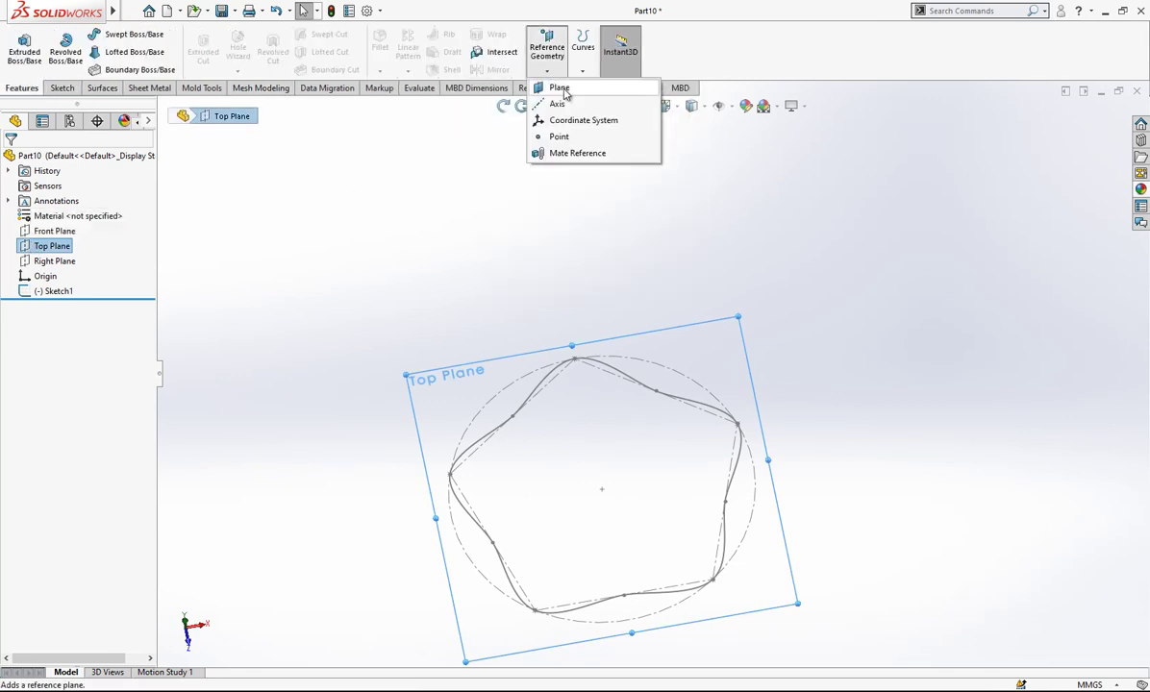
pyautogui.click(561, 89)
pyautogui.scroll(5, 670, 434)
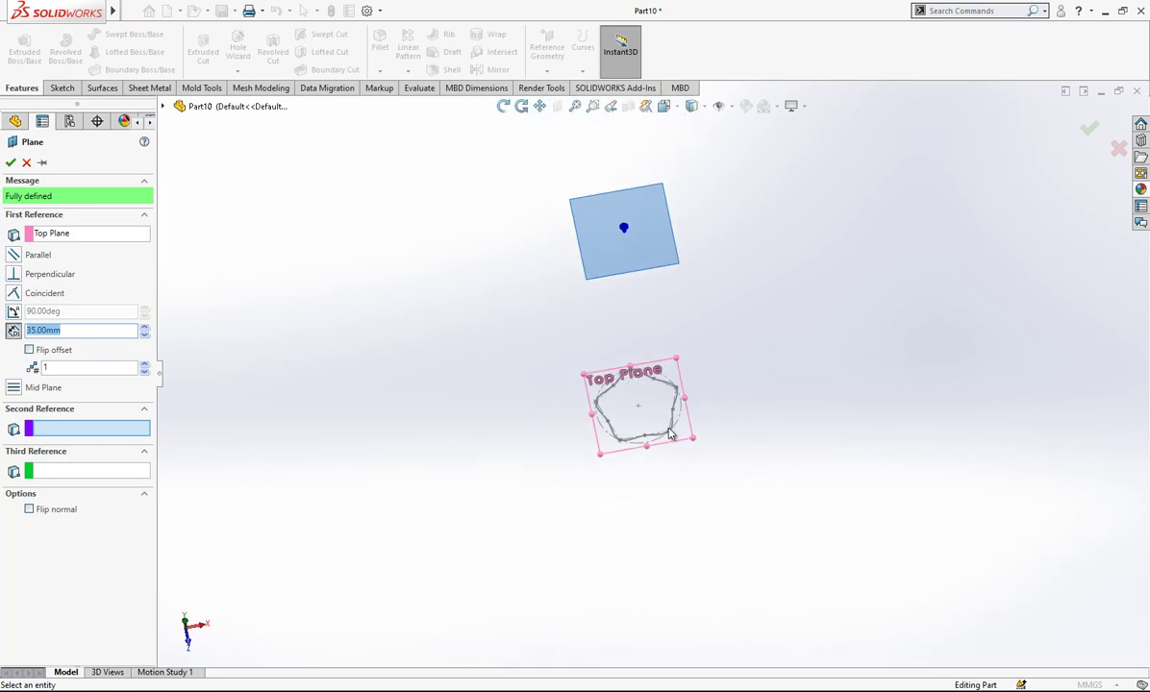
pyautogui.click(11, 162)
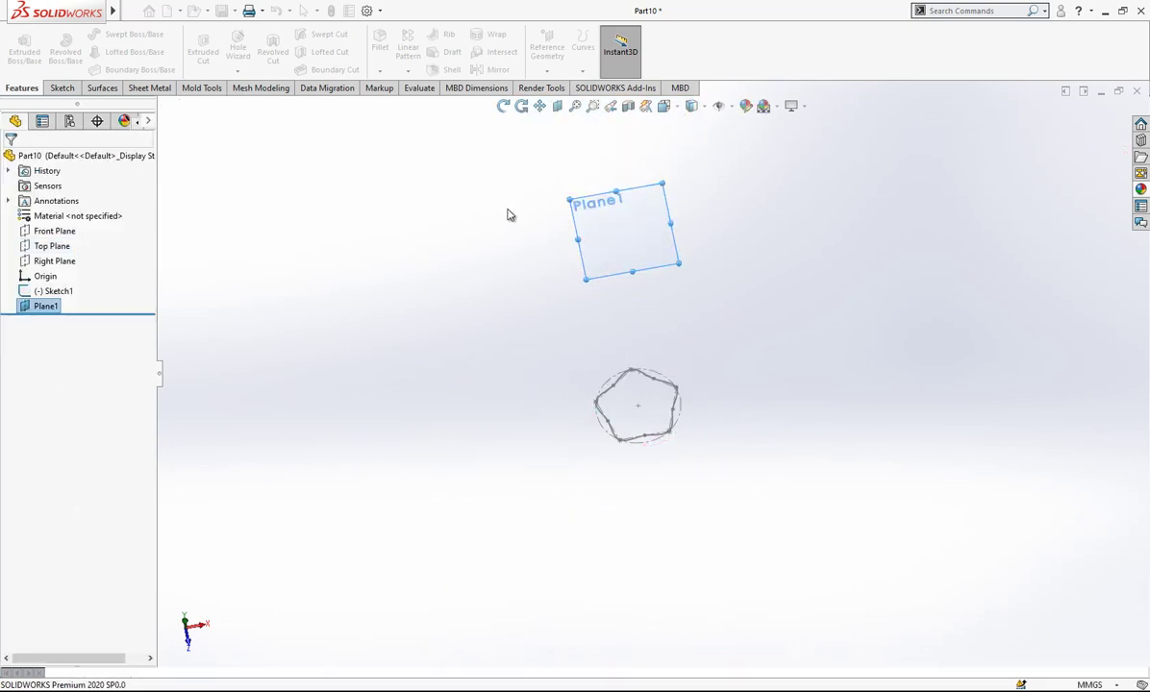
pyautogui.click(663, 107)
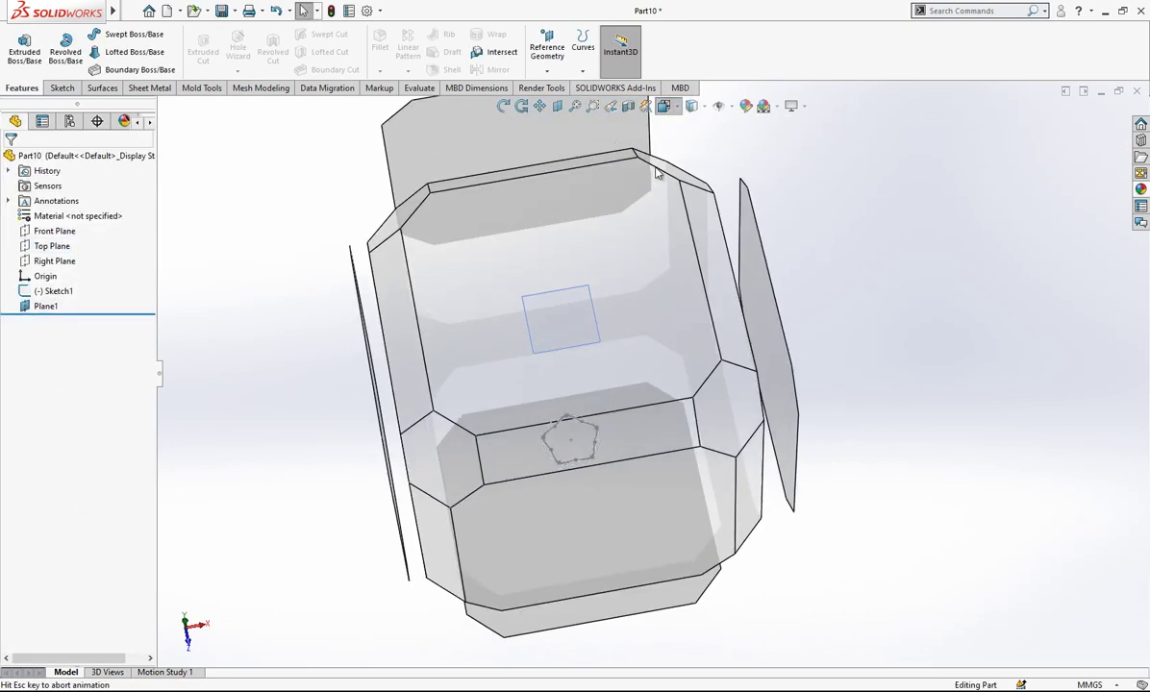
pyautogui.click(534, 351)
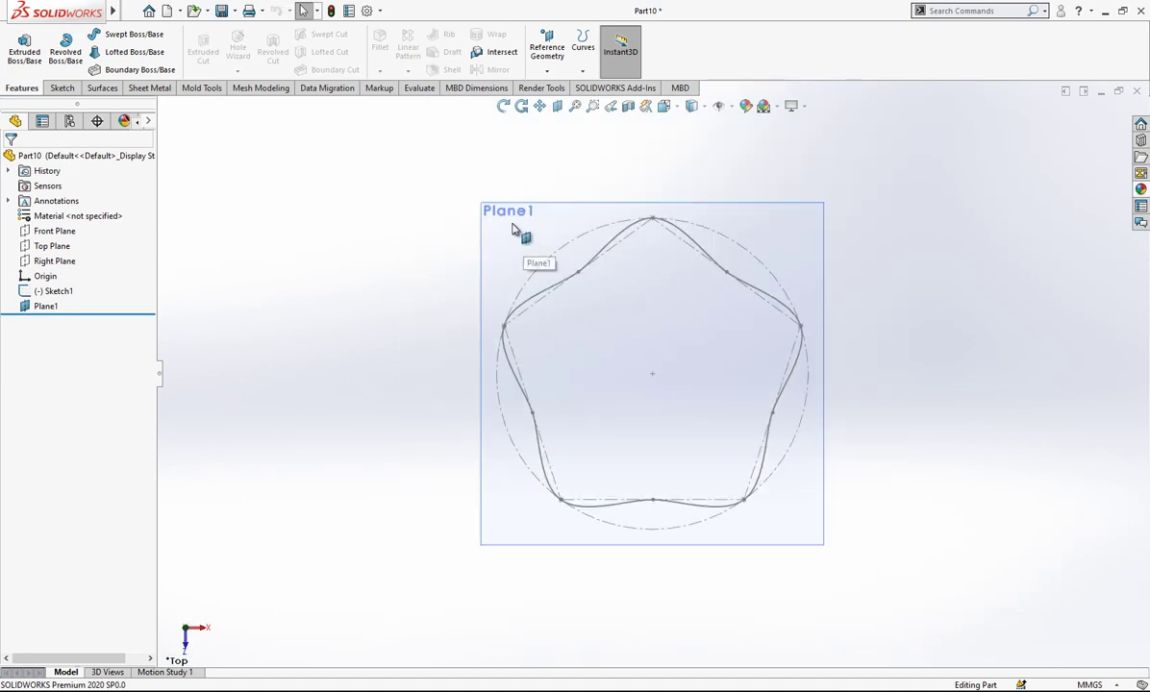
# Sketch a Ø32.50 mm circle at the origin on Plane1 and exit the sketch
pyautogui.click(557, 202)
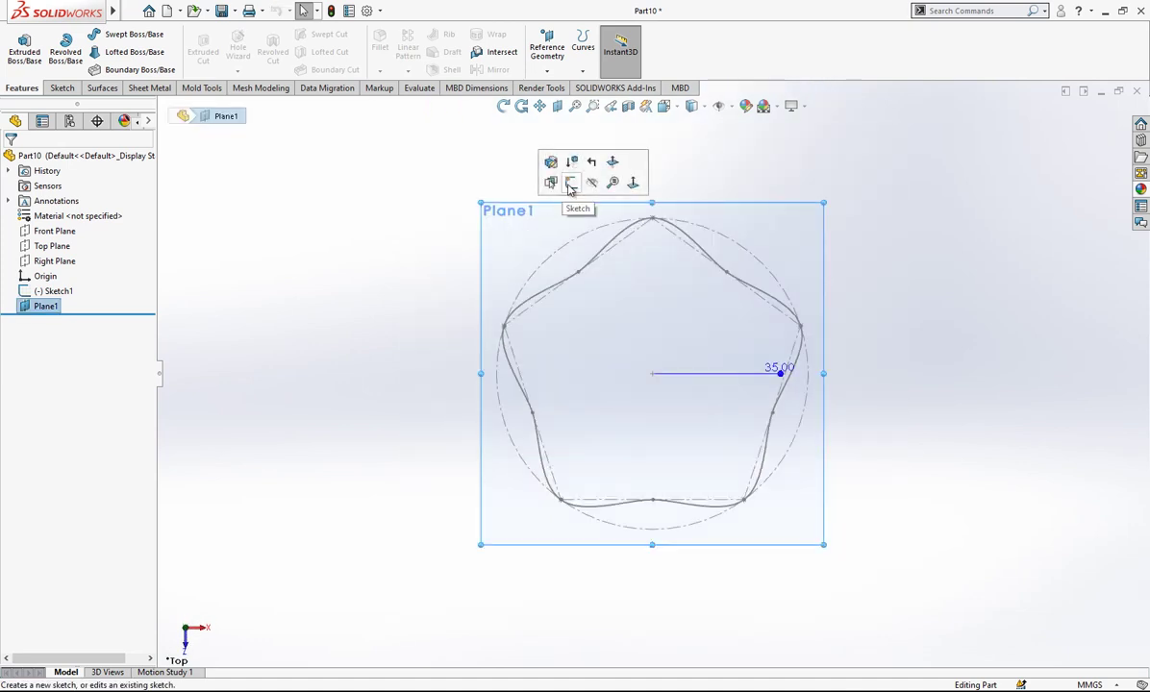
pyautogui.click(570, 183)
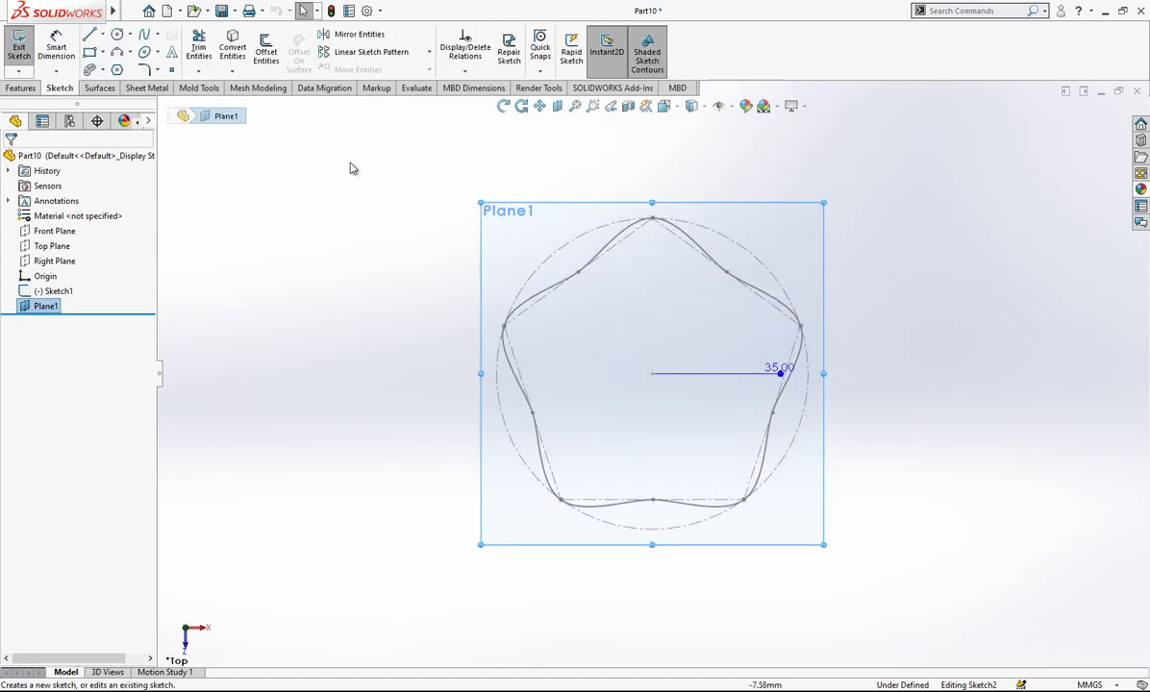
pyautogui.click(652, 373)
pyautogui.click(352, 231)
pyautogui.press('Escape')
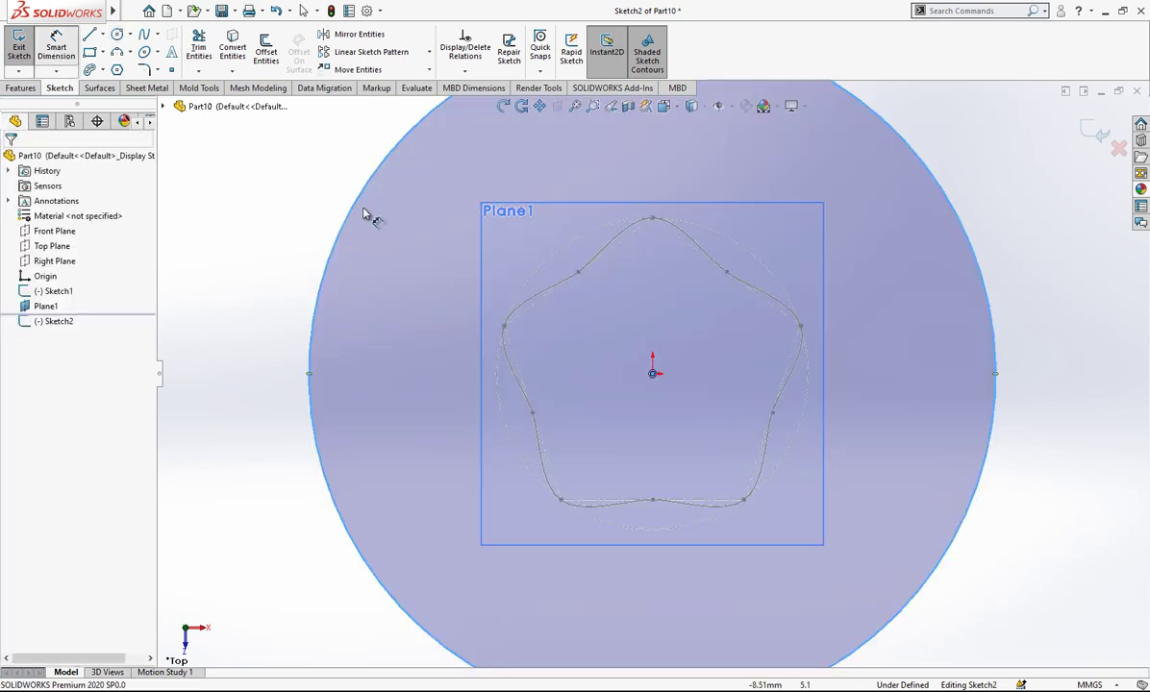
pyautogui.click(352, 230)
pyautogui.click(388, 298)
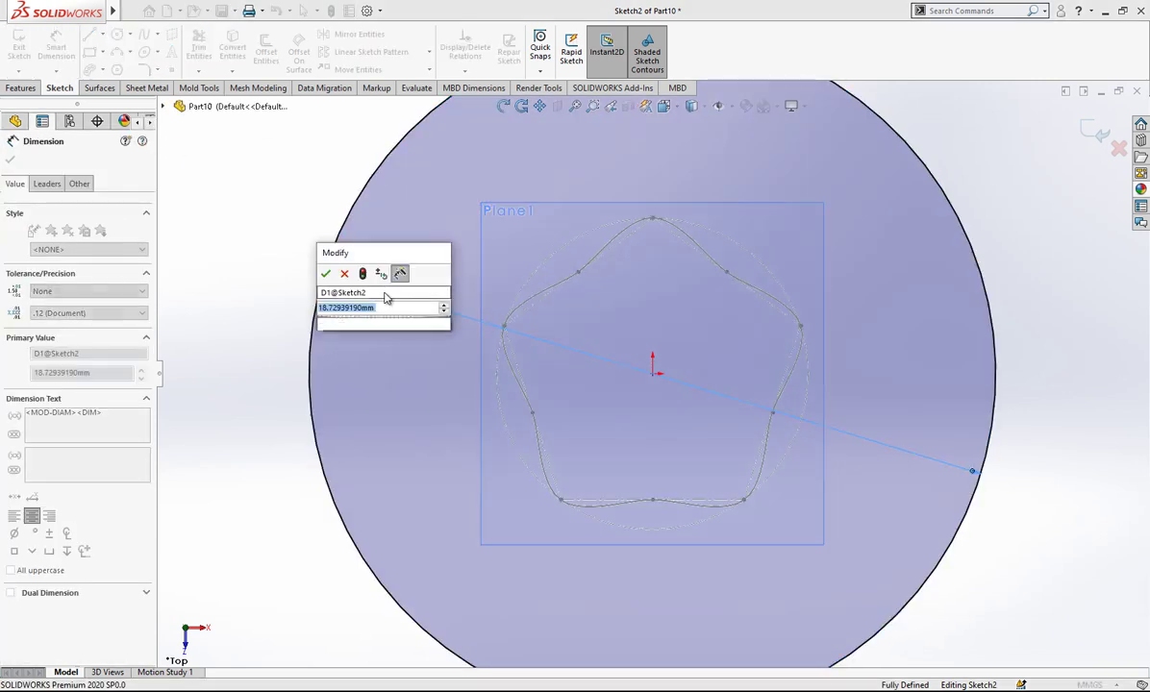
pyautogui.write('32.5')
pyautogui.press('Return')
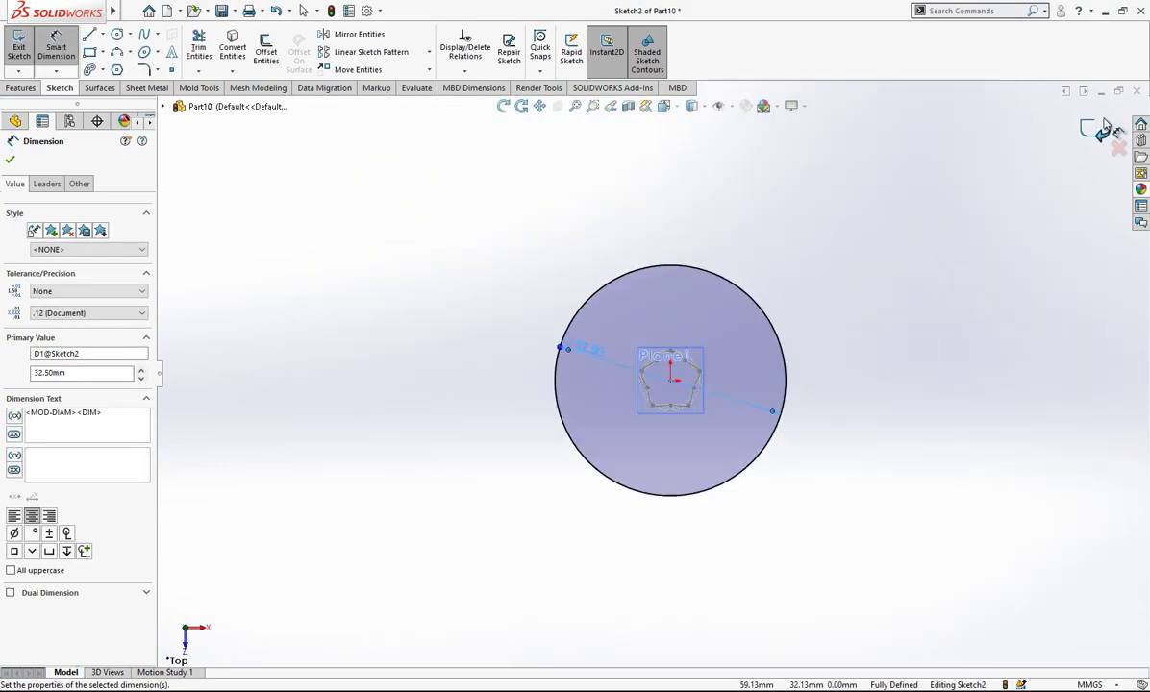
pyautogui.click(1100, 125)
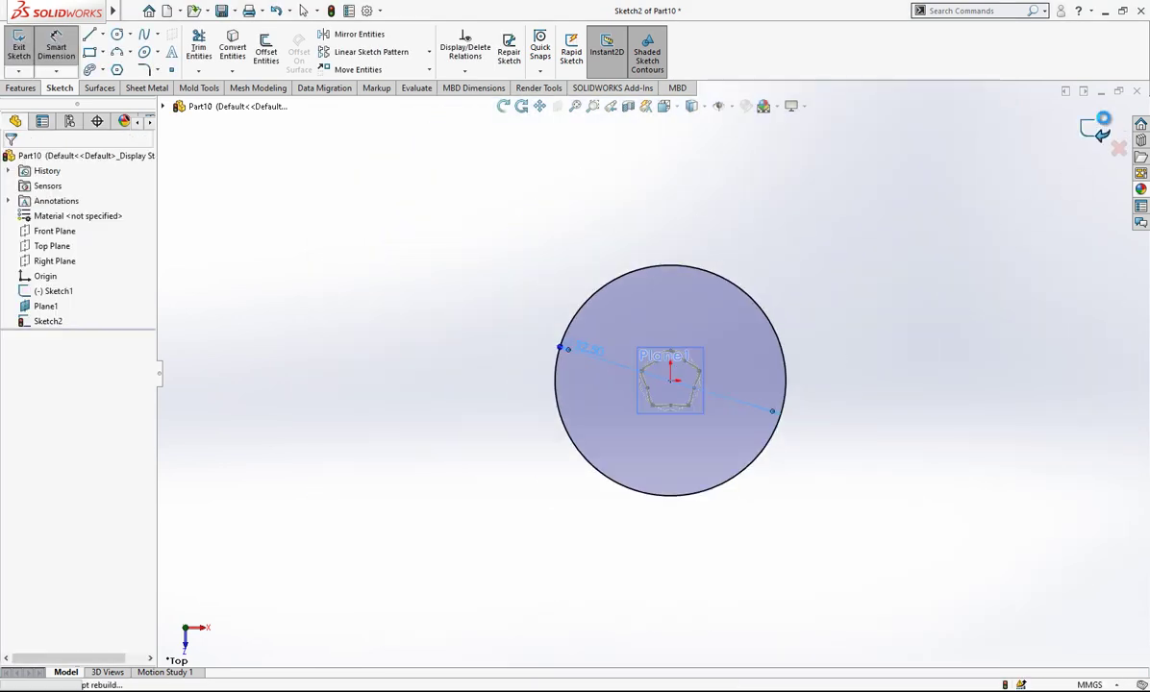
# Hide the circle sketch (Sketch2) and the star sketch (Sketch1)
pyautogui.click(209, 340)
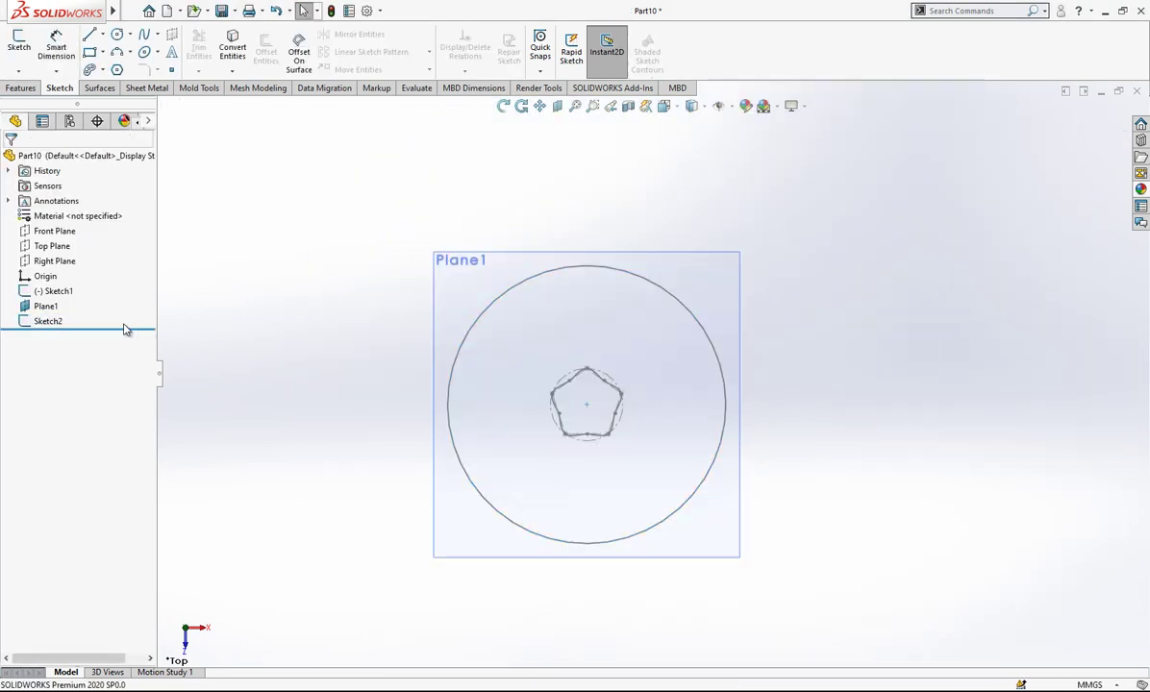
pyautogui.click(61, 321)
pyautogui.click(84, 296)
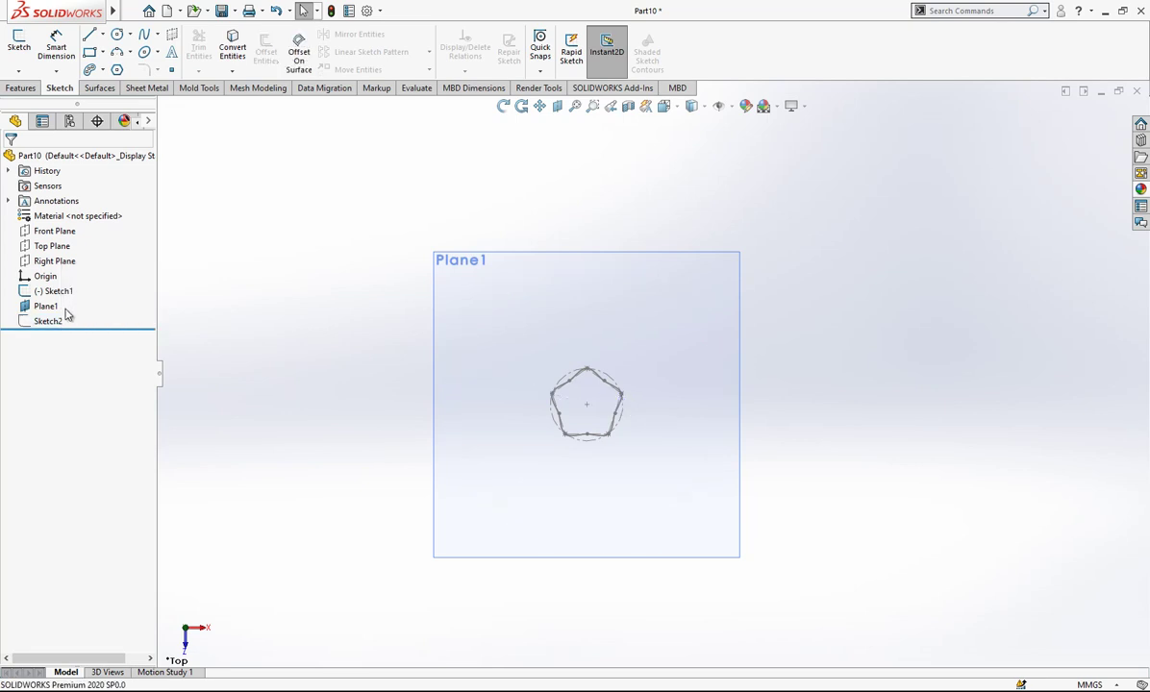
pyautogui.click(54, 294)
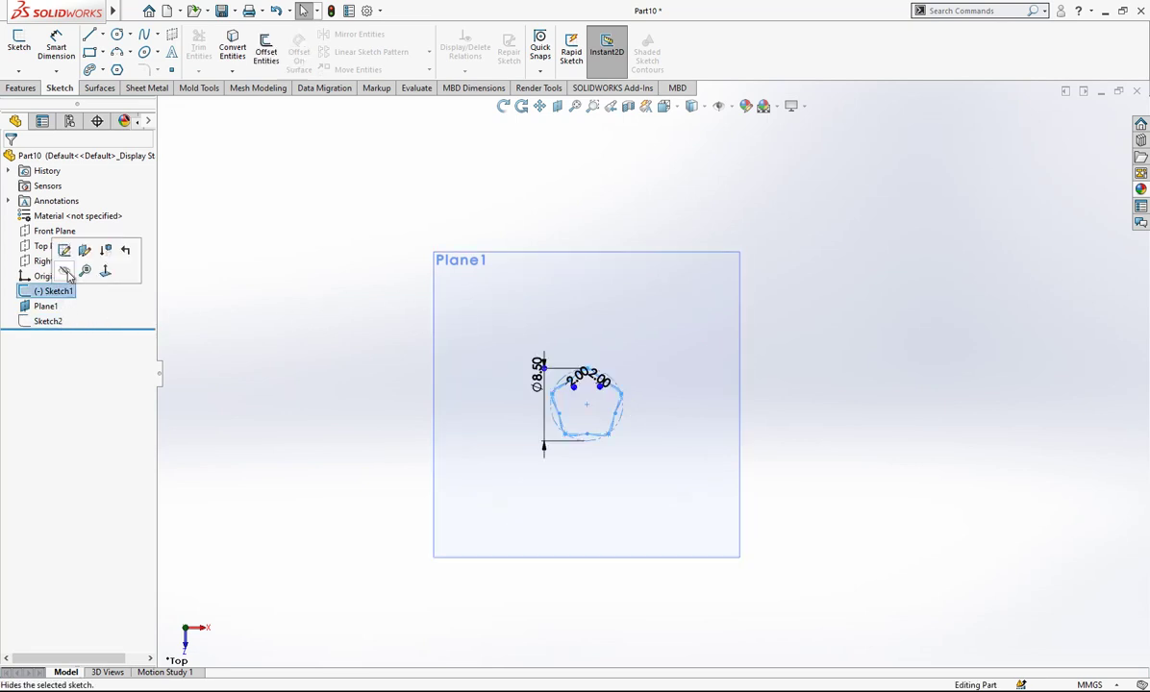
pyautogui.click(66, 272)
# Start a new sketch, Sketch3, on Plane1
pyautogui.click(48, 321)
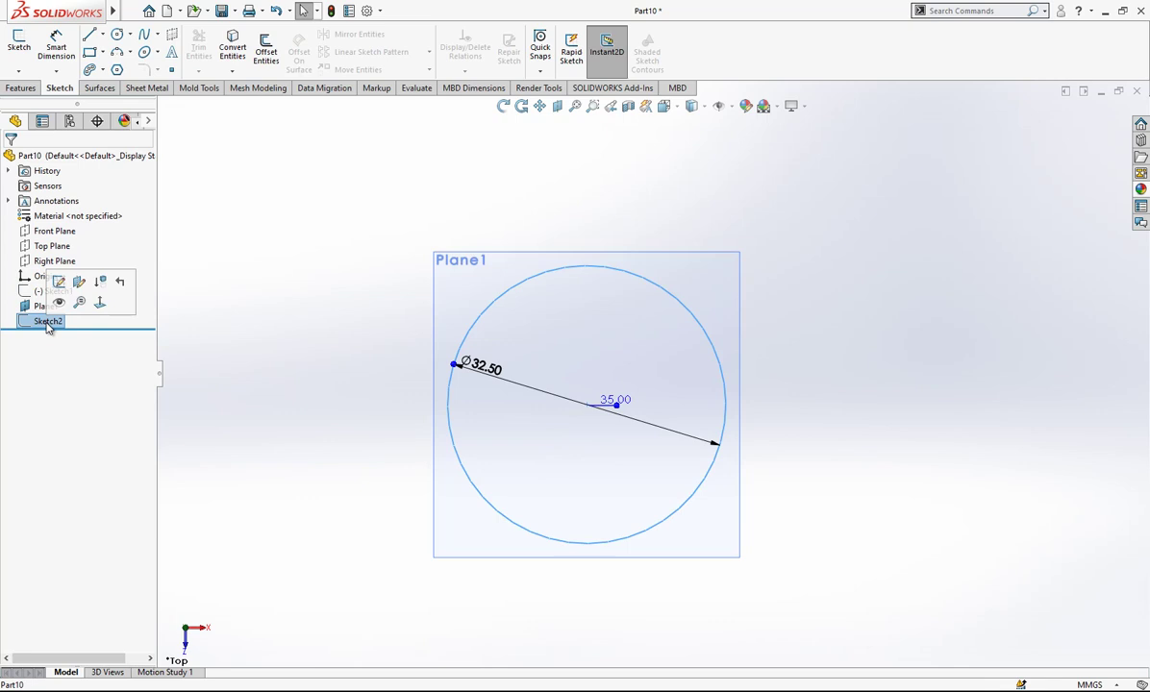
pyautogui.click(44, 305)
pyautogui.click(47, 279)
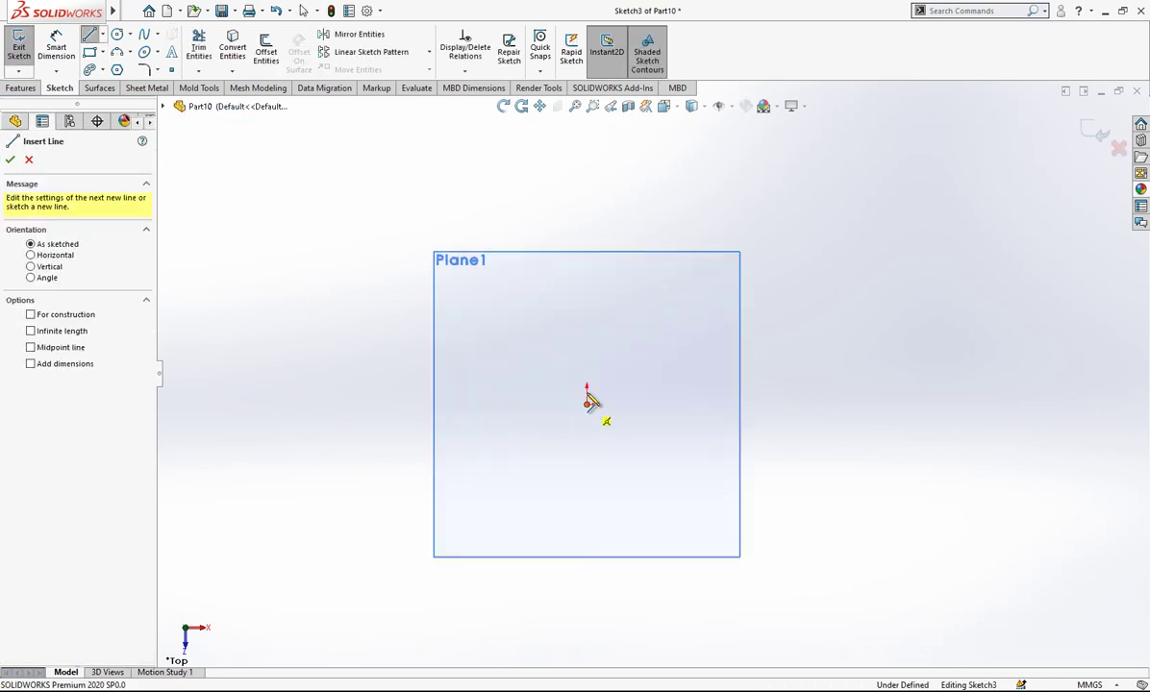
# Draw a vertical construction line up from the origin
pyautogui.click(587, 404)
pyautogui.click(586, 288)
pyautogui.press('Escape')
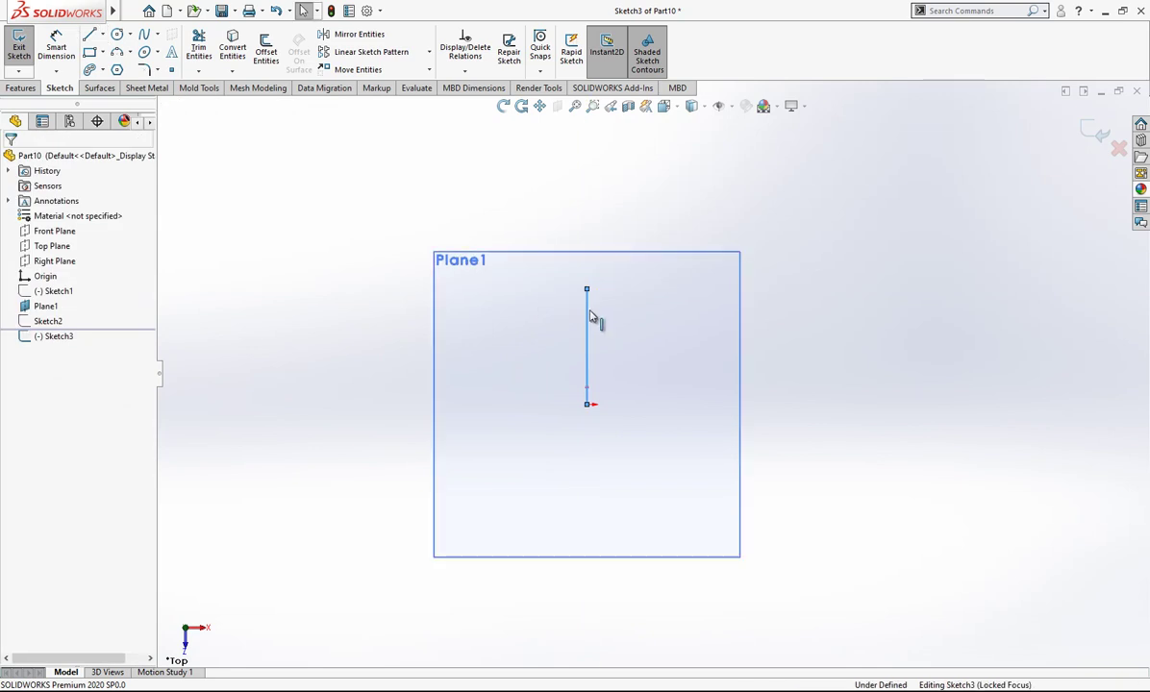
pyautogui.click(588, 321)
pyautogui.click(653, 273)
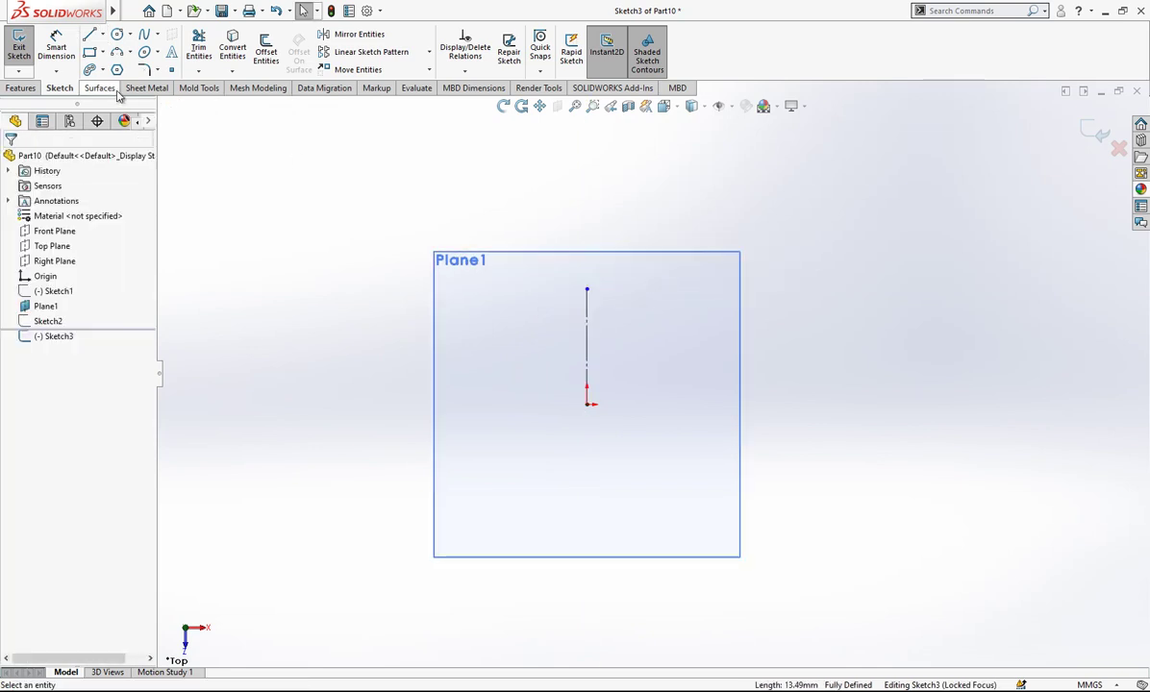
# Draw three lines from the origin toward the upper right, lower right and bottom
pyautogui.click(93, 35)
pyautogui.click(586, 404)
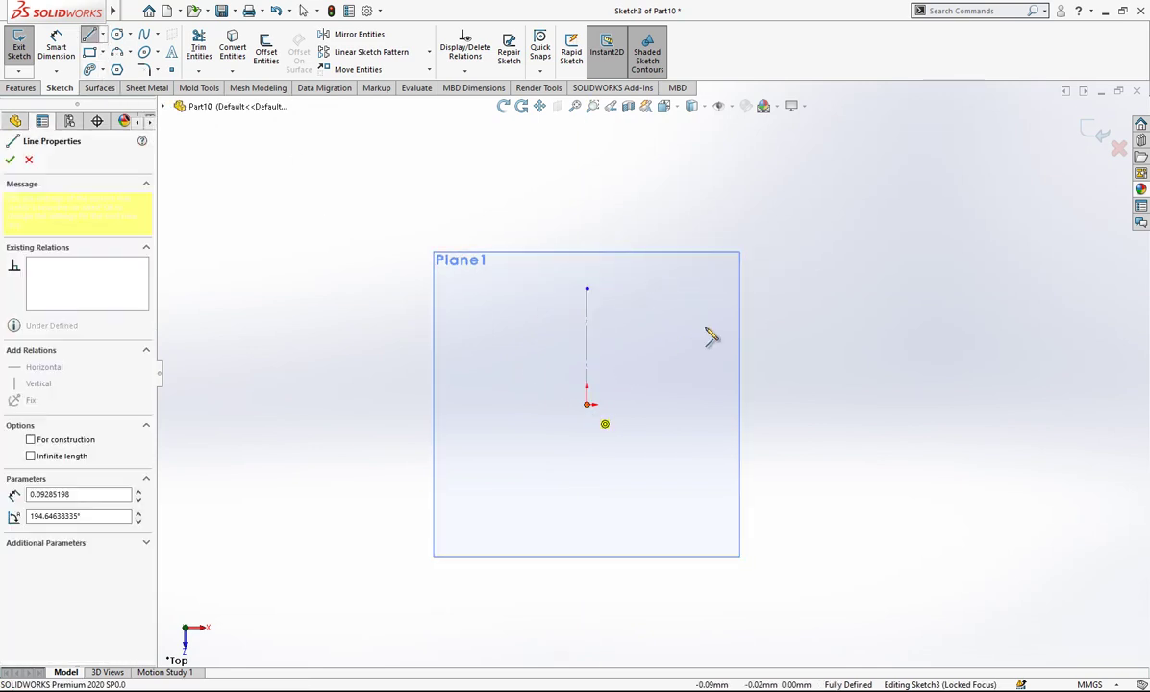
pyautogui.click(712, 313)
pyautogui.press('Escape')
pyautogui.press('Return')
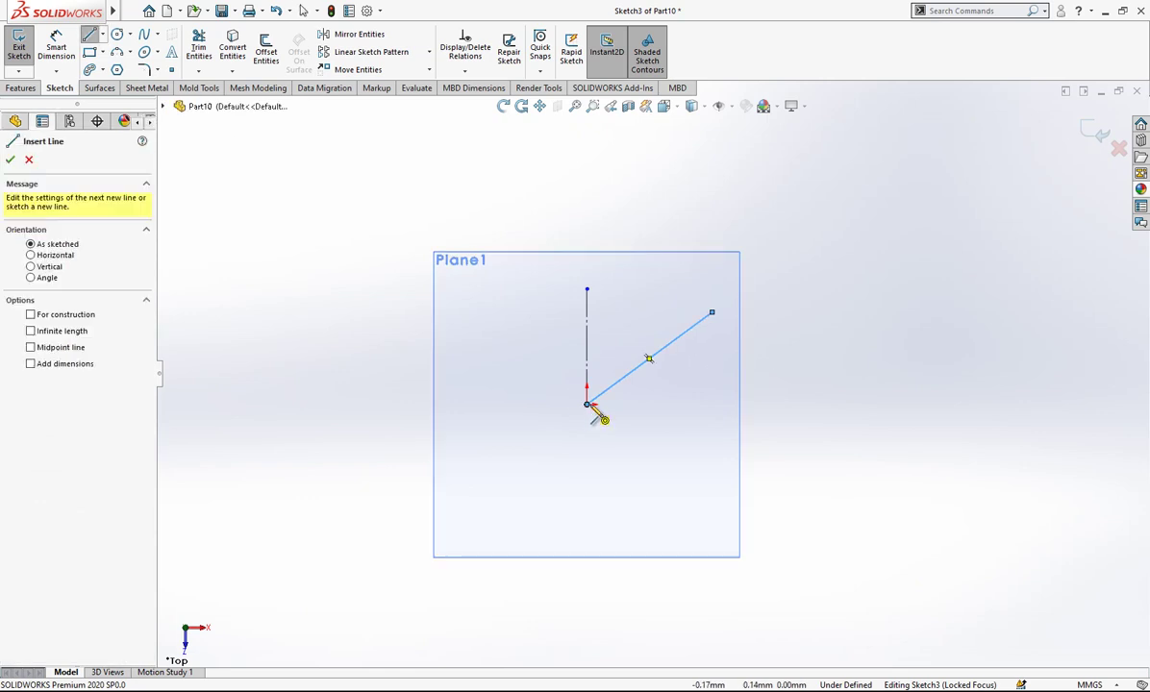
pyautogui.click(587, 404)
pyautogui.click(773, 445)
pyautogui.press('Escape')
pyautogui.press('Escape')
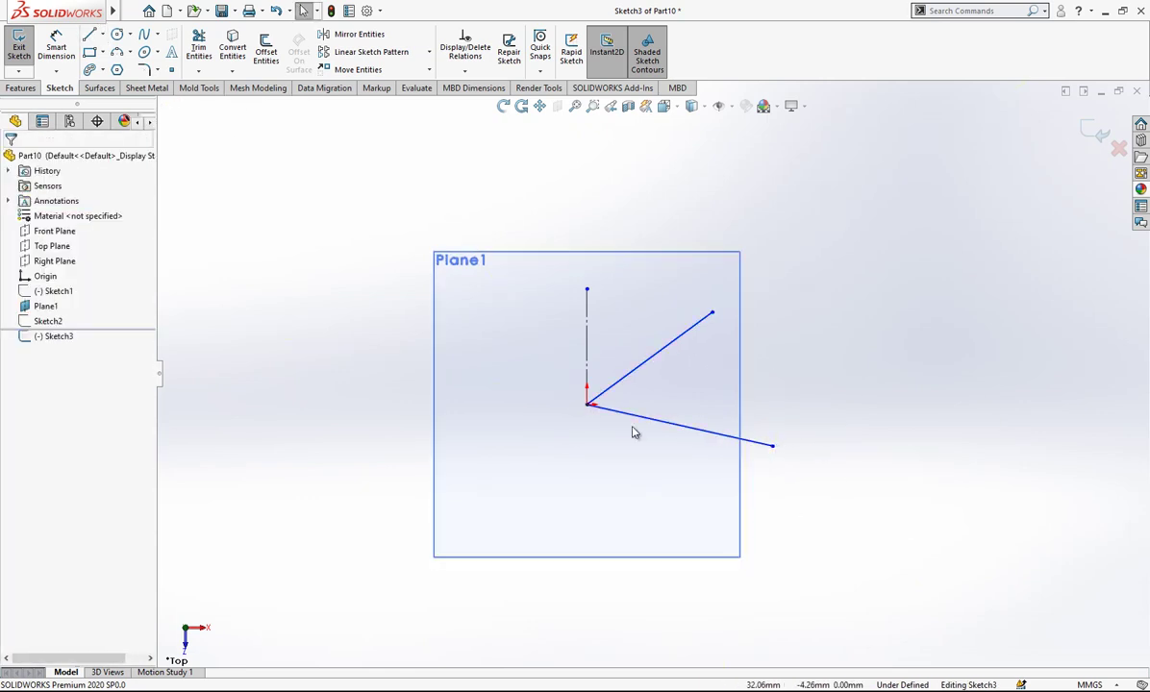
pyautogui.press('Return')
pyautogui.click(586, 404)
pyautogui.click(639, 575)
pyautogui.press('Escape')
pyautogui.press('Escape')
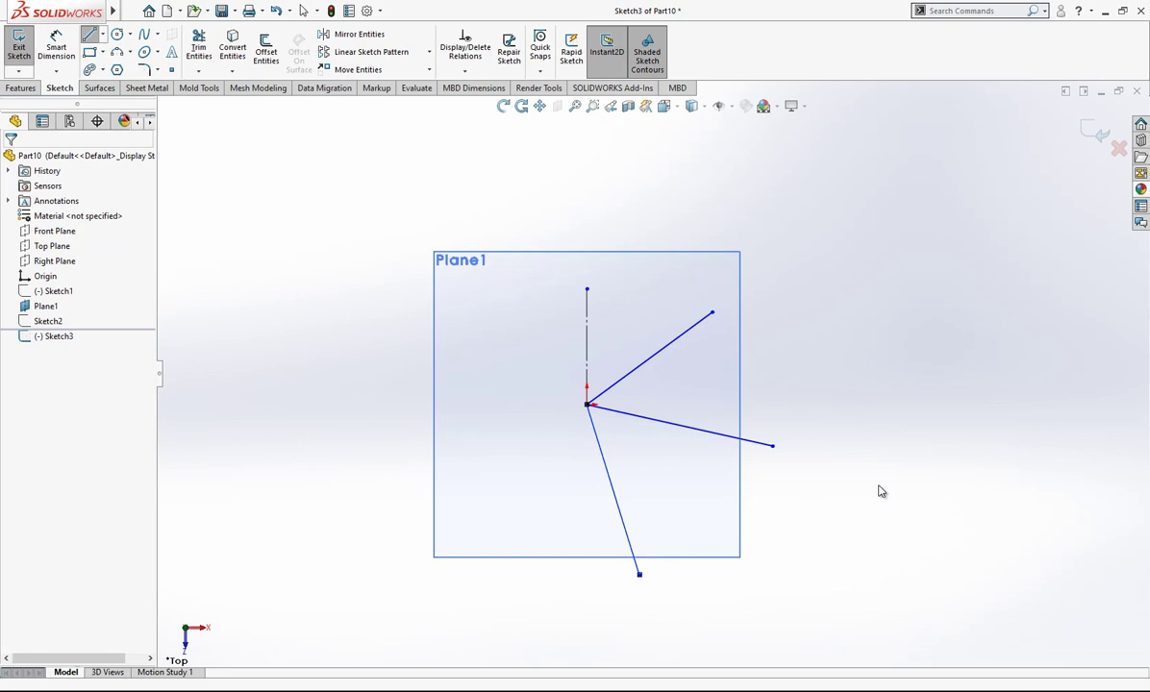
pyautogui.press('Return')
# Draw three more lines from the origin toward the lower left, left and upper left
pyautogui.click(586, 403)
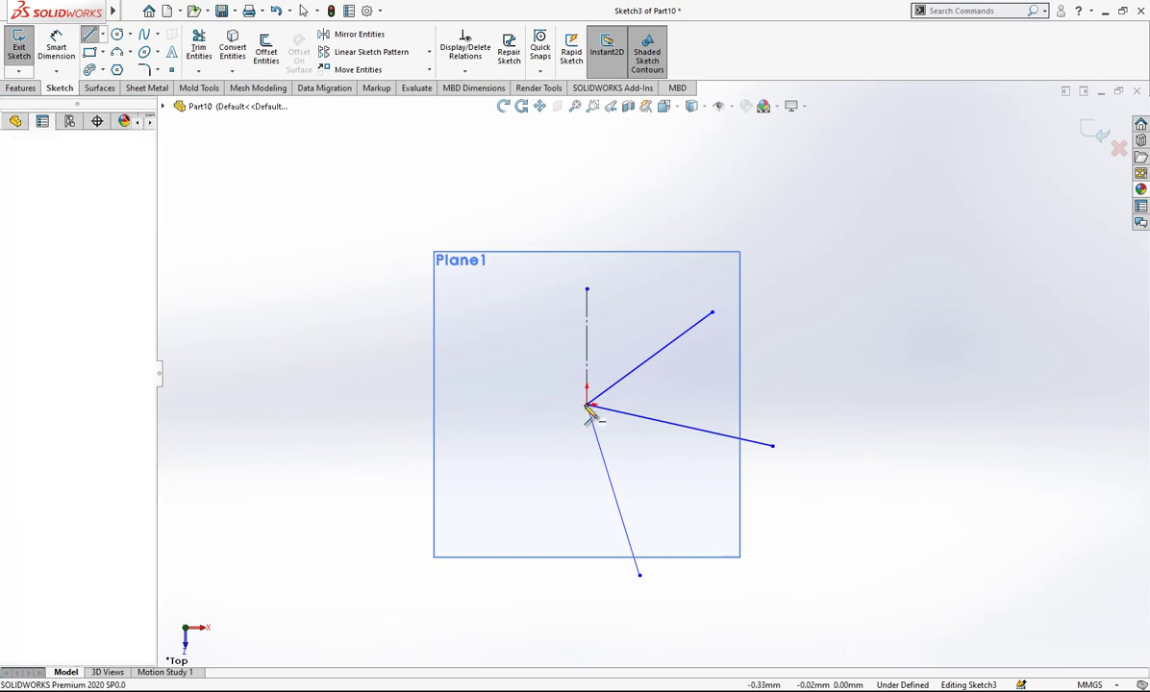
pyautogui.click(464, 520)
pyautogui.press('Escape')
pyautogui.click(599, 447)
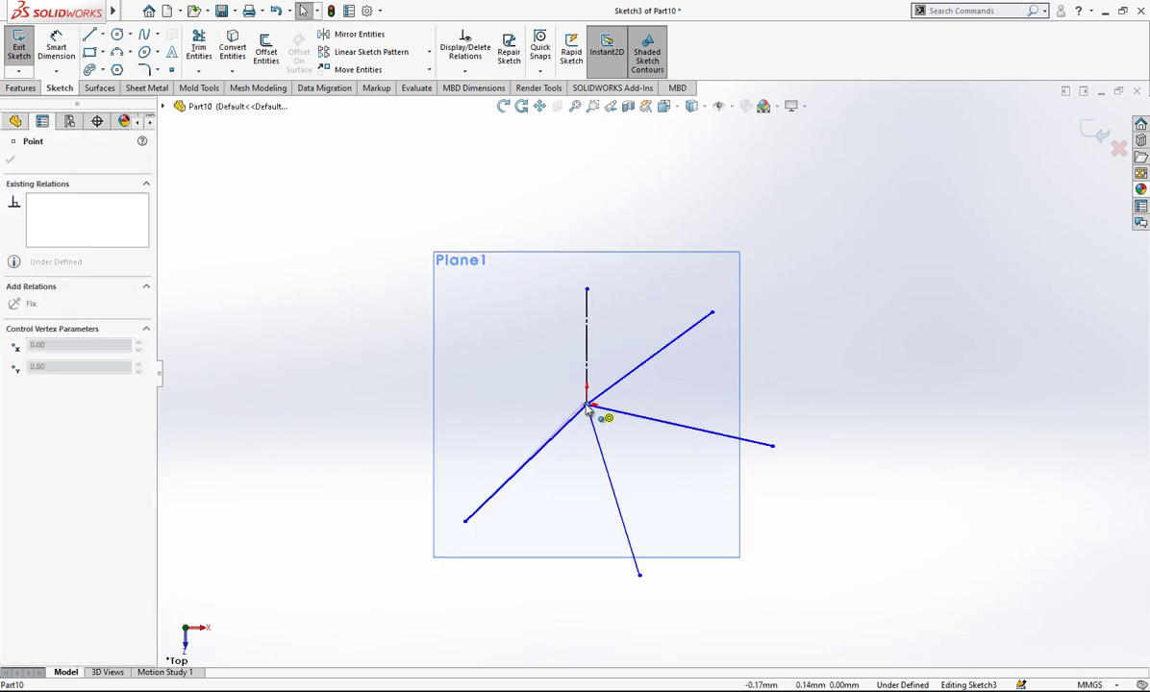
pyautogui.press('Escape')
pyautogui.press('Return')
pyautogui.click(587, 404)
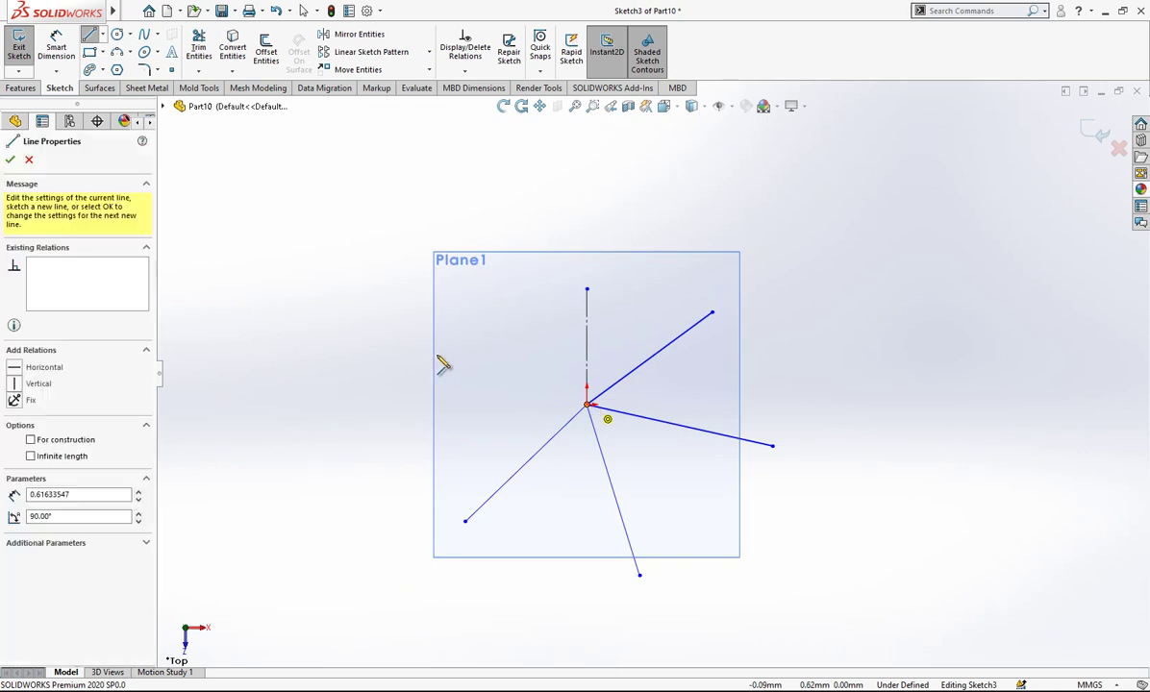
pyautogui.click(420, 365)
pyautogui.press('Escape')
pyautogui.press('Return')
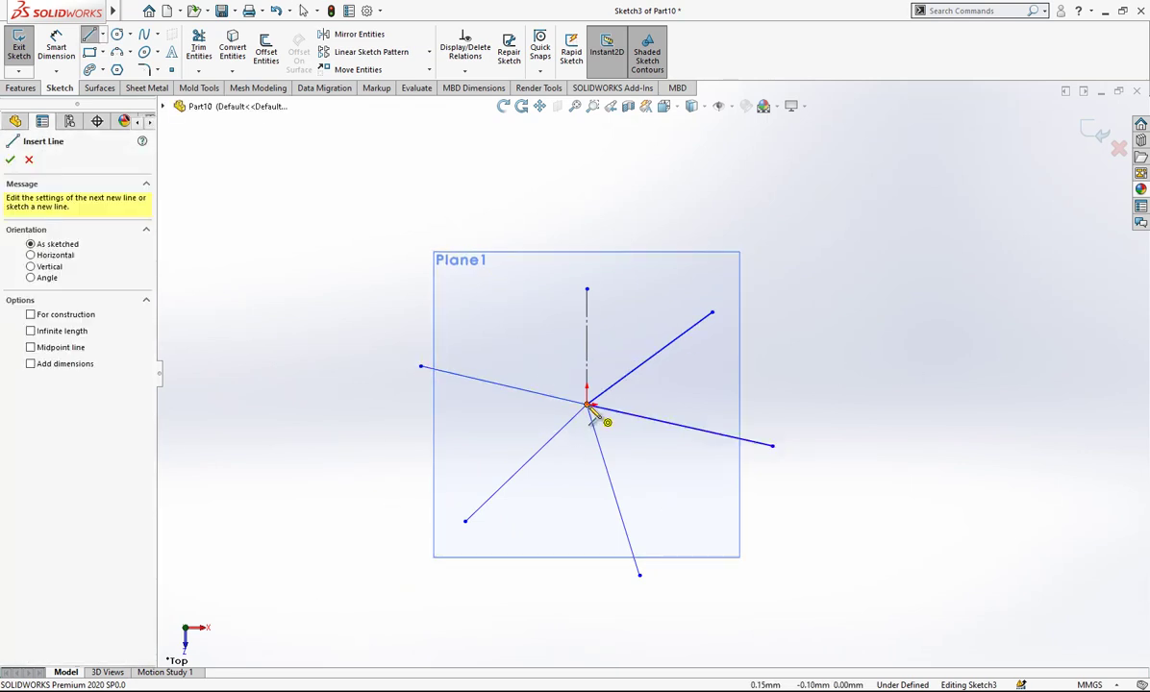
pyautogui.click(587, 403)
pyautogui.click(478, 289)
pyautogui.press('Escape')
pyautogui.press('Escape')
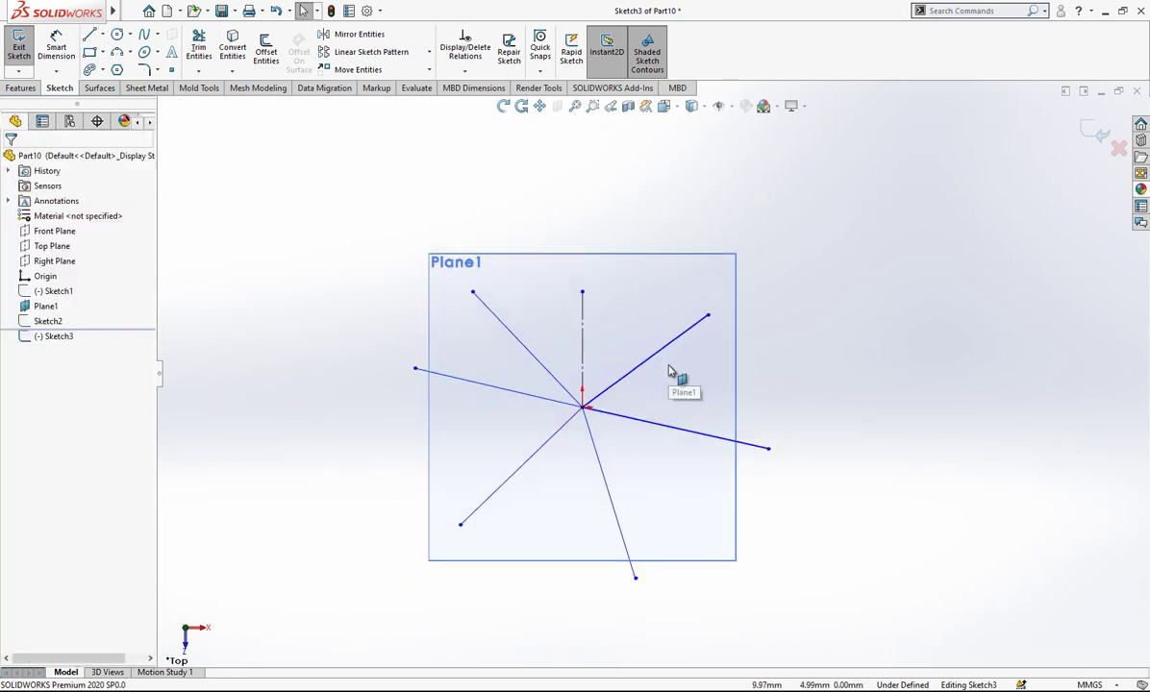
# Convert the six solid radiating lines to construction geometry
pyautogui.moveTo(770, 290); pyautogui.dragTo(594, 545)
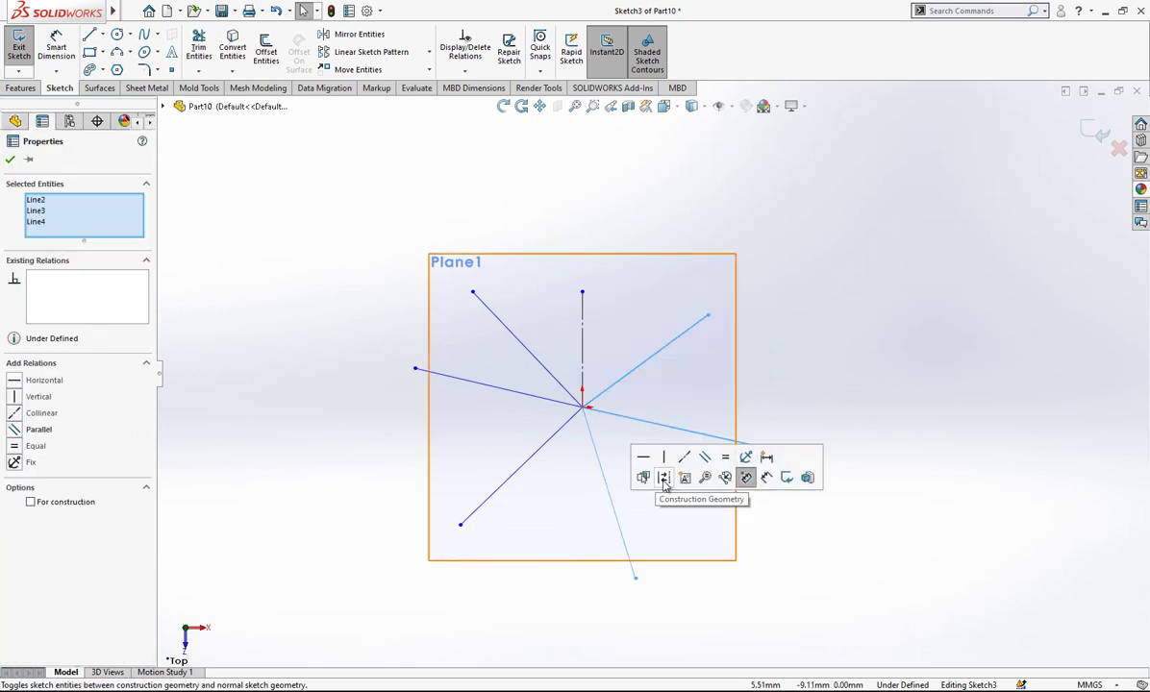
pyautogui.click(662, 476)
pyautogui.moveTo(528, 271); pyautogui.dragTo(406, 519)
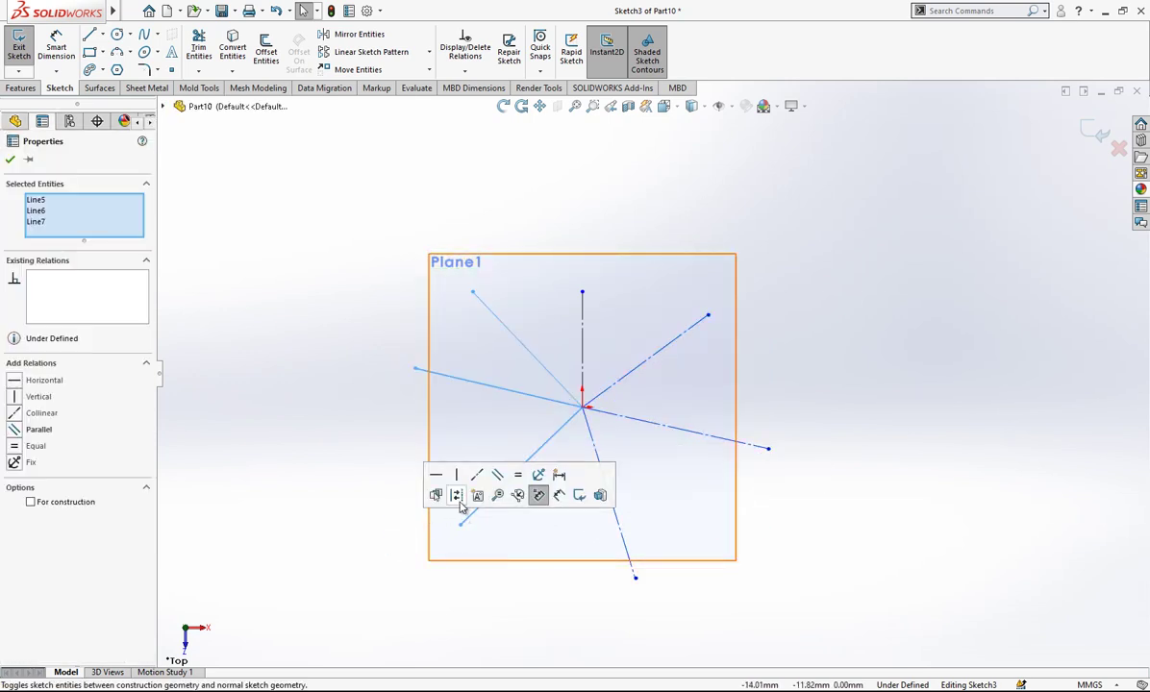
pyautogui.click(461, 500)
# Add 9° and 58.75° angle dimensions between the upper construction lines
pyautogui.click(55, 57)
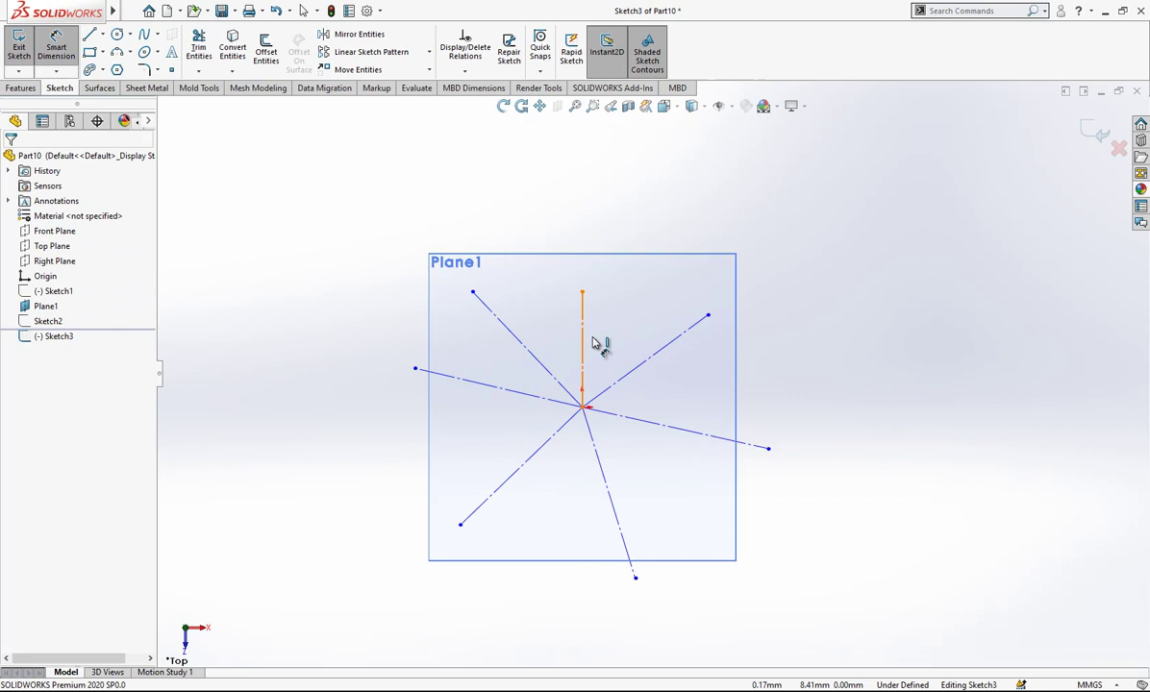
pyautogui.click(588, 341)
pyautogui.click(660, 354)
pyautogui.click(635, 226)
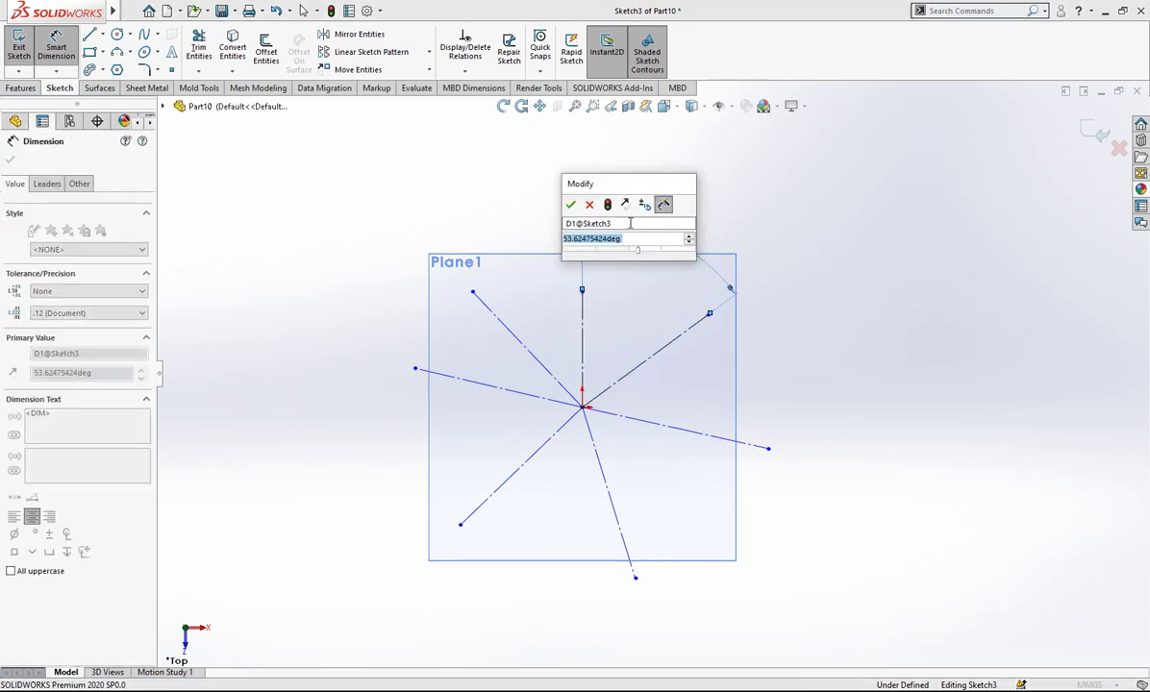
pyautogui.write('9')
pyautogui.press('Return')
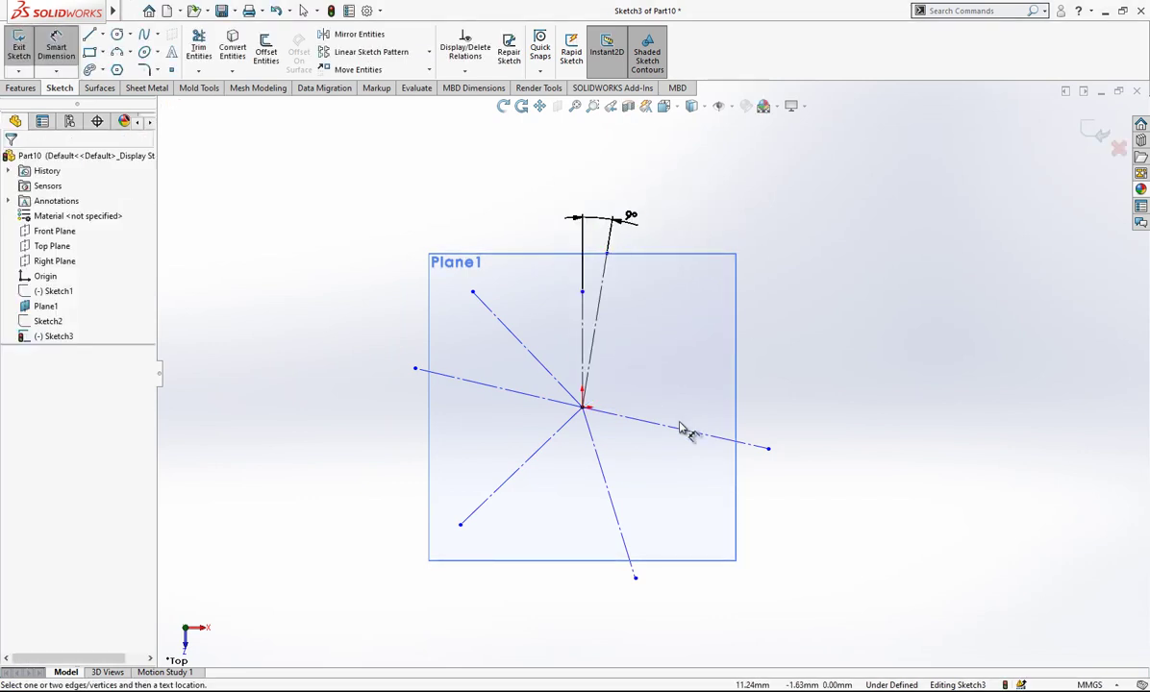
pyautogui.click(683, 433)
pyautogui.click(594, 319)
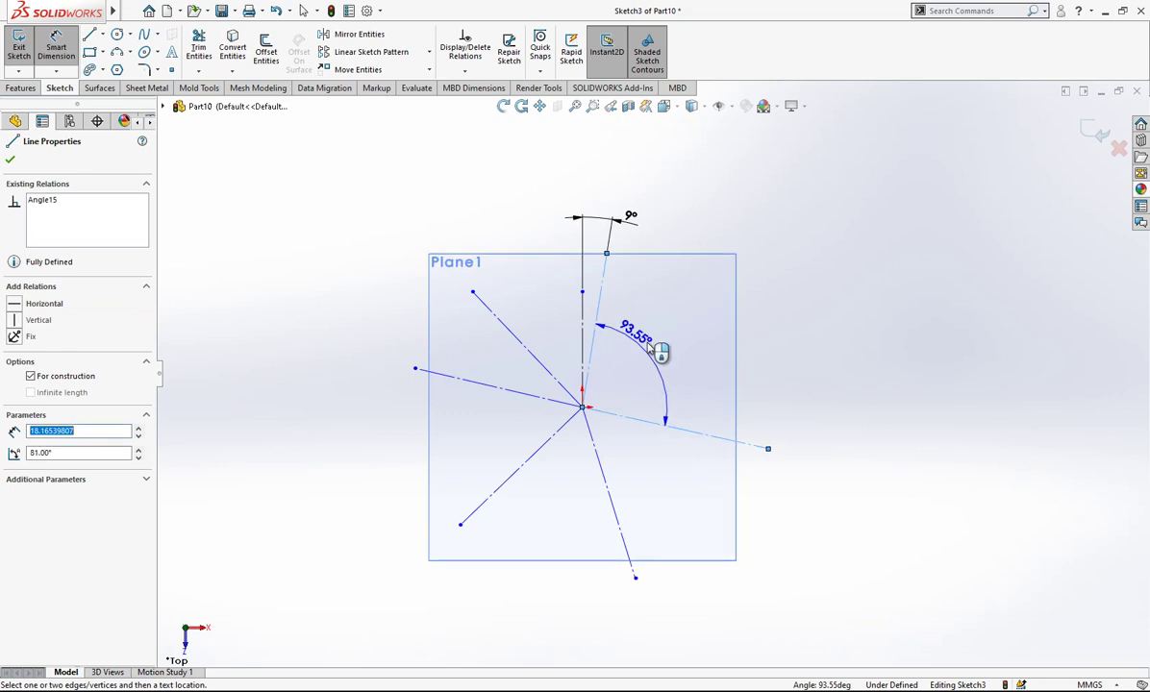
pyautogui.click(712, 373)
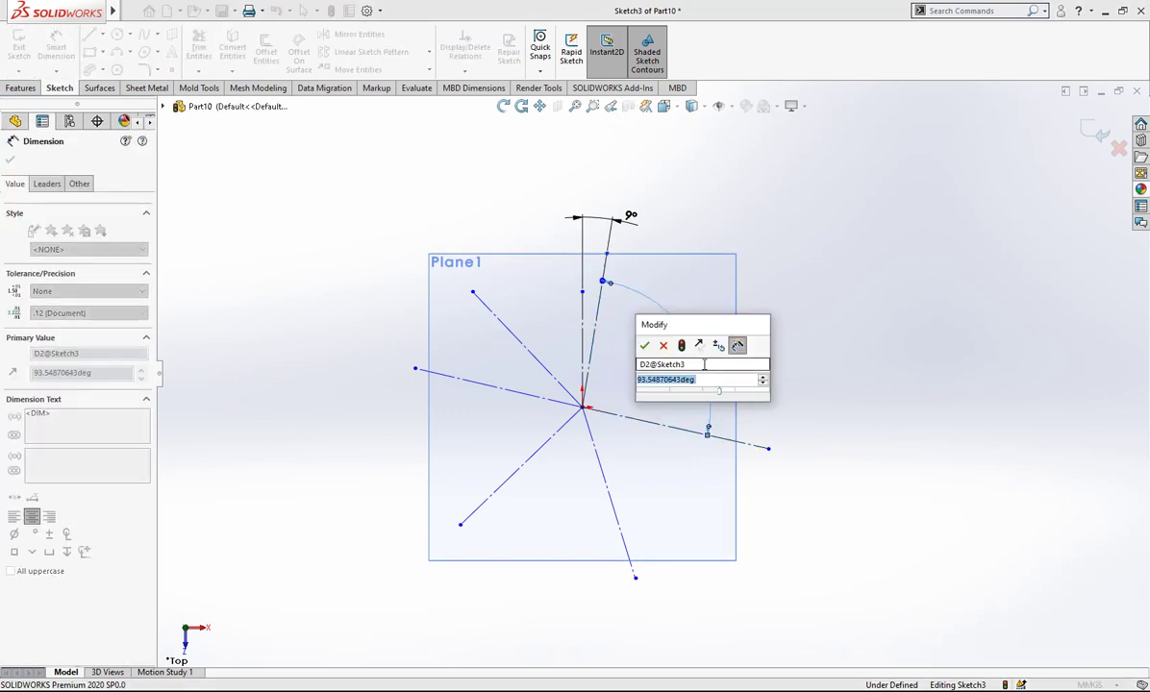
pyautogui.write('58.75')
pyautogui.press('Return')
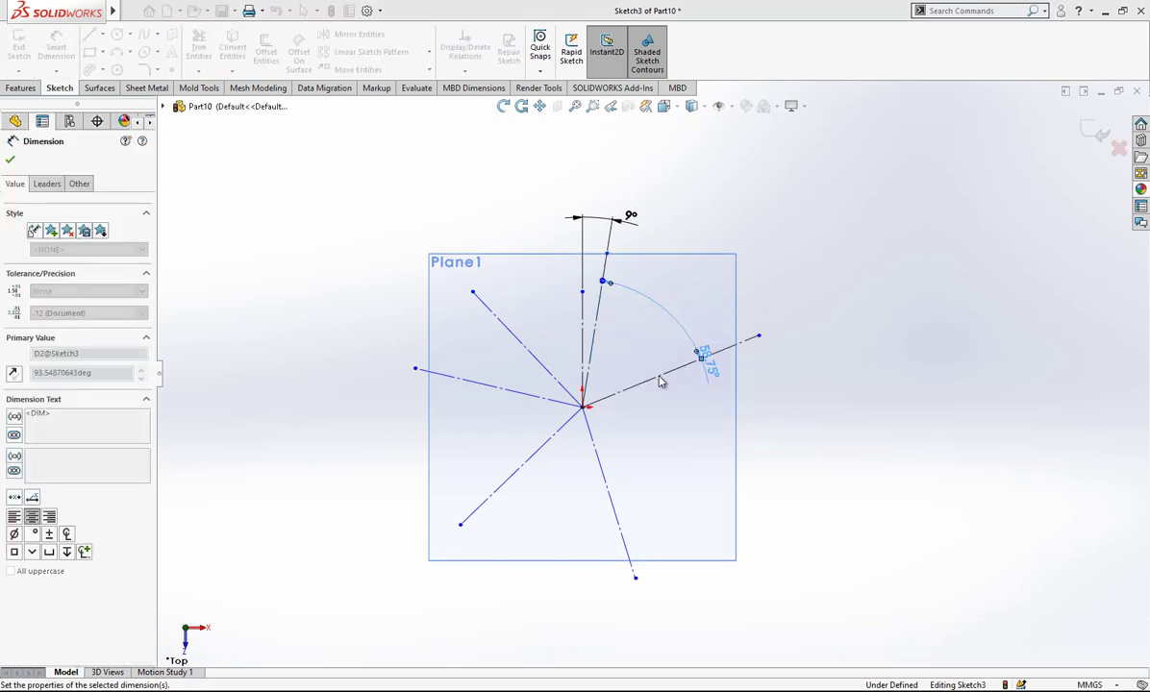
# Add a 65.75° angle on the lower-right lines and move the angle labels outward
pyautogui.click(640, 385)
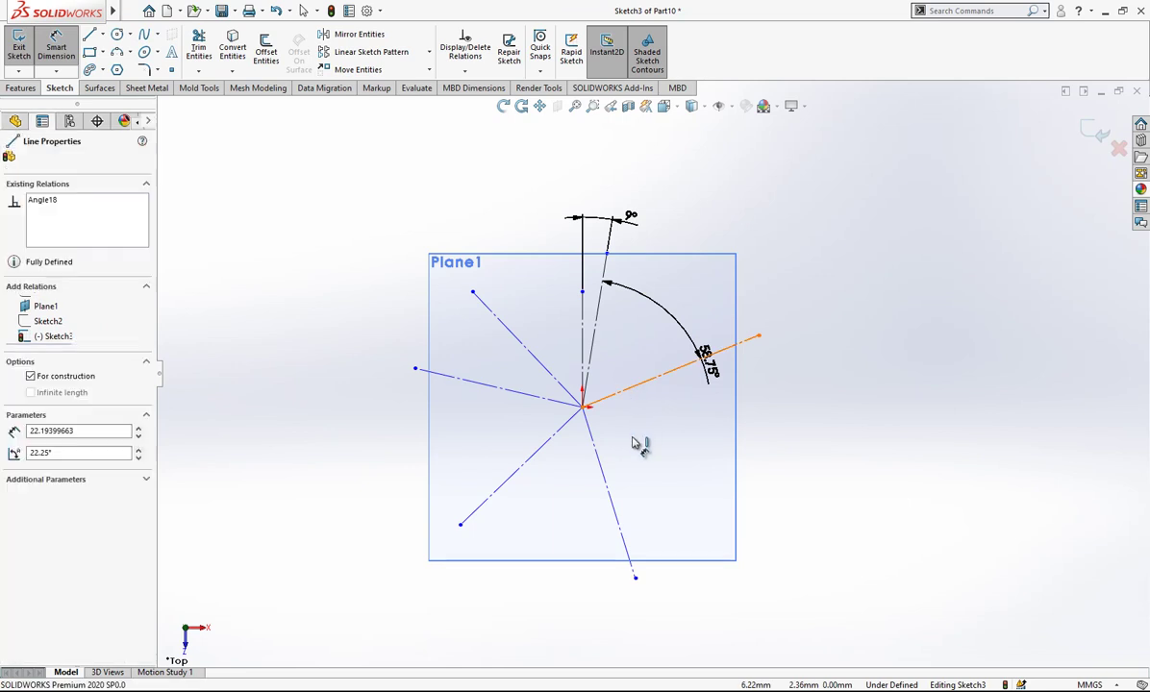
pyautogui.click(615, 508)
pyautogui.click(691, 524)
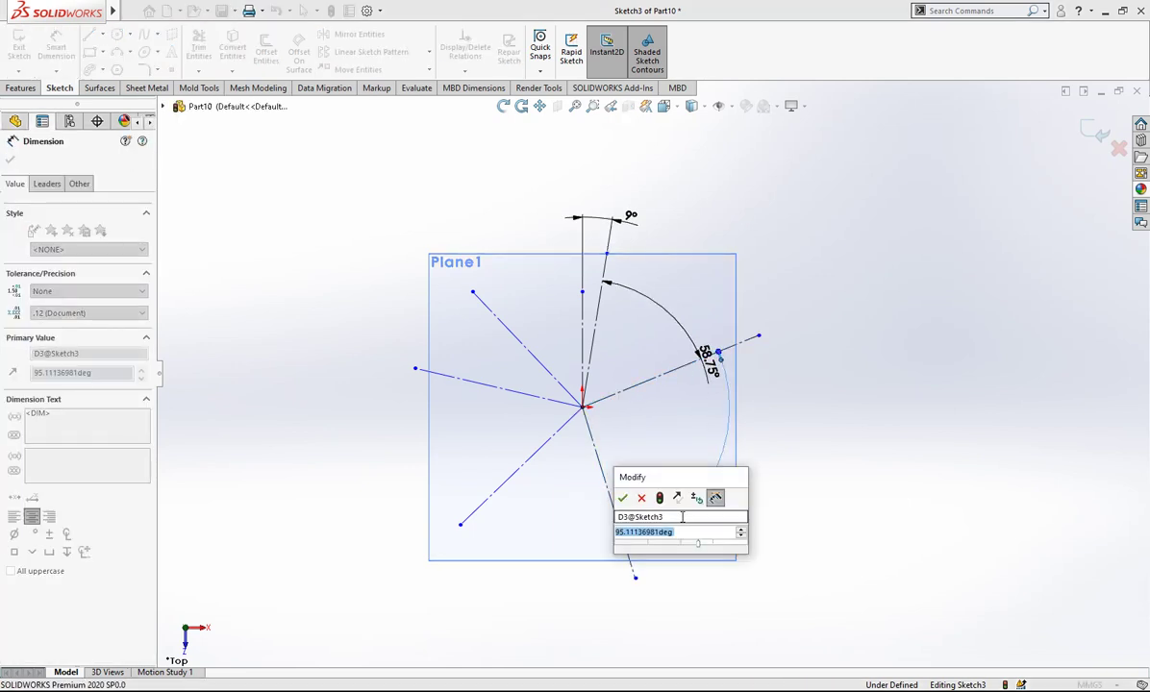
pyautogui.write('65.75')
pyautogui.press('Return')
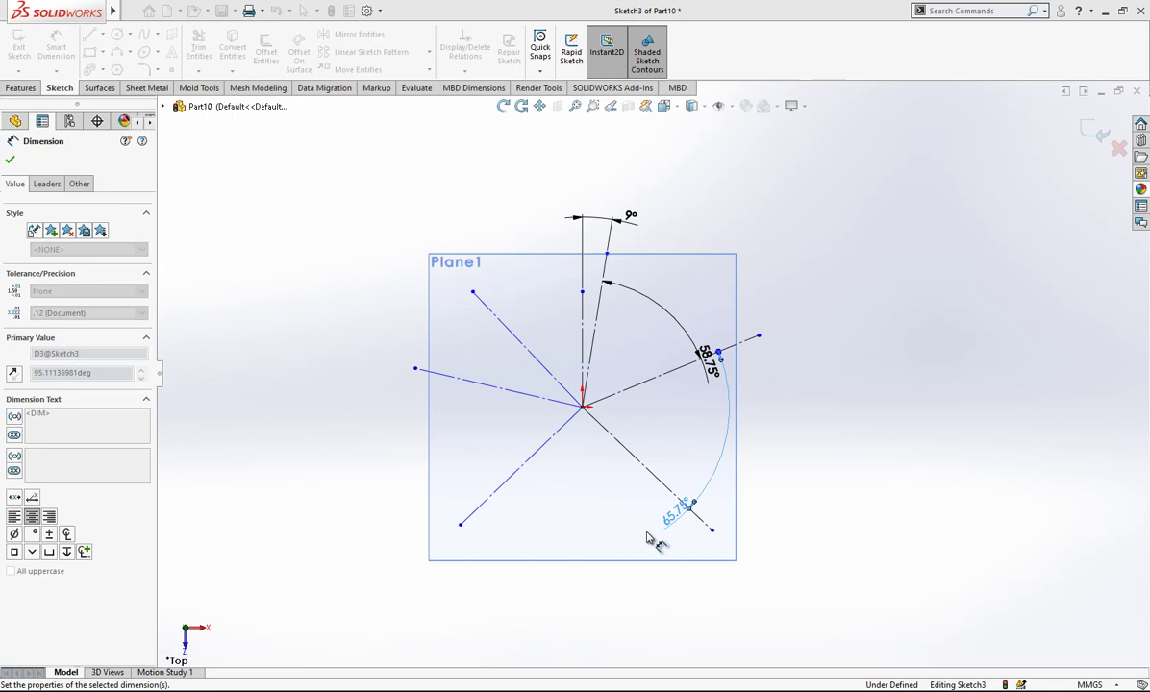
pyautogui.click(825, 462)
pyautogui.moveTo(673, 514); pyautogui.dragTo(902, 438)
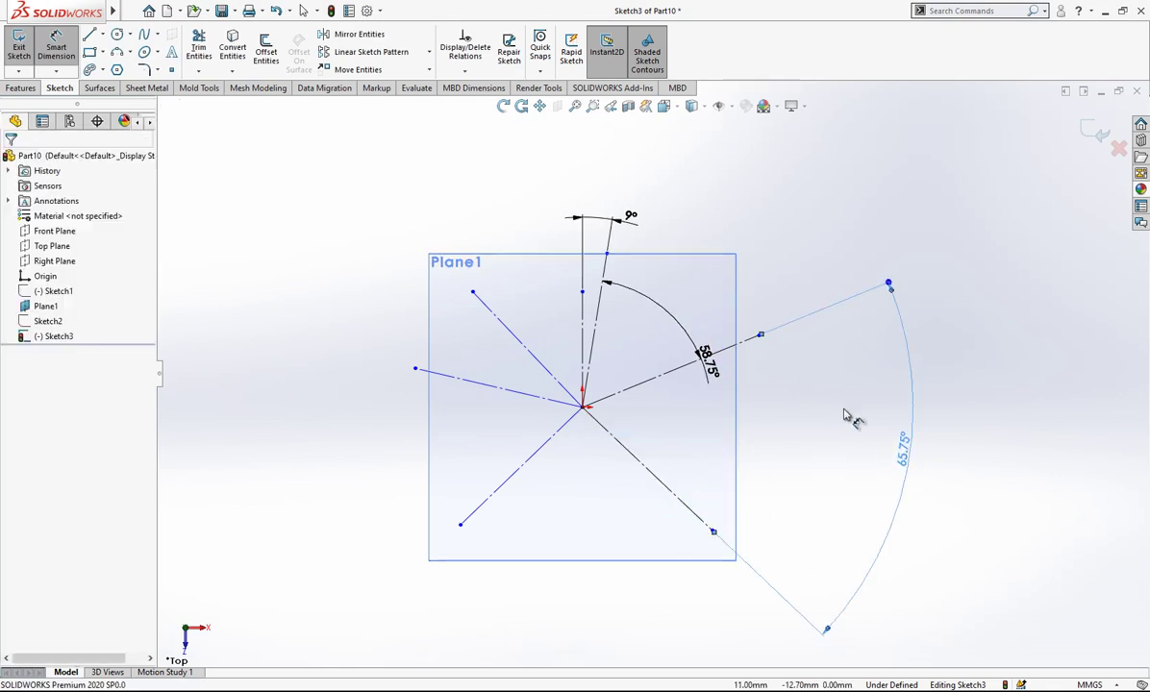
pyautogui.moveTo(707, 351); pyautogui.dragTo(851, 189)
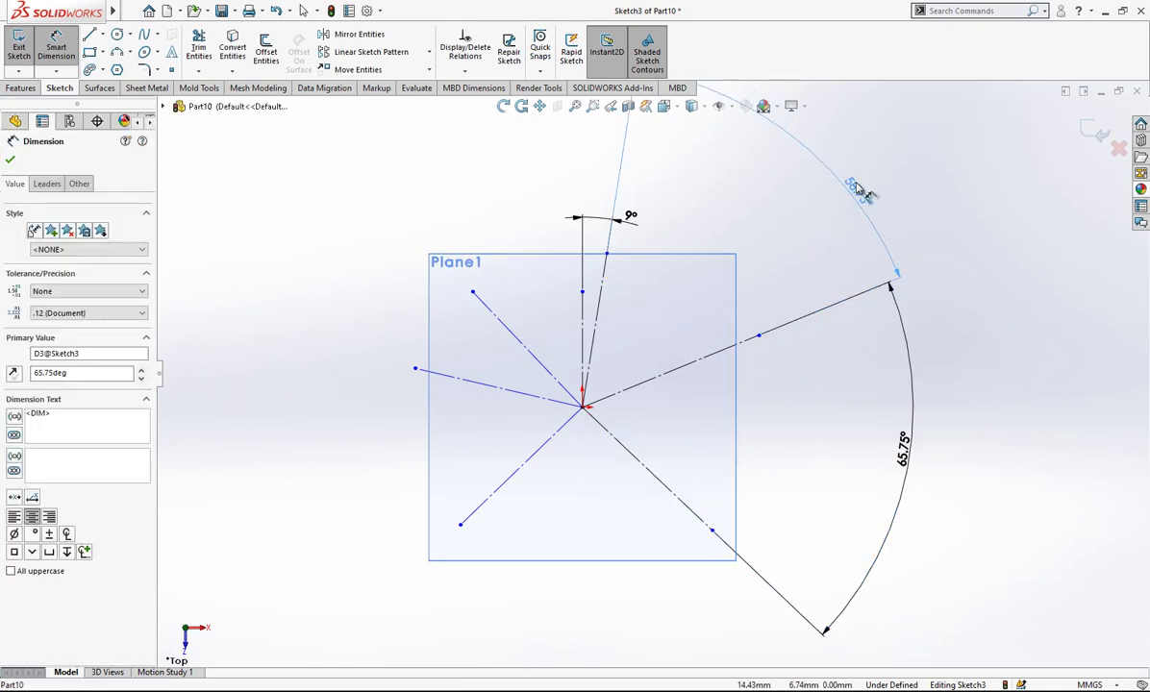
# Add 49.75° and 77° angle dimensions between the lower and left construction lines
pyautogui.scroll(1, 651, 382)
pyautogui.click(642, 447)
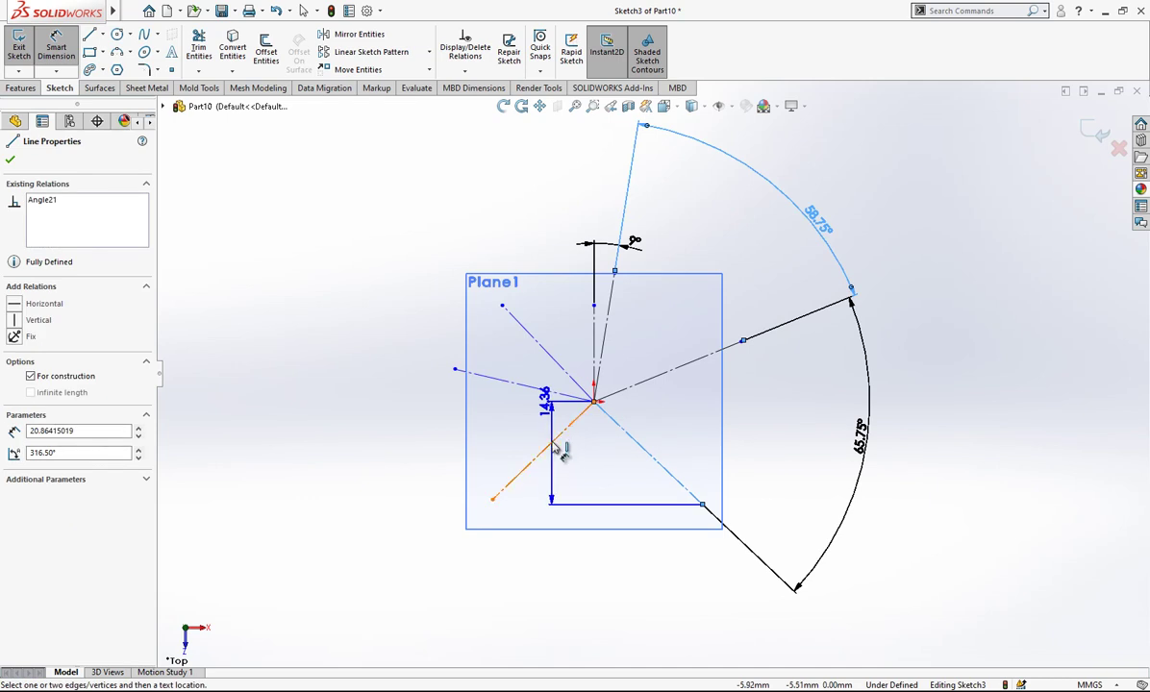
pyautogui.click(563, 449)
pyautogui.click(657, 603)
pyautogui.write('49')
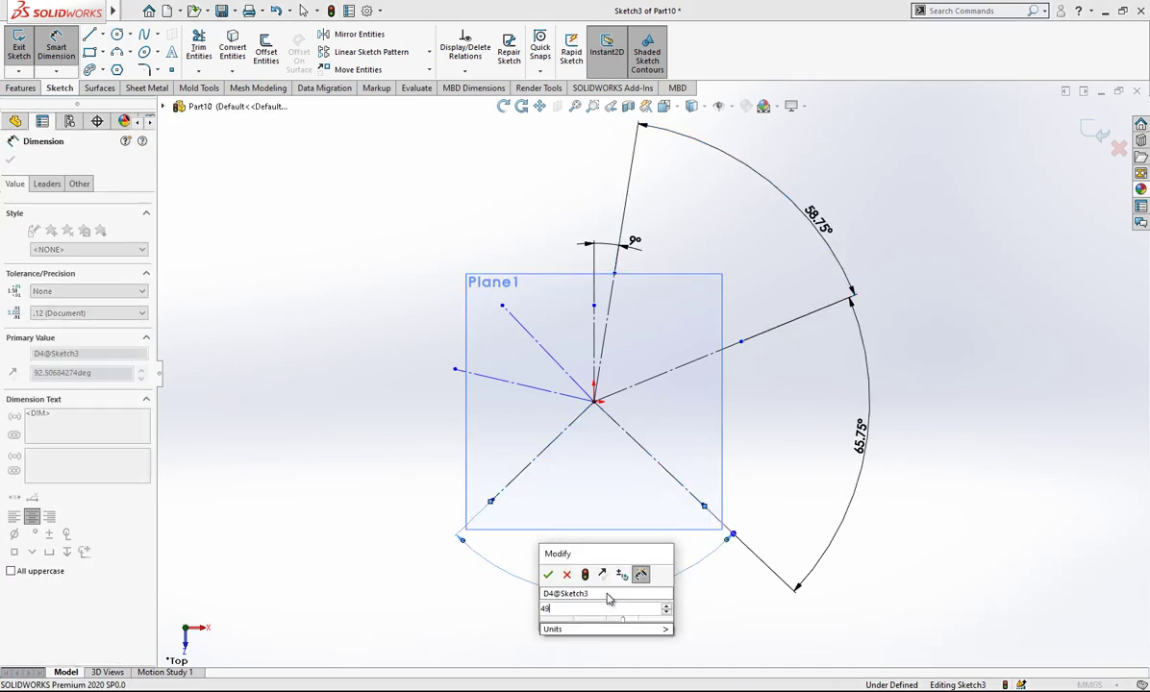
pyautogui.write('.75')
pyautogui.press('Return')
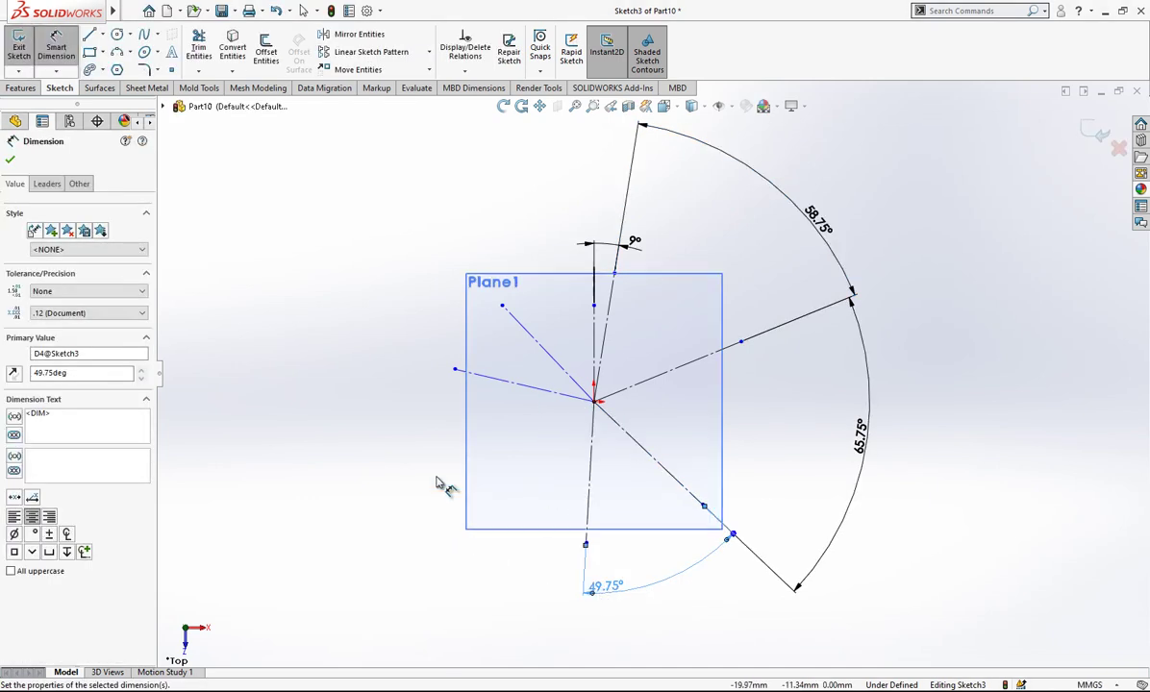
pyautogui.click(527, 394)
pyautogui.click(590, 469)
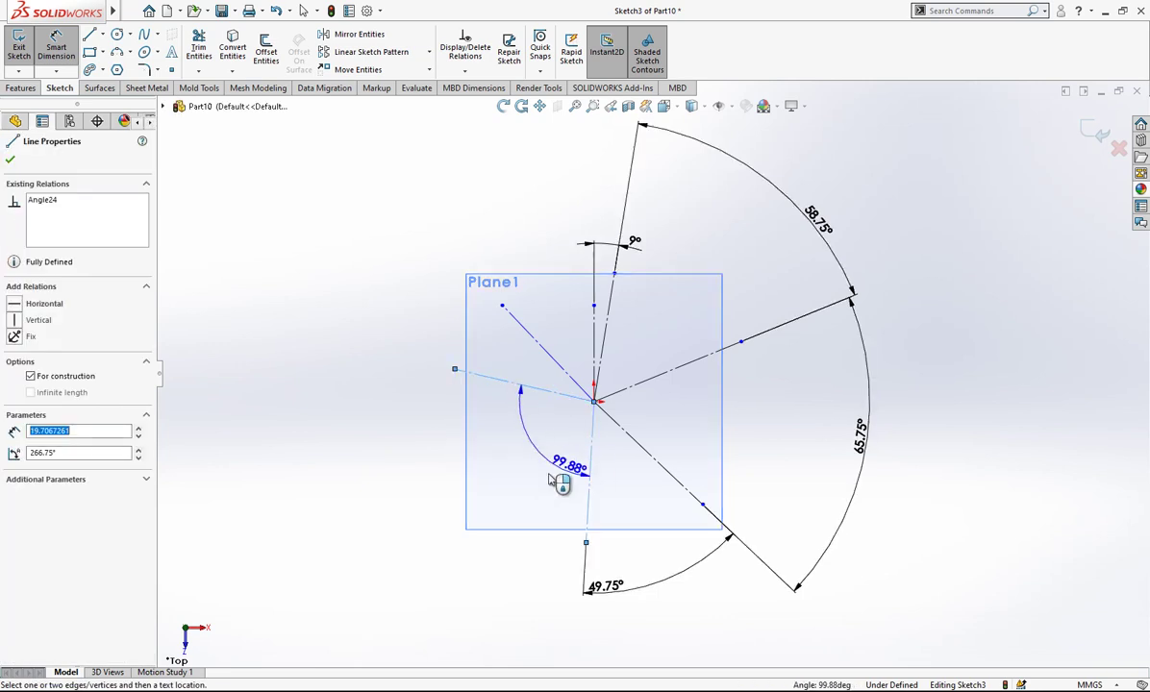
pyautogui.click(359, 524)
pyautogui.write('77')
pyautogui.press('Return')
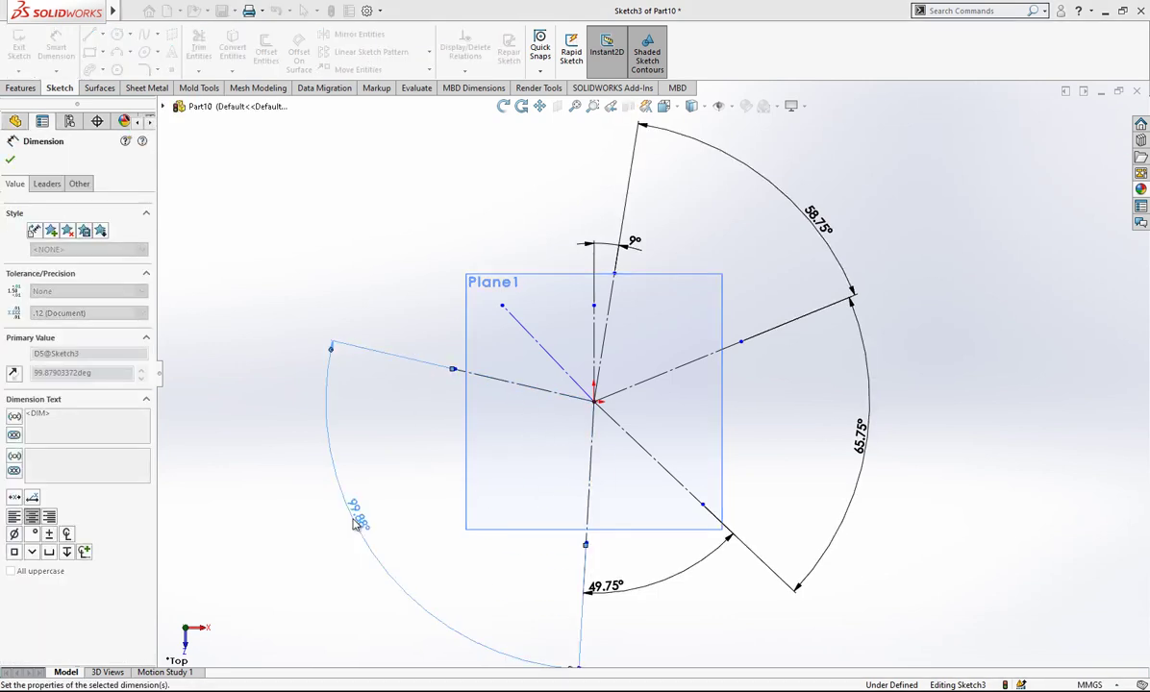
# Add the 51° angle between the upper-left and left construction lines
pyautogui.click(442, 281)
pyautogui.click(540, 348)
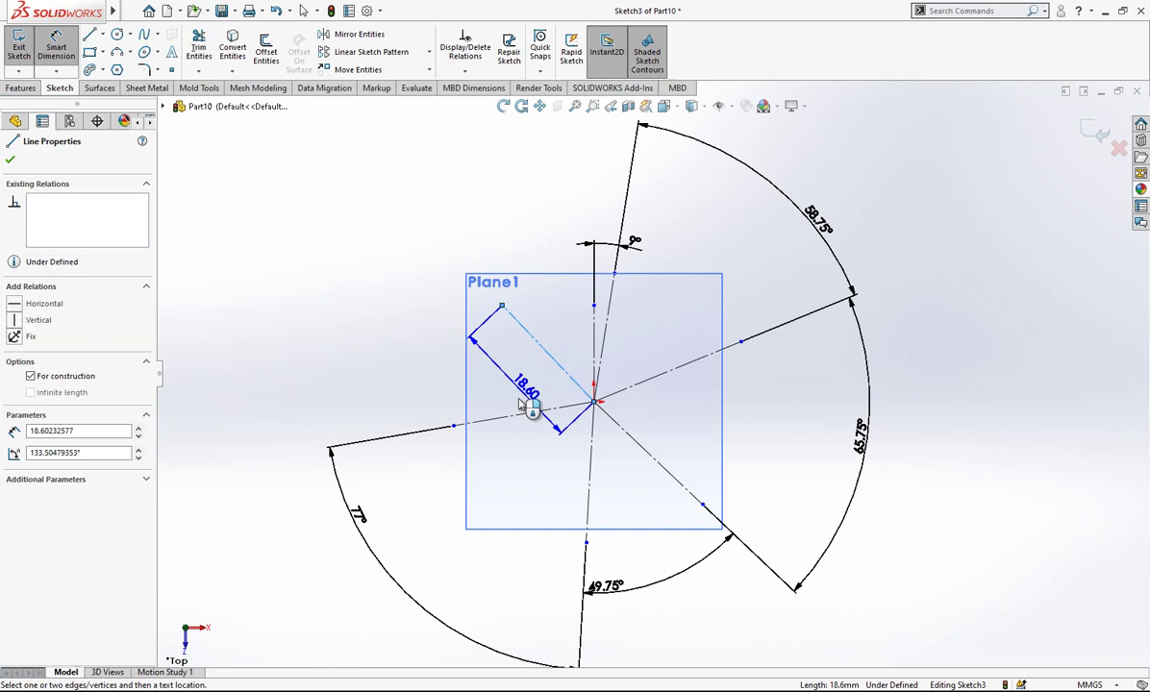
pyautogui.click(548, 354)
pyautogui.click(380, 358)
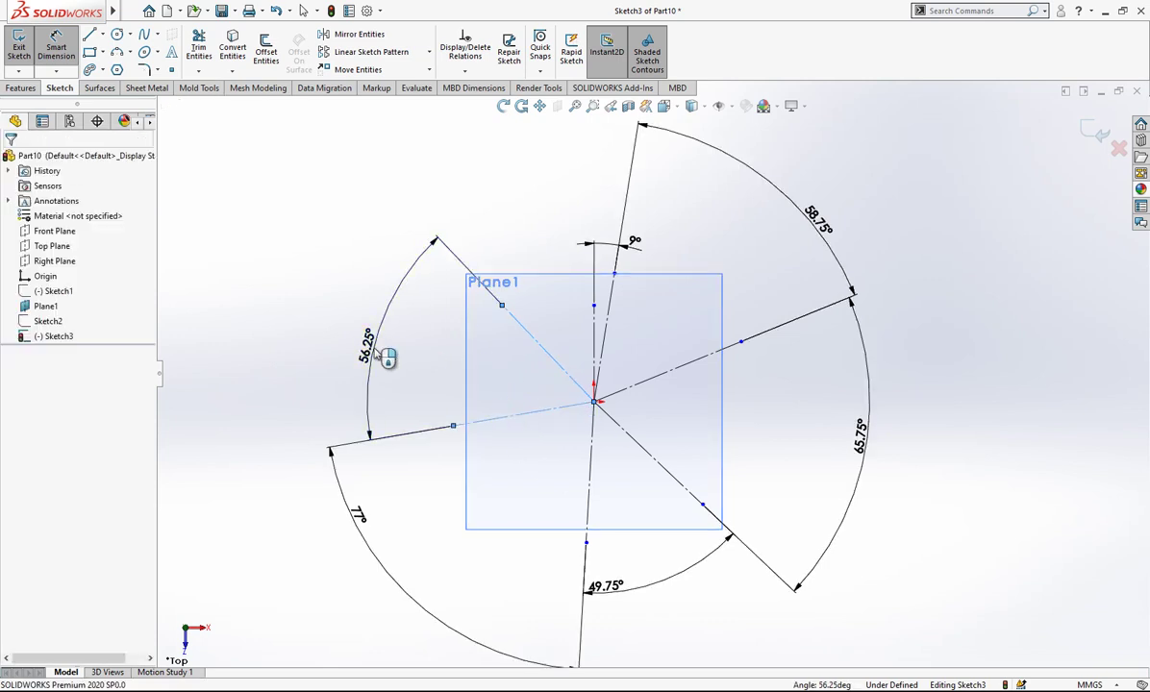
pyautogui.write('51')
pyautogui.press('Return')
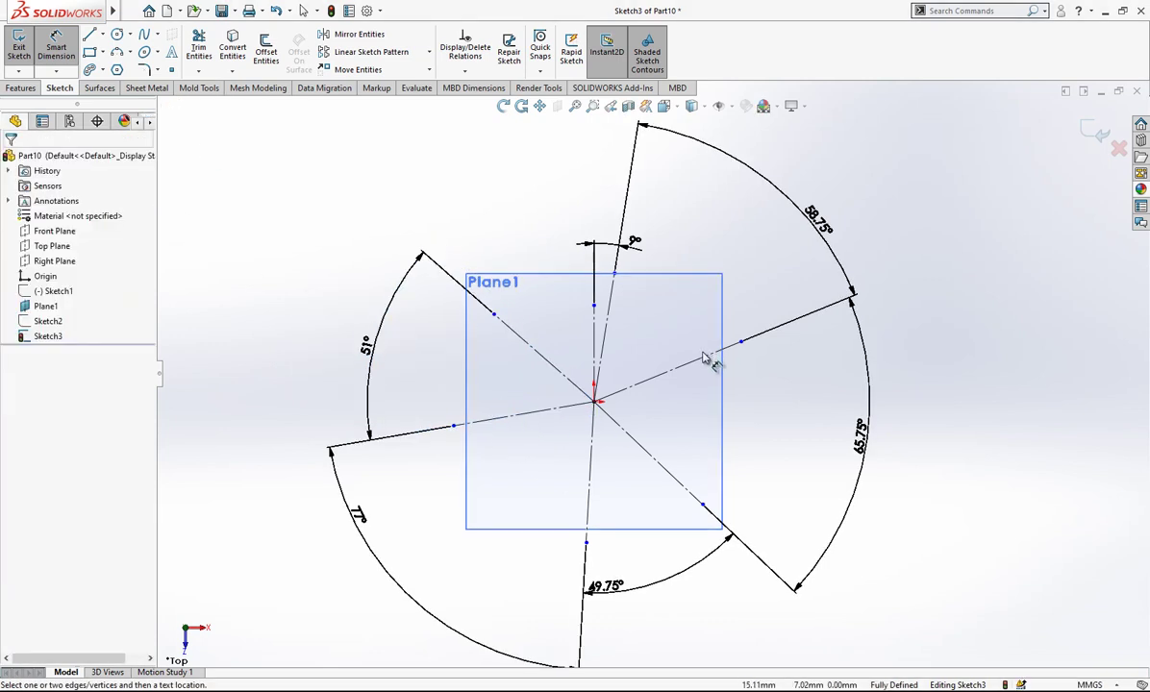
pyautogui.click(687, 362)
pyautogui.press('Escape')
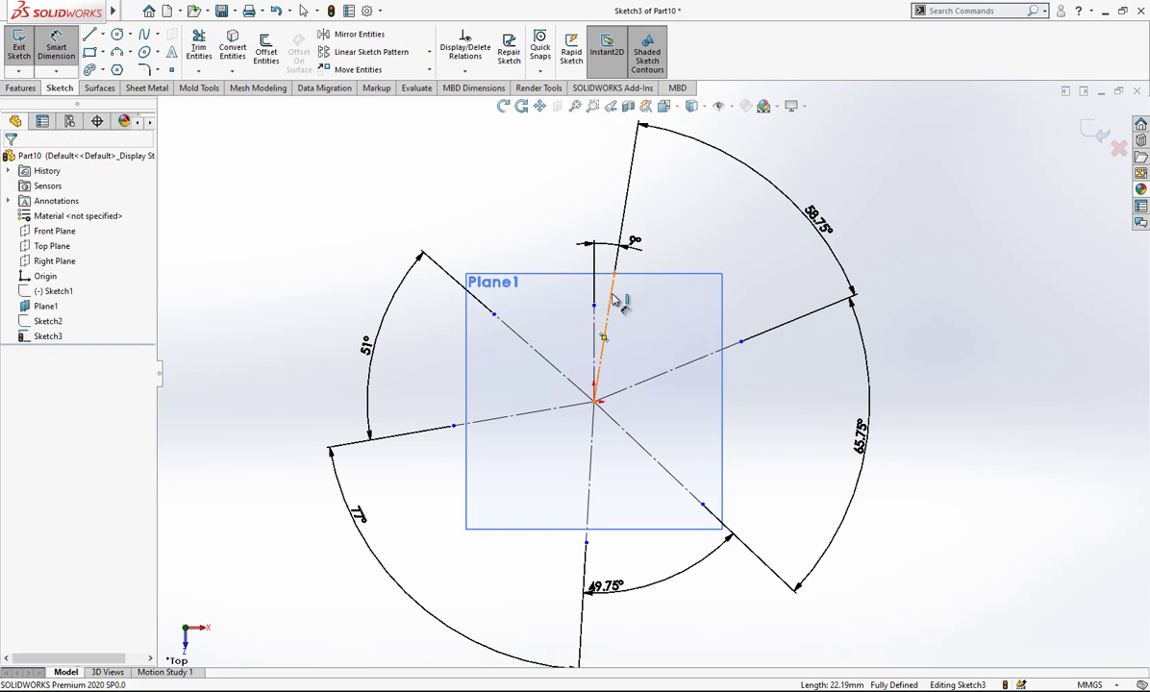
# Set the upper slanted spoke to 33 mm and the right spoke to 30 mm
pyautogui.click(611, 294)
pyautogui.press('Escape')
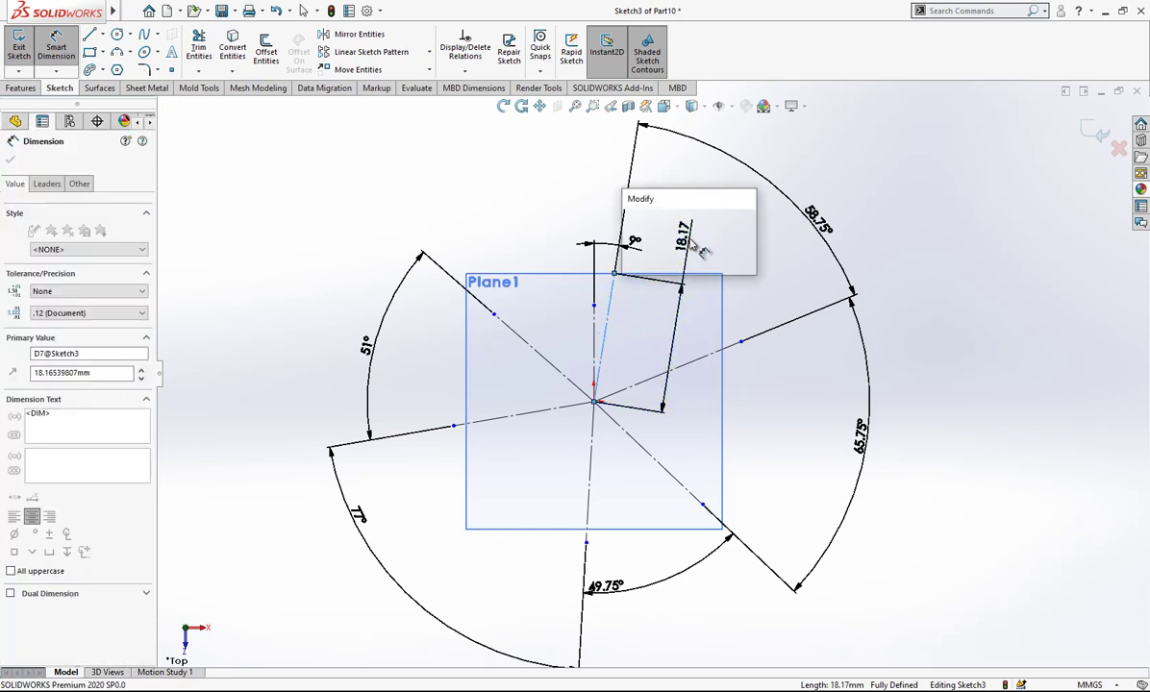
pyautogui.write('33')
pyautogui.press('Return')
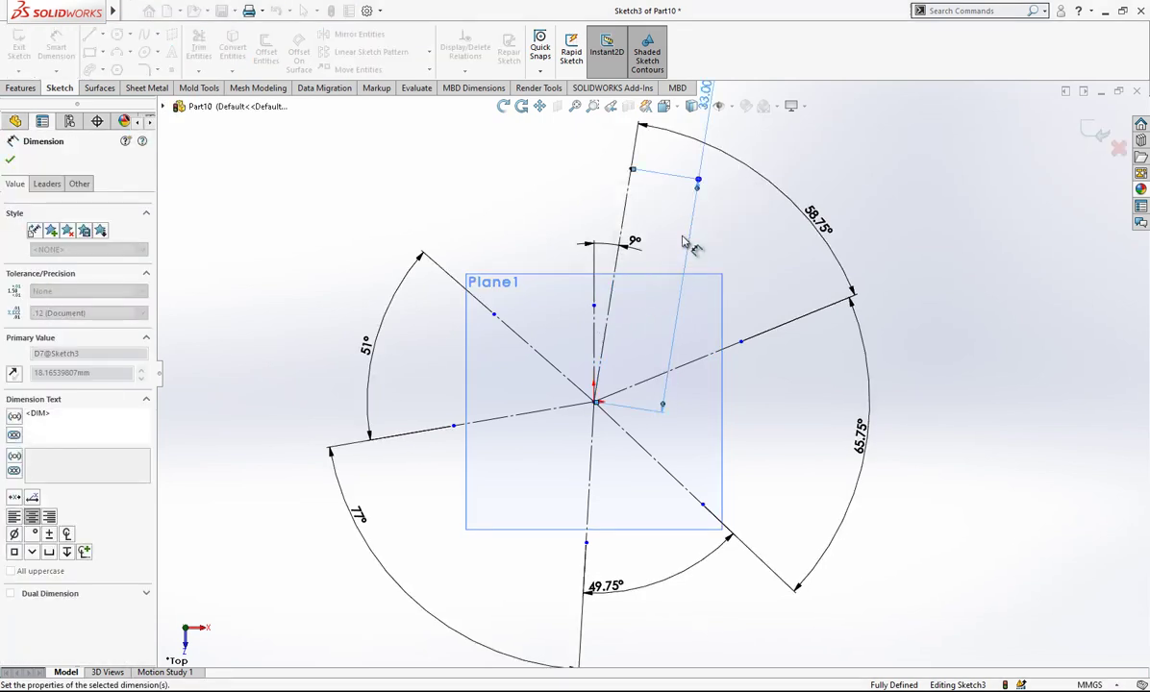
pyautogui.click(732, 355)
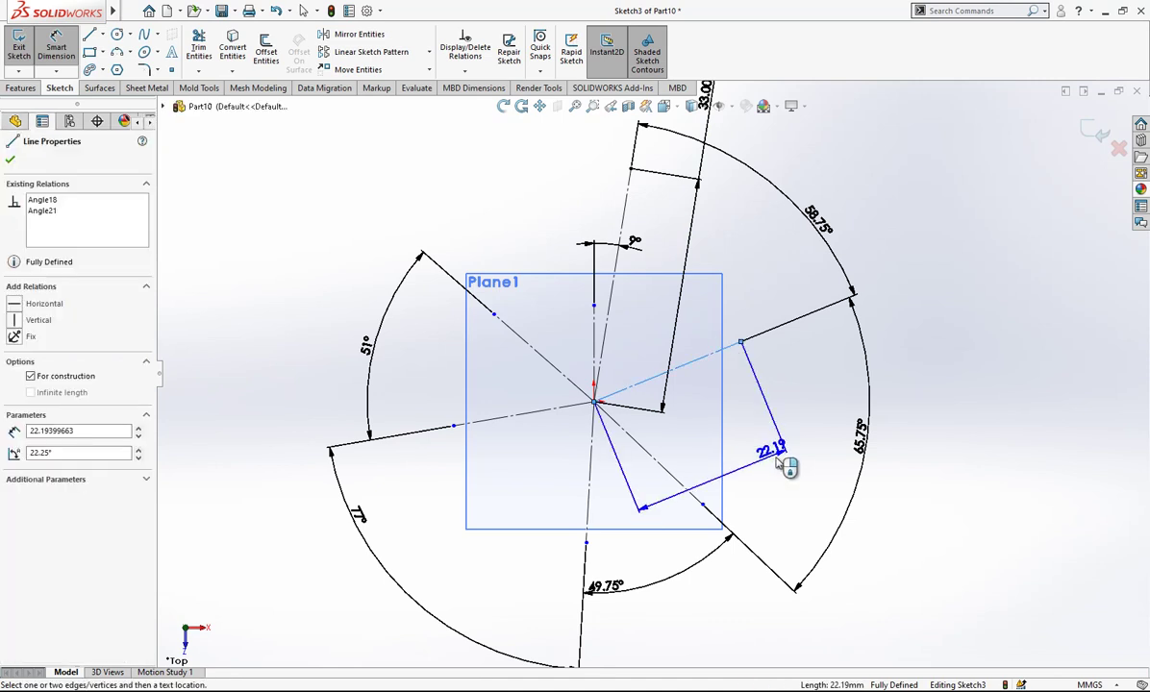
pyautogui.click(786, 463)
pyautogui.write('30')
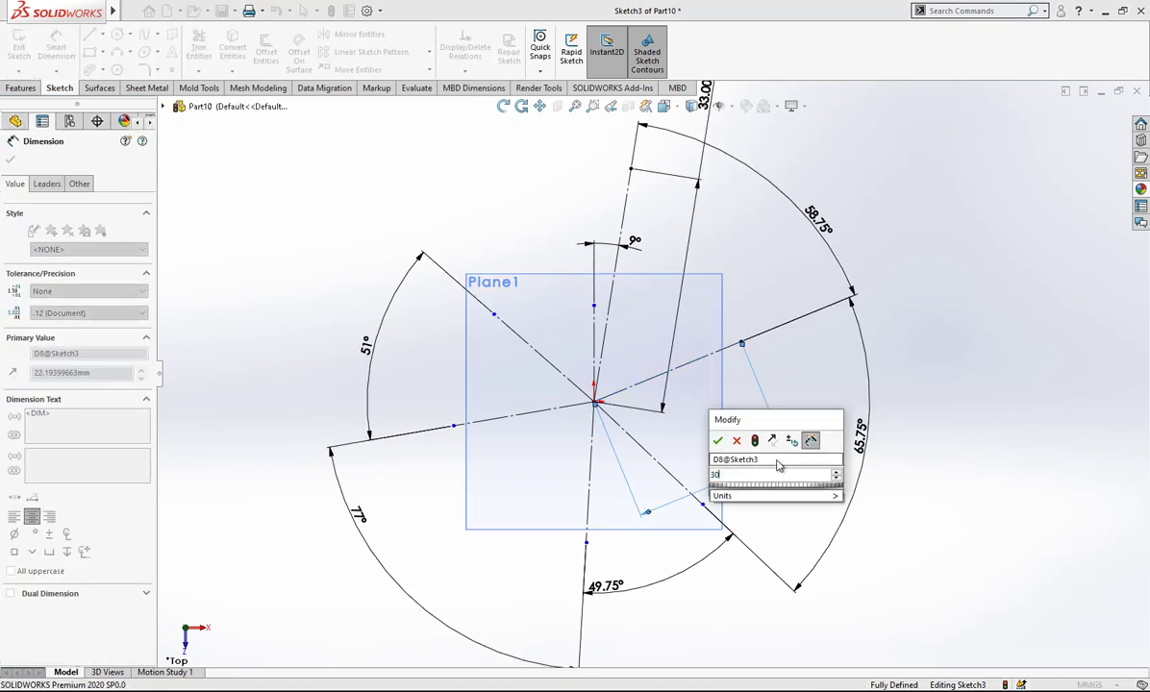
pyautogui.press('Return')
# Set the lower spoke to 32 mm and the next spoke to 32.75 mm
pyautogui.press('z')
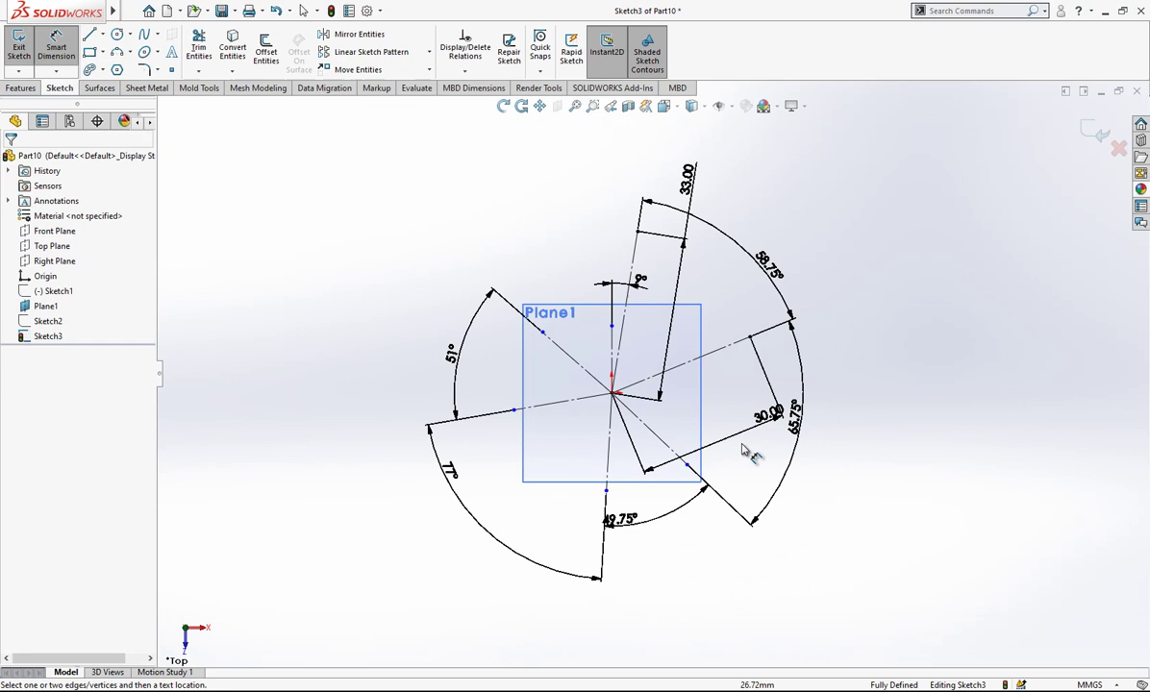
pyautogui.click(673, 451)
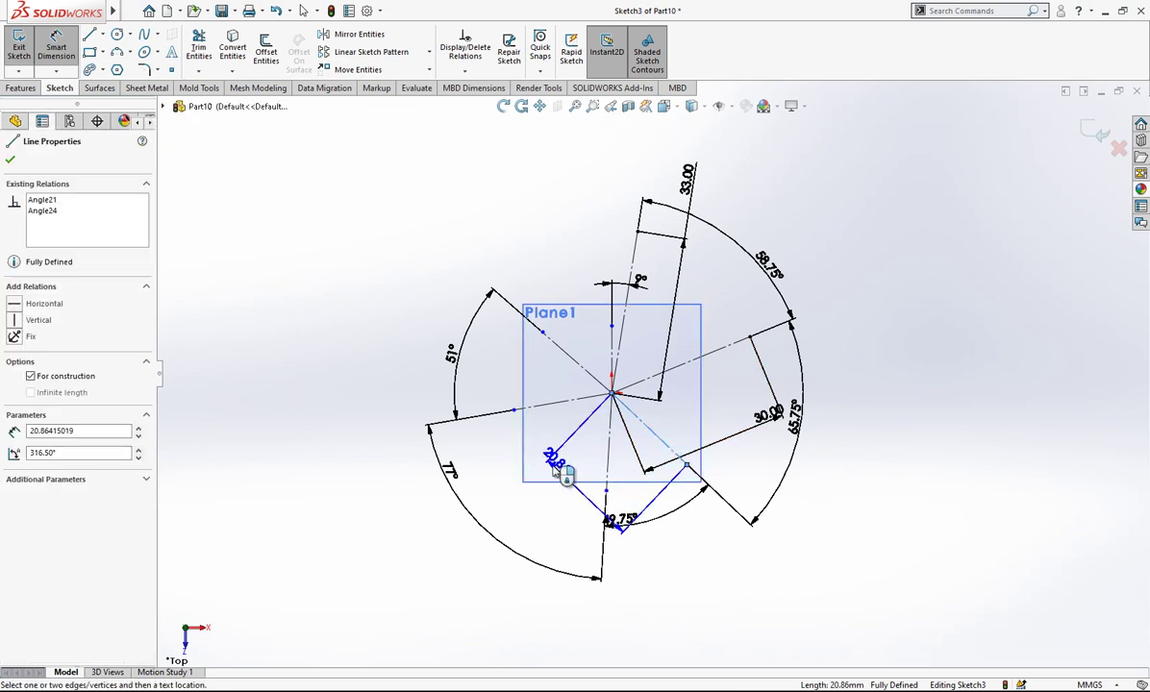
pyautogui.click(550, 466)
pyautogui.write('32')
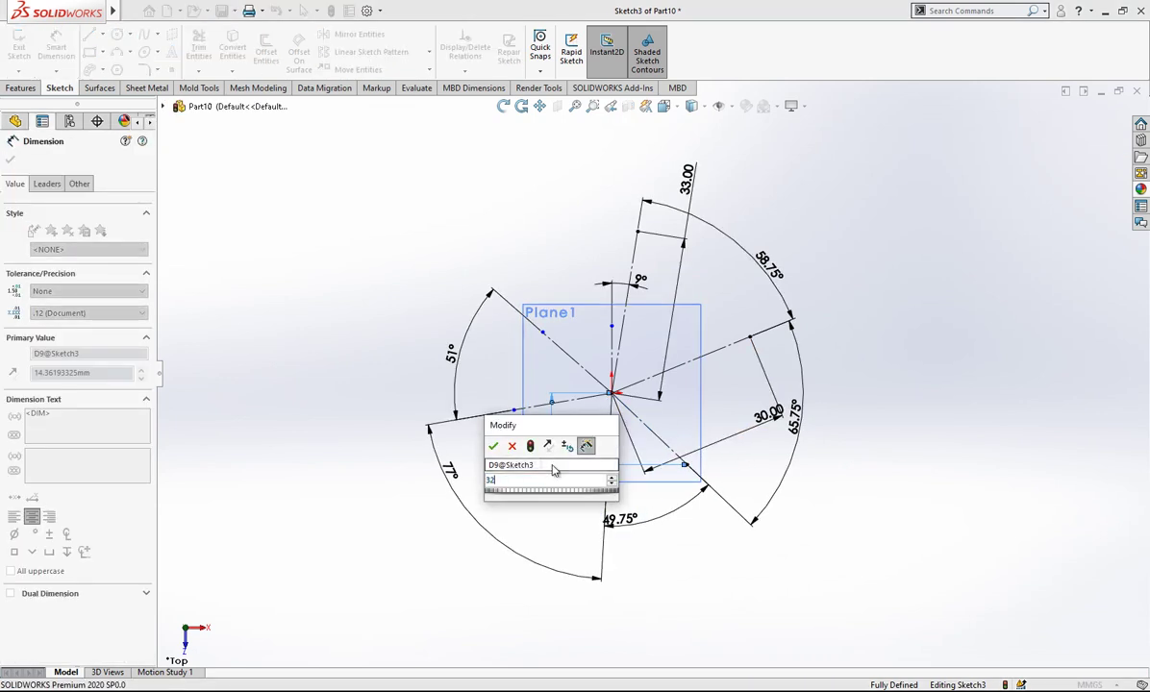
pyautogui.press('Return')
pyautogui.press('Escape')
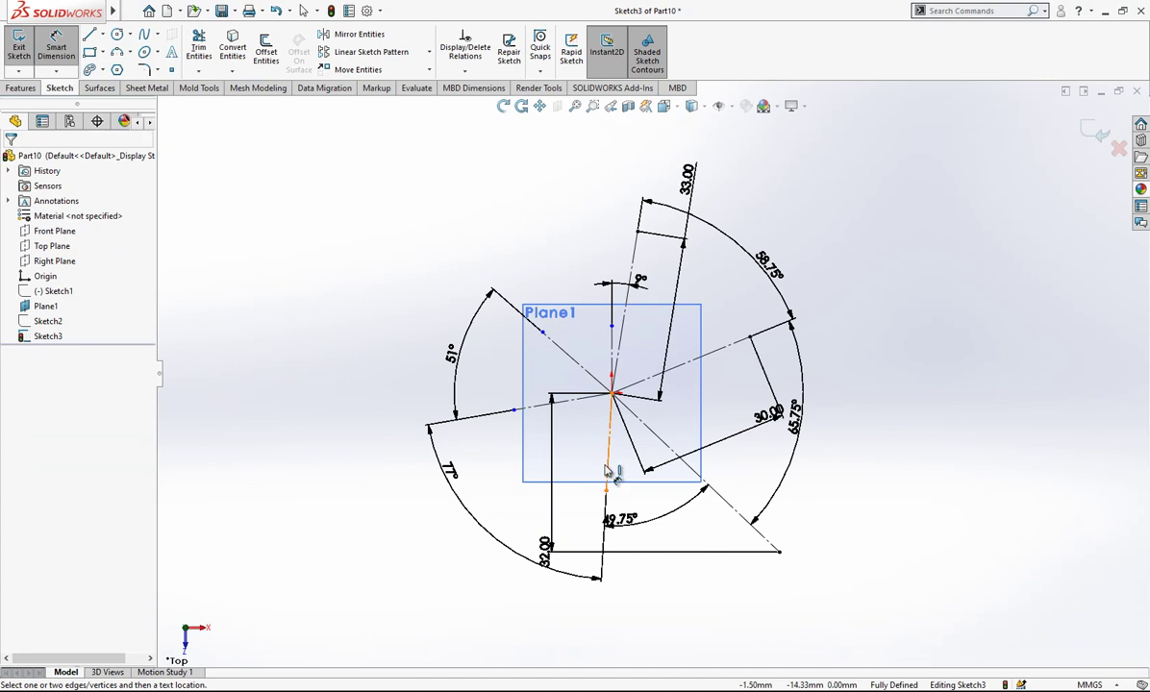
pyautogui.click(606, 471)
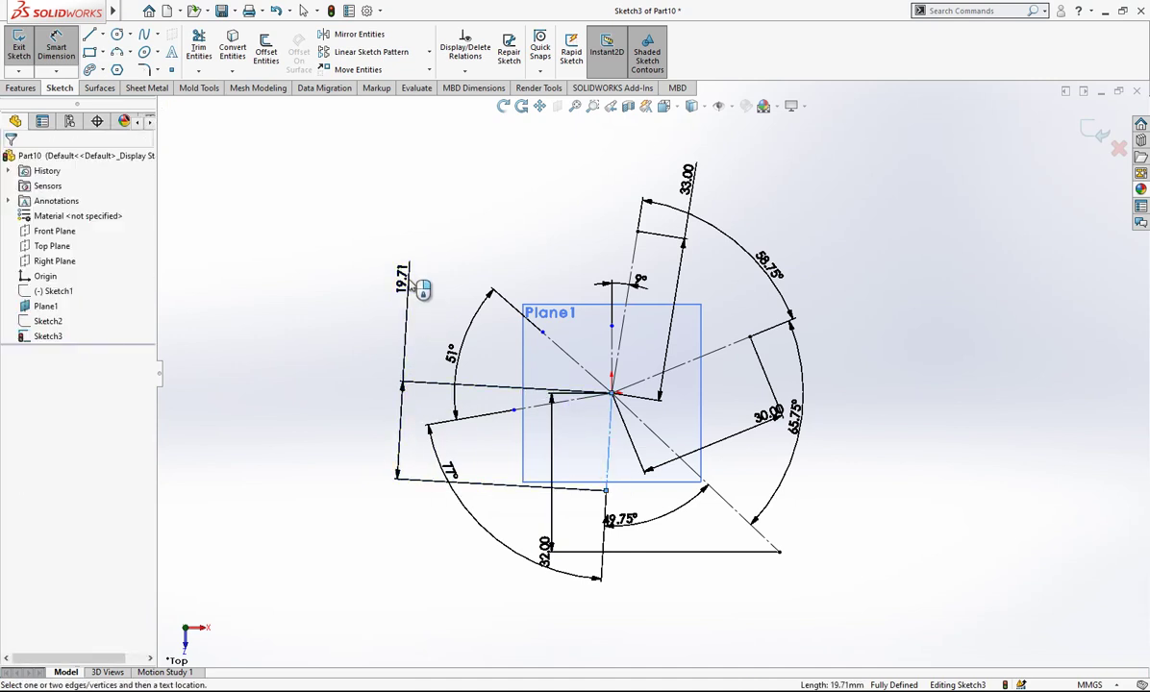
pyautogui.click(415, 280)
pyautogui.write('32')
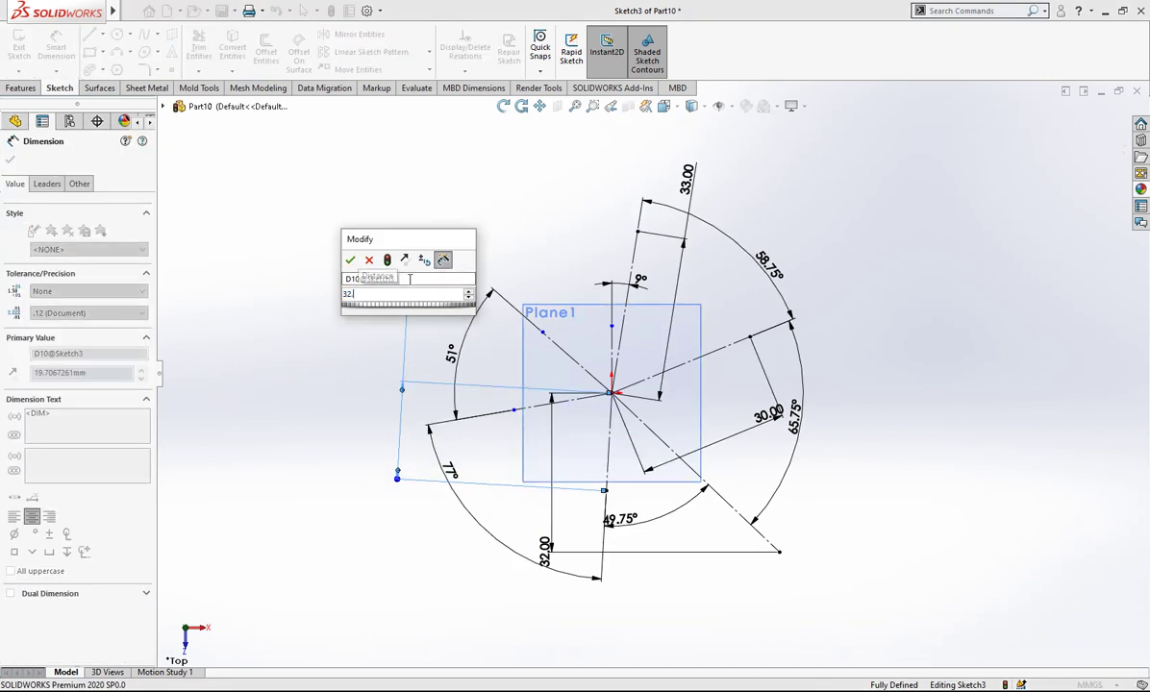
pyautogui.write('.75')
pyautogui.press('Return')
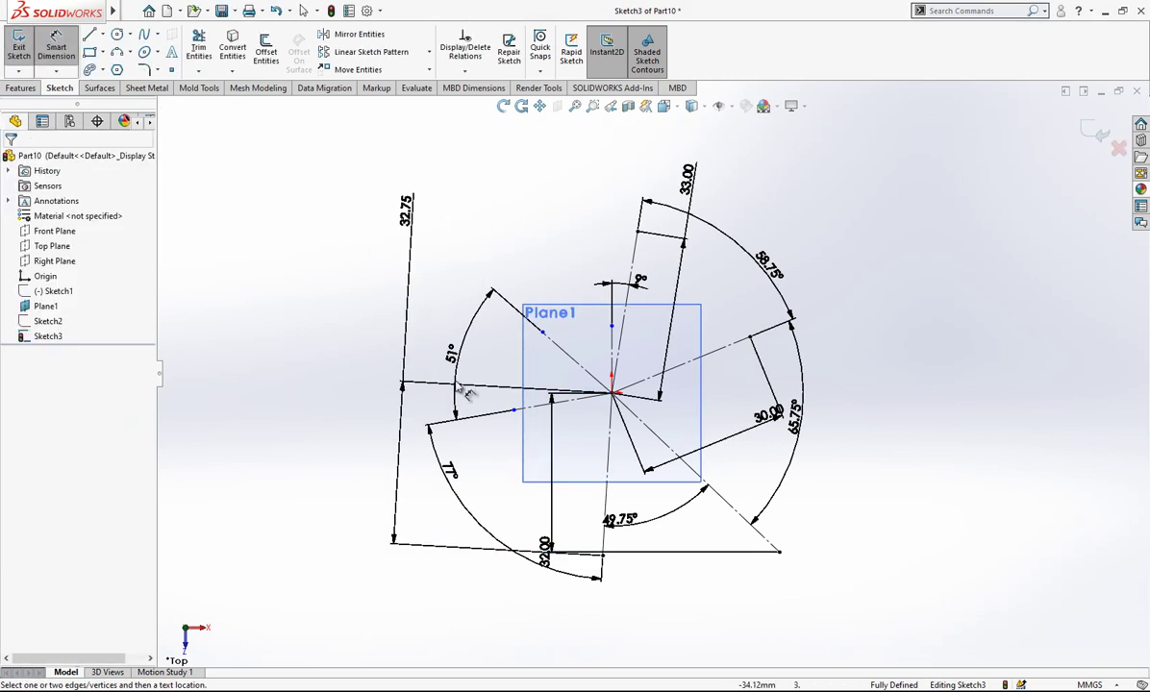
# Set the upper-left spoke to 34 mm and add a length dimension to the diagonal spoke
pyautogui.click(541, 412)
pyautogui.click(454, 215)
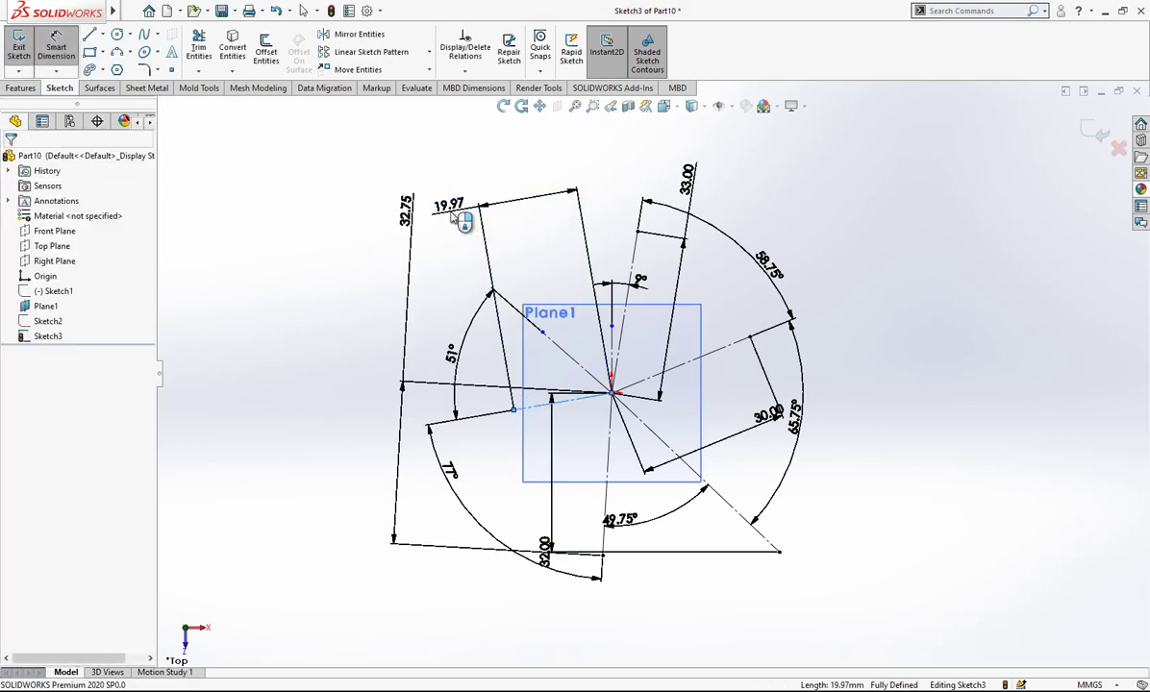
pyautogui.write('34')
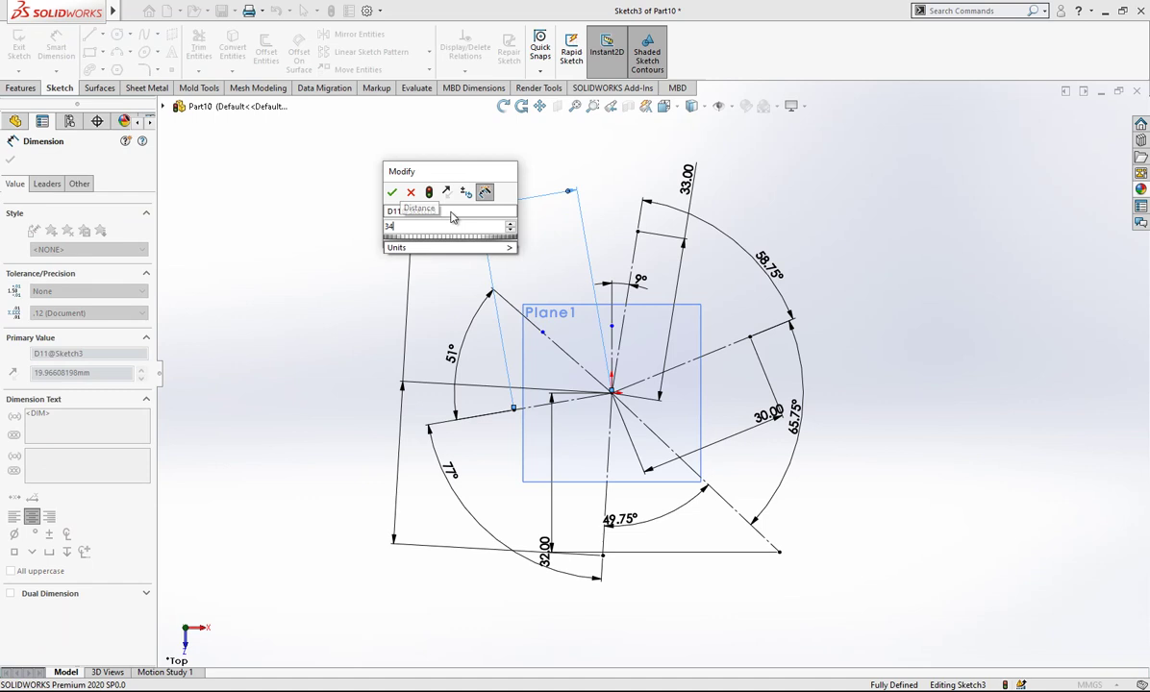
pyautogui.press('Return')
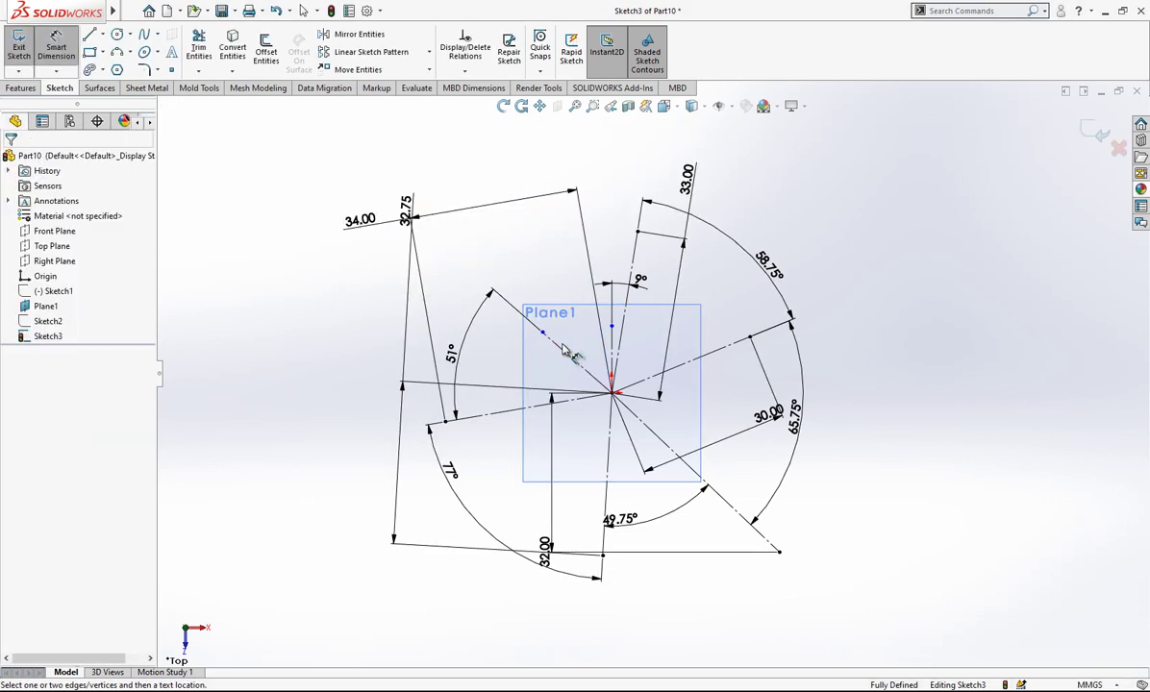
pyautogui.click(564, 353)
pyautogui.click(580, 342)
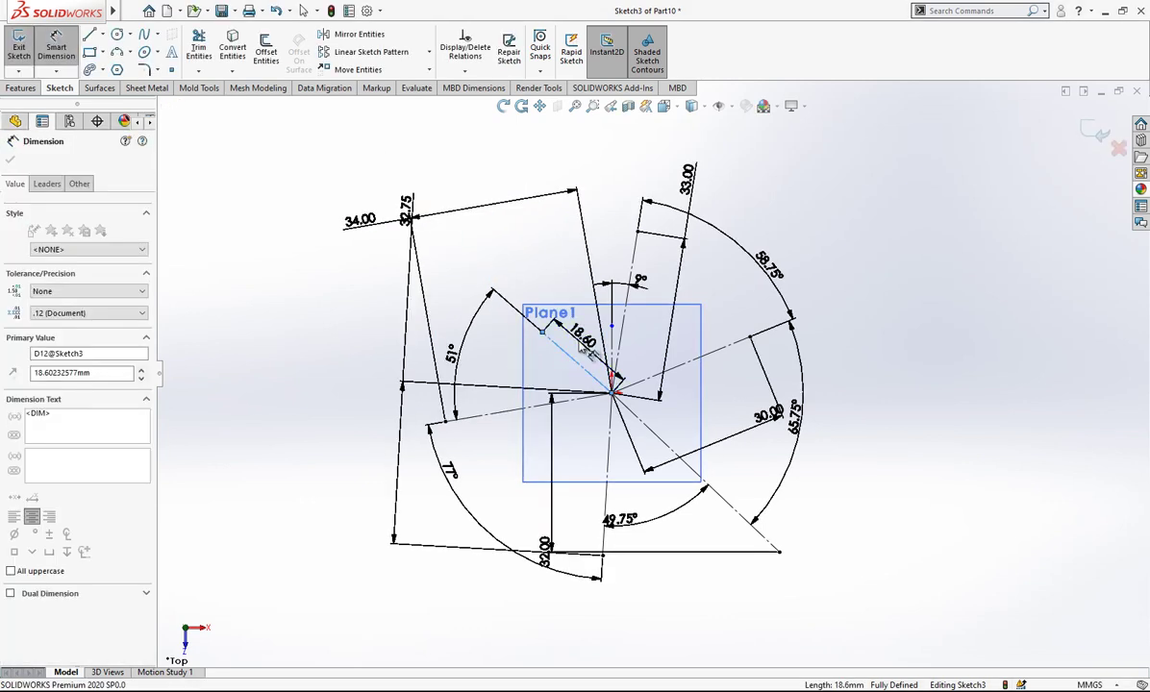
pyautogui.write('32.')
pyautogui.press('Return')
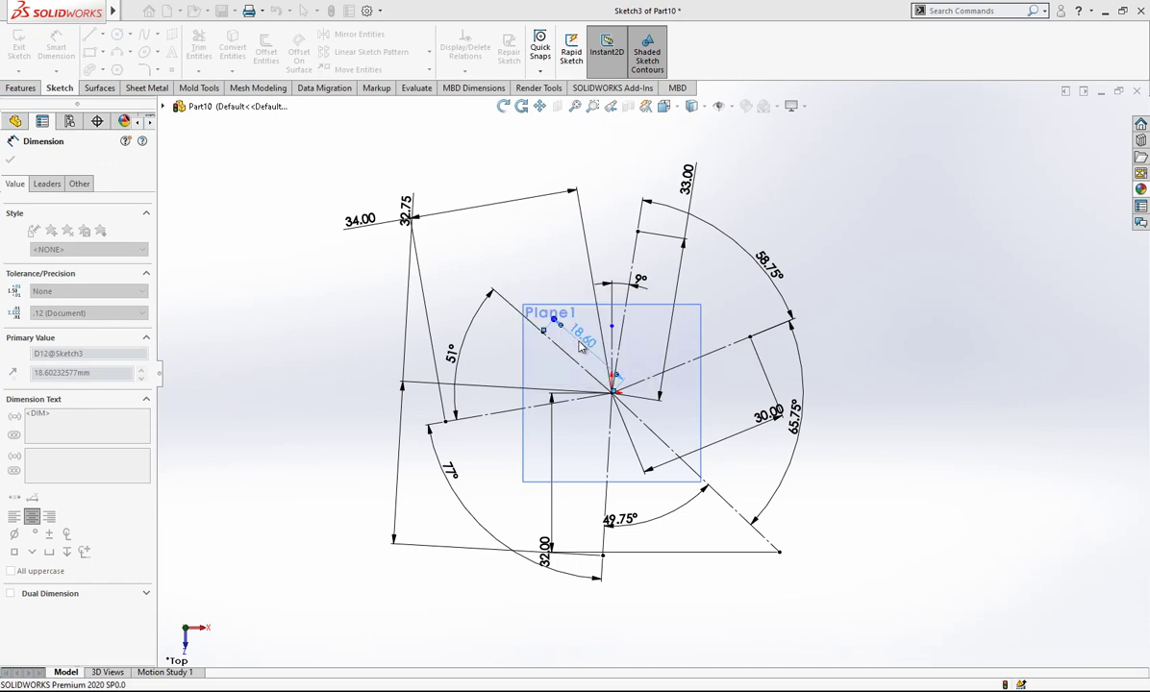
pyautogui.press('Escape')
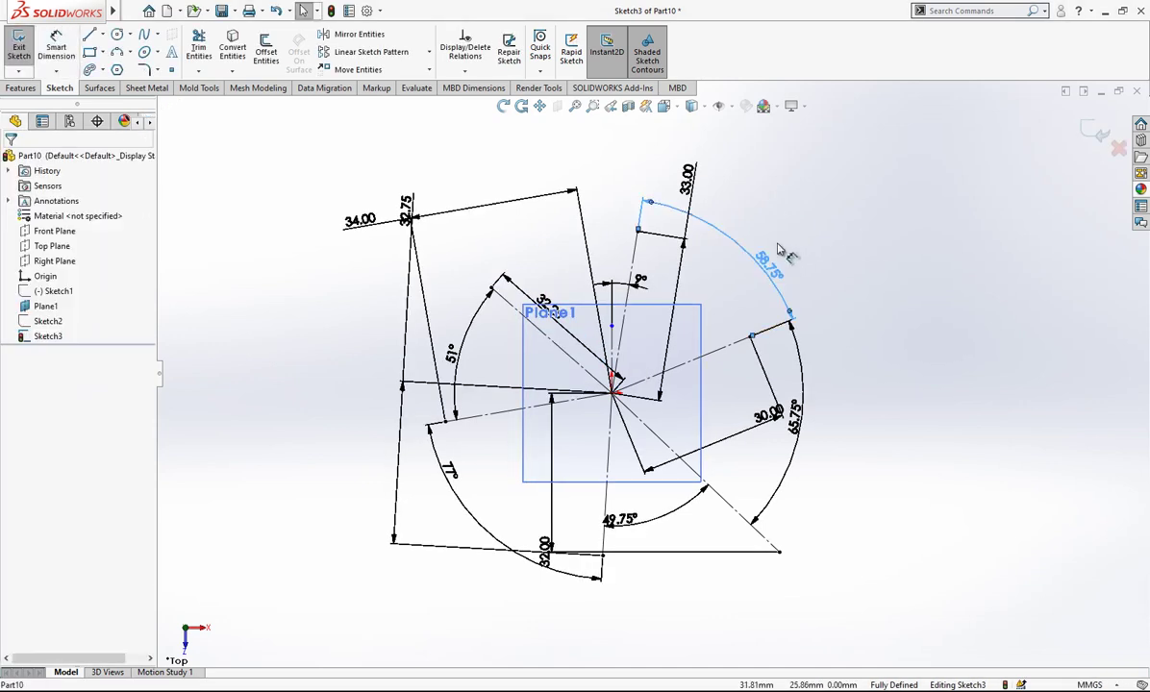
# Drag the angle and length labels of Sketch3 into clear, non-overlapping positions
pyautogui.moveTo(780, 250); pyautogui.dragTo(771, 149)
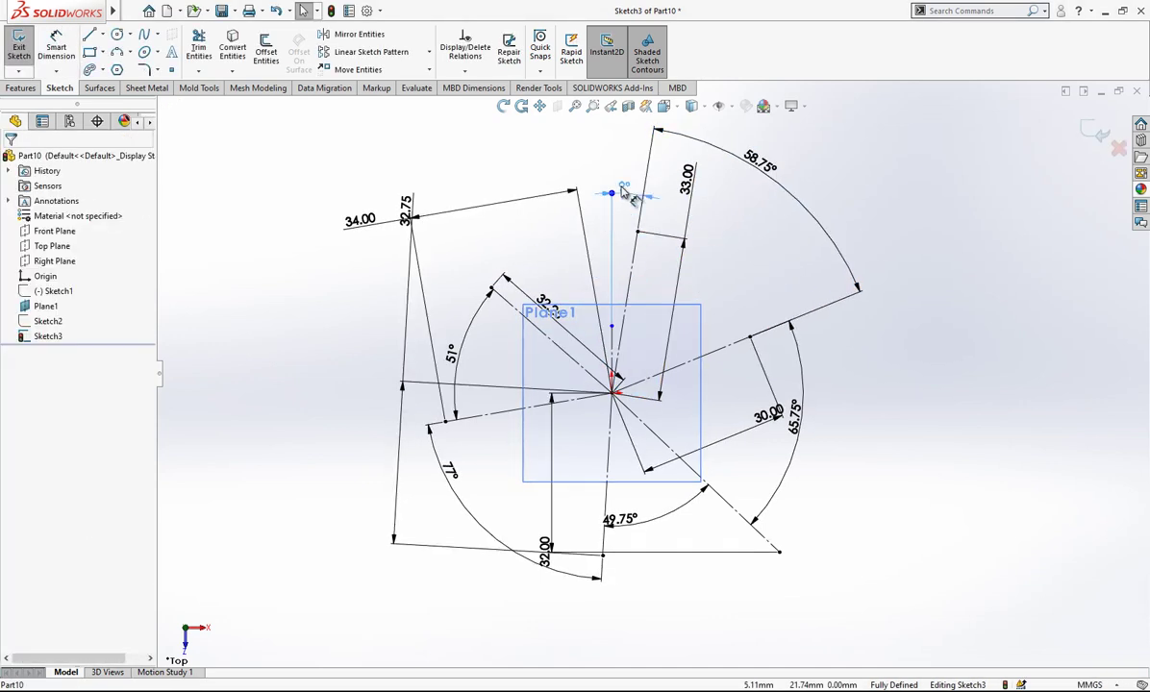
pyautogui.moveTo(673, 181); pyautogui.dragTo(649, 281)
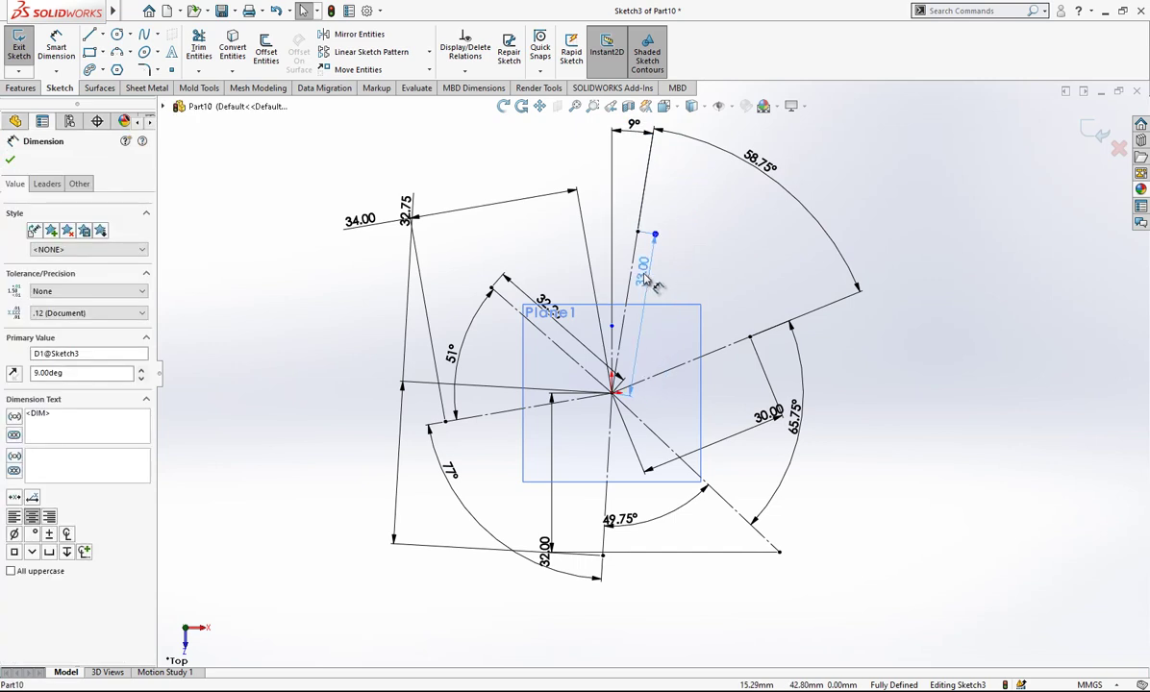
pyautogui.moveTo(769, 414); pyautogui.dragTo(716, 375)
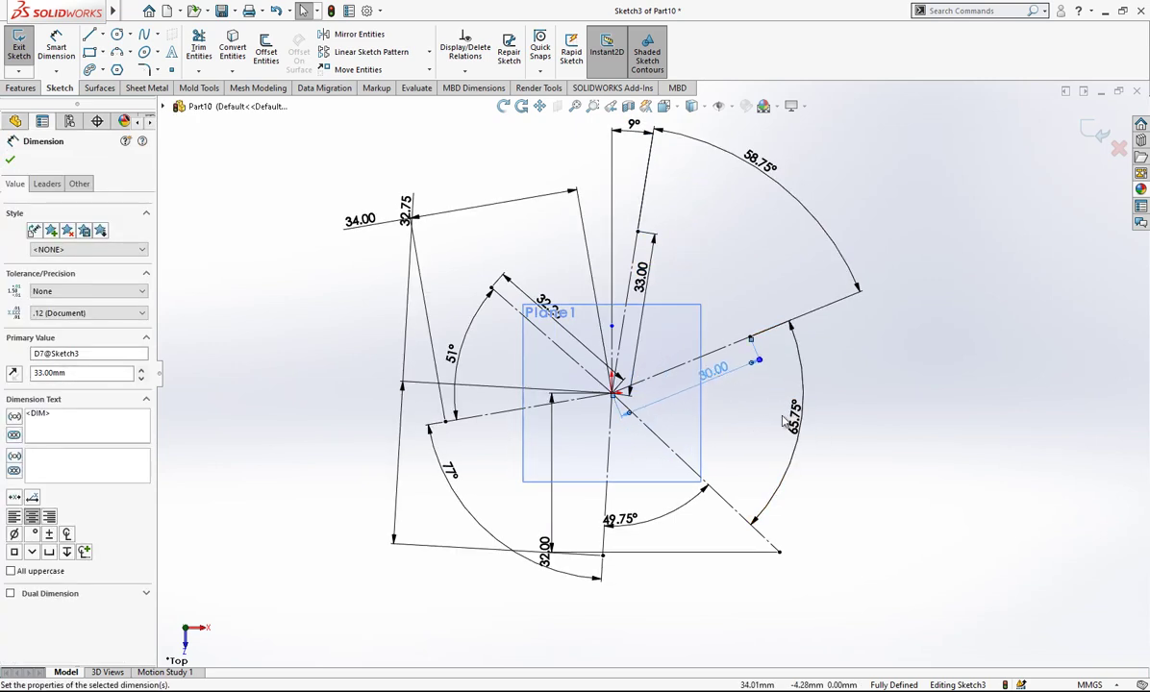
pyautogui.moveTo(805, 428); pyautogui.dragTo(871, 412)
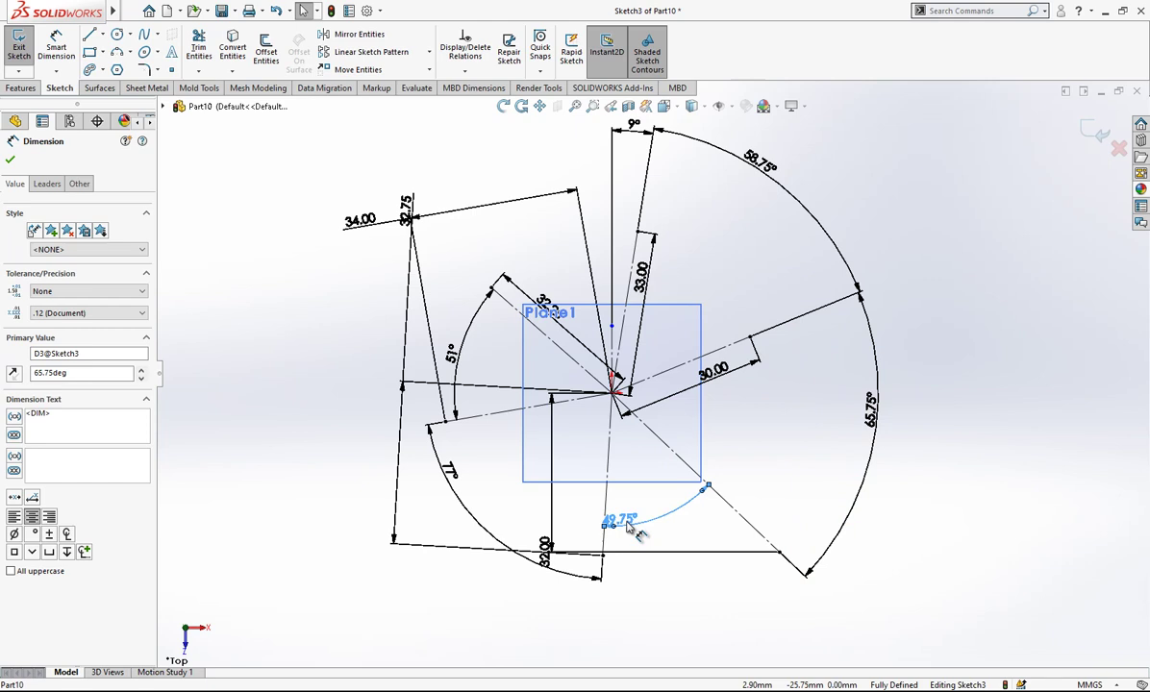
pyautogui.moveTo(620, 519); pyautogui.dragTo(783, 604)
pyautogui.moveTo(555, 547); pyautogui.dragTo(626, 519)
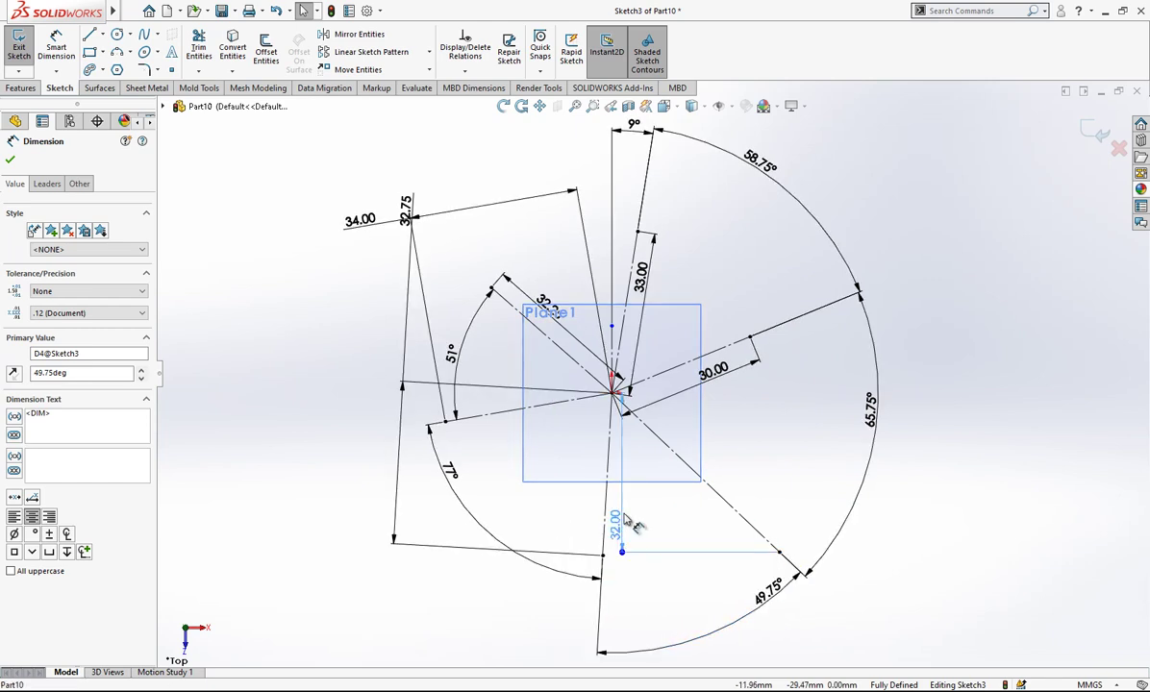
pyautogui.moveTo(449, 471); pyautogui.dragTo(469, 581)
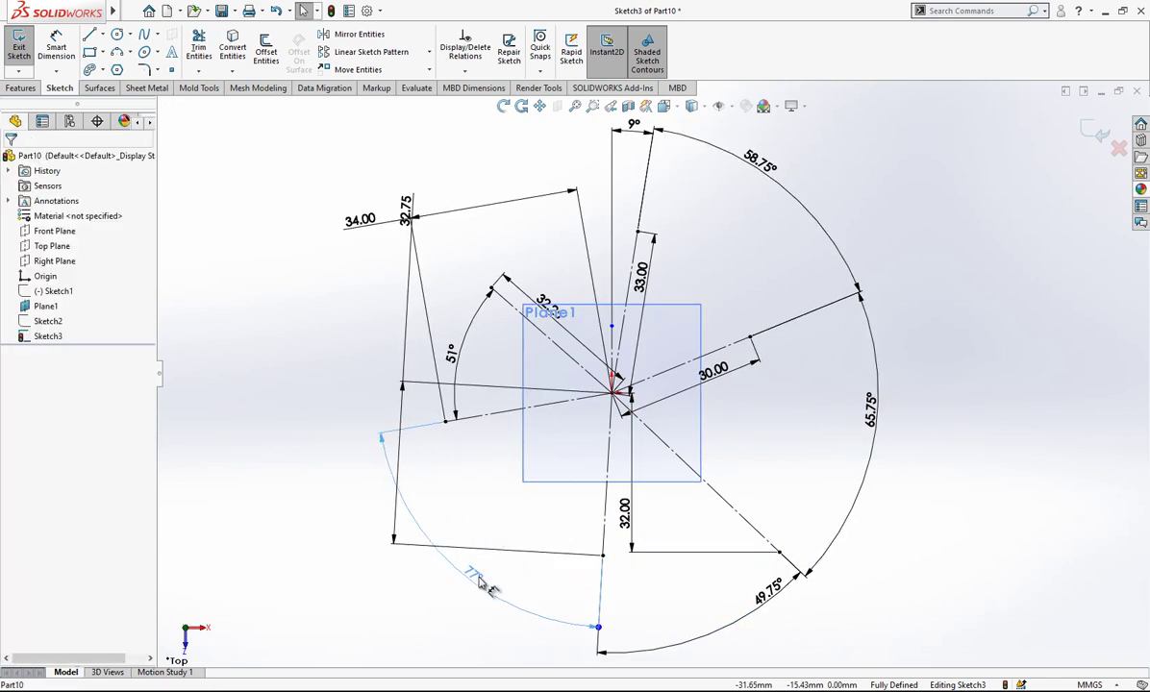
pyautogui.moveTo(423, 328)
pyautogui.mouseDown()
pyautogui.moveTo(478, 375)
pyautogui.moveTo(373, 317)
pyautogui.mouseUp()
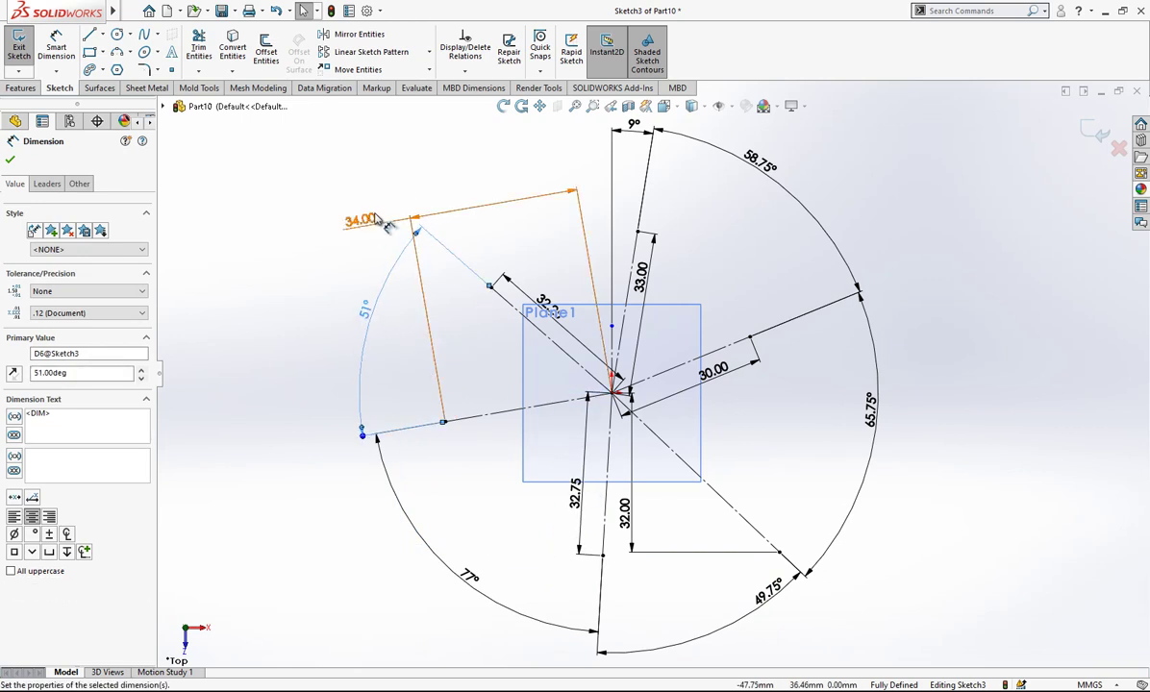
pyautogui.moveTo(360, 219); pyautogui.dragTo(510, 348)
pyautogui.moveTo(541, 386); pyautogui.dragTo(539, 385)
pyautogui.moveTo(544, 306)
pyautogui.mouseDown()
pyautogui.moveTo(546, 279)
pyautogui.moveTo(539, 288)
pyautogui.mouseUp()
# Exit the fully dimensioned Sketch3
pyautogui.scroll(-1, 538, 288)
pyautogui.click(724, 375)
pyautogui.scroll(-1, 775, 392)
pyautogui.scroll(1, 807, 384)
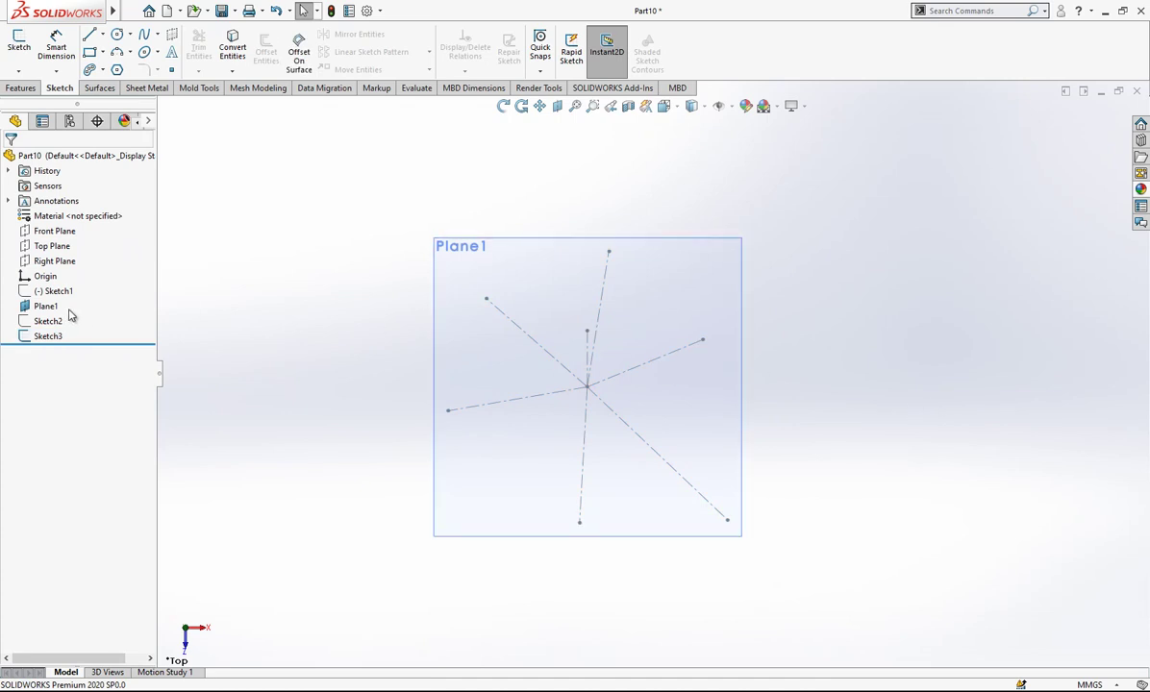
# On Plane1, draw a closed spline through all six spoke ends, forming the apple outline
pyautogui.click(519, 252)
pyautogui.click(540, 229)
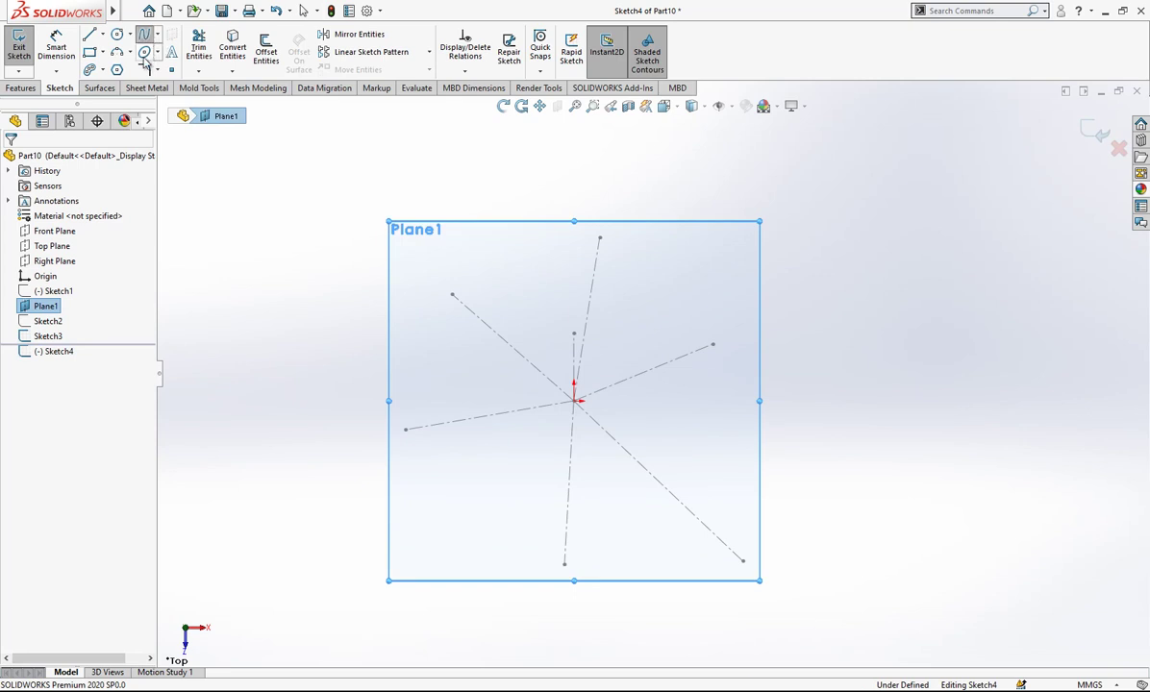
pyautogui.click(452, 295)
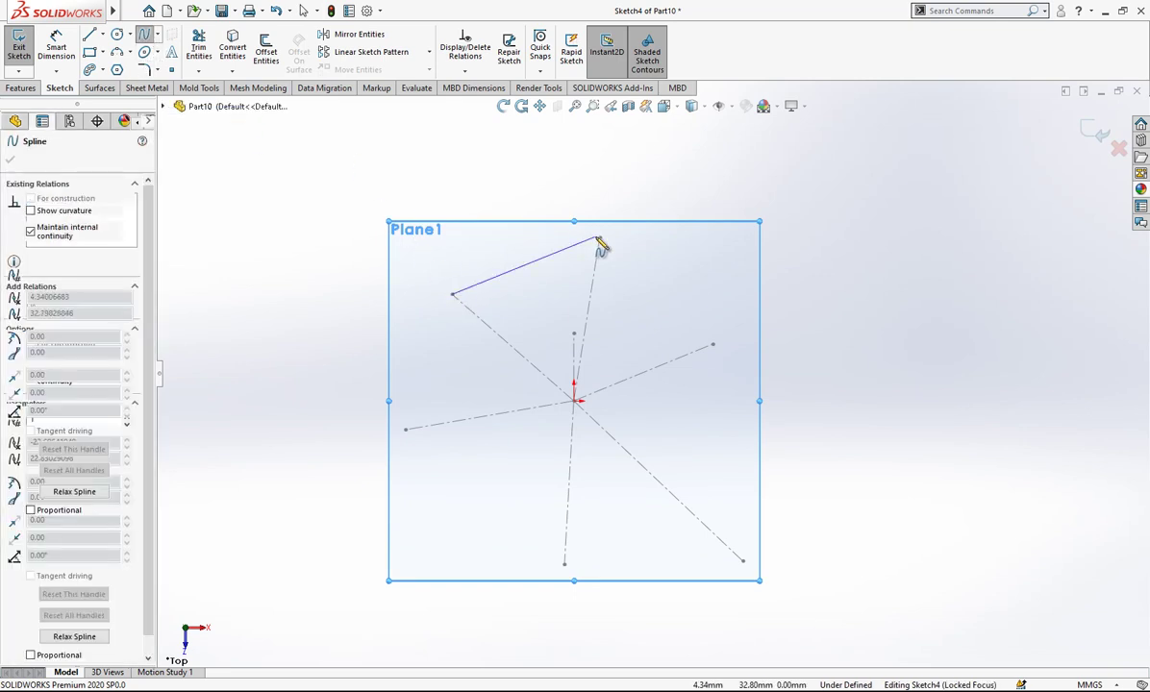
pyautogui.click(600, 238)
pyautogui.click(712, 344)
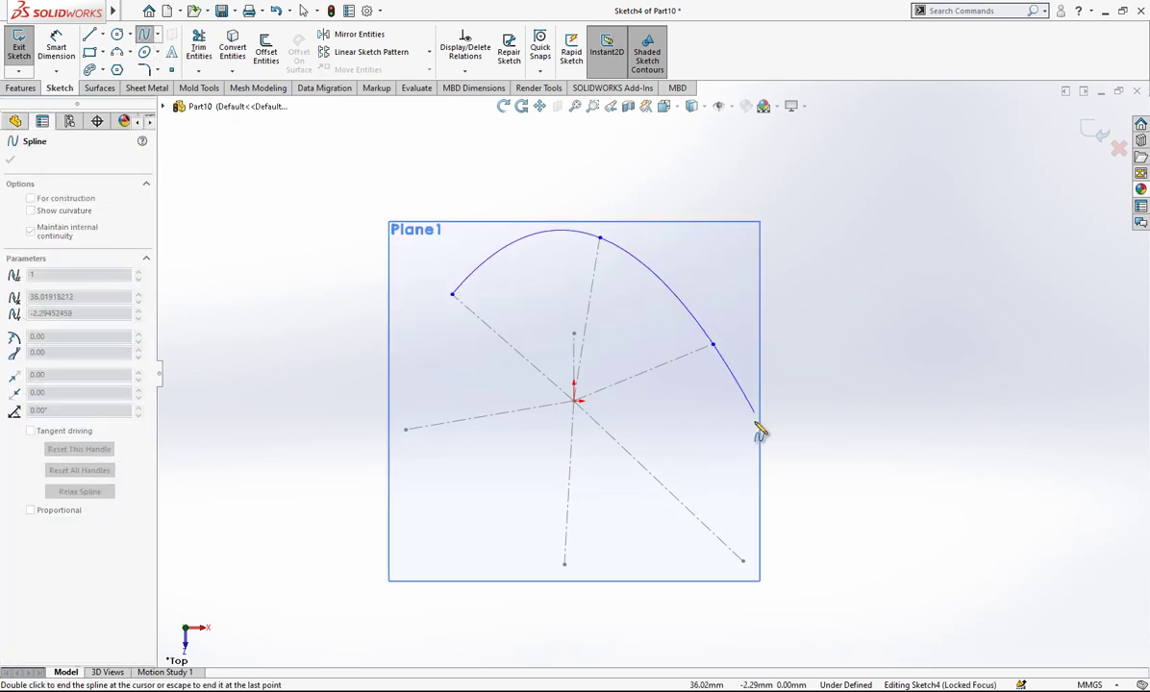
pyautogui.click(743, 561)
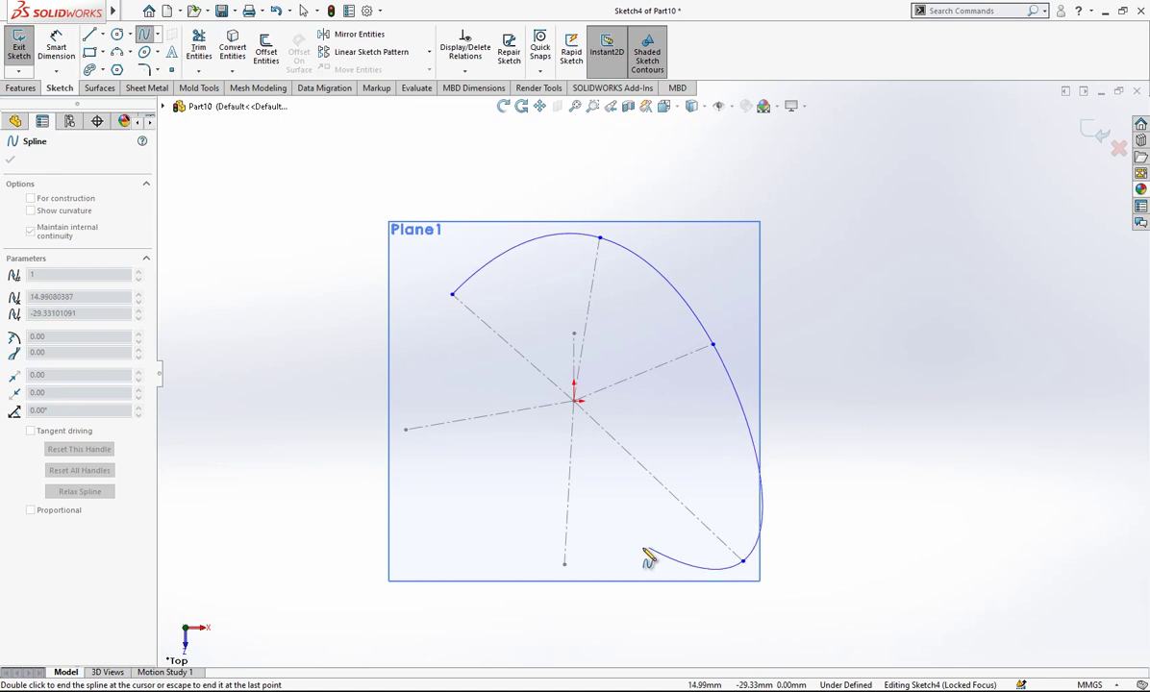
pyautogui.click(565, 564)
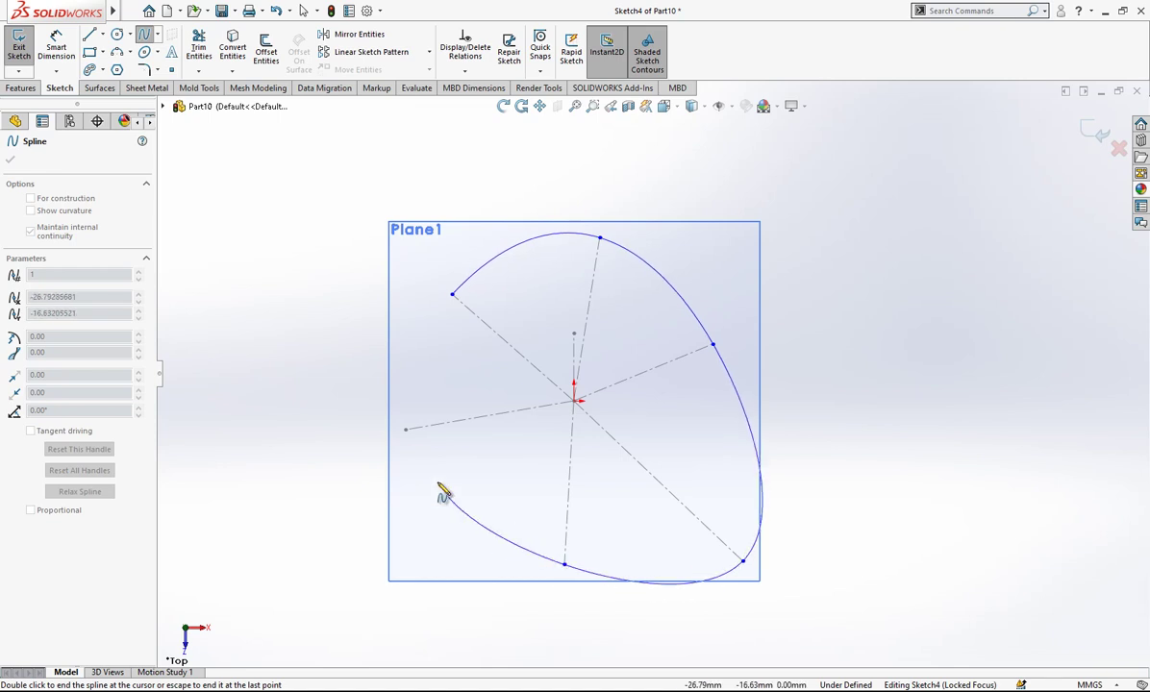
pyautogui.click(405, 430)
pyautogui.click(453, 295)
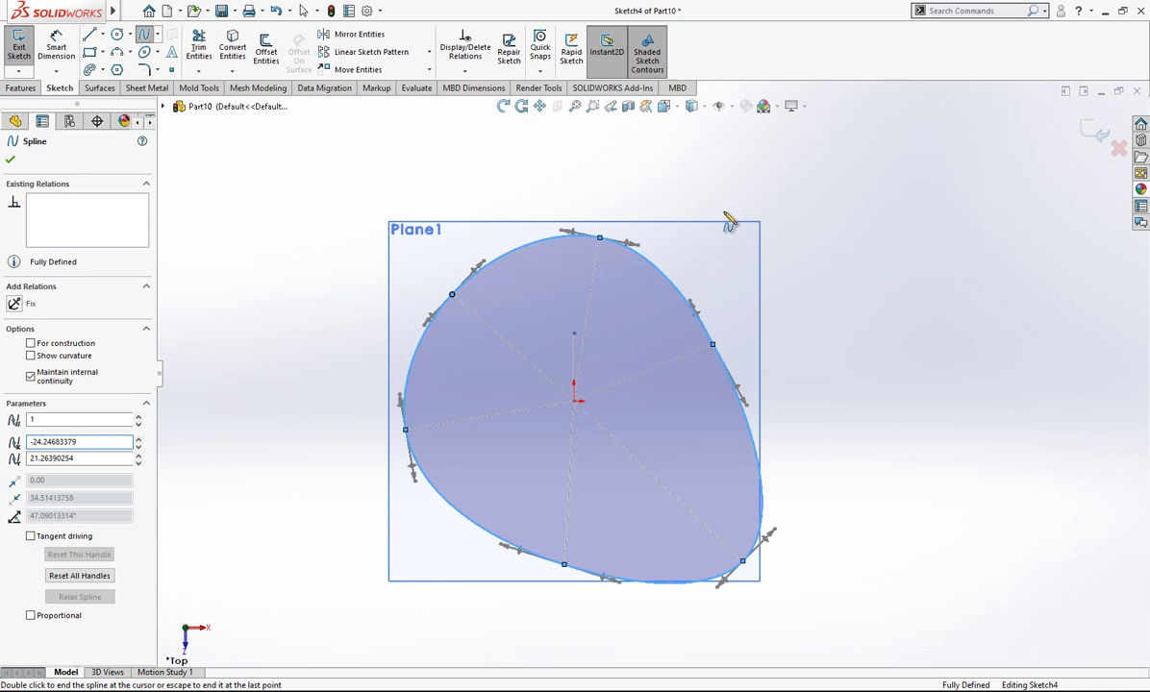
pyautogui.press('Escape')
pyautogui.press('Escape')
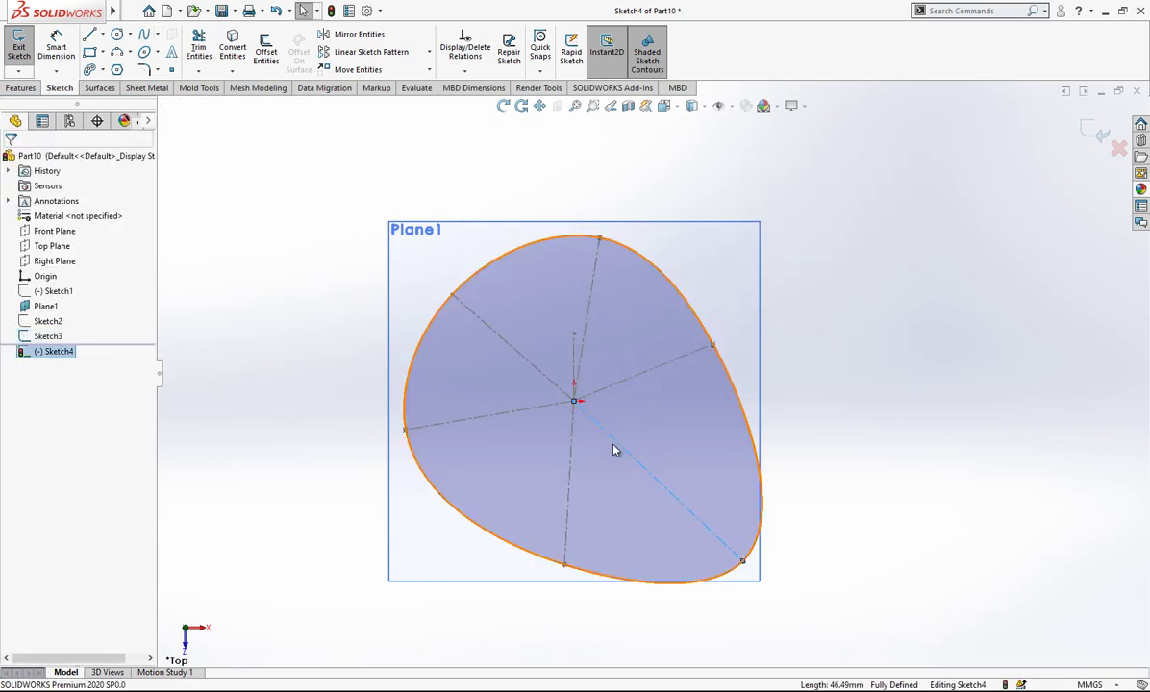
pyautogui.click(615, 446)
# Close the outline sketch, reopen Sketch3 and delete its old 32.00 dimension
pyautogui.click(1036, 183)
pyautogui.hotkey('ctrl', 'b')
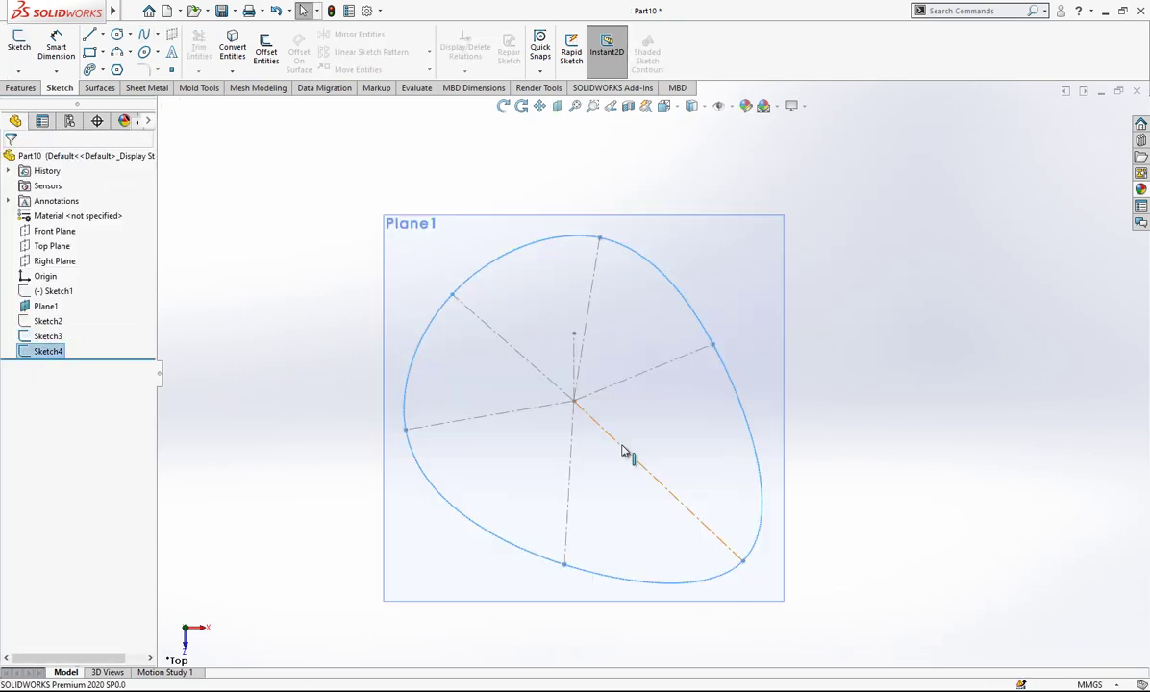
pyautogui.doubleClick(624, 442)
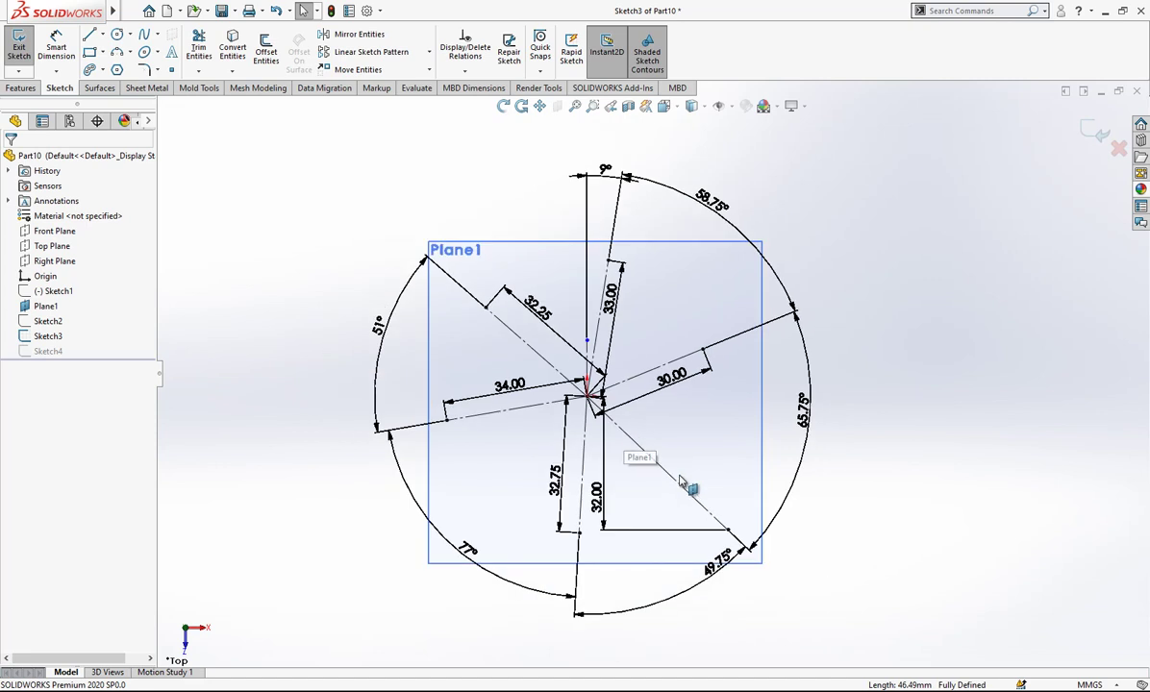
pyautogui.moveTo(599, 492); pyautogui.dragTo(701, 465)
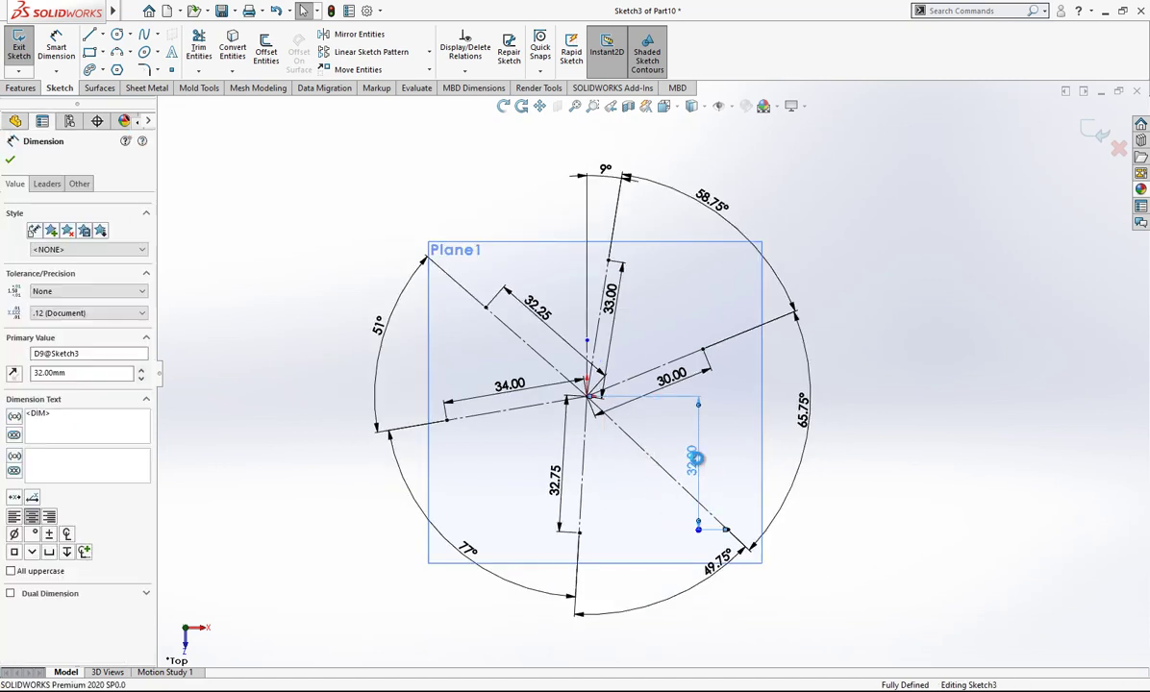
pyautogui.press('Delete')
# Dimension the remaining lower-right radial line to 32 mm and exit Sketch3
pyautogui.click(67, 40)
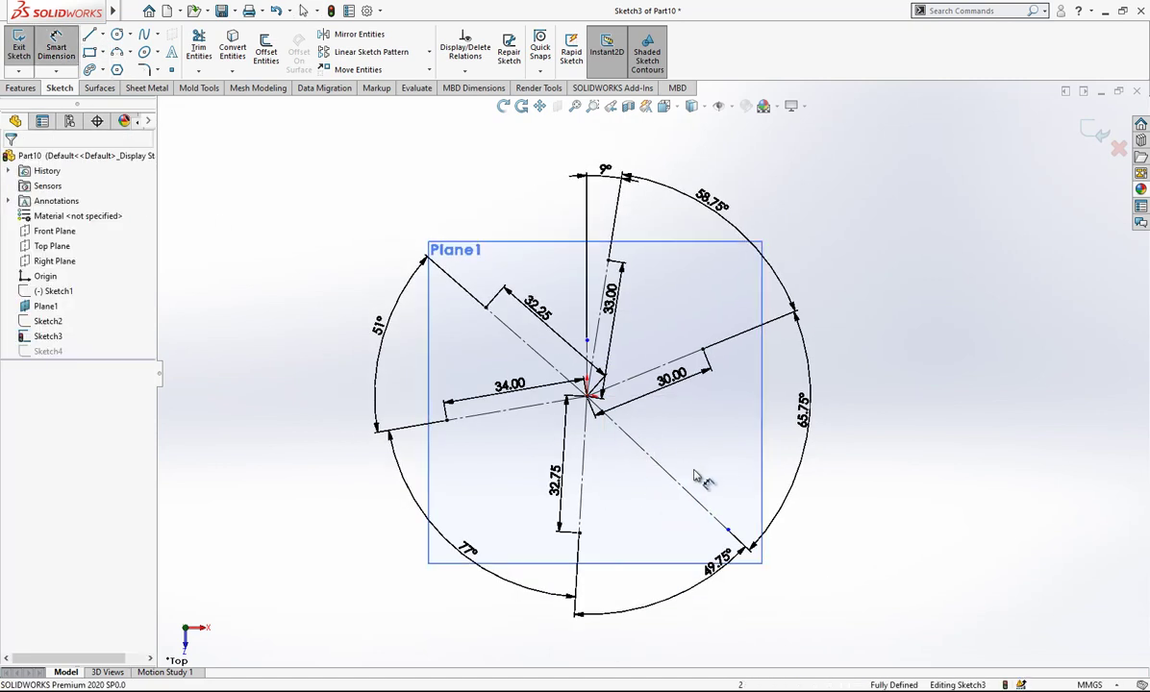
pyautogui.click(689, 493)
pyautogui.click(693, 469)
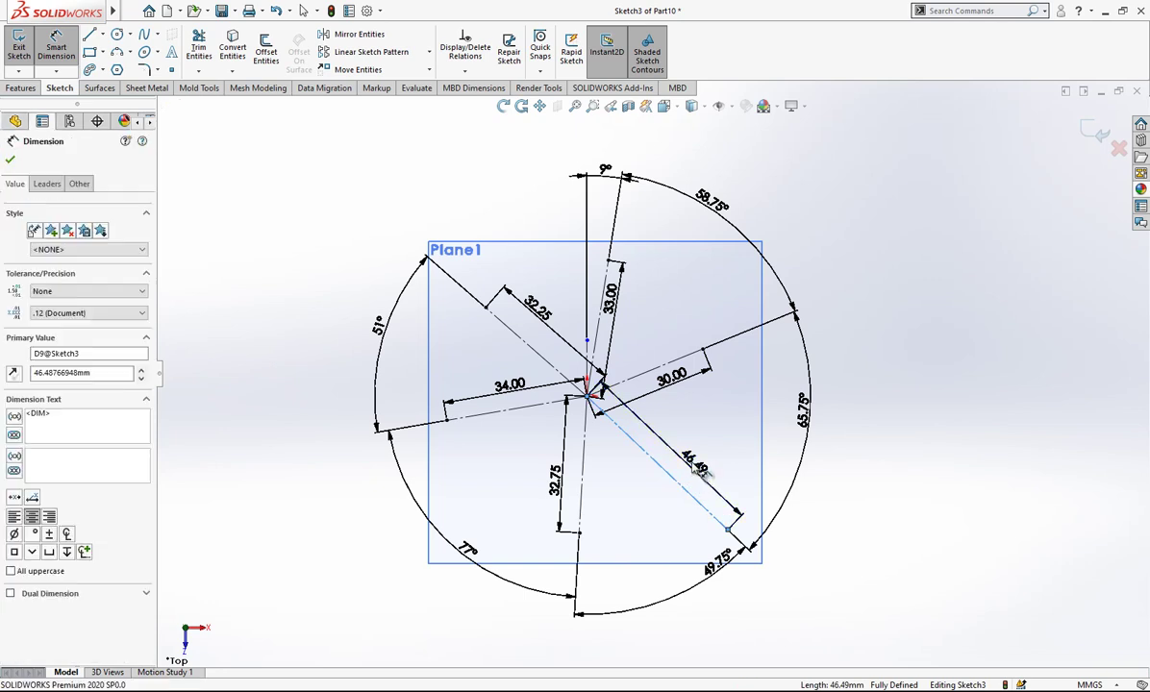
pyautogui.write('32')
pyautogui.press('Return')
pyautogui.press('Escape')
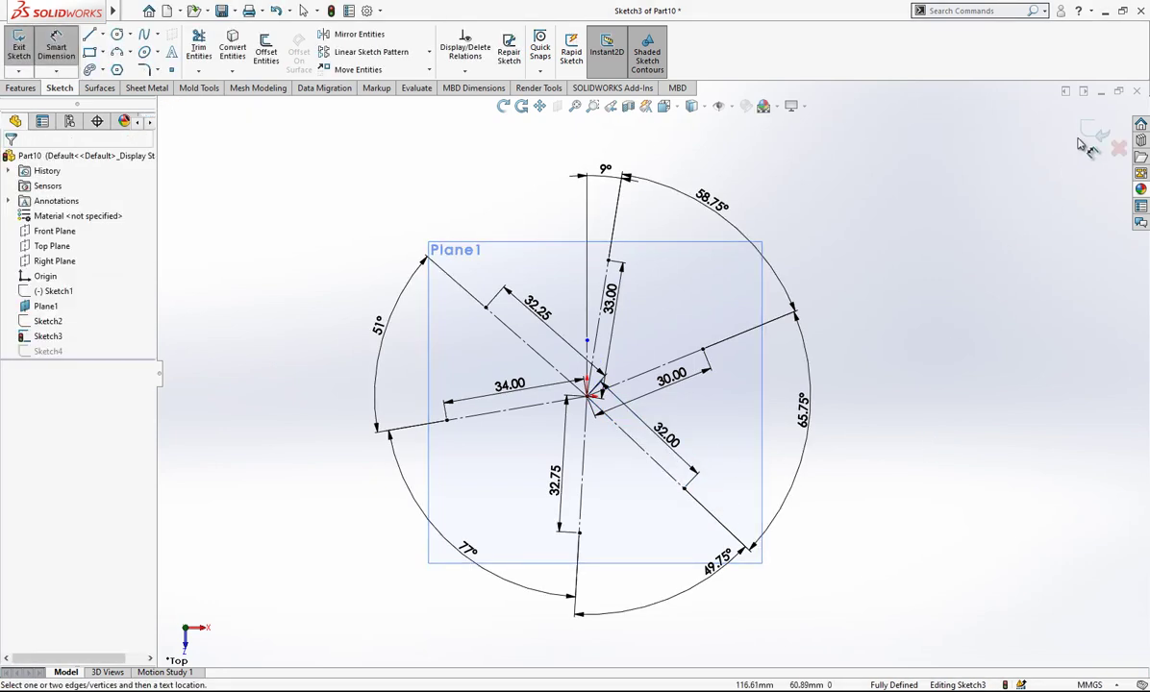
pyautogui.click(1090, 129)
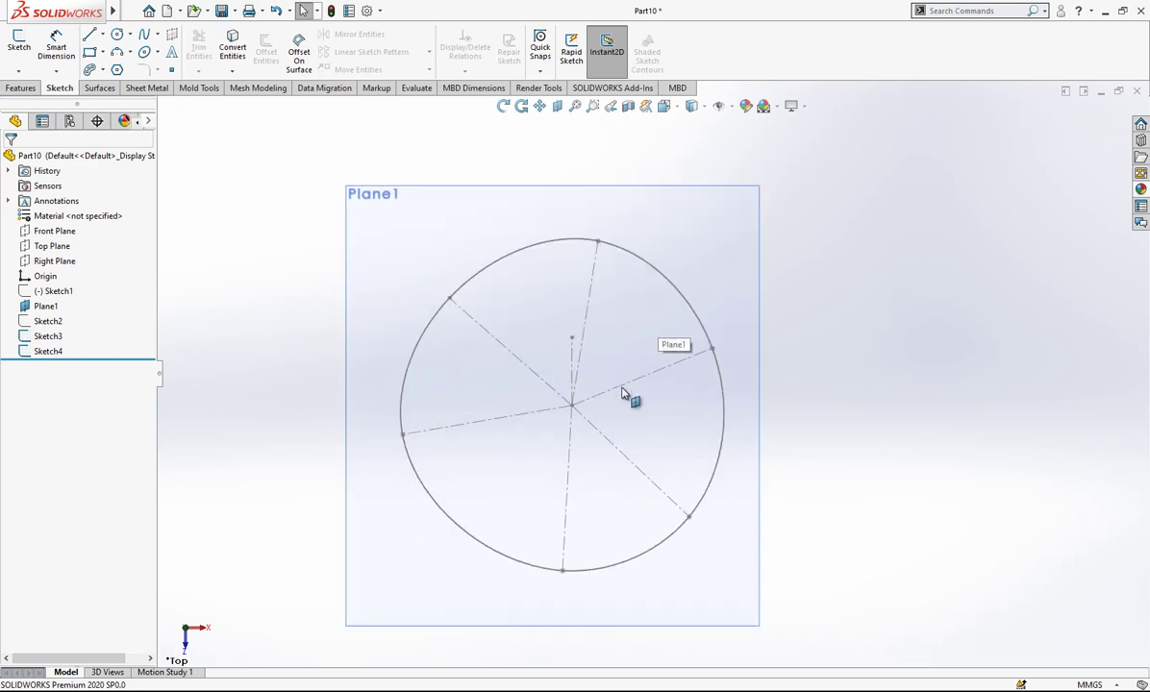
pyautogui.moveTo(623, 392)
pyautogui.mouseDown(button='middle')
pyautogui.moveTo(590, 221)
pyautogui.moveTo(541, 272)
pyautogui.mouseUp(button='middle')
pyautogui.click(544, 267)
pyautogui.click(544, 312)
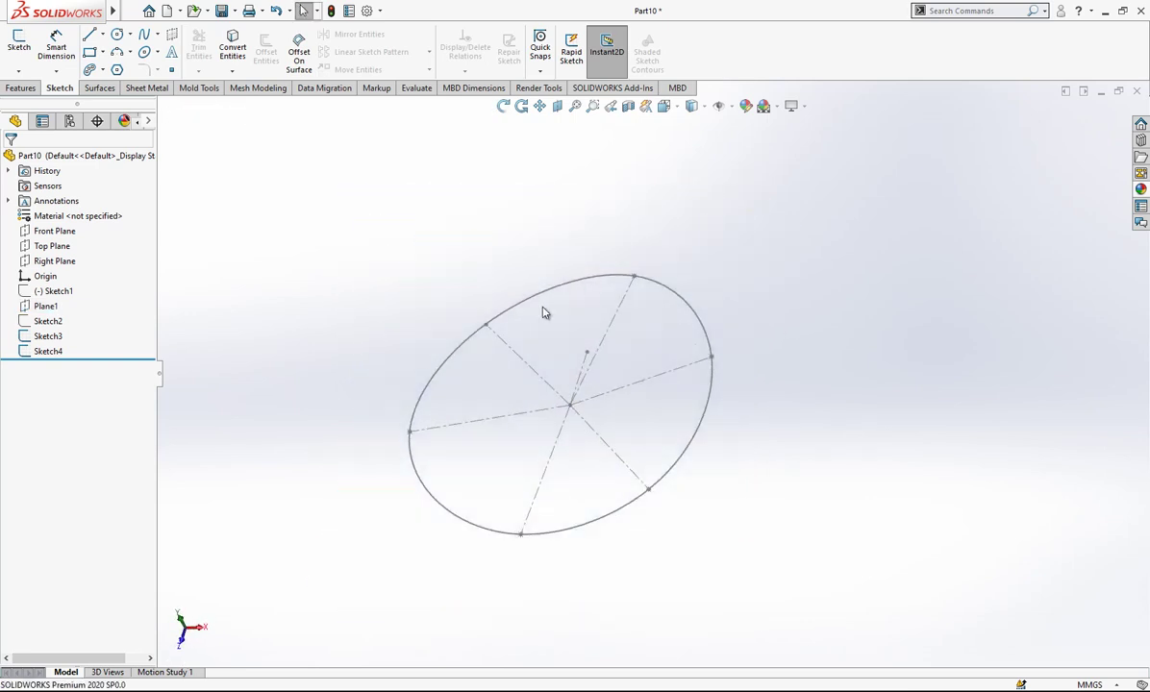
pyautogui.click(512, 352)
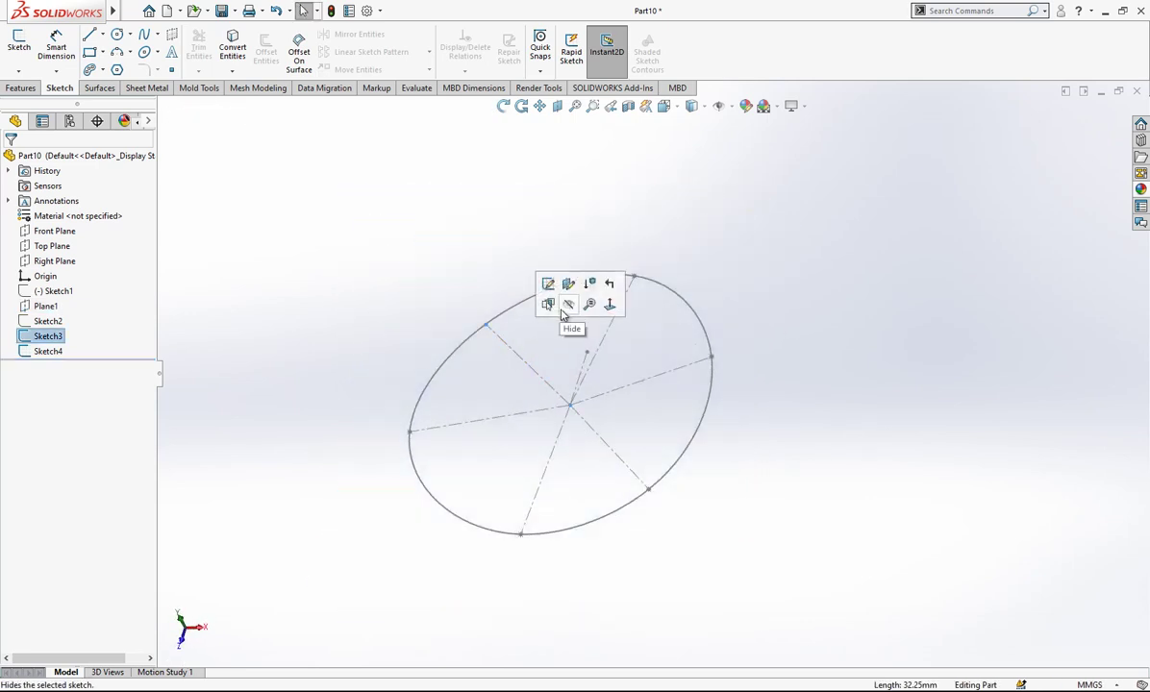
pyautogui.click(44, 291)
pyautogui.click(48, 321)
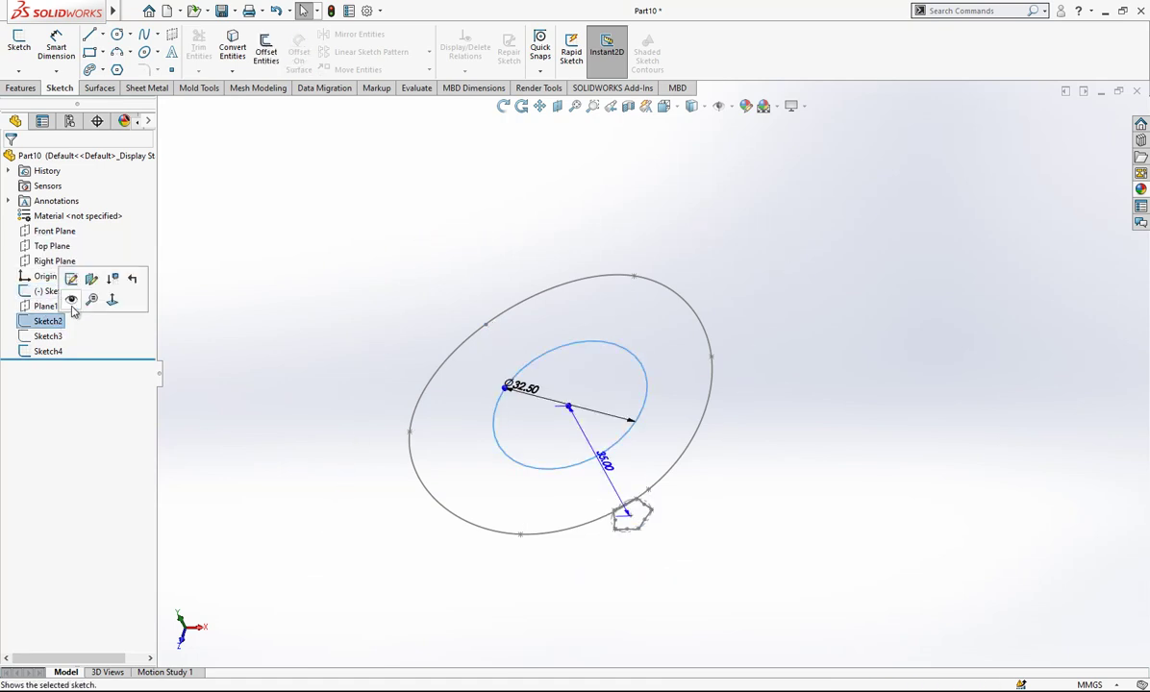
pyautogui.moveTo(317, 347); pyautogui.dragTo(704, 402, button='middle')
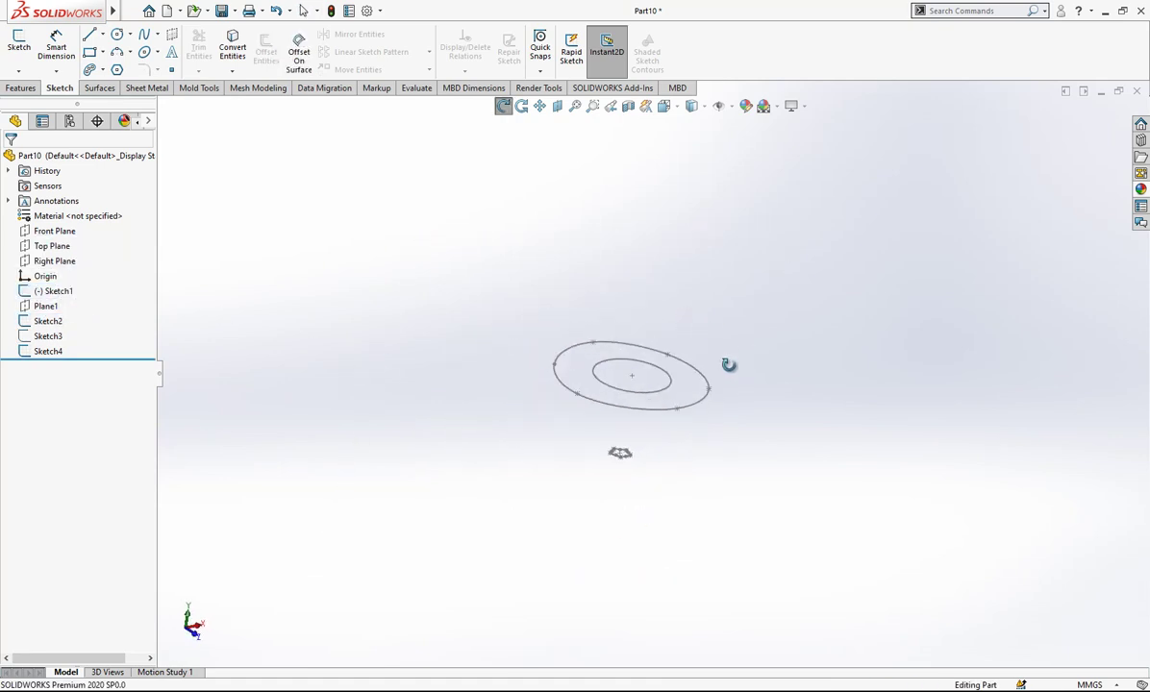
pyautogui.press('space')
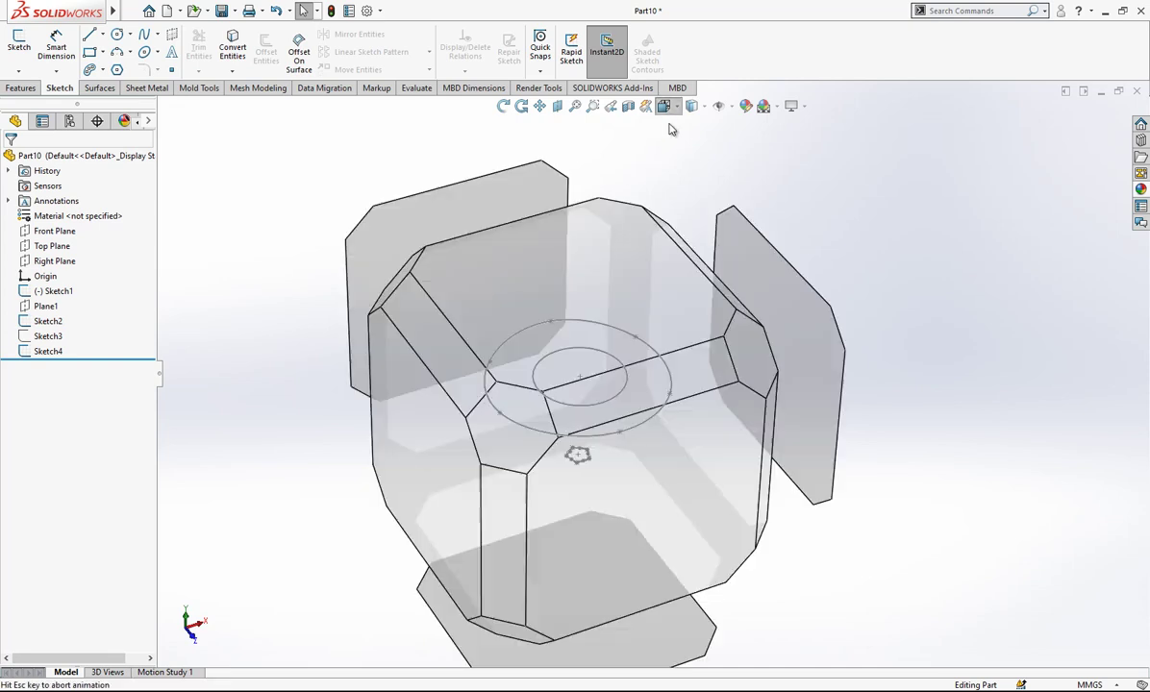
# Sketch two stacked vertical construction lines upward from the origin on the Front Plane
pyautogui.click(549, 466)
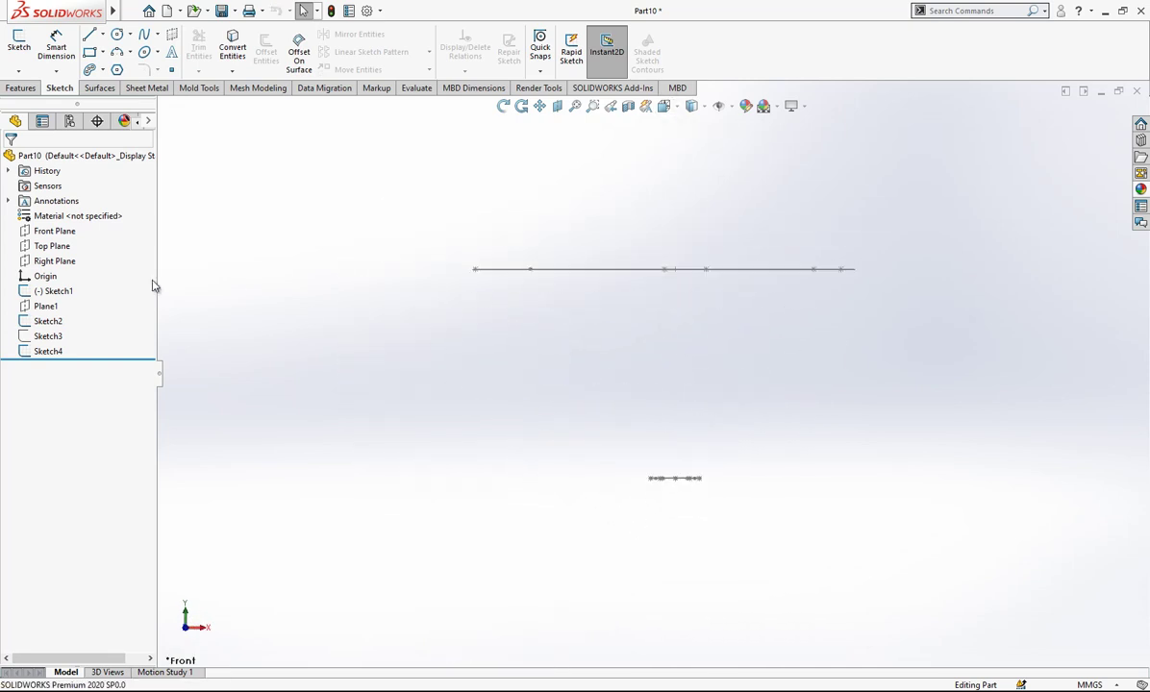
pyautogui.click(60, 231)
pyautogui.click(18, 43)
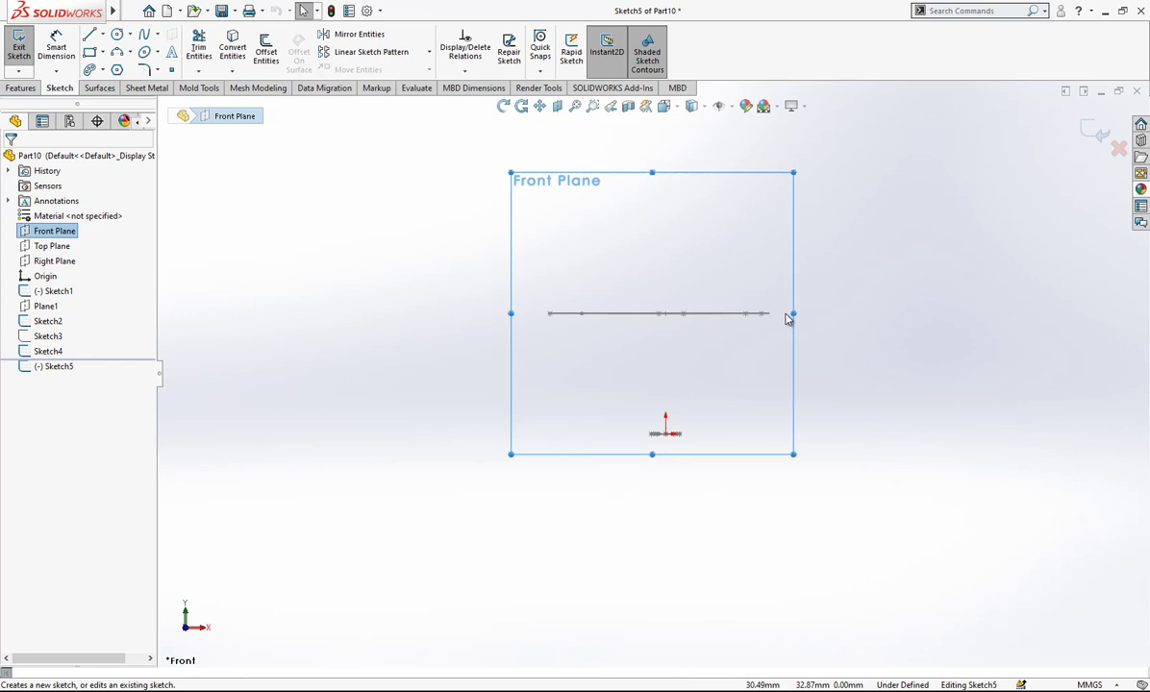
pyautogui.press('l')
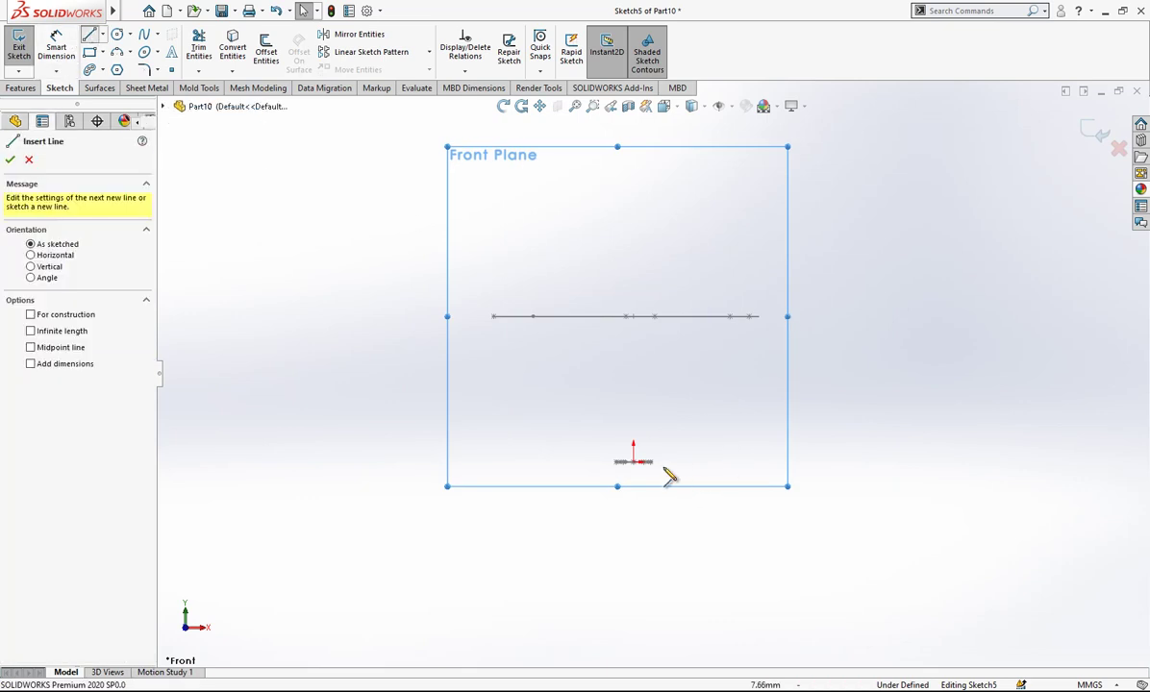
pyautogui.click(633, 461)
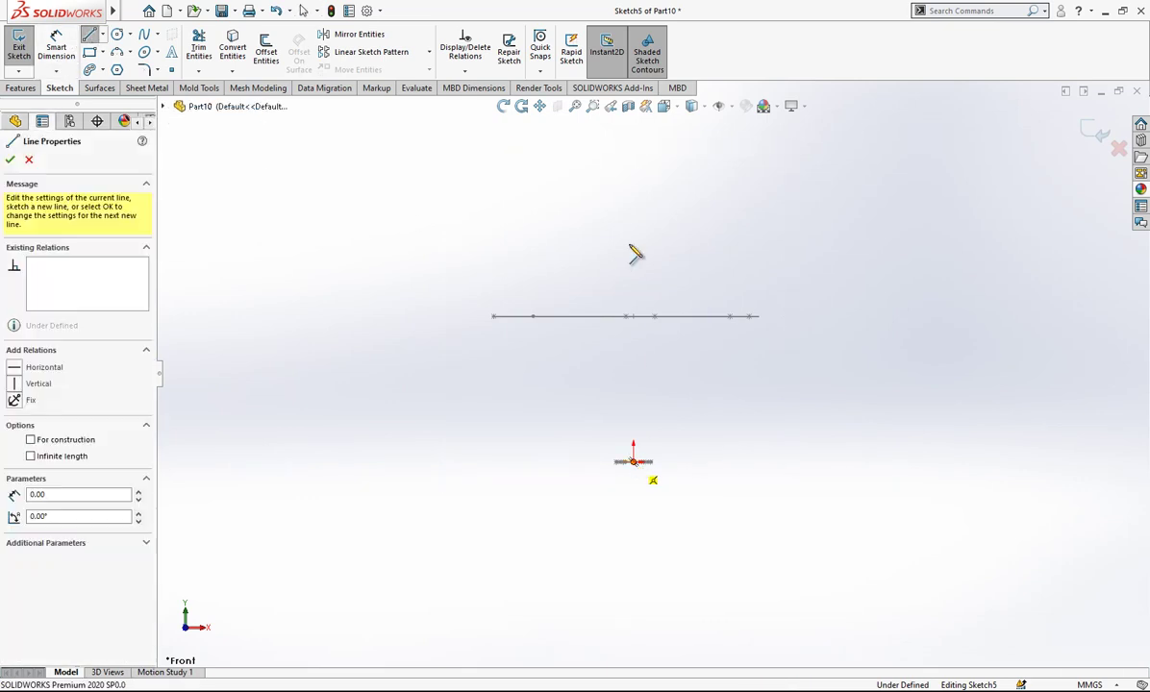
pyautogui.click(633, 417)
pyautogui.click(633, 244)
pyautogui.press('Escape')
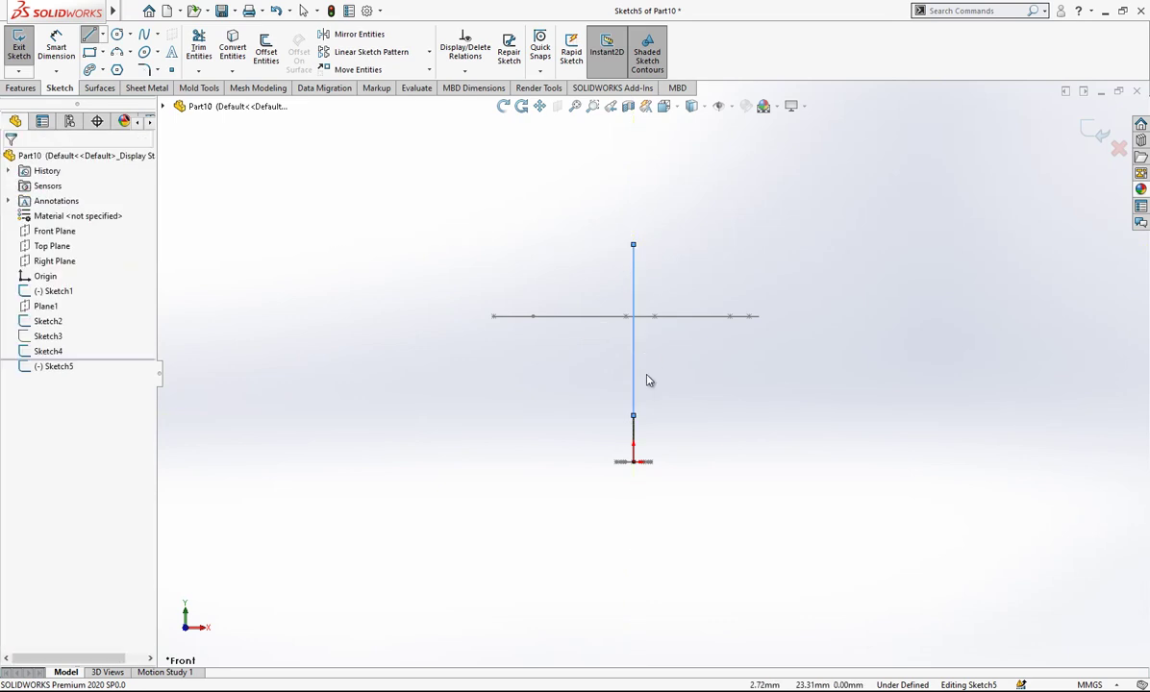
pyautogui.moveTo(646, 423); pyautogui.dragTo(582, 390)
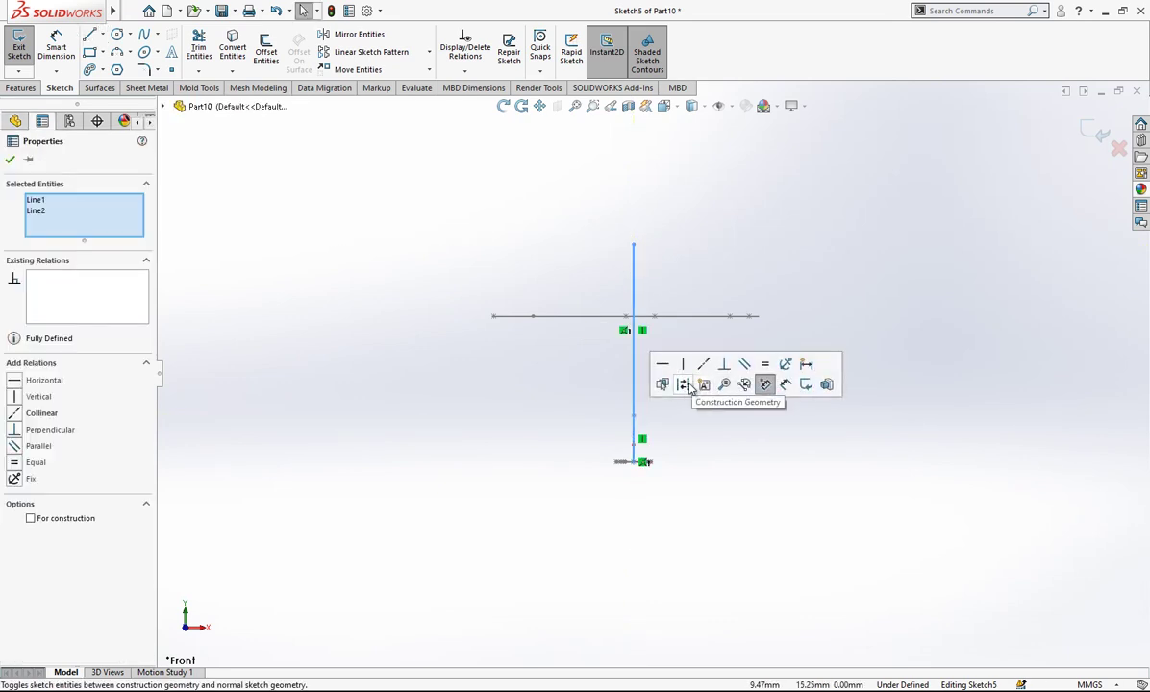
pyautogui.click(711, 383)
pyautogui.click(755, 396)
pyautogui.scroll(-2, 754, 396)
# Dimension the lower line to 8 mm and the overall height from the origin to 46 mm
pyautogui.press('d')
pyautogui.click(605, 440)
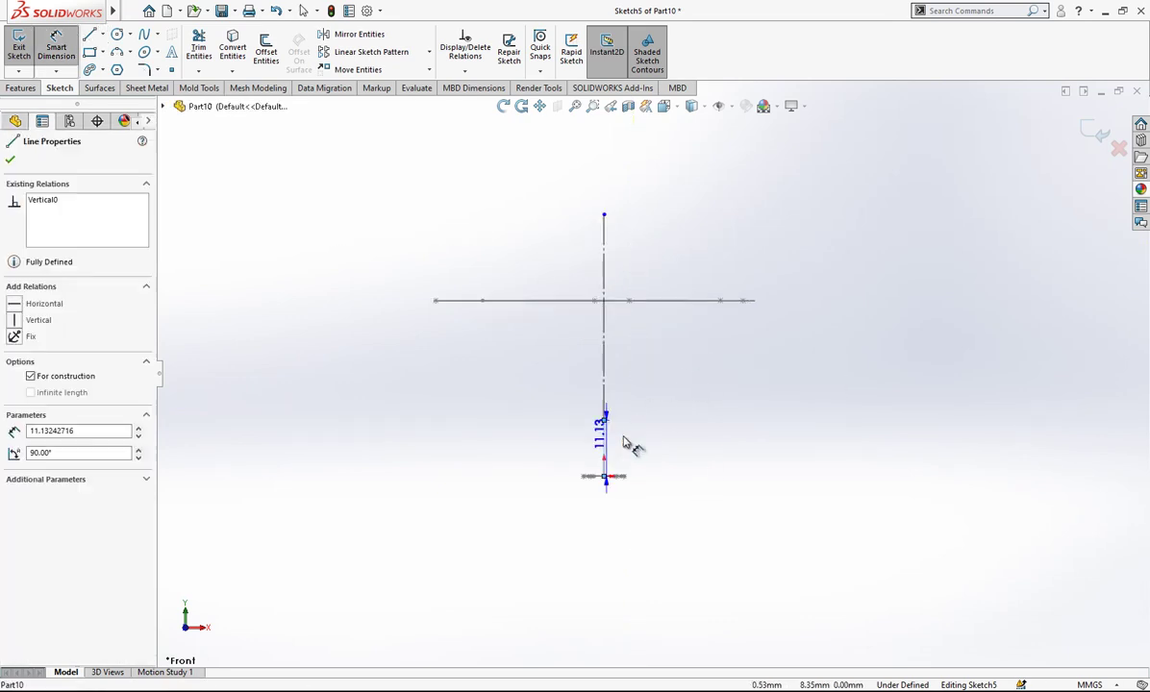
pyautogui.click(704, 452)
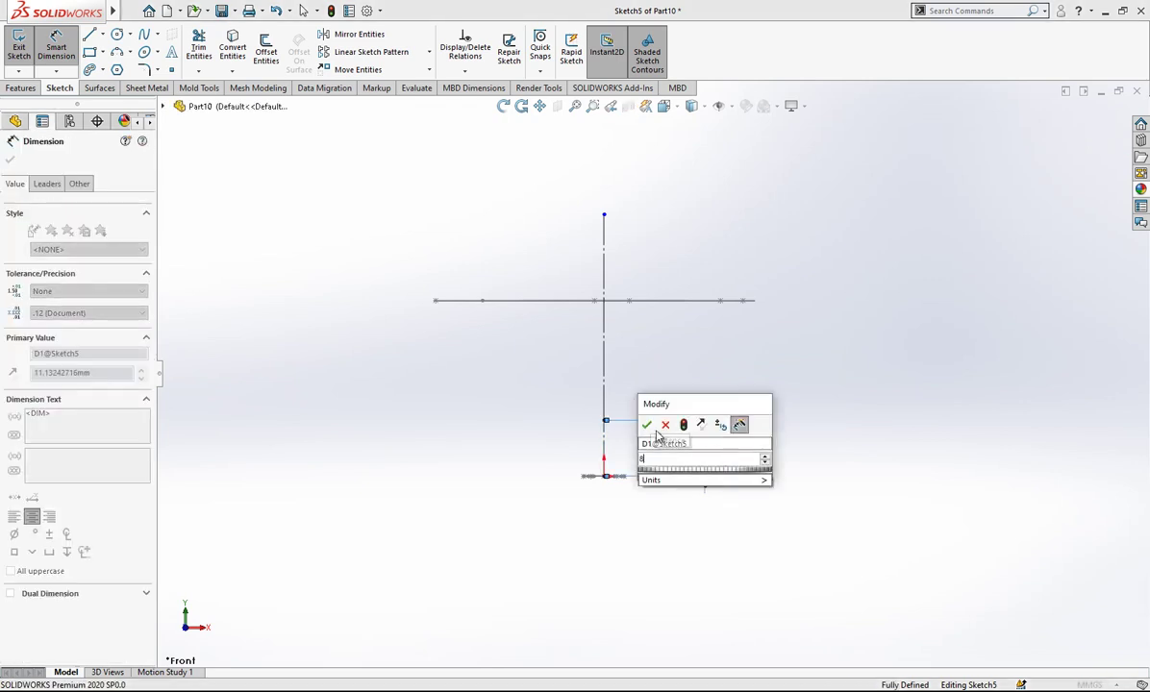
pyautogui.write('8')
pyautogui.press('Return')
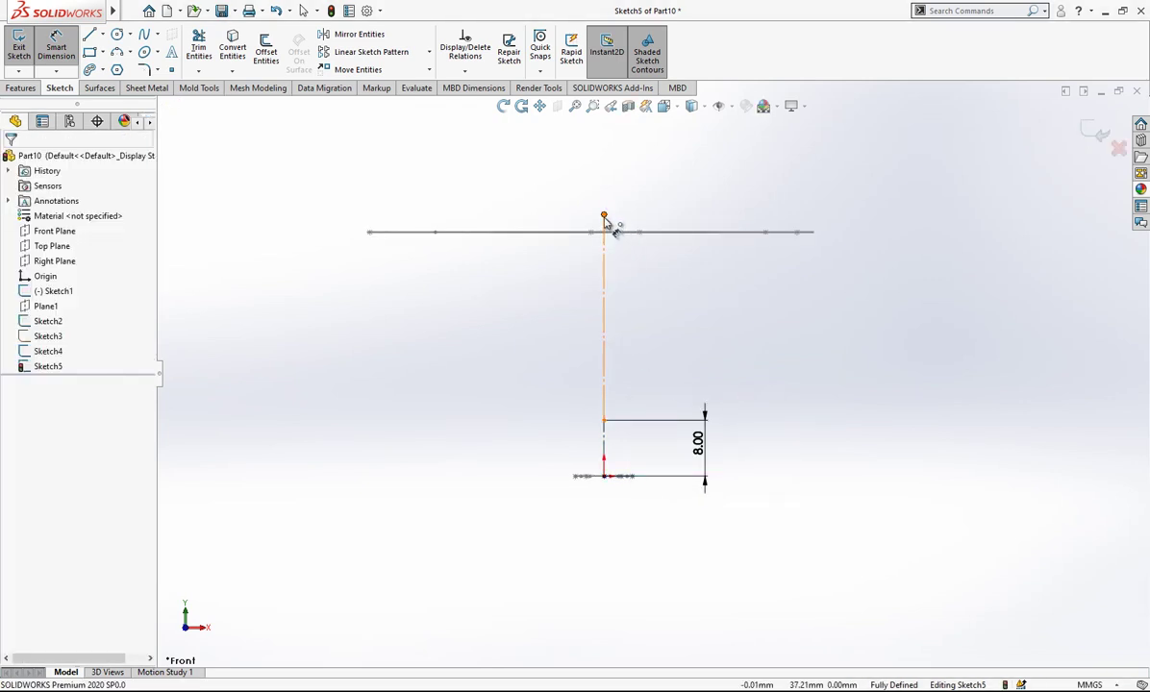
pyautogui.click(604, 217)
pyautogui.click(604, 477)
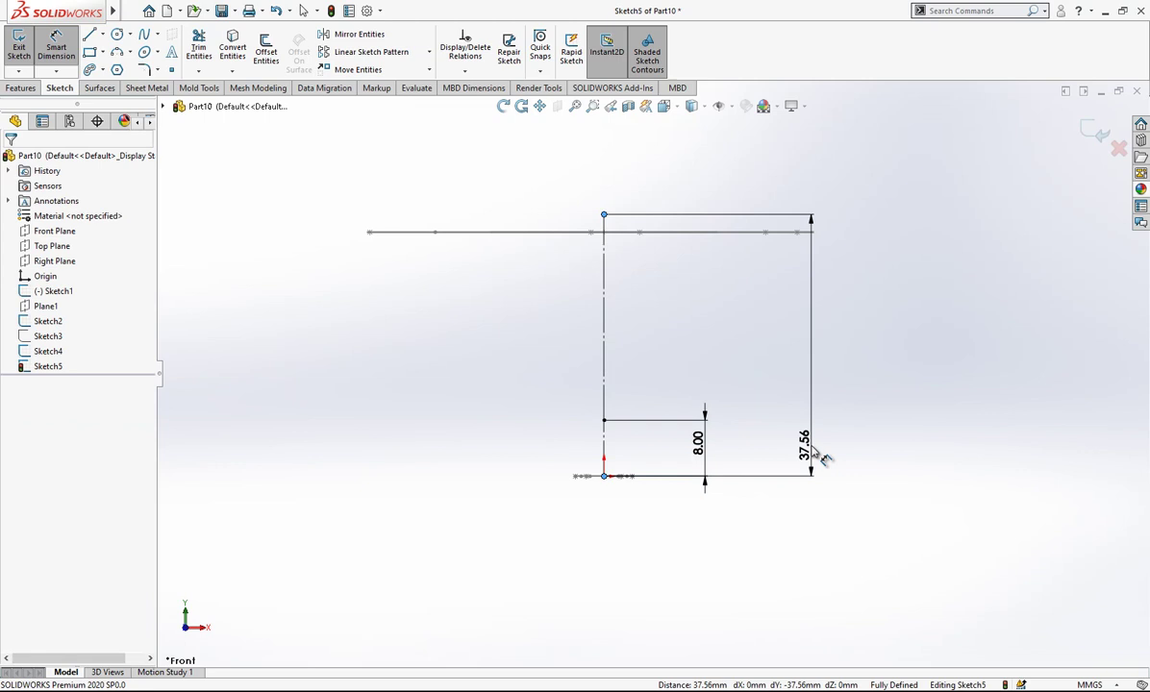
pyautogui.click(812, 452)
pyautogui.write('46')
pyautogui.press('Return')
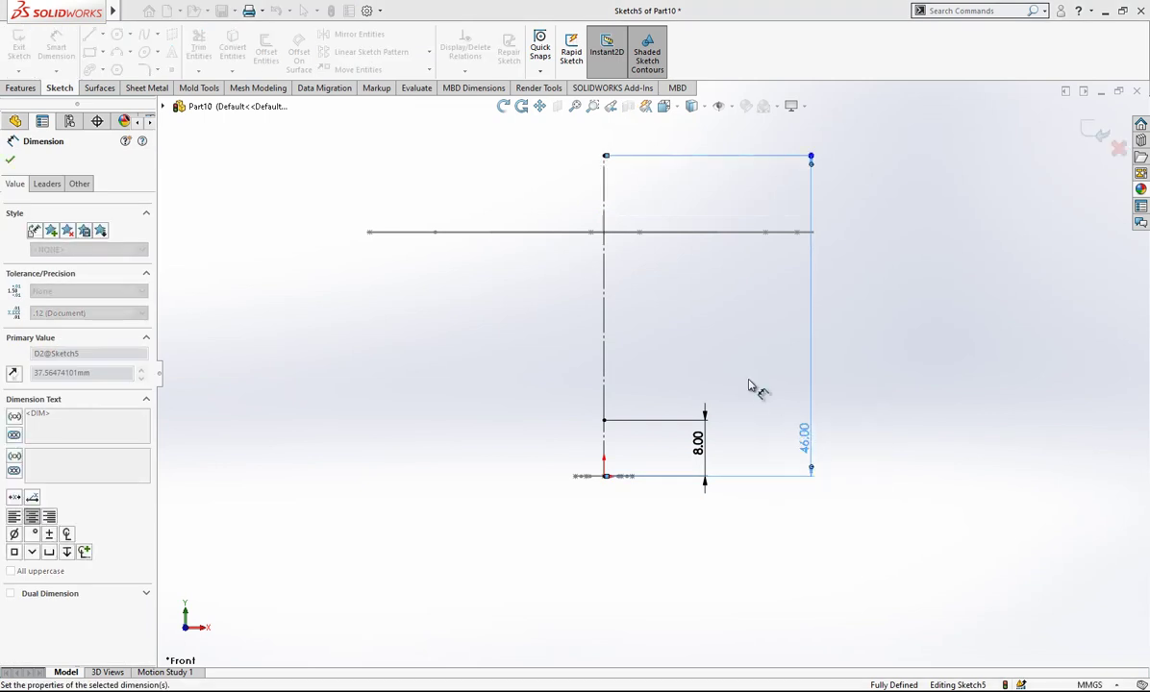
# Draw a slanted line from the top of the stem axis and make it construction geometry
pyautogui.press('l')
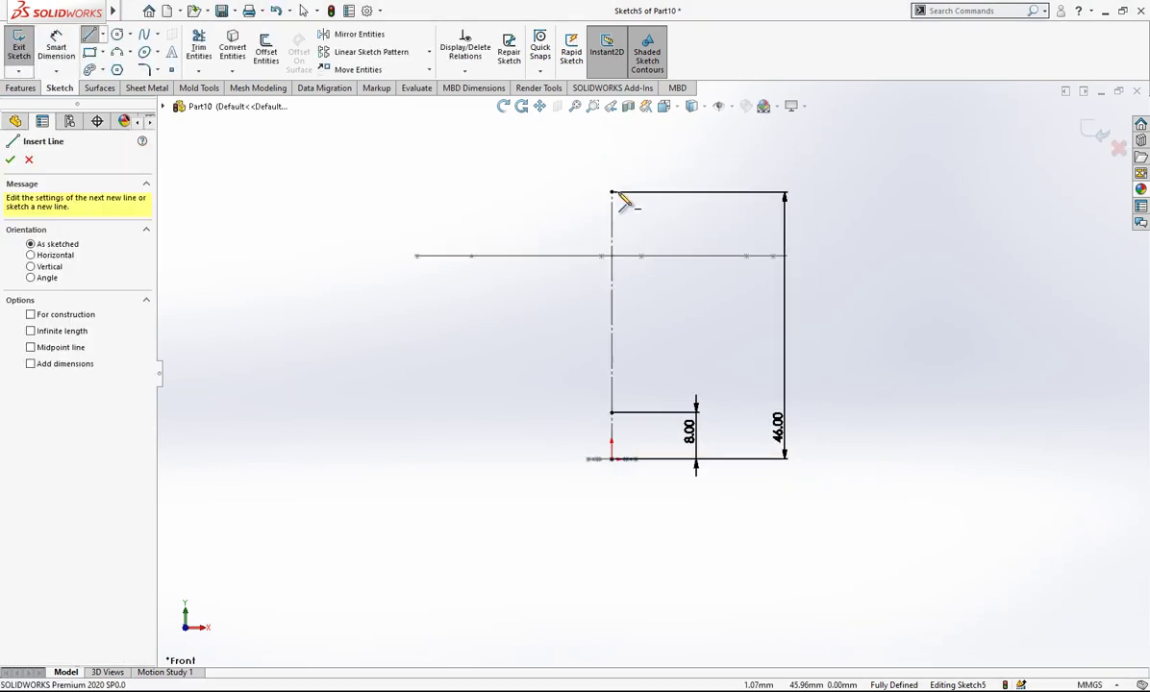
pyautogui.click(592, 193)
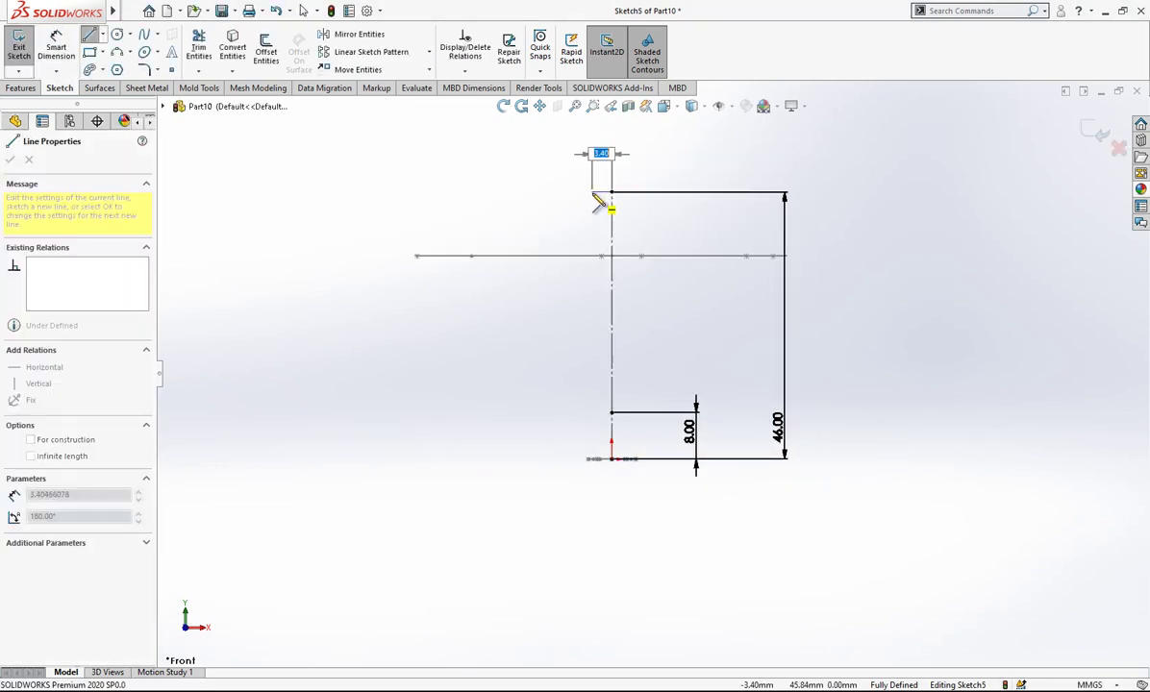
pyautogui.click(636, 282)
pyautogui.press('Escape')
pyautogui.scroll(3, 614, 219)
pyautogui.moveTo(591, 256); pyautogui.dragTo(592, 257)
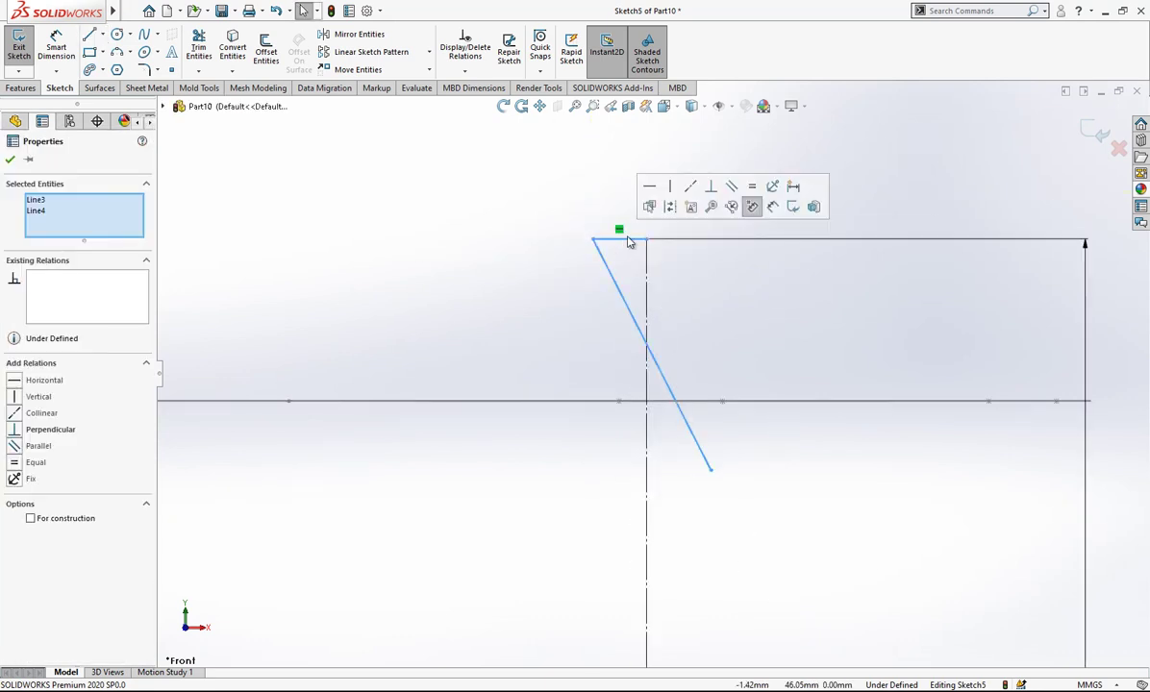
pyautogui.click(673, 209)
# Dimension the new construction lines: 1 mm horizontal offset and 39° from the vertical axis
pyautogui.press('d')
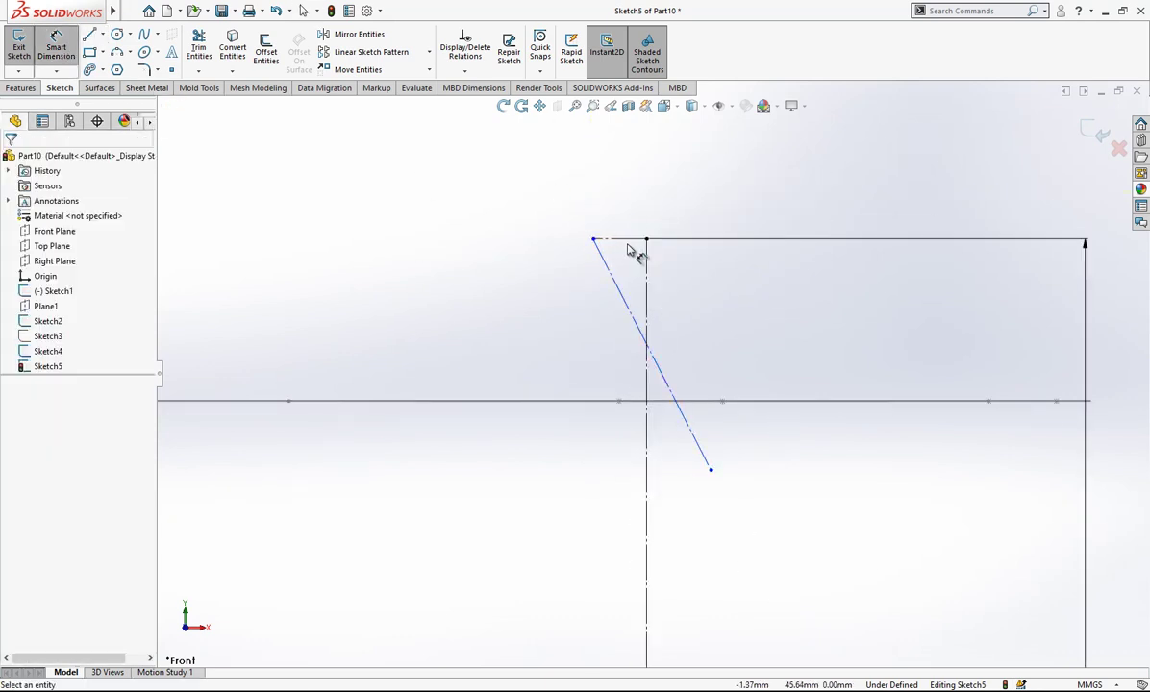
pyautogui.click(623, 240)
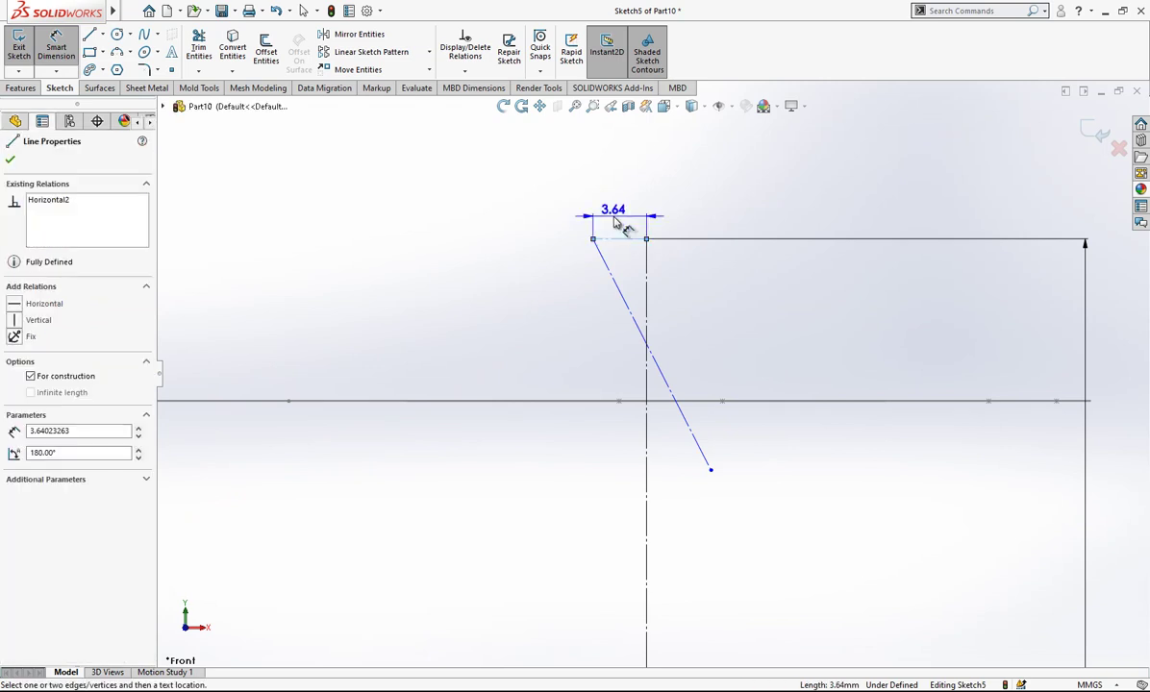
pyautogui.click(616, 229)
pyautogui.write('1')
pyautogui.click(555, 198)
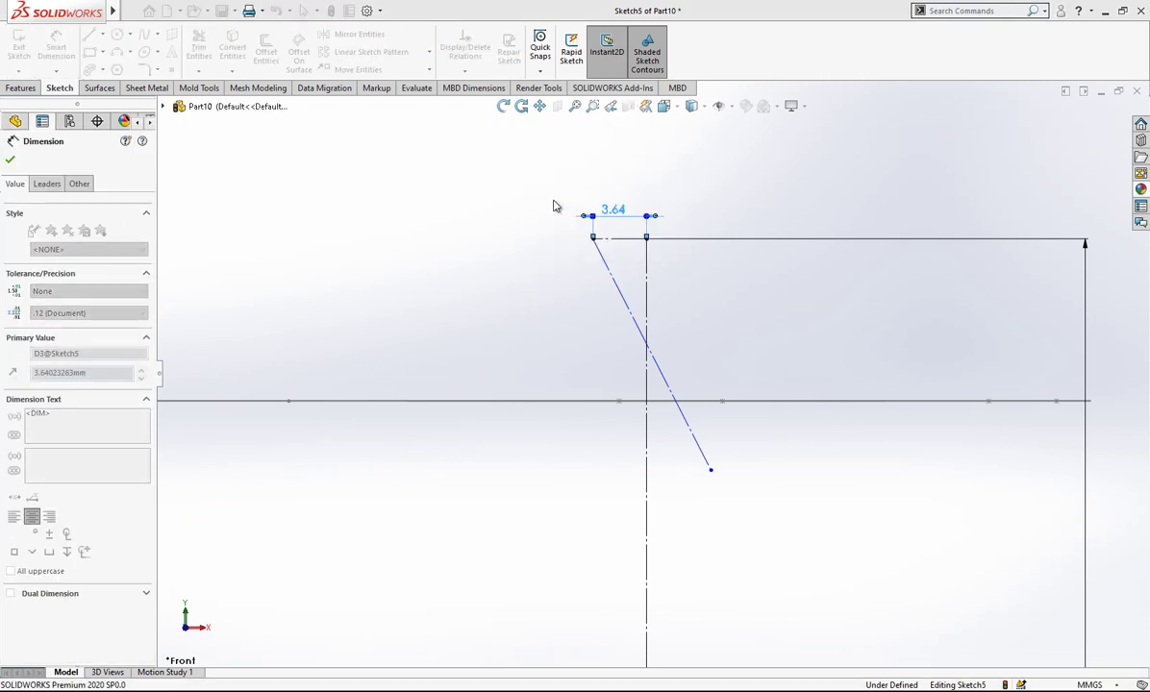
pyautogui.click(673, 319)
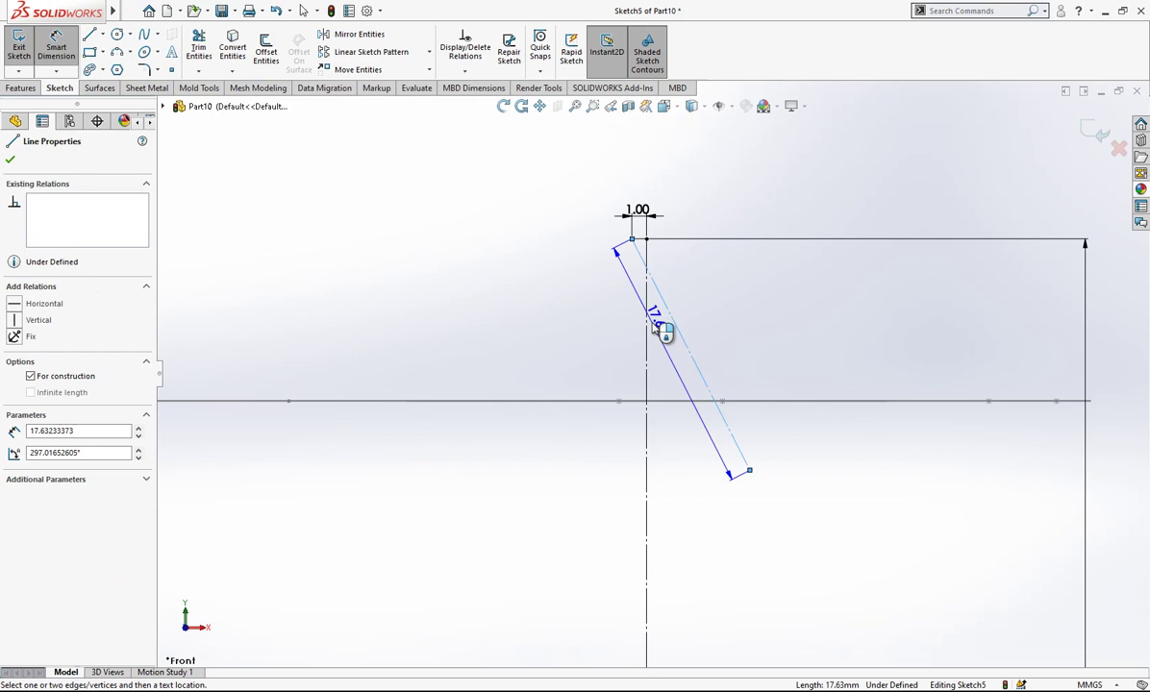
pyautogui.click(704, 470)
pyautogui.write('35')
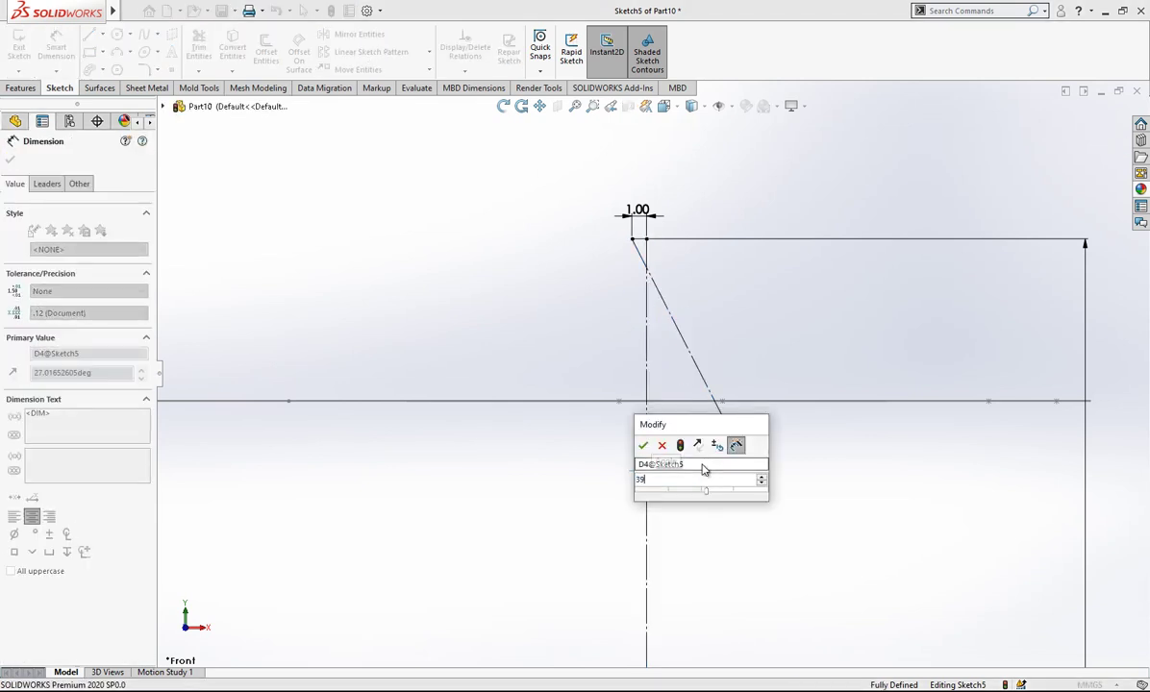
pyautogui.press('Return')
pyautogui.press('Escape')
pyautogui.scroll(2, 644, 288)
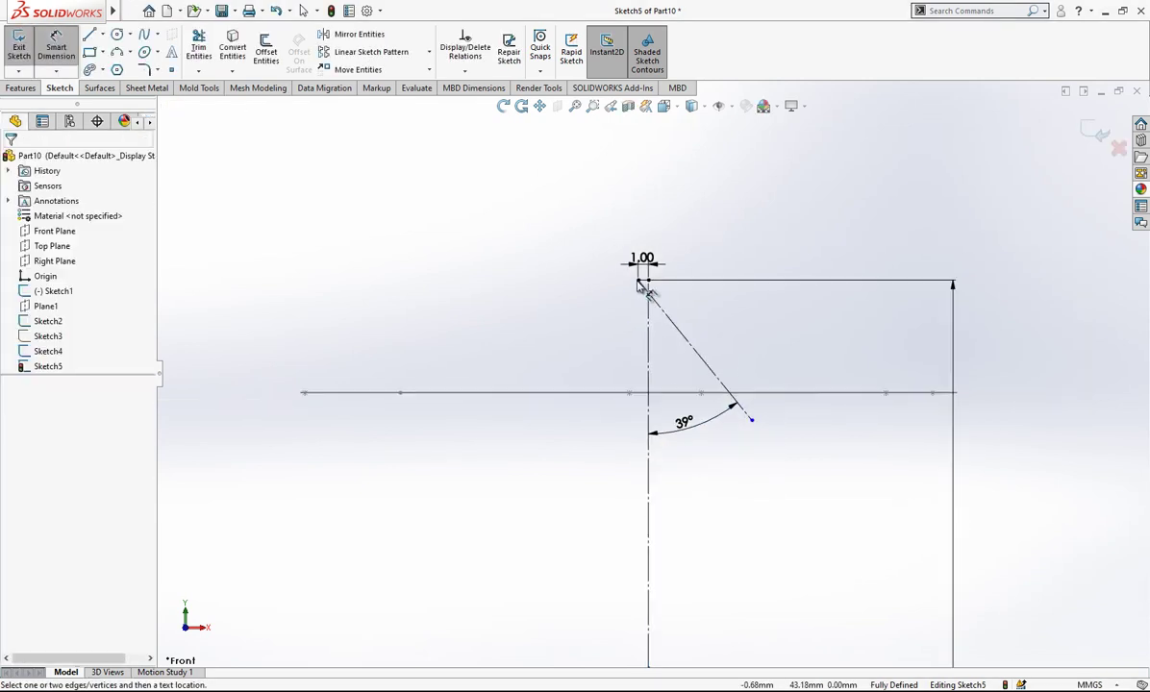
pyautogui.scroll(2, 729, 374)
pyautogui.scroll(-2, 709, 411)
pyautogui.press('Escape')
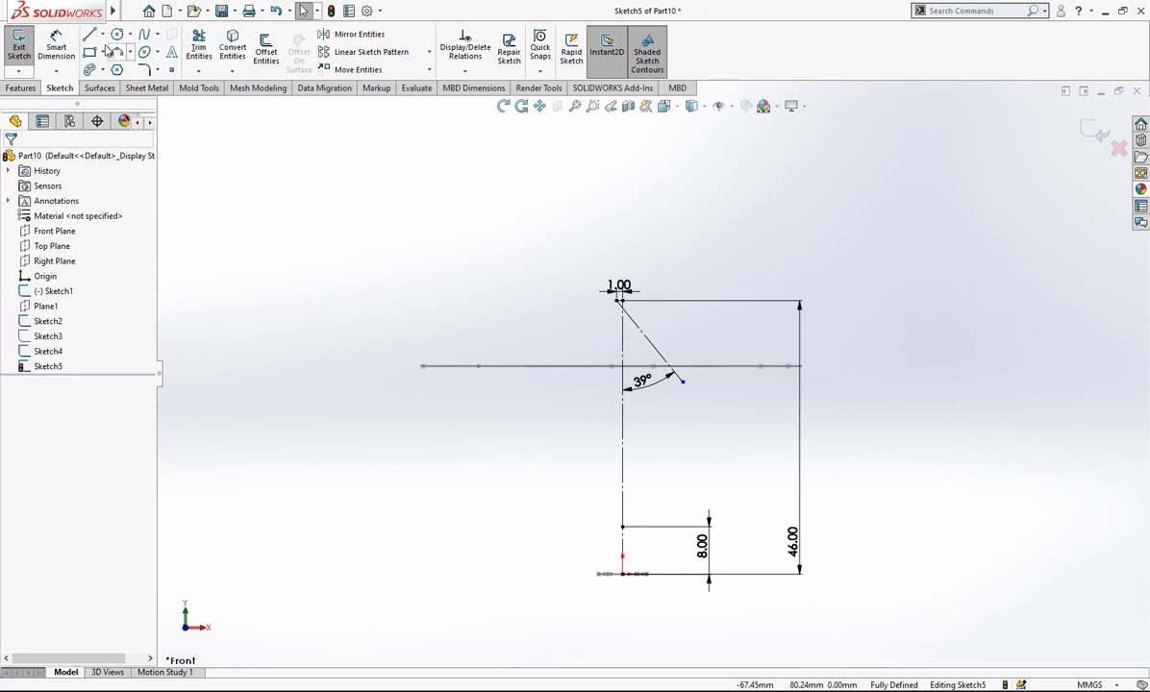
# Draw a short vertical line left of the stem top
pyautogui.click(89, 35)
pyautogui.moveTo(572, 215); pyautogui.dragTo(572, 285)
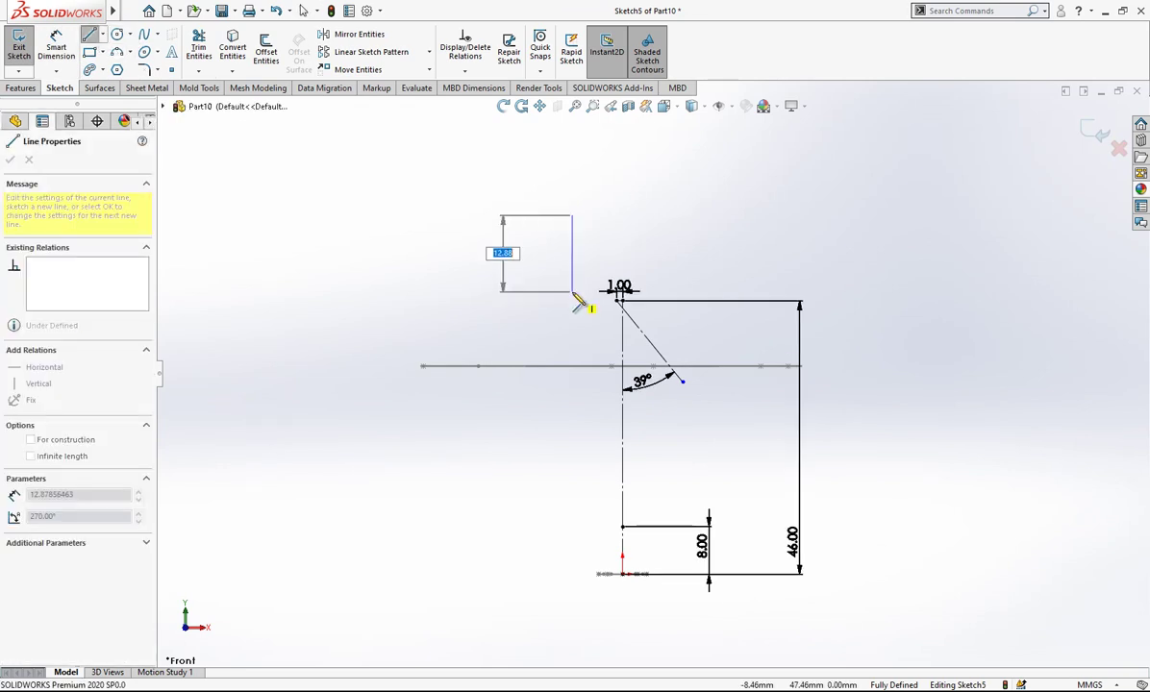
pyautogui.press('Escape')
pyautogui.click(572, 250)
pyautogui.click(447, 173)
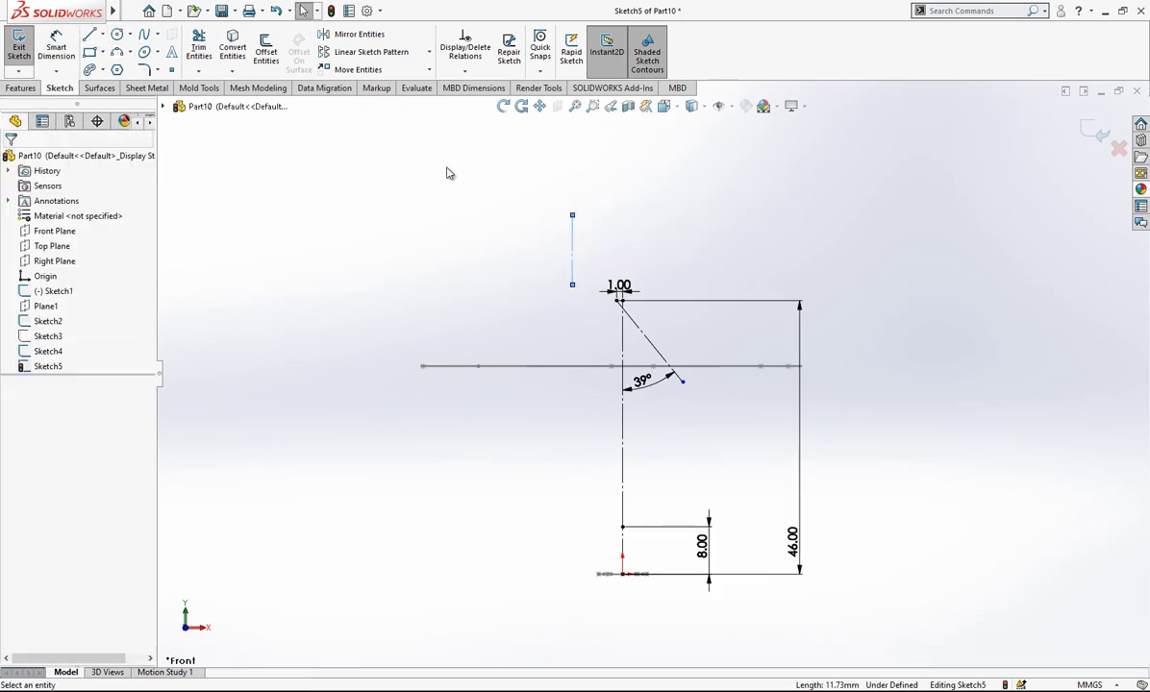
# Dimension the short line 10 mm from the axis and the left boundary line 53 mm tall
pyautogui.click(55, 48)
pyautogui.click(572, 272)
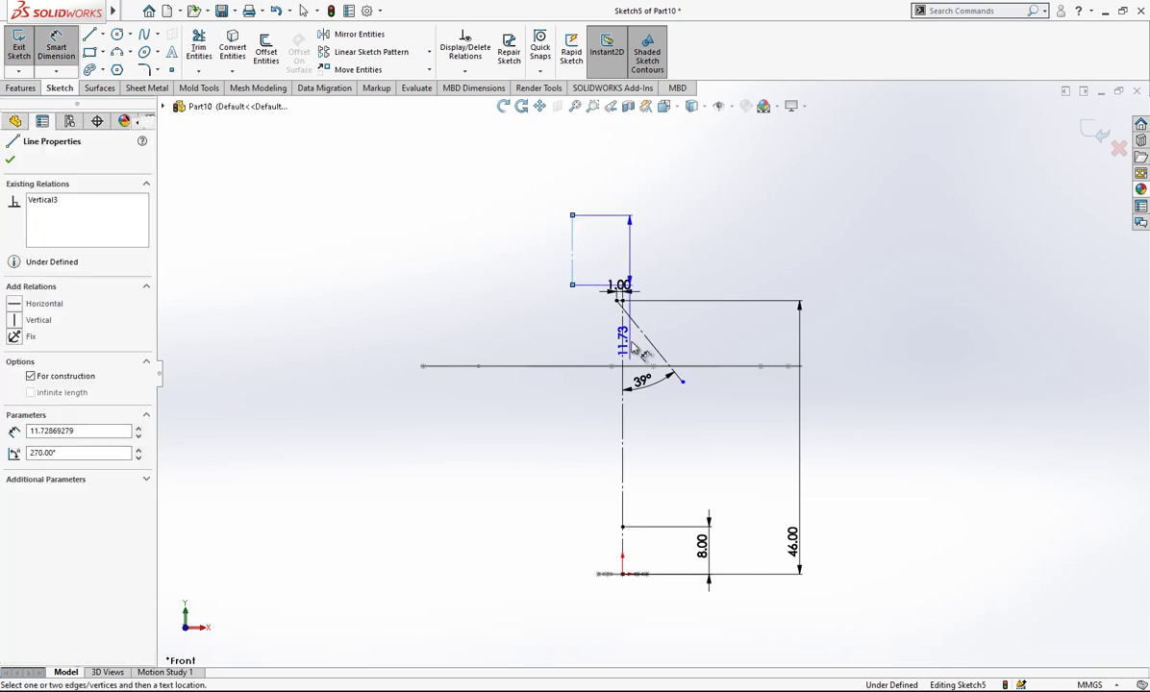
pyautogui.click(653, 190)
pyautogui.write('1')
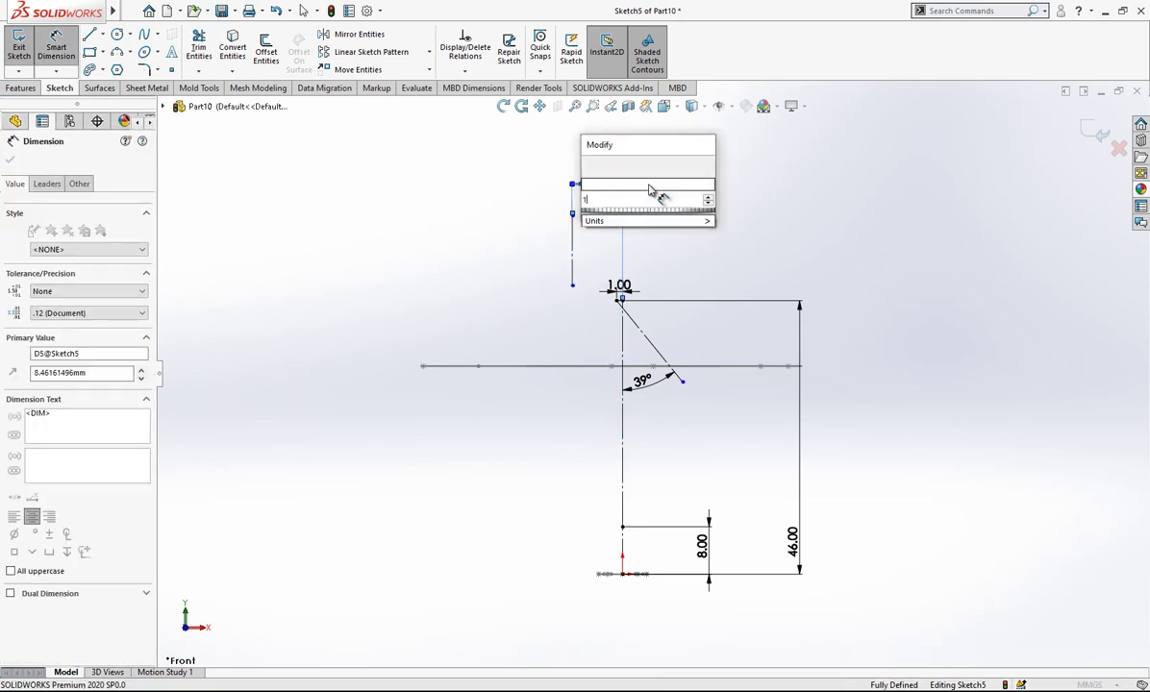
pyautogui.press('Return')
pyautogui.click(757, 219)
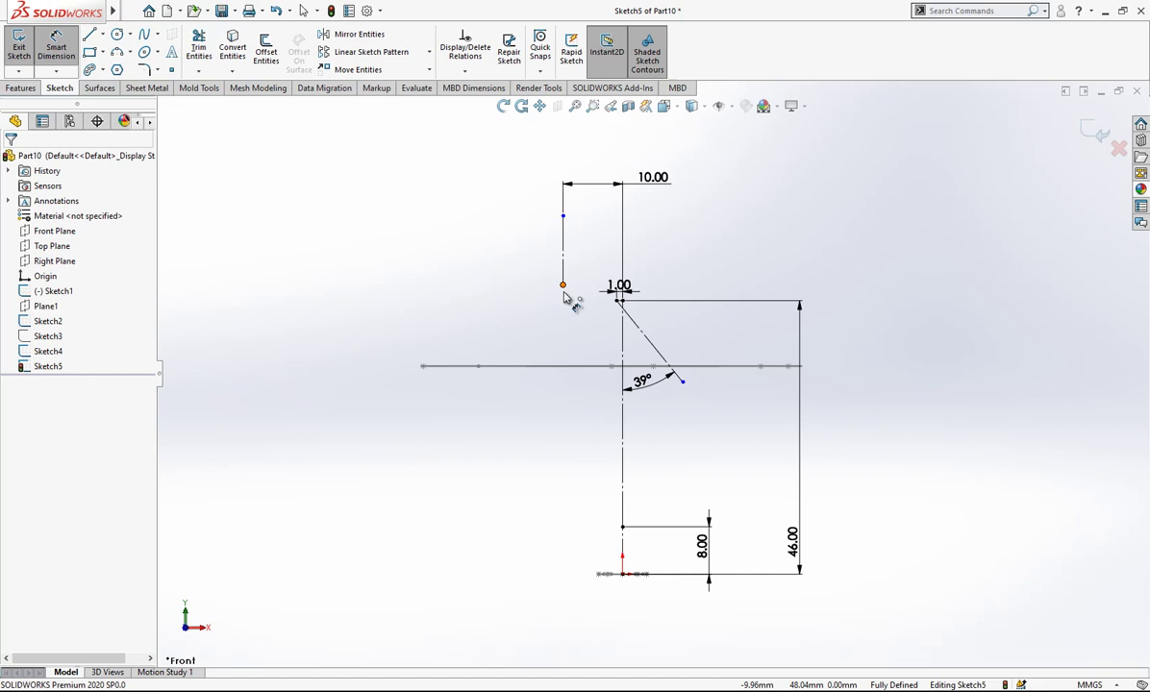
pyautogui.click(564, 292)
pyautogui.click(623, 575)
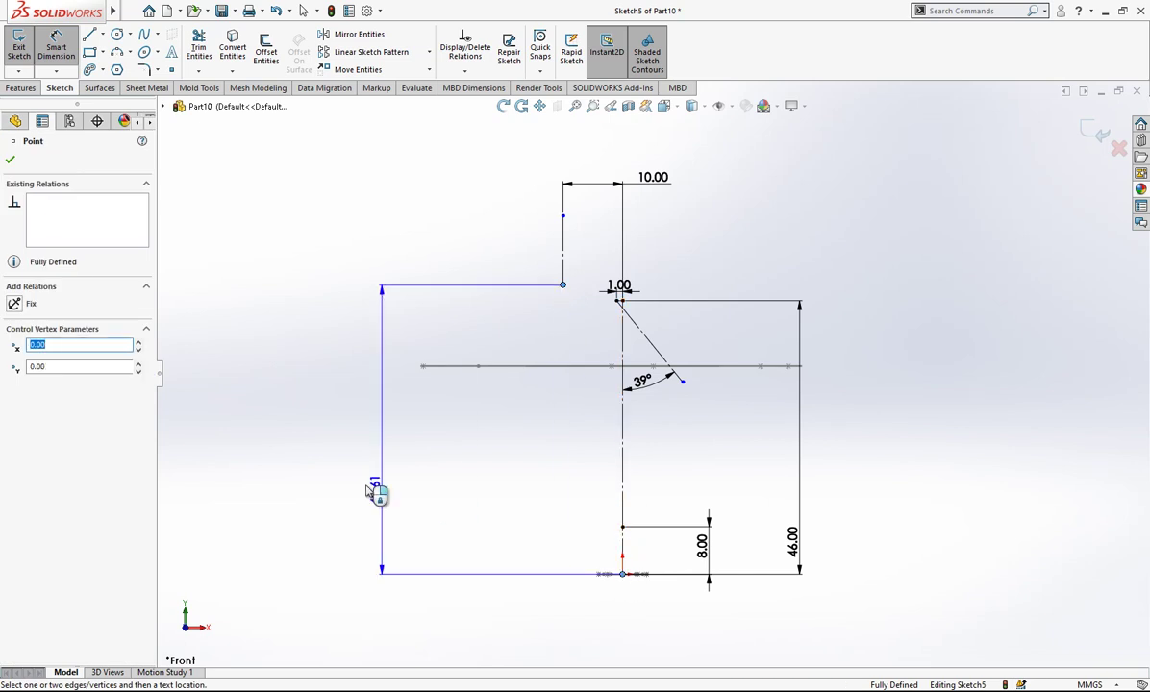
pyautogui.click(312, 476)
pyautogui.press('Return')
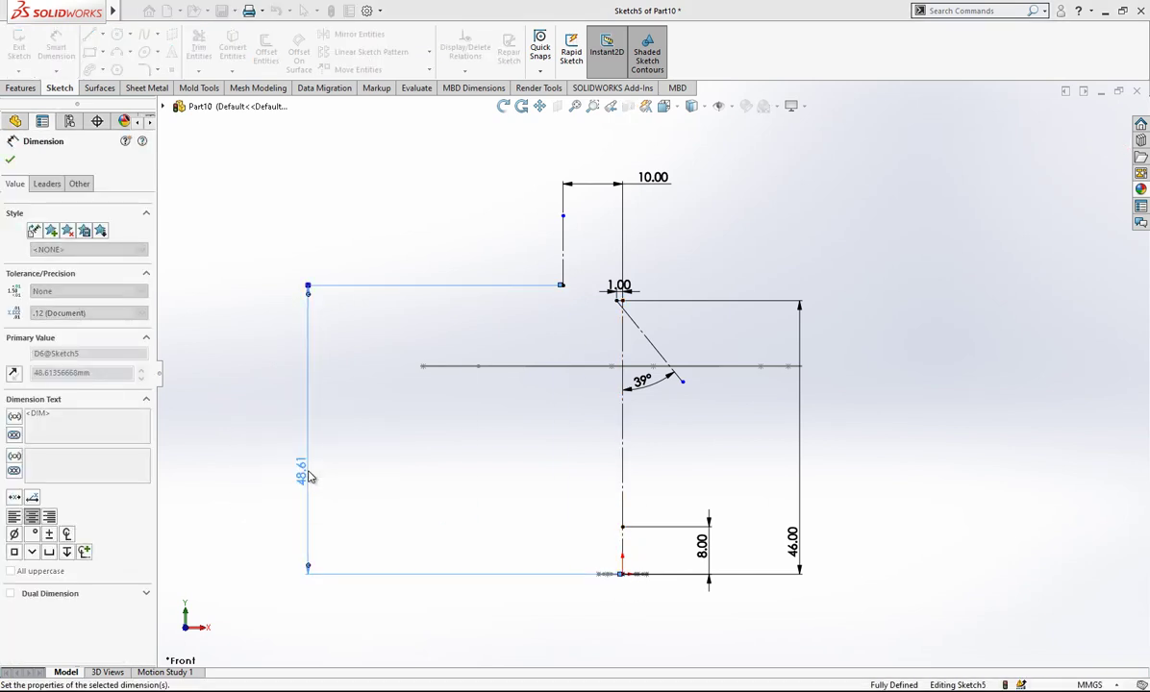
# Draw a spline from the top corner through the horizontal centreline to the base point
pyautogui.click(149, 41)
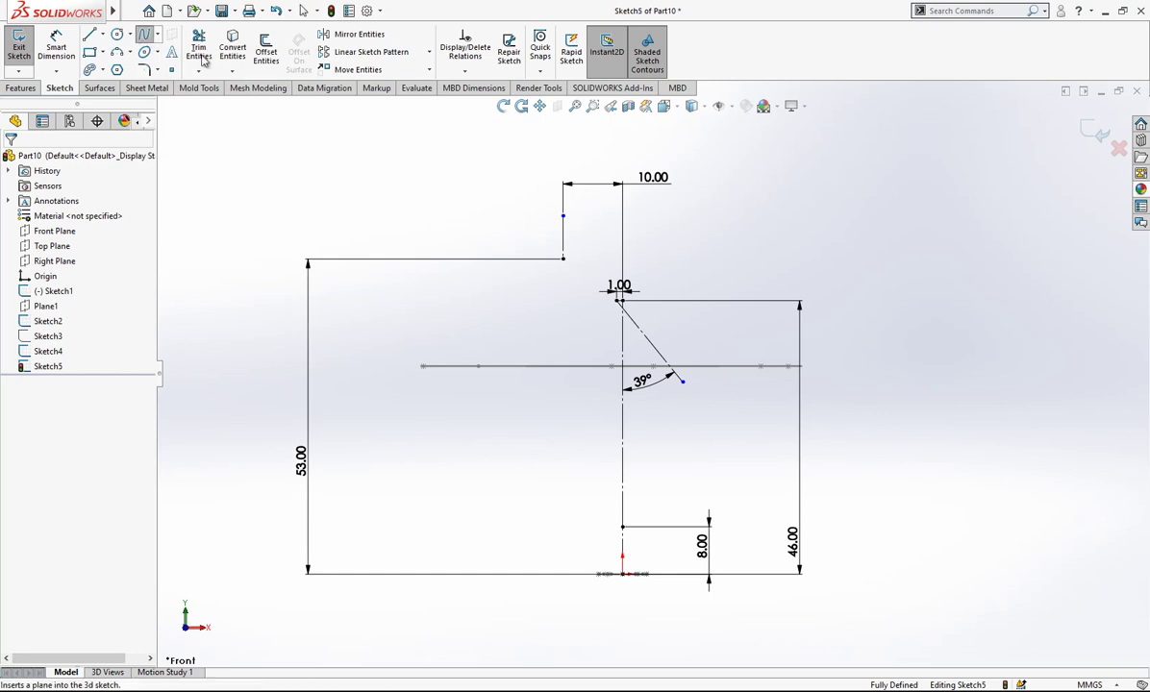
pyautogui.click(616, 300)
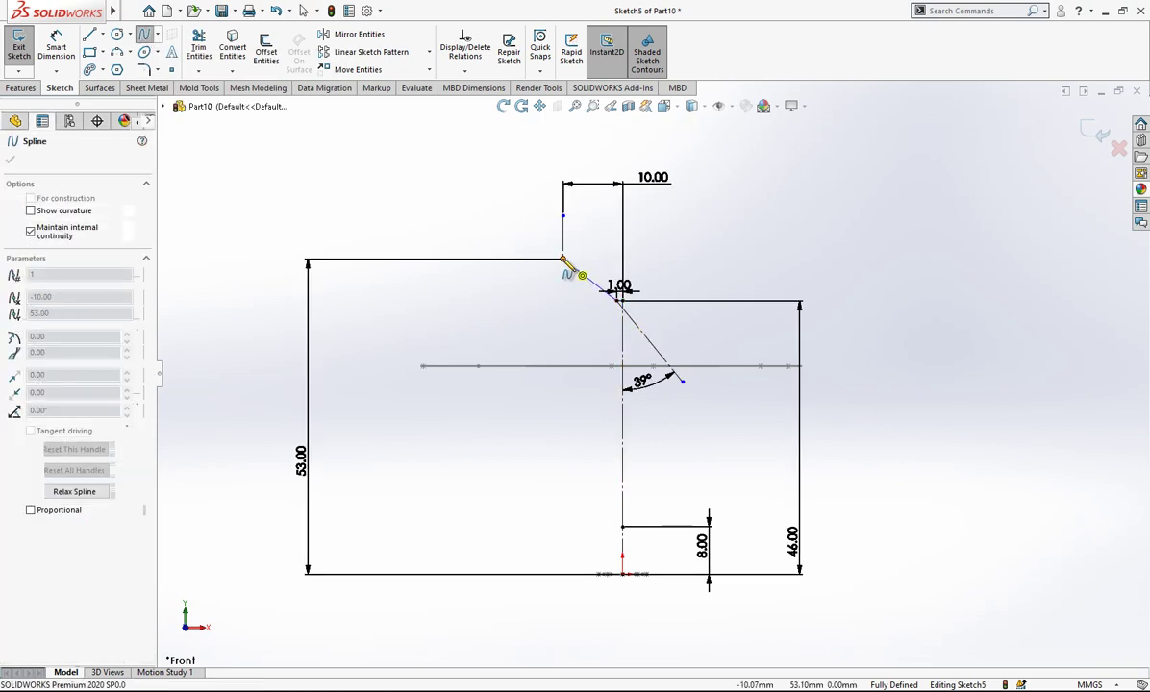
pyautogui.click(563, 258)
pyautogui.click(423, 367)
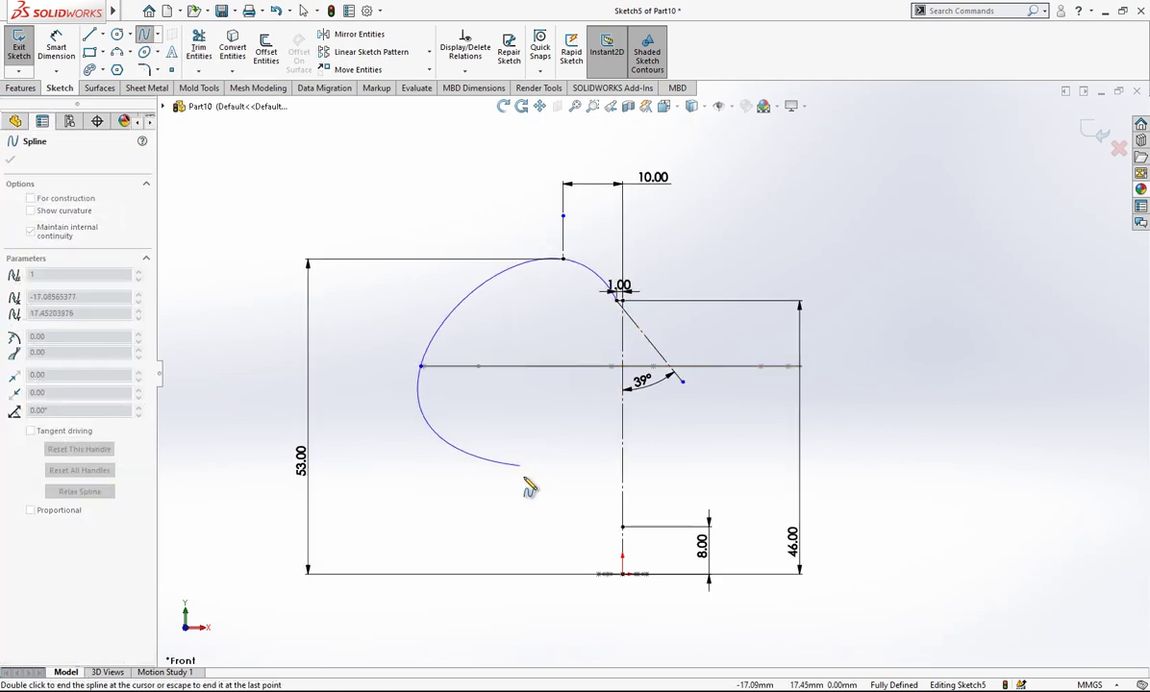
pyautogui.click(599, 574)
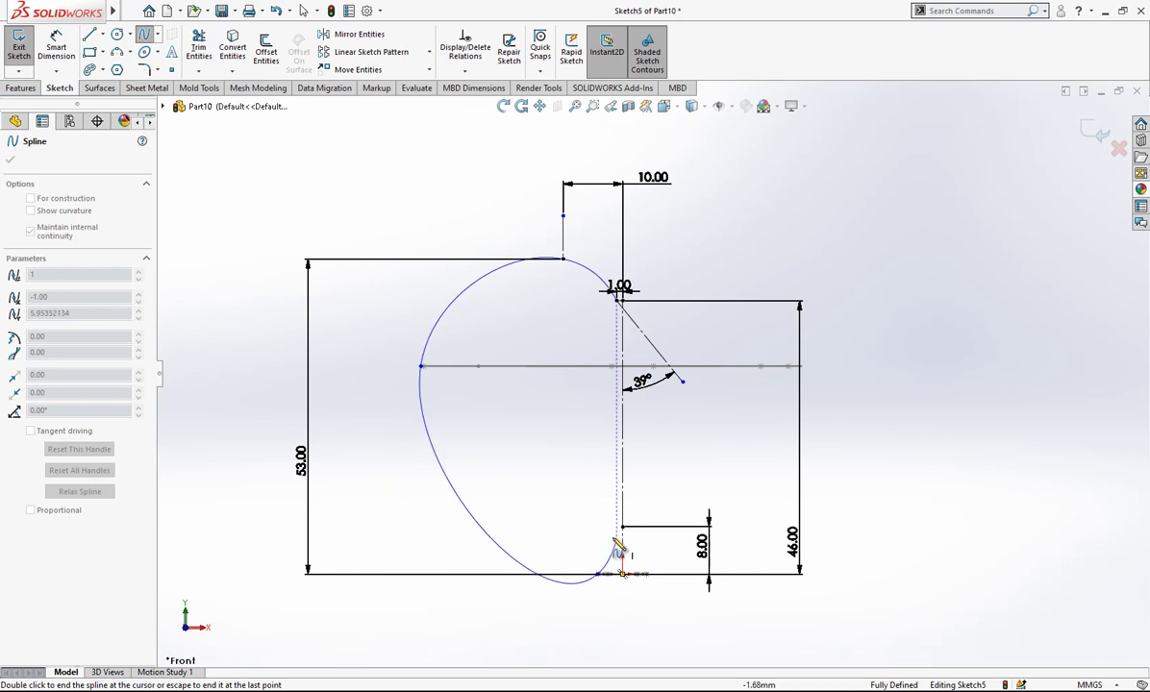
pyautogui.doubleClick(622, 527)
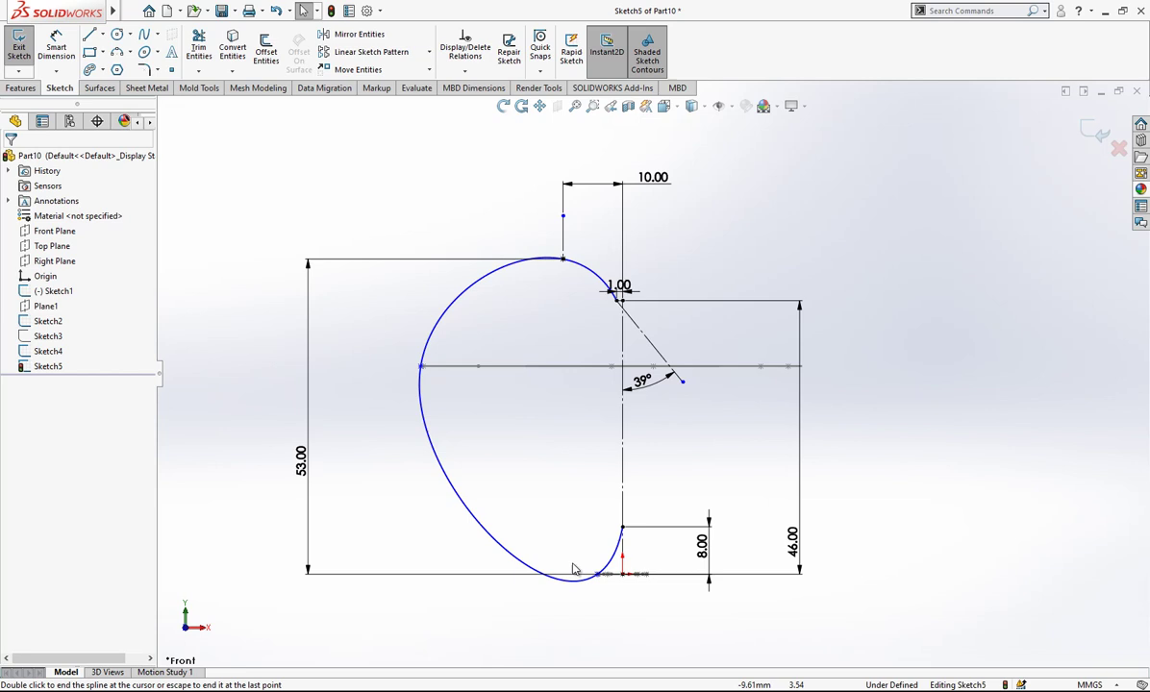
# Make the spline tangent to the angled construction line, then select it with the vertical axis
pyautogui.click(640, 335)
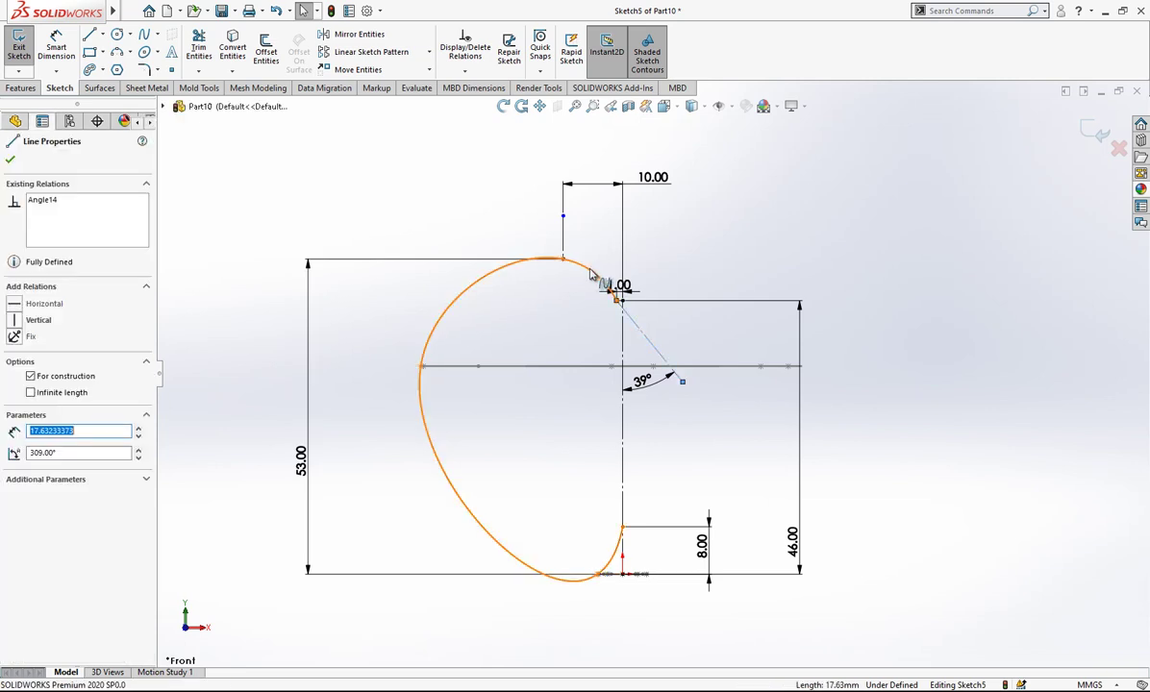
pyautogui.keyDown('ctrl'); pyautogui.click(556, 271); pyautogui.keyUp('ctrl')
pyautogui.click(53, 400)
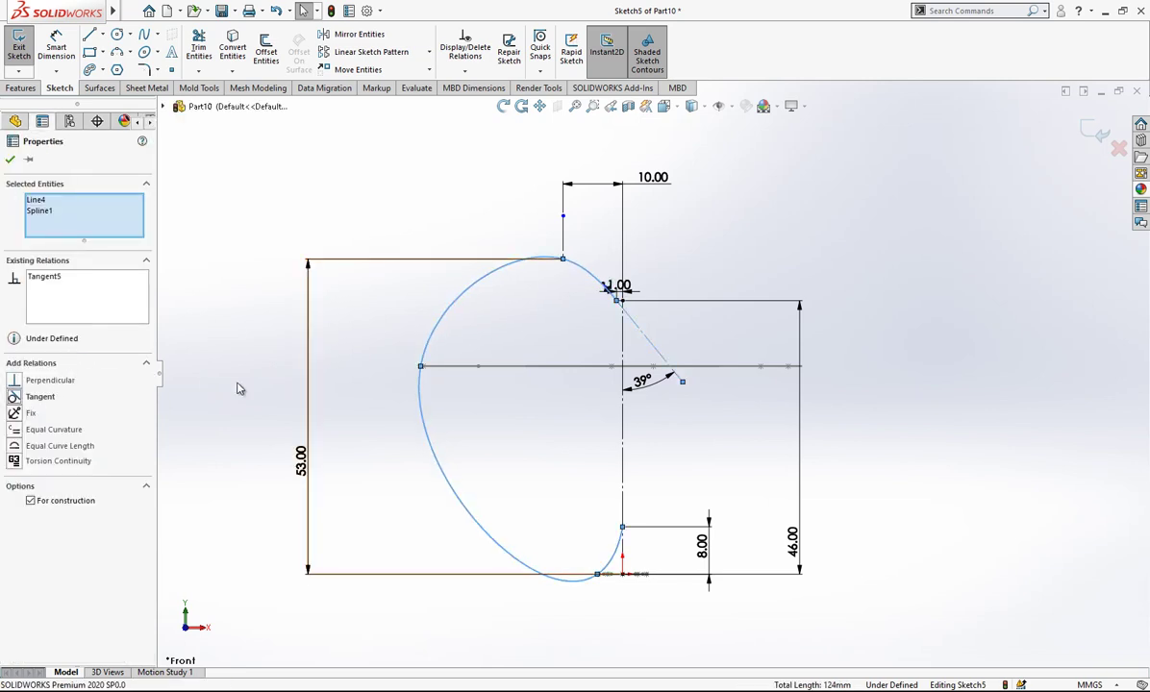
pyautogui.click(238, 389)
pyautogui.click(623, 527)
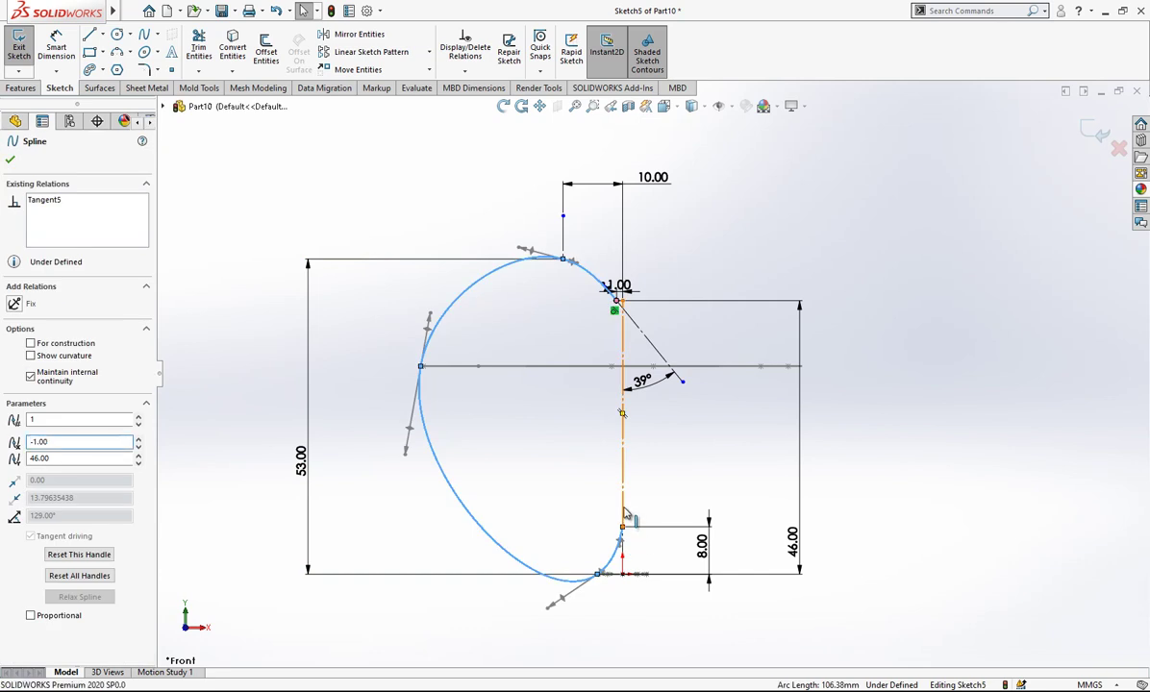
pyautogui.keyDown('ctrl'); pyautogui.click(614, 553); pyautogui.keyUp('ctrl')
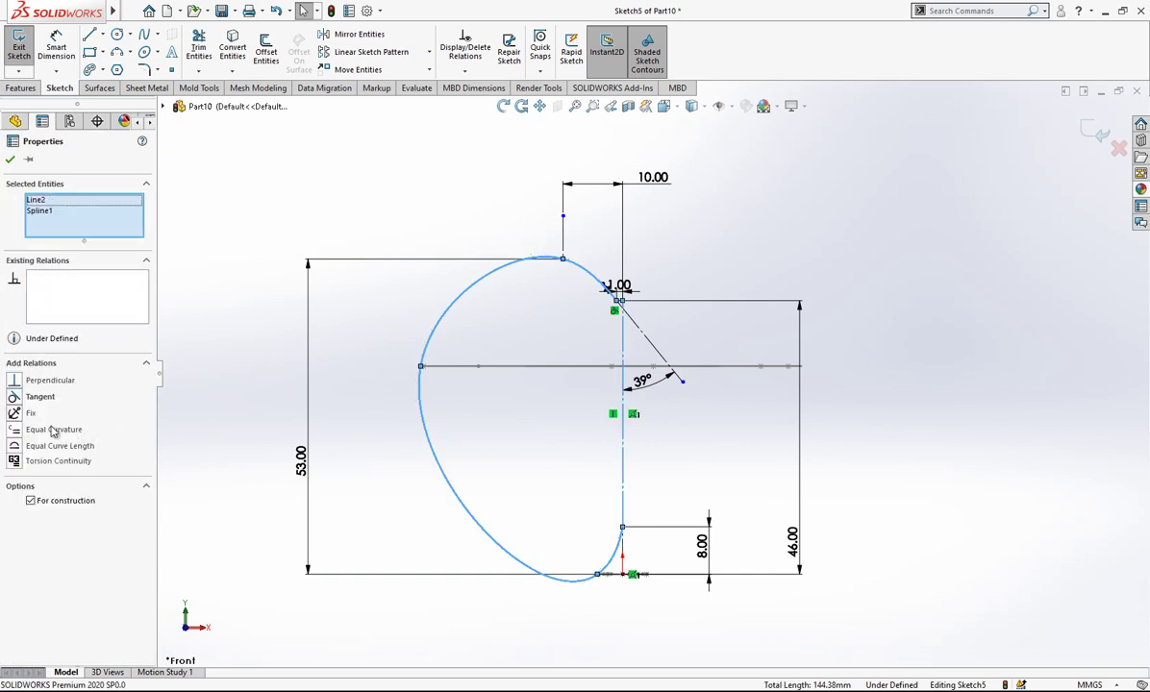
# Add Pierce relations tying the profile spline to the ellipse and the base cross-section curve
pyautogui.click(419, 517)
pyautogui.moveTo(423, 509); pyautogui.dragTo(471, 402, button='middle')
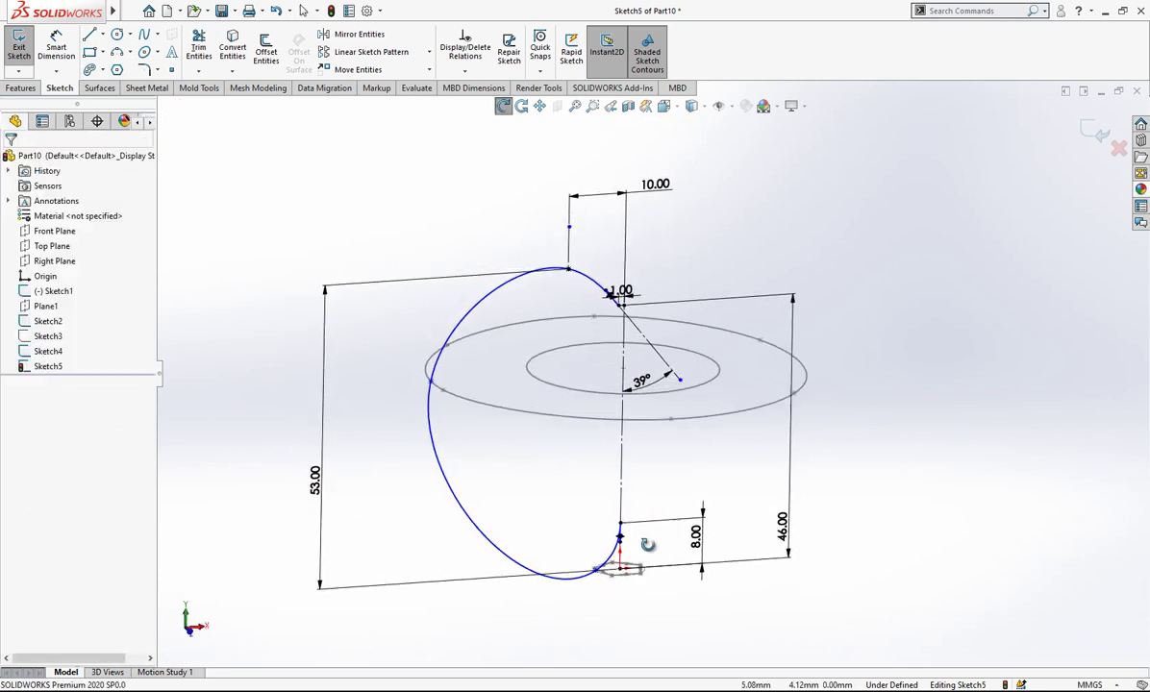
pyautogui.click(435, 388)
pyautogui.keyDown('ctrl'); pyautogui.click(431, 382); pyautogui.keyUp('ctrl')
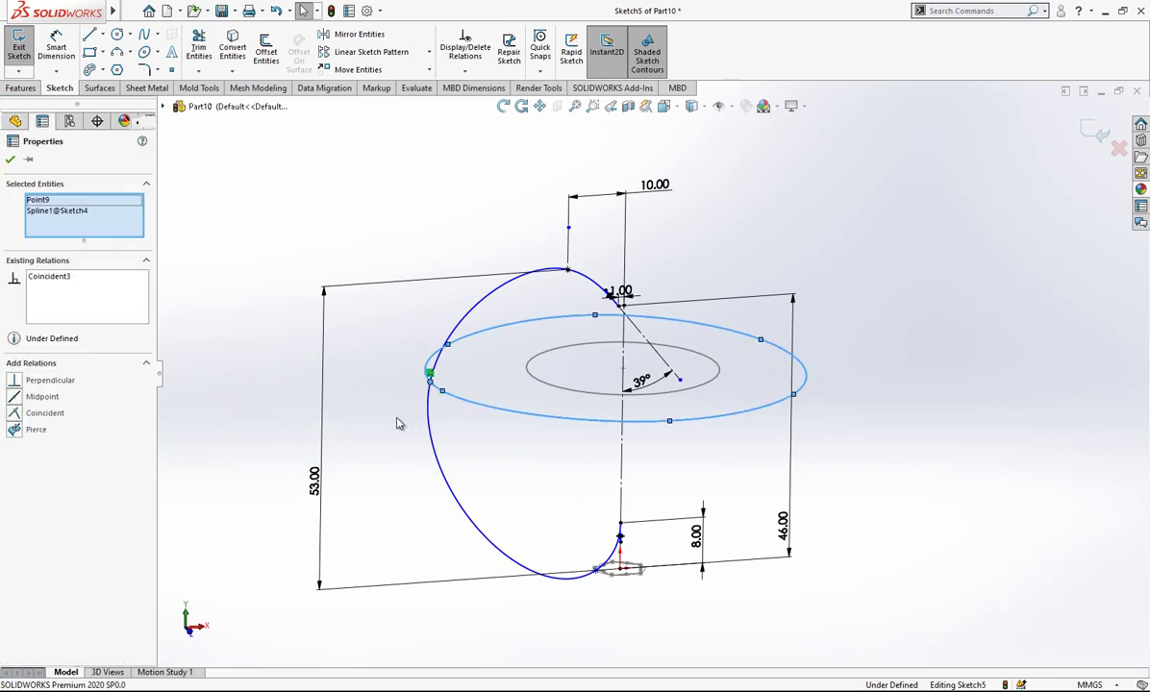
pyautogui.click(36, 430)
pyautogui.click(200, 390)
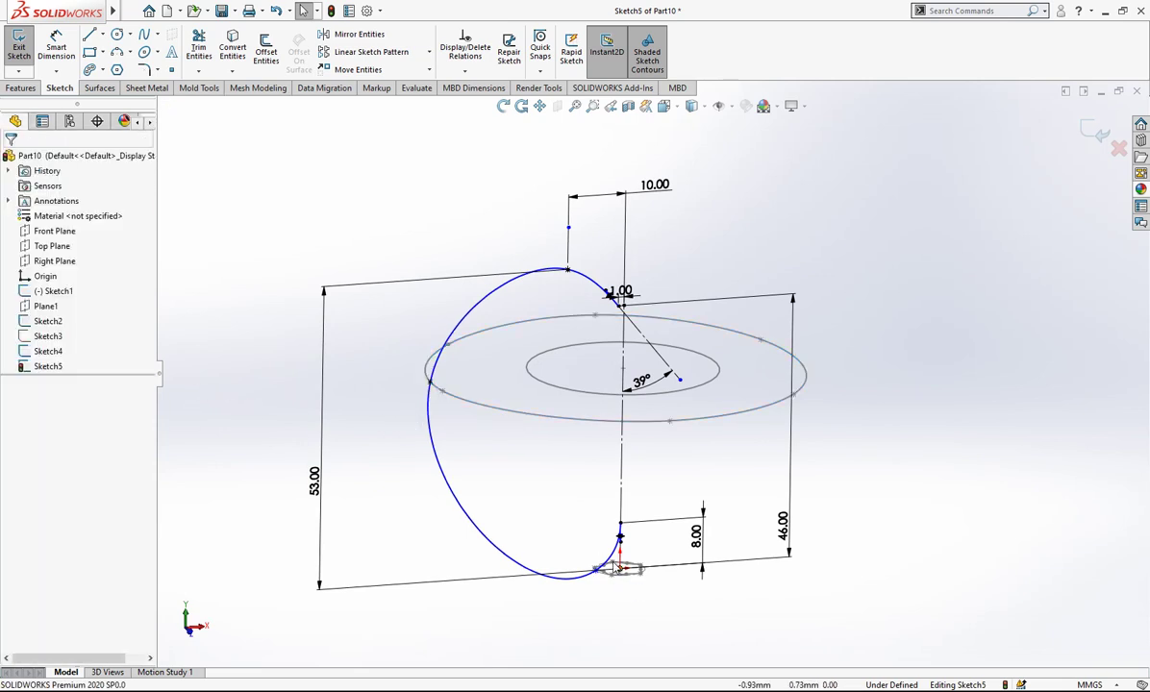
pyautogui.scroll(-3, 610, 555)
pyautogui.scroll(-3, 604, 498)
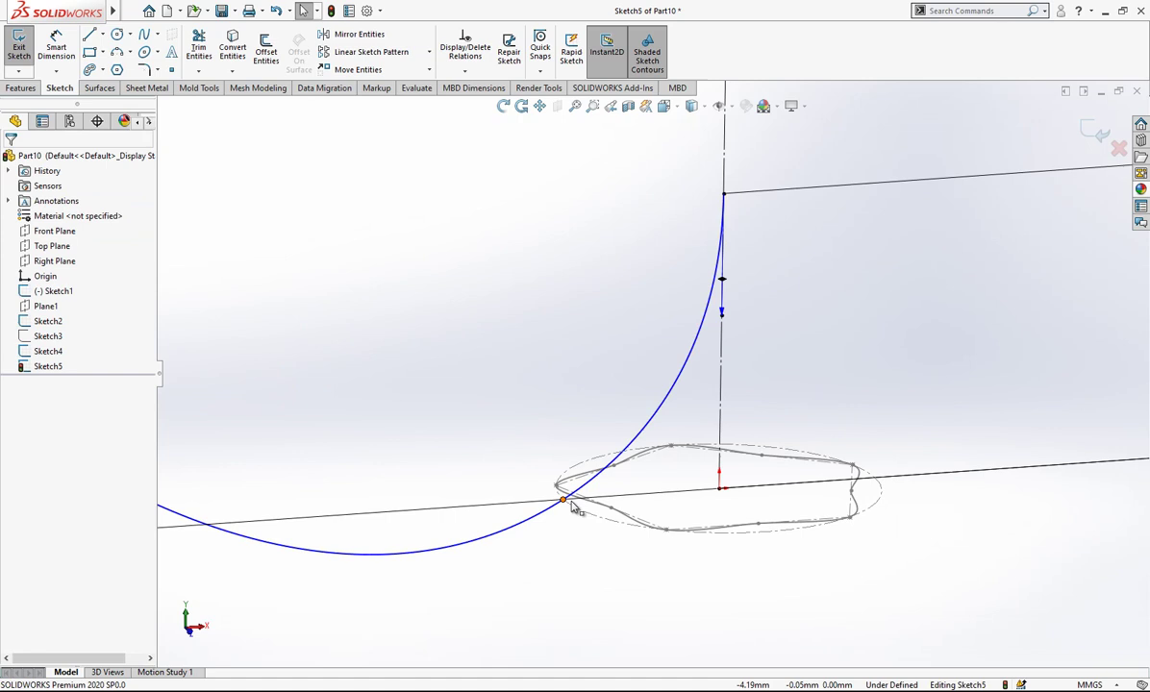
pyautogui.click(567, 502)
pyautogui.keyDown('ctrl'); pyautogui.click(596, 510); pyautogui.keyUp('ctrl')
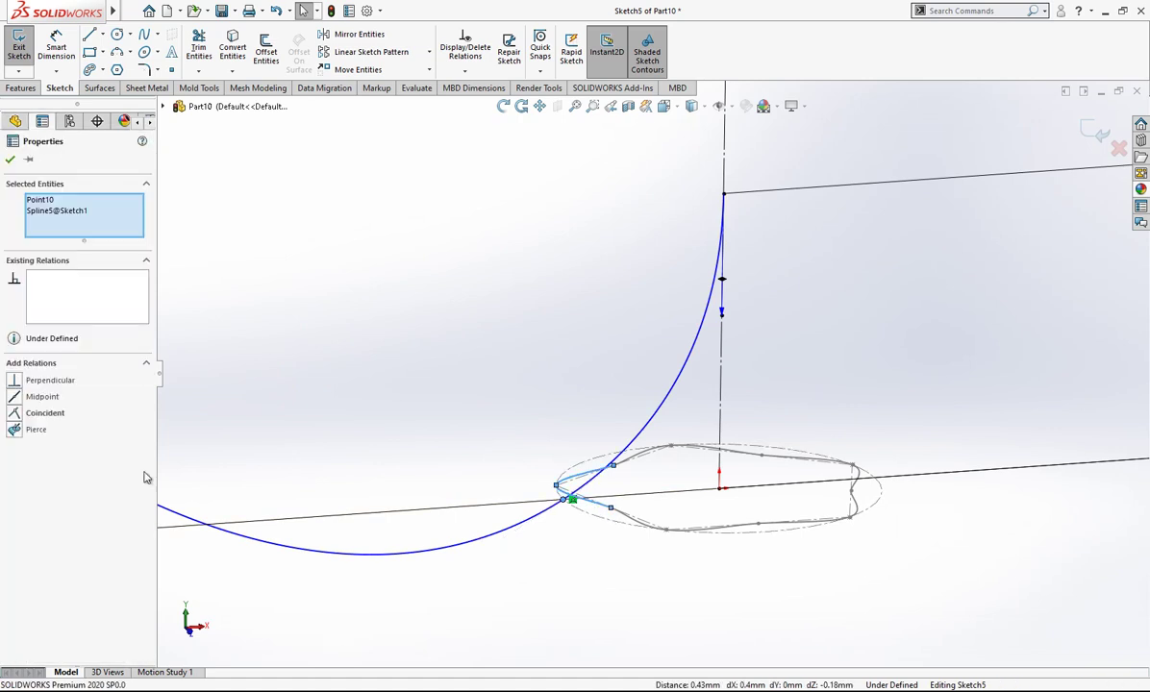
pyautogui.click(36, 430)
pyautogui.click(354, 398)
# Return to the front view and dimension the profile's base 15 mm and top 20 mm
pyautogui.scroll(3, 481, 423)
pyautogui.scroll(3, 647, 457)
pyautogui.scroll(2, 700, 224)
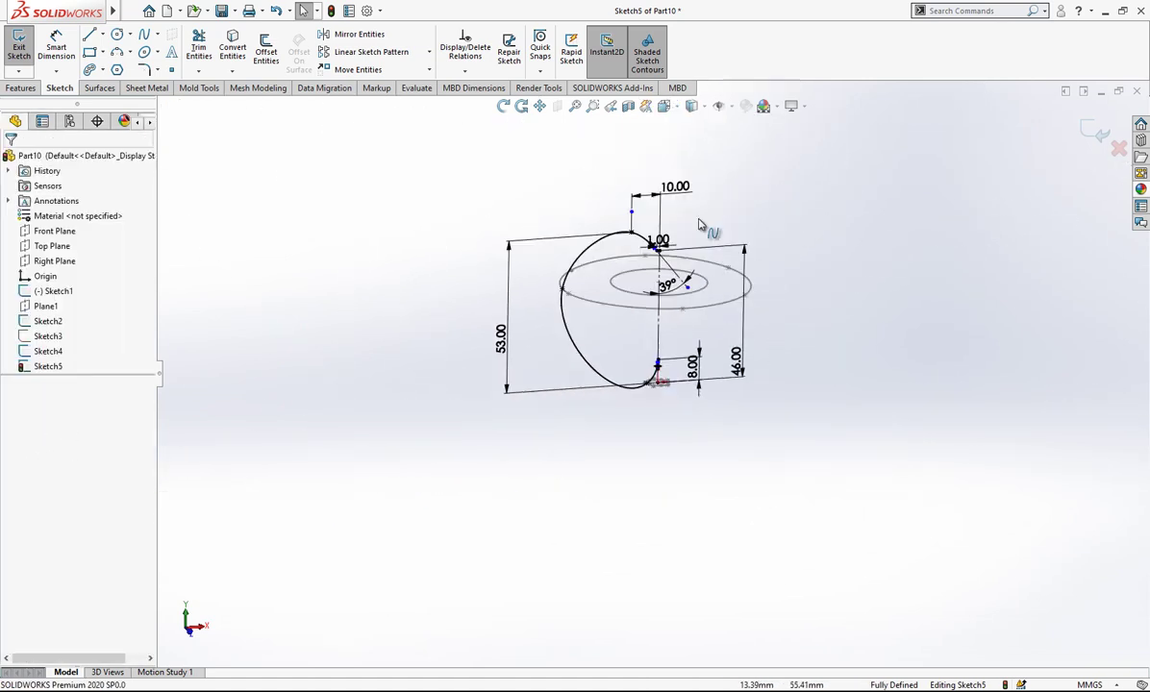
pyautogui.click(664, 105)
pyautogui.click(662, 134)
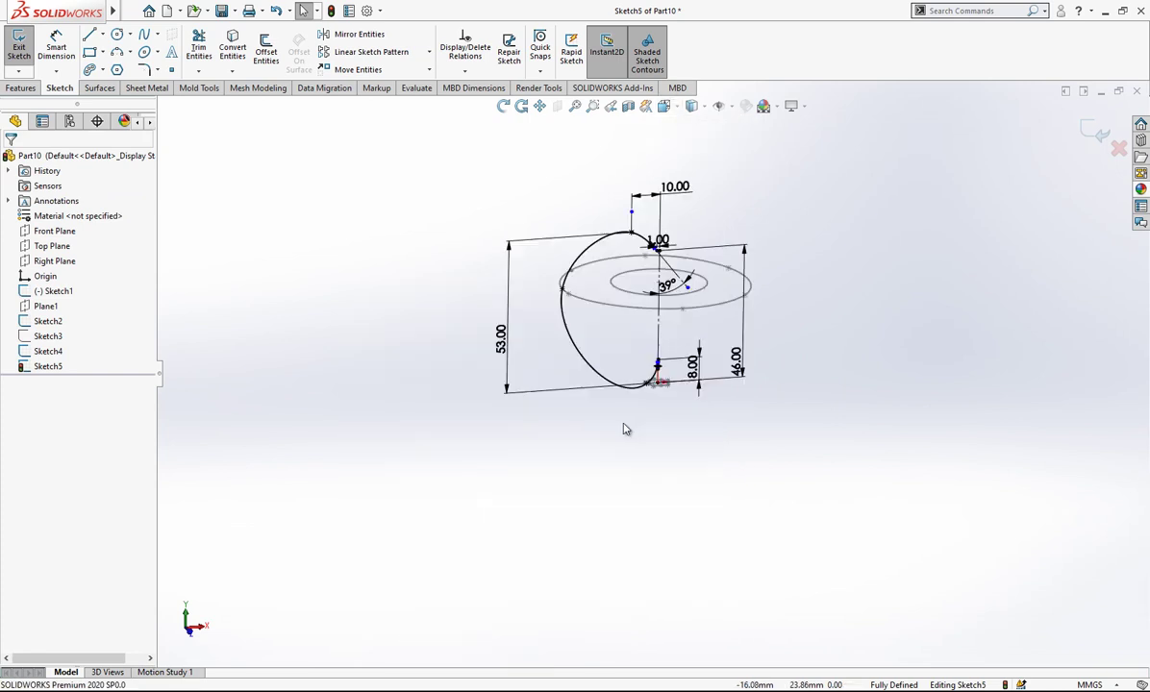
pyautogui.click(53, 56)
pyautogui.click(730, 563)
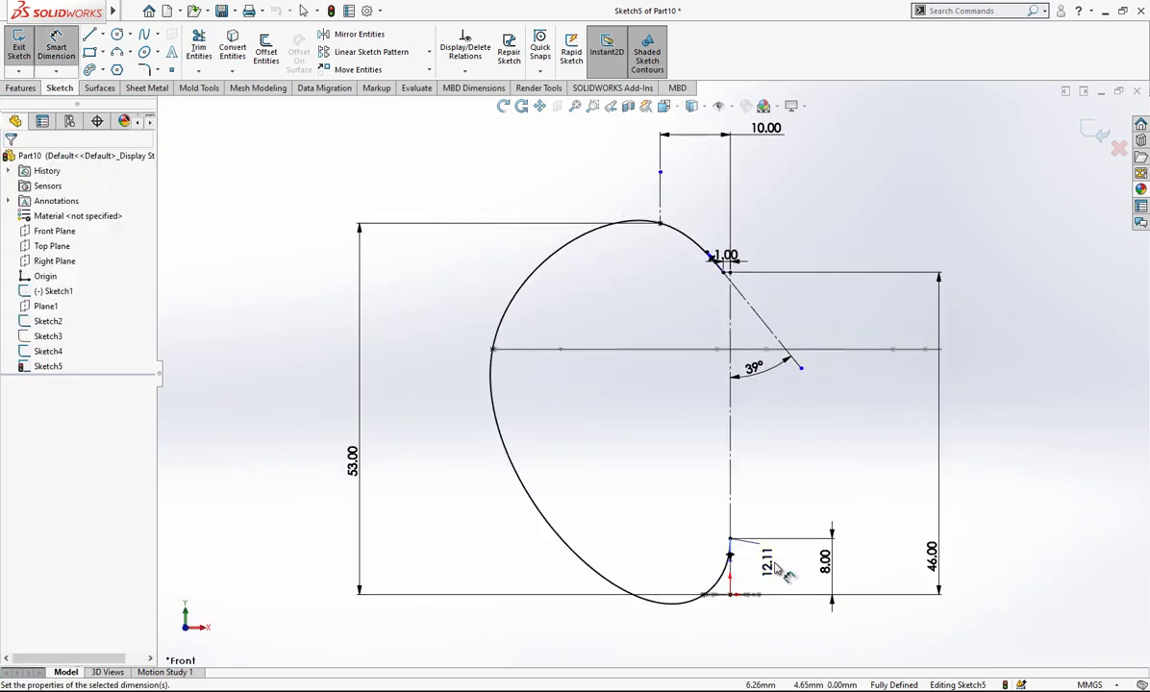
pyautogui.click(769, 558)
pyautogui.write('15')
pyautogui.press('Return')
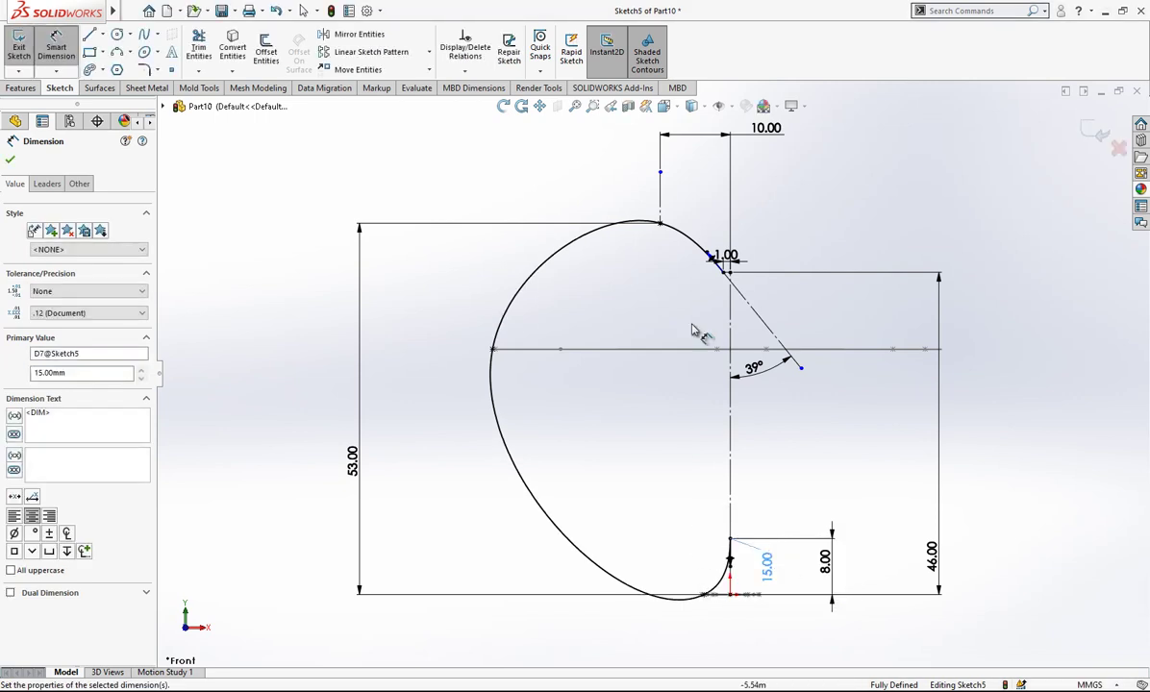
pyautogui.click(709, 246)
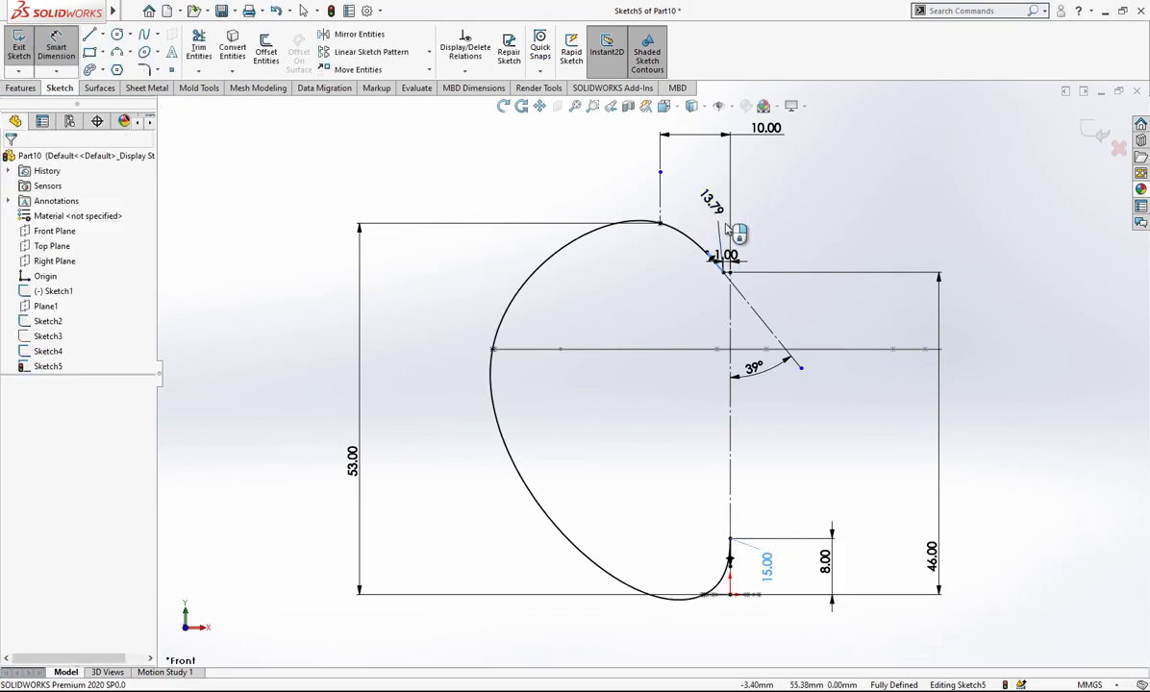
pyautogui.click(723, 226)
pyautogui.write('20')
pyautogui.press('Escape')
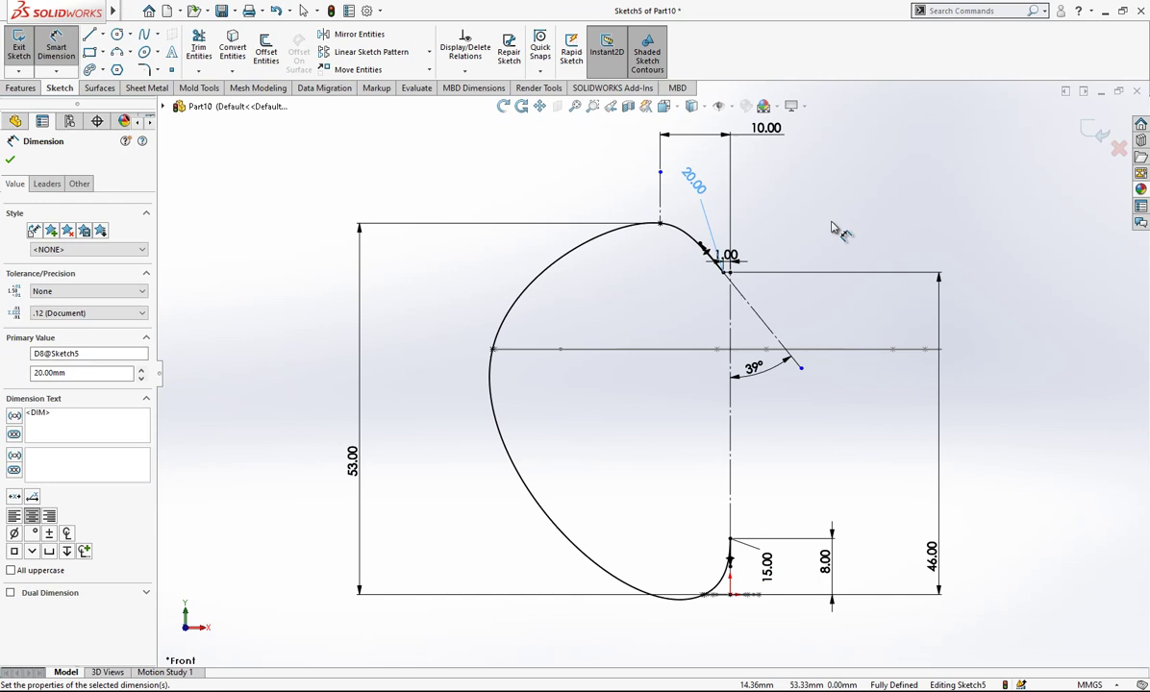
pyautogui.click(833, 228)
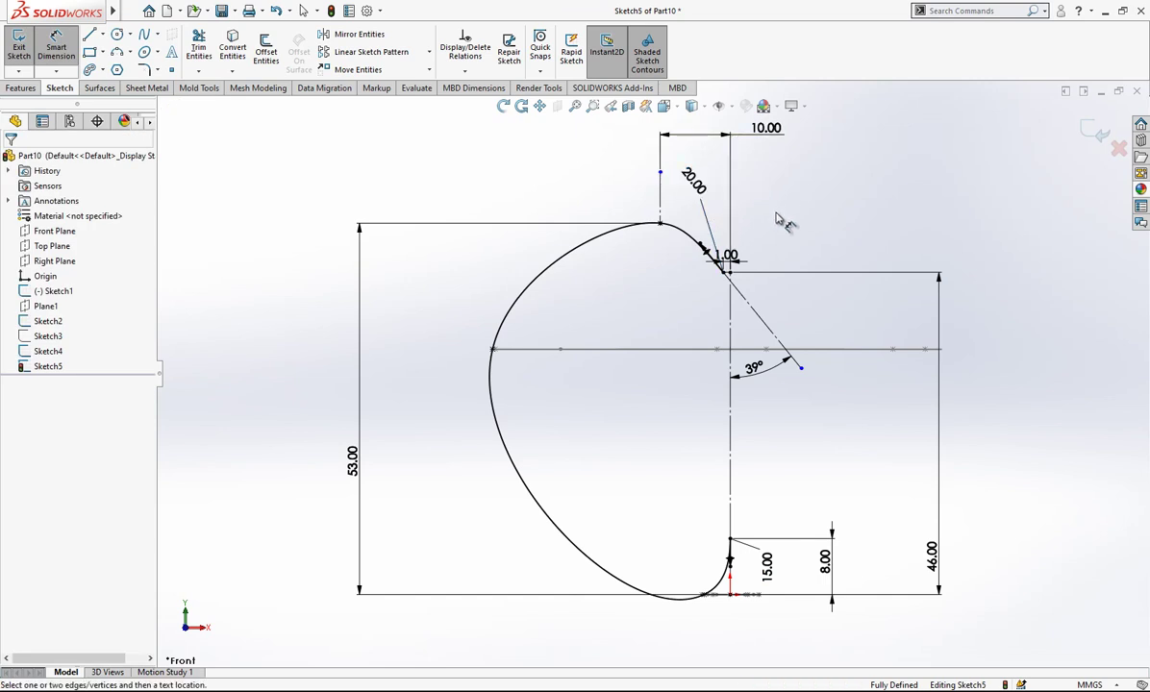
# Exit Sketch5, reopen it to review the fitted sketch, then exit again
pyautogui.click(1096, 135)
pyautogui.scroll(-4, 731, 290)
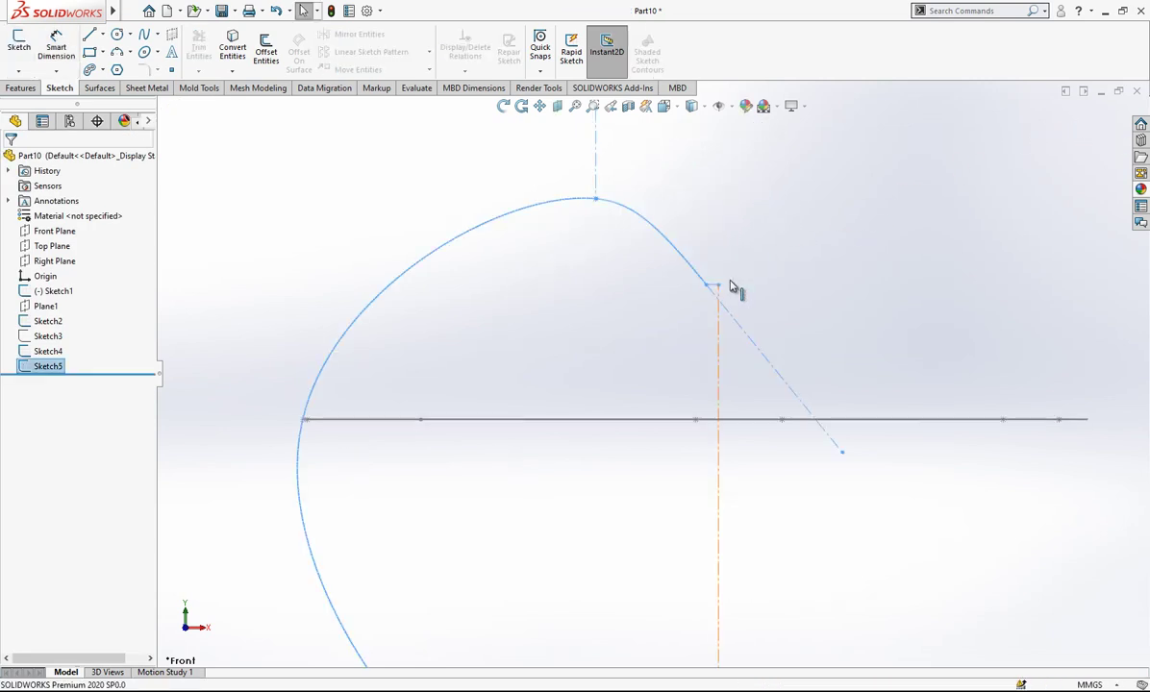
pyautogui.scroll(-3, 700, 302)
pyautogui.click(664, 294)
pyautogui.click(651, 205)
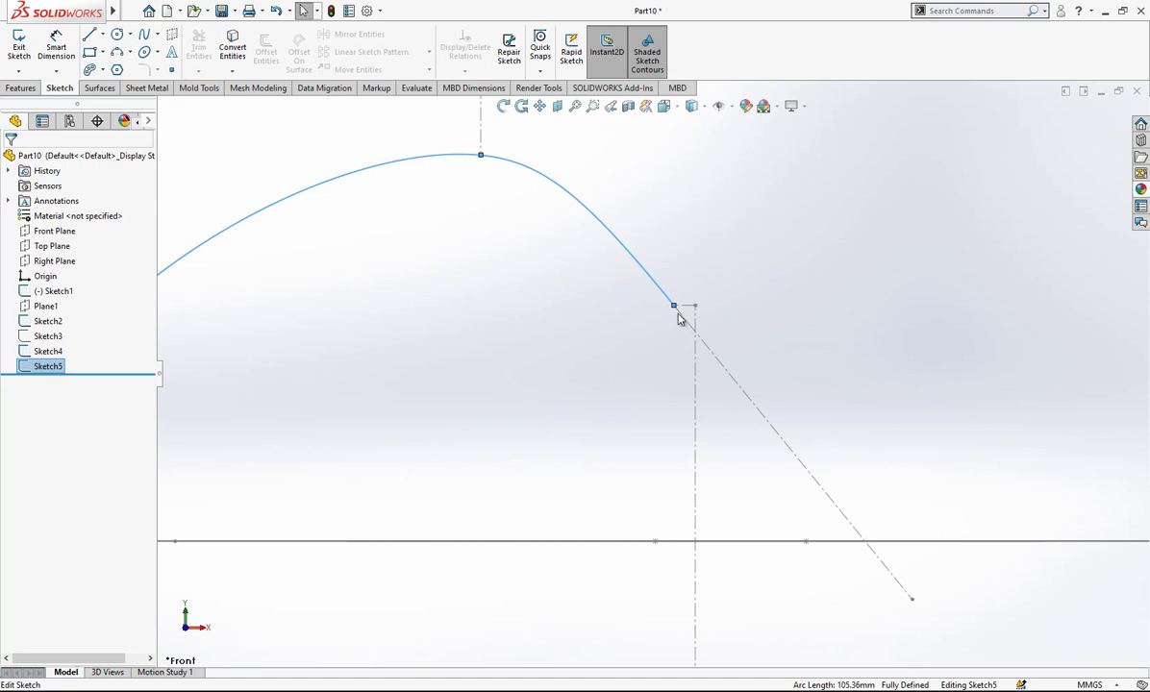
pyautogui.click(689, 308)
pyautogui.click(748, 286)
pyautogui.press('f')
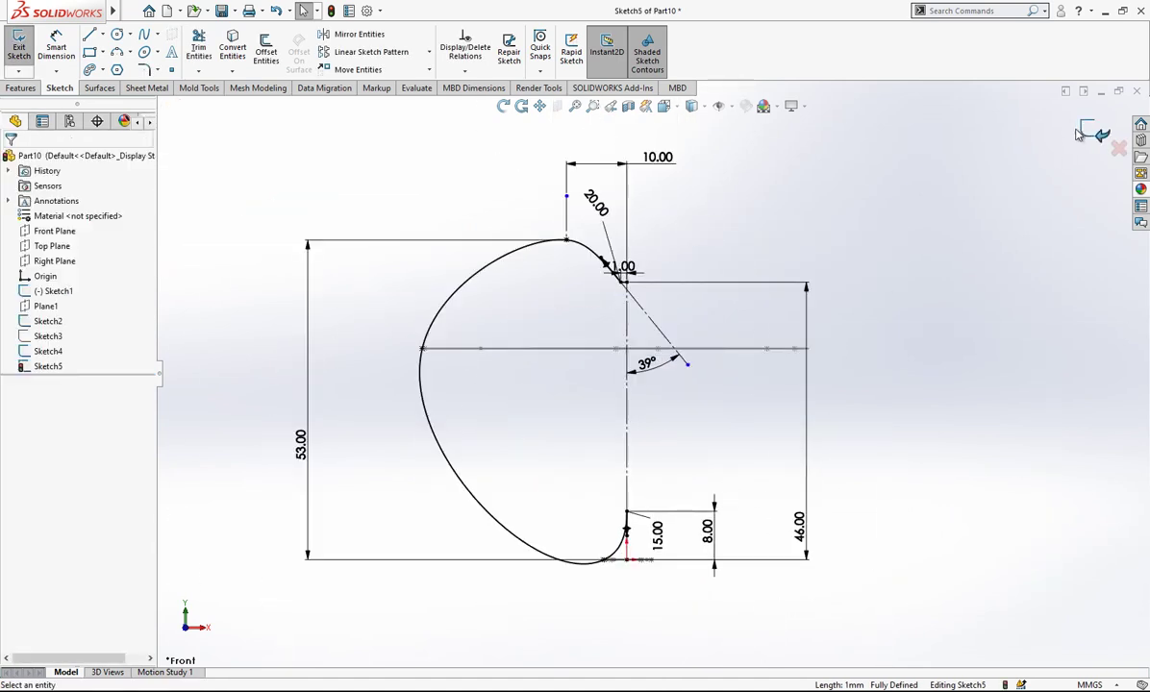
pyautogui.click(1013, 161)
# Create a swept surface: profile Sketch5, path Sketch2, guides Sketch4 and Sketch1, no merged smooth faces
pyautogui.moveTo(739, 306); pyautogui.dragTo(753, 357, button='middle')
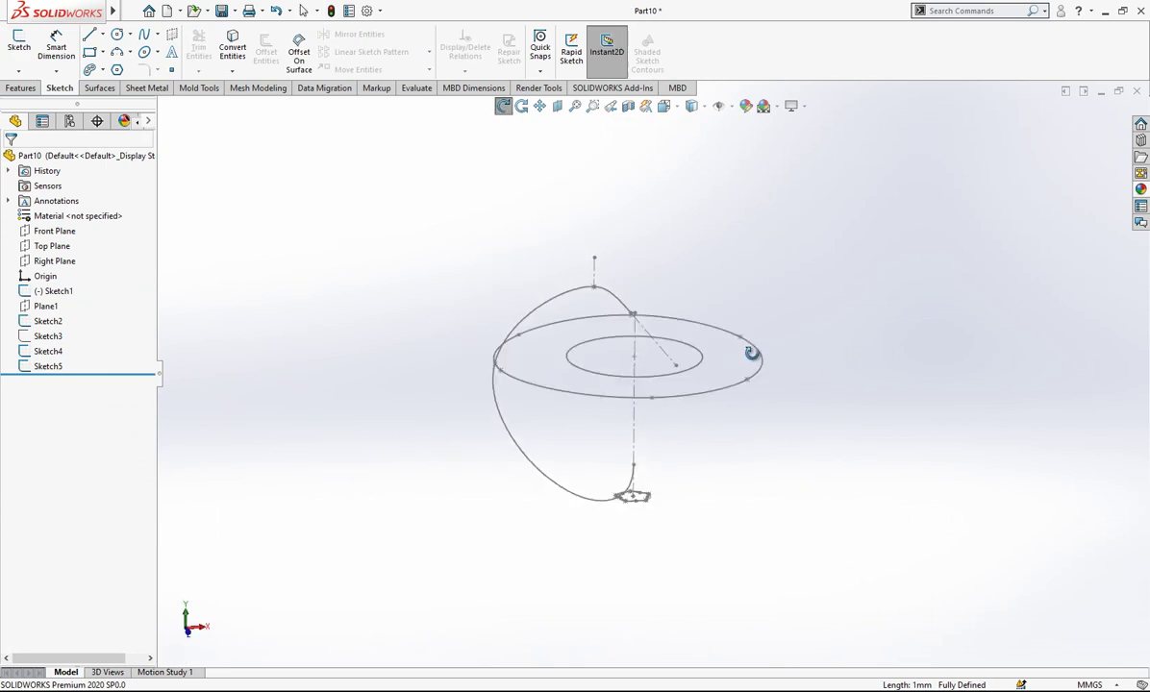
pyautogui.scroll(-2, 615, 358)
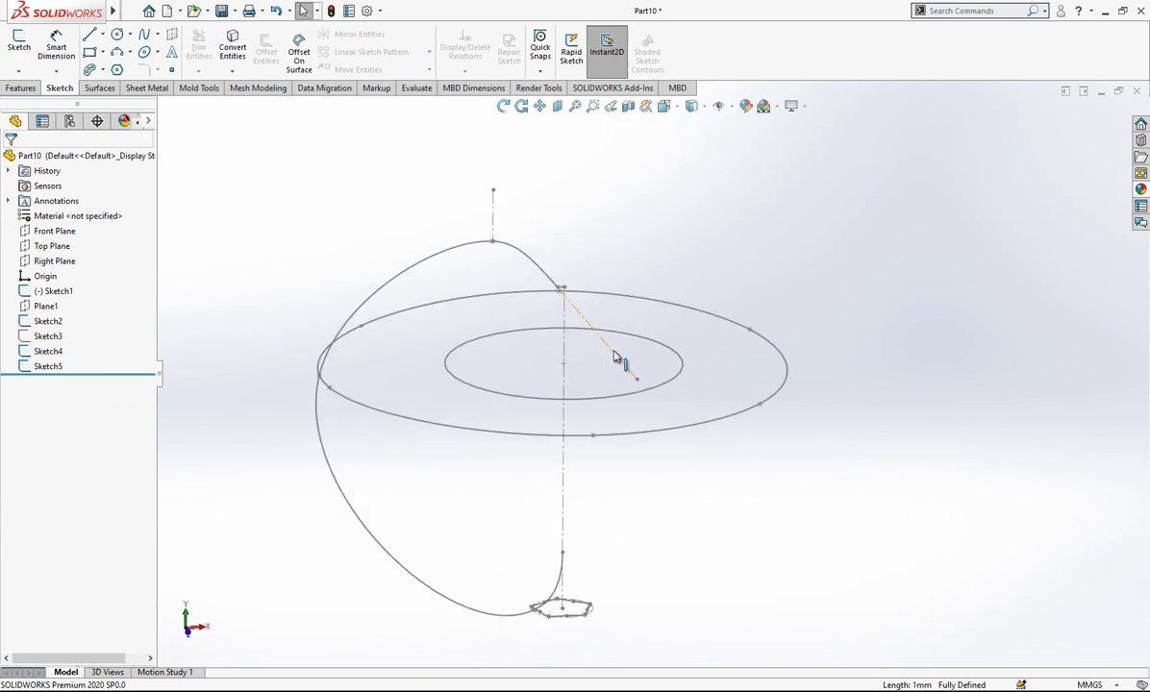
pyautogui.click(100, 88)
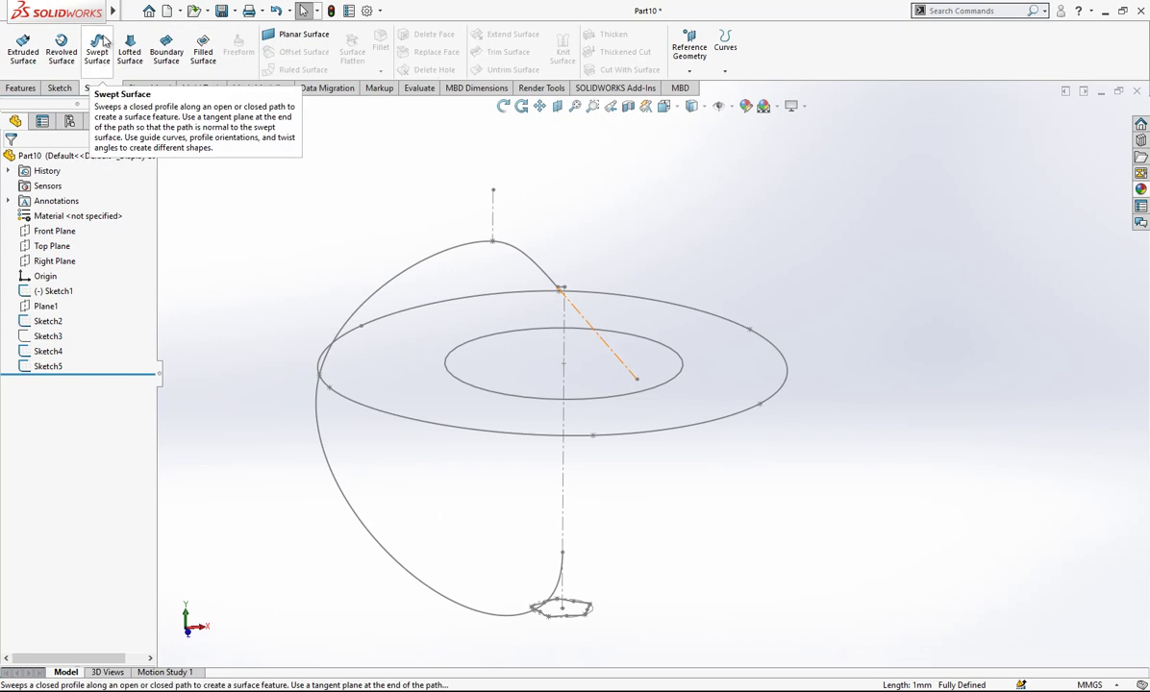
pyautogui.click(100, 43)
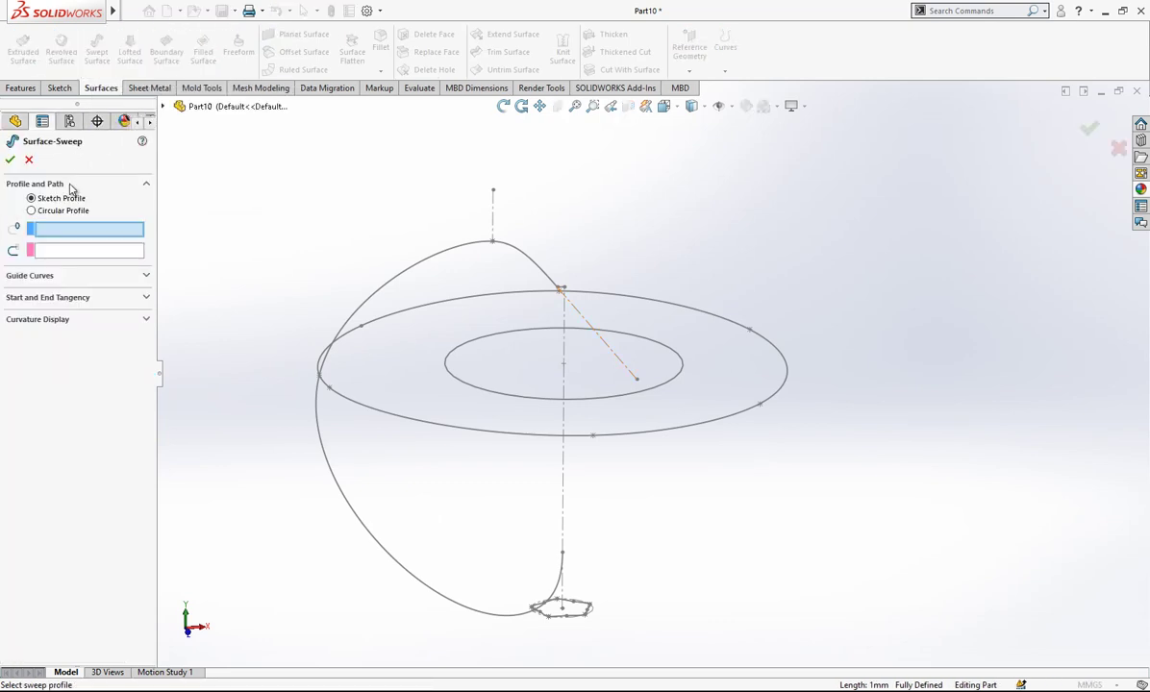
pyautogui.click(359, 317)
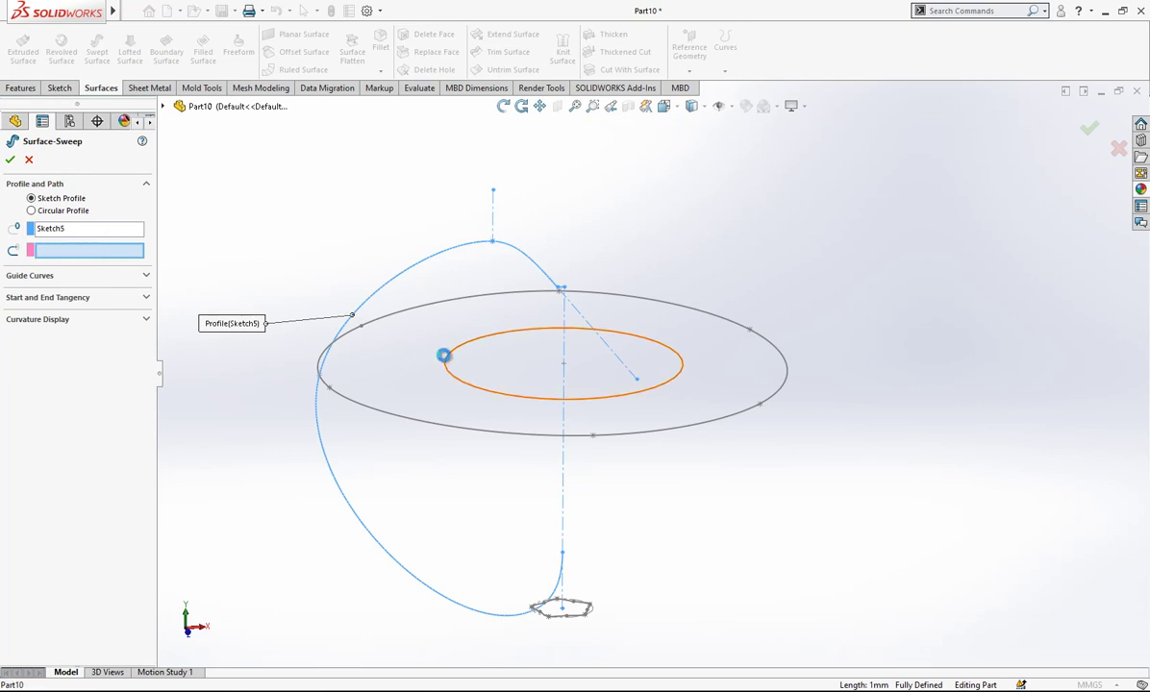
pyautogui.click(443, 357)
pyautogui.click(56, 279)
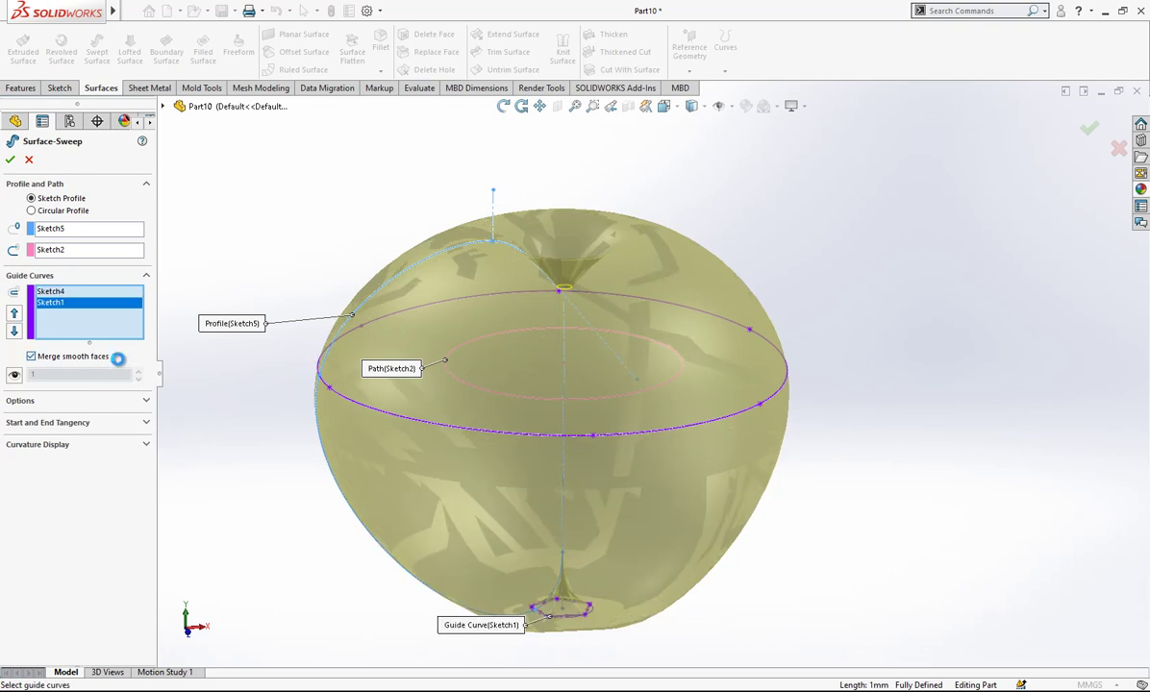
pyautogui.click(115, 356)
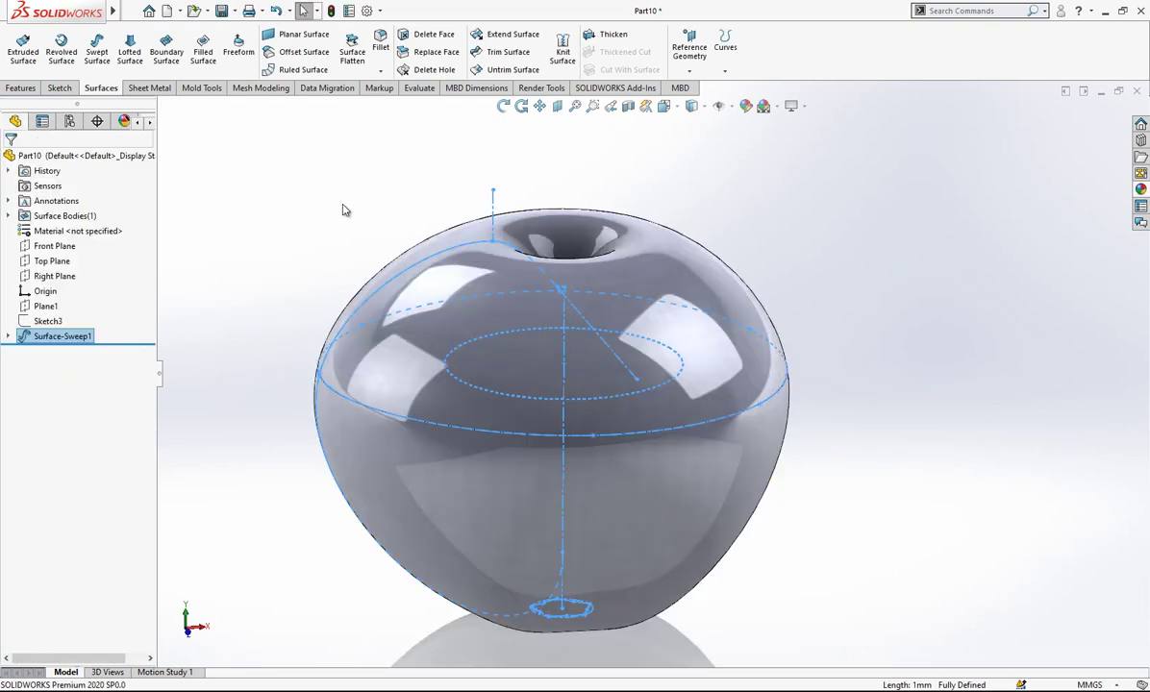
# Thicken Surface-Sweep1 with Create solid from enclosed volume, producing Thicken1
pyautogui.moveTo(612, 338); pyautogui.dragTo(661, 341, button='middle')
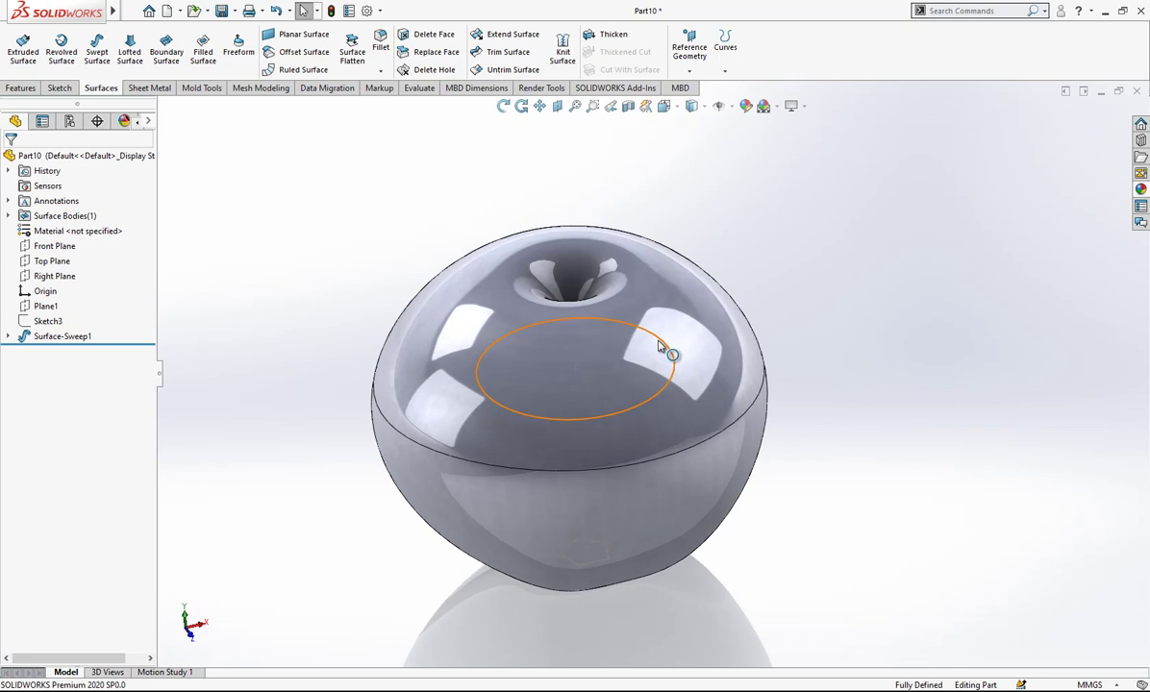
pyautogui.click(670, 344)
pyautogui.moveTo(623, 376)
pyautogui.mouseDown(button='middle')
pyautogui.moveTo(640, 344)
pyautogui.moveTo(801, 307)
pyautogui.moveTo(560, 431)
pyautogui.moveTo(487, 530)
pyautogui.moveTo(607, 402)
pyautogui.moveTo(678, 375)
pyautogui.mouseUp(button='middle')
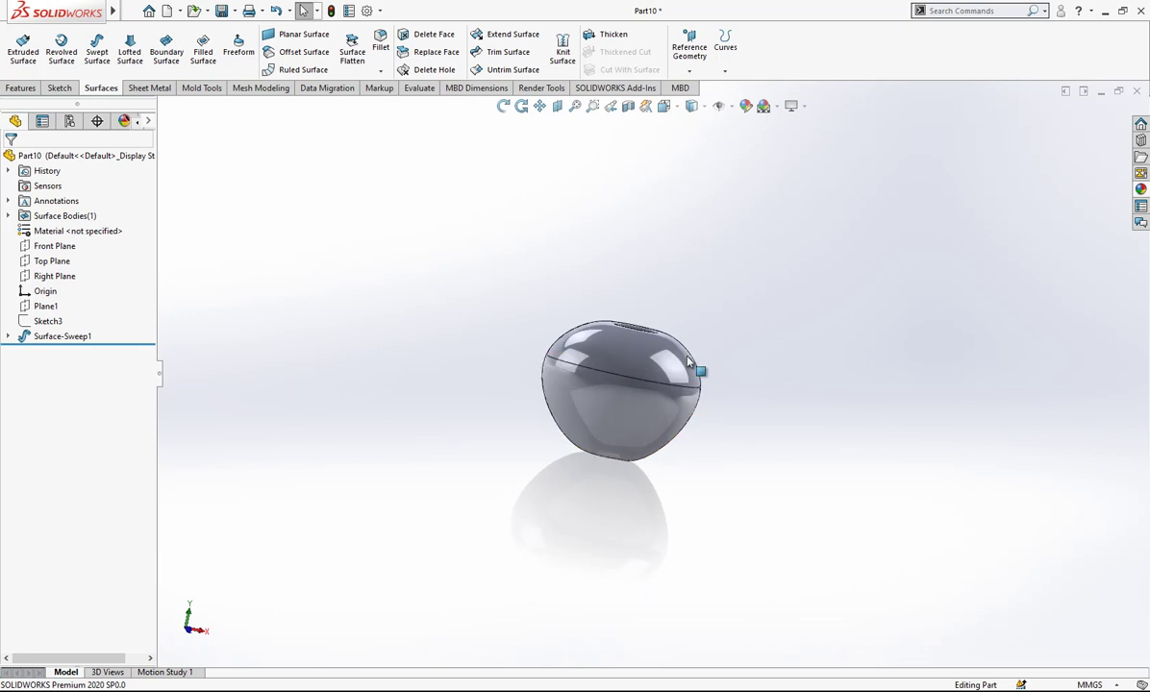
pyautogui.click(607, 34)
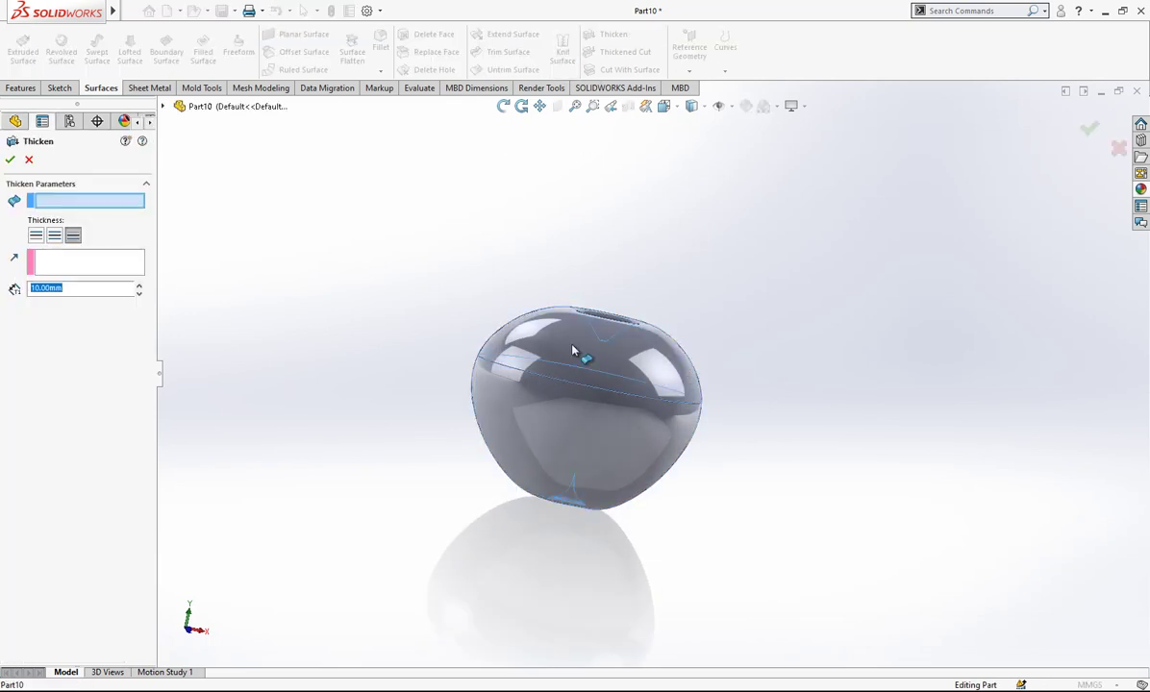
pyautogui.click(534, 321)
pyautogui.click(116, 315)
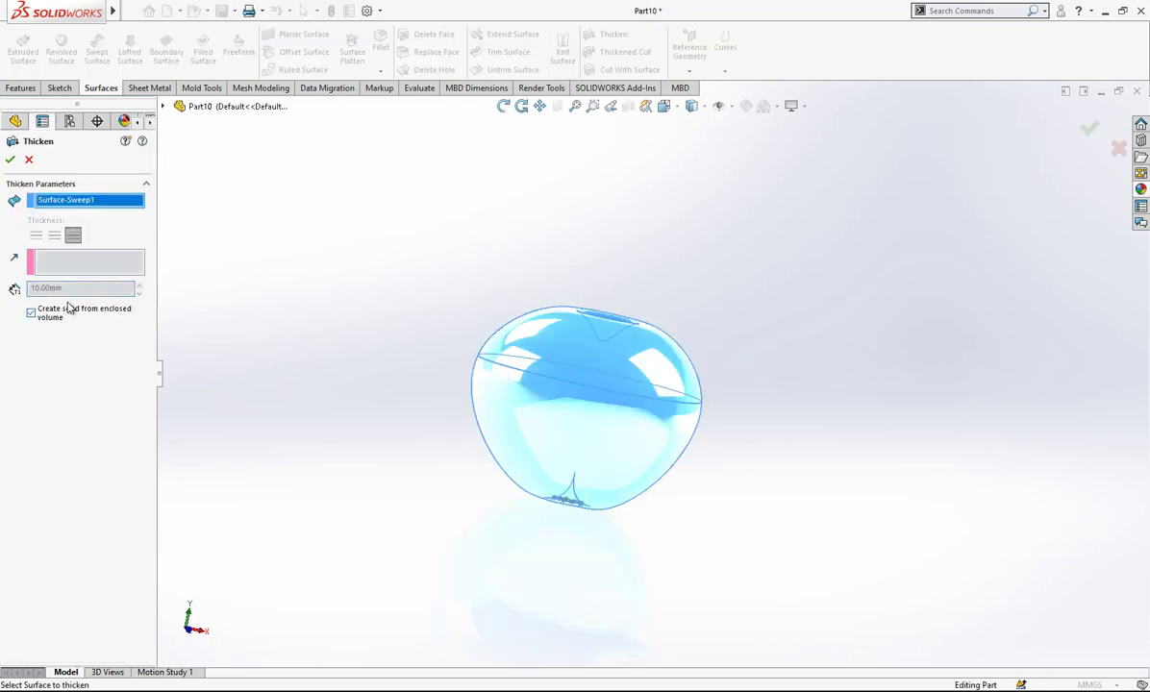
pyautogui.click(10, 160)
pyautogui.moveTo(422, 267)
pyautogui.mouseDown(button='middle')
pyautogui.moveTo(602, 411)
pyautogui.moveTo(570, 437)
pyautogui.moveTo(607, 357)
pyautogui.mouseUp(button='middle')
# Apply the Painted candy apple red appearance to the apple body
pyautogui.scroll(-2, 606, 358)
pyautogui.click(1141, 190)
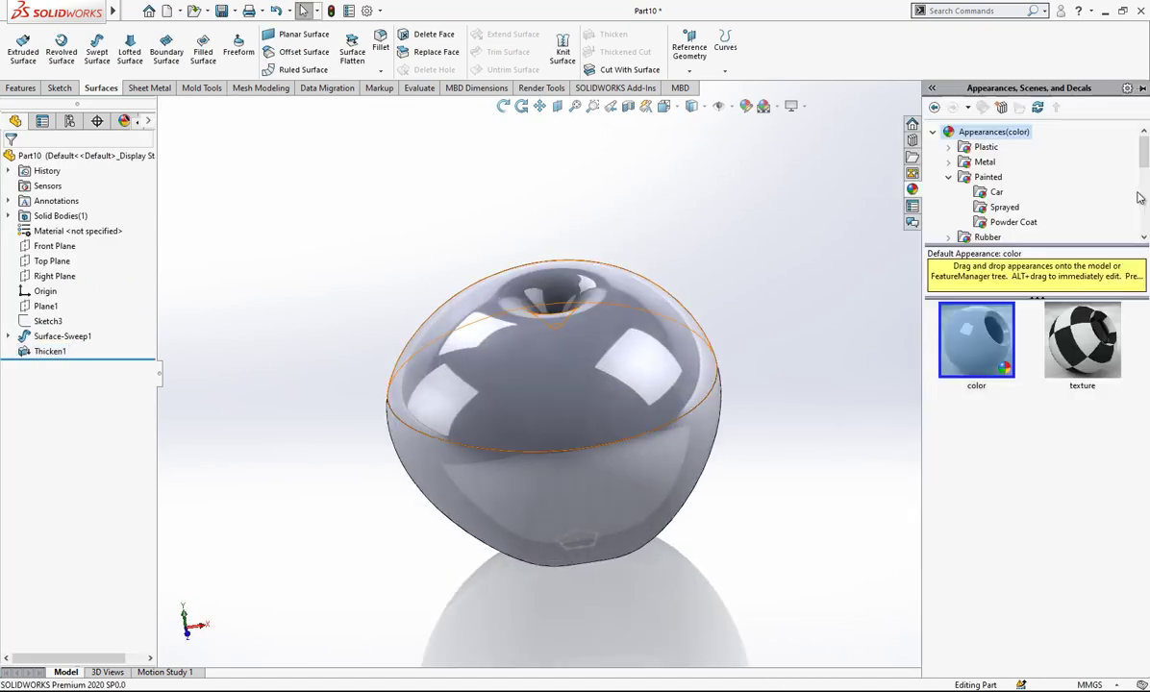
pyautogui.click(990, 179)
pyautogui.moveTo(995, 360); pyautogui.dragTo(629, 356)
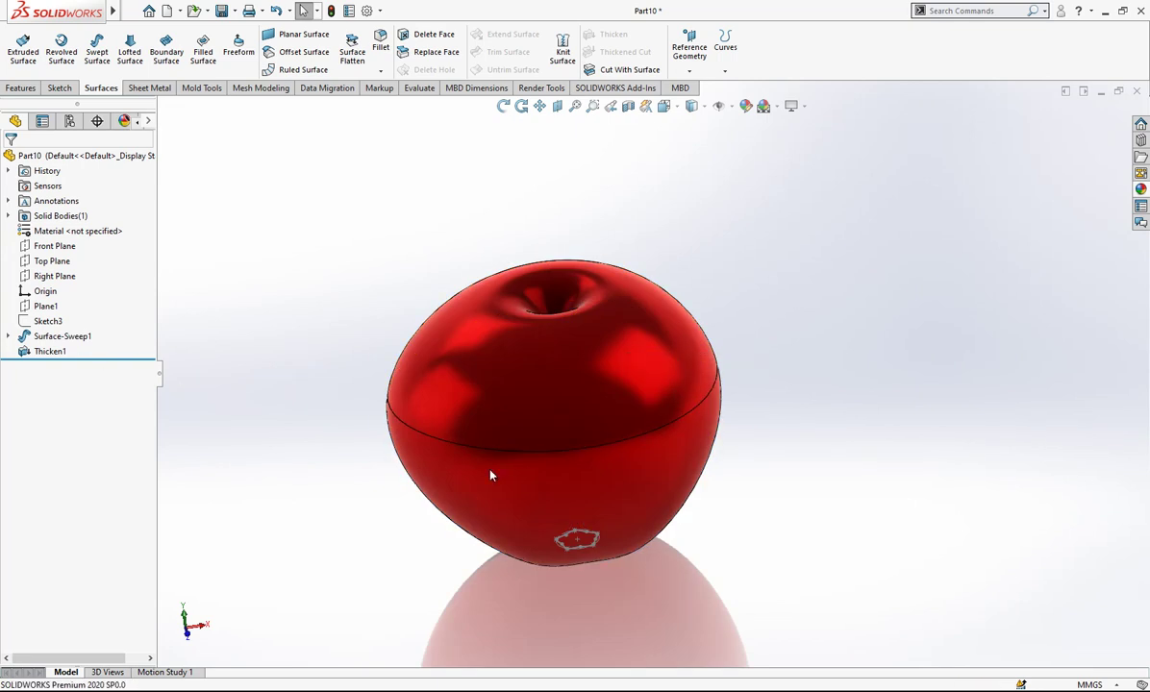
# Hide Sketch1 at the apple's base and view the apple from the front
pyautogui.click(578, 540)
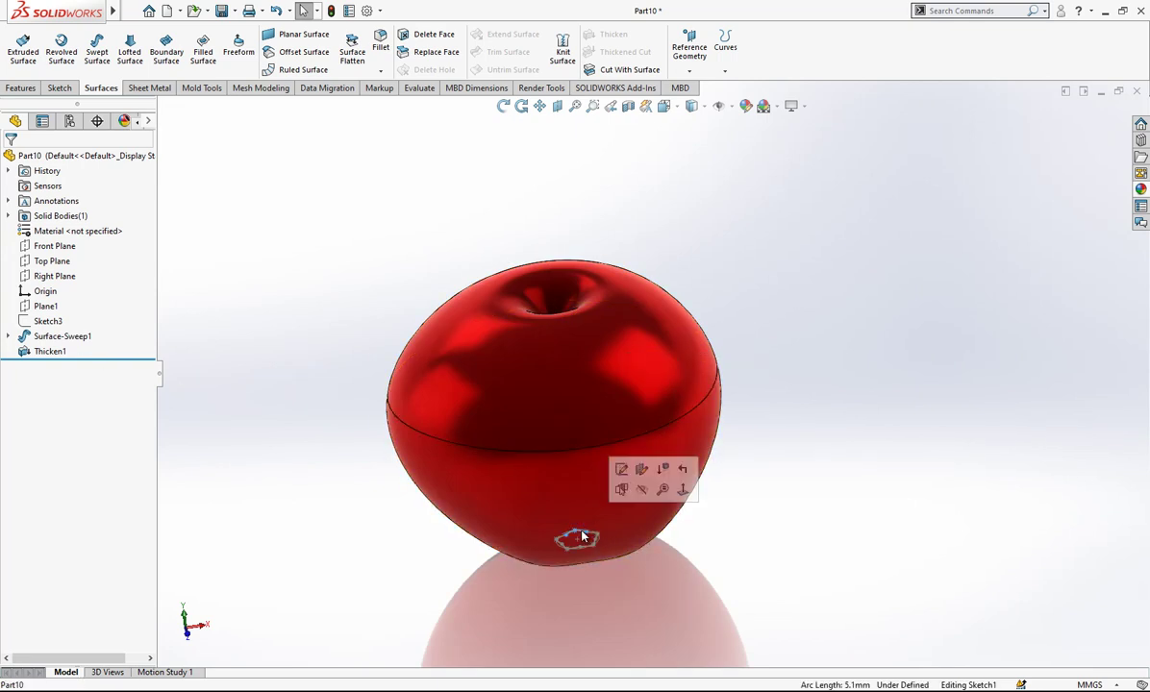
pyautogui.click(642, 492)
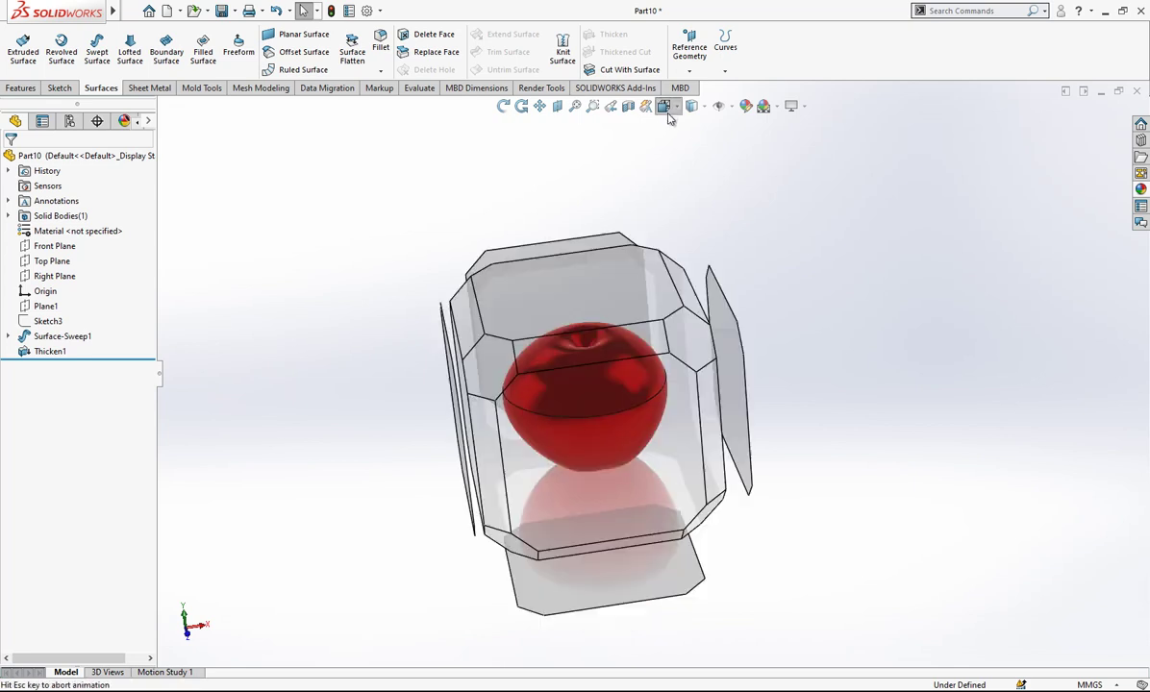
pyautogui.click(55, 246)
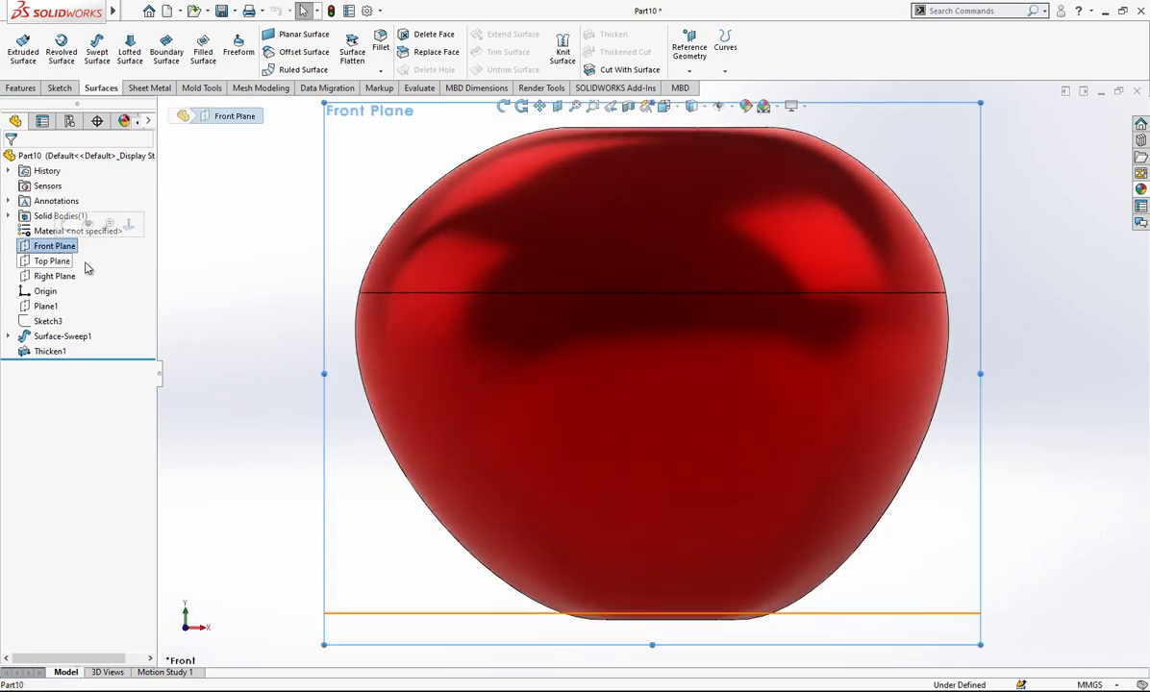
pyautogui.scroll(3, 659, 320)
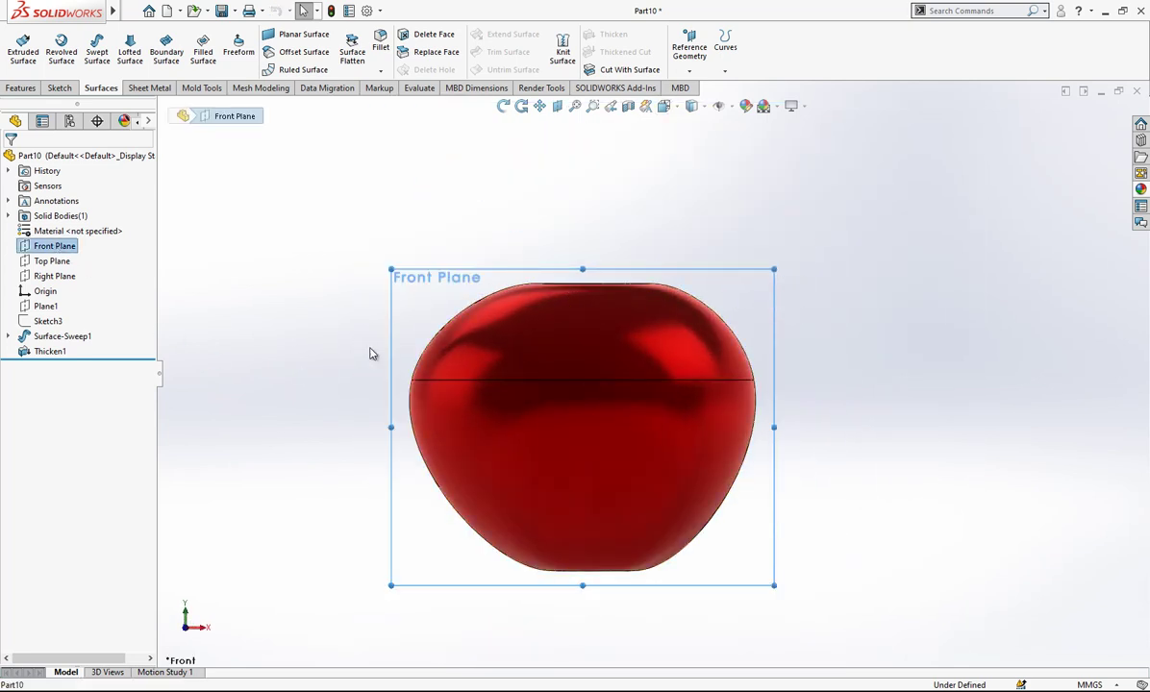
# Start a Front Plane sketch with hidden lines dashed and draw a 3-point stem arc from the top notch
pyautogui.rightClick(57, 248)
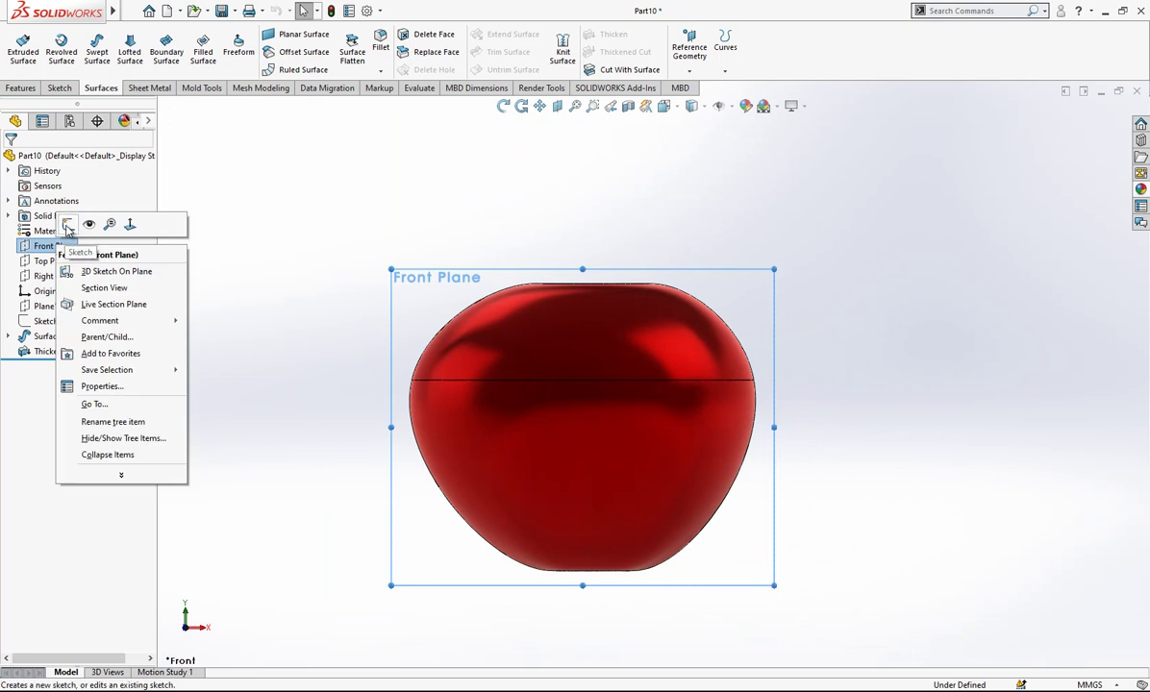
pyautogui.click(66, 220)
pyautogui.click(704, 107)
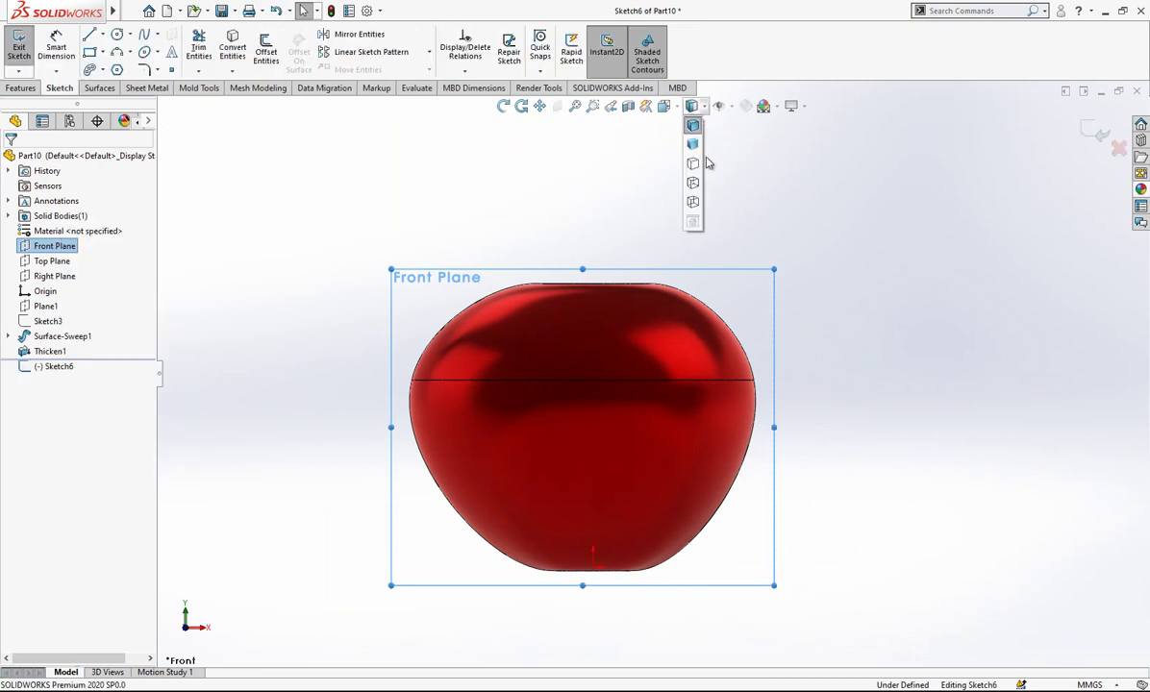
pyautogui.click(693, 183)
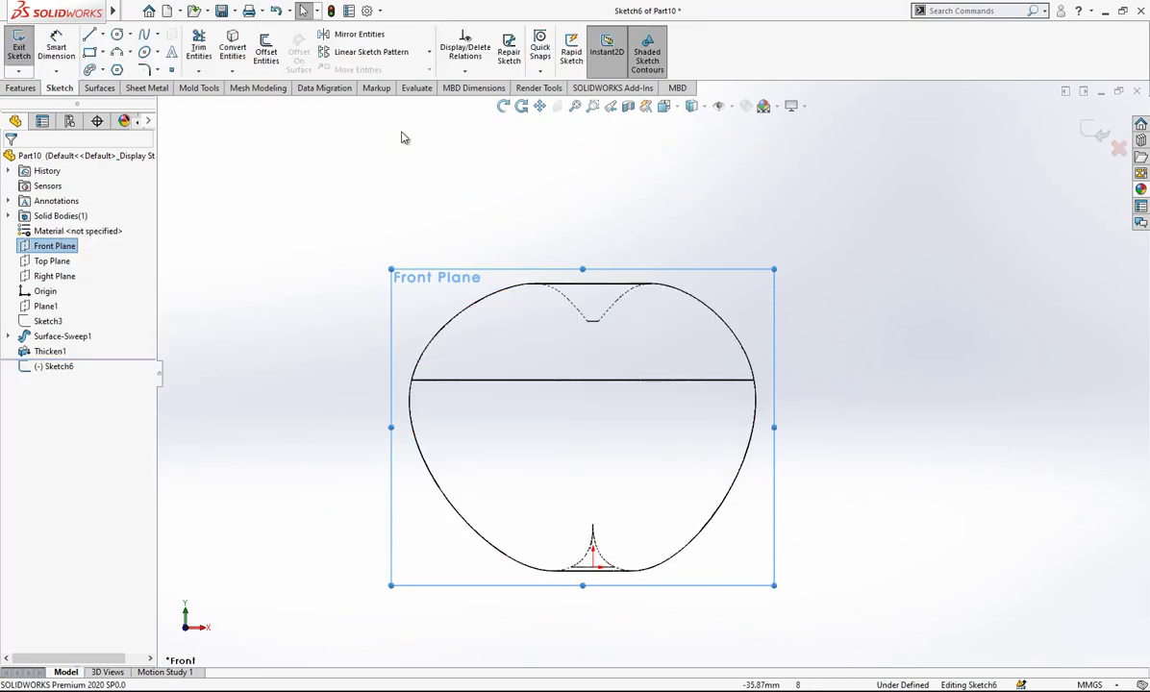
pyautogui.click(117, 53)
pyautogui.click(593, 320)
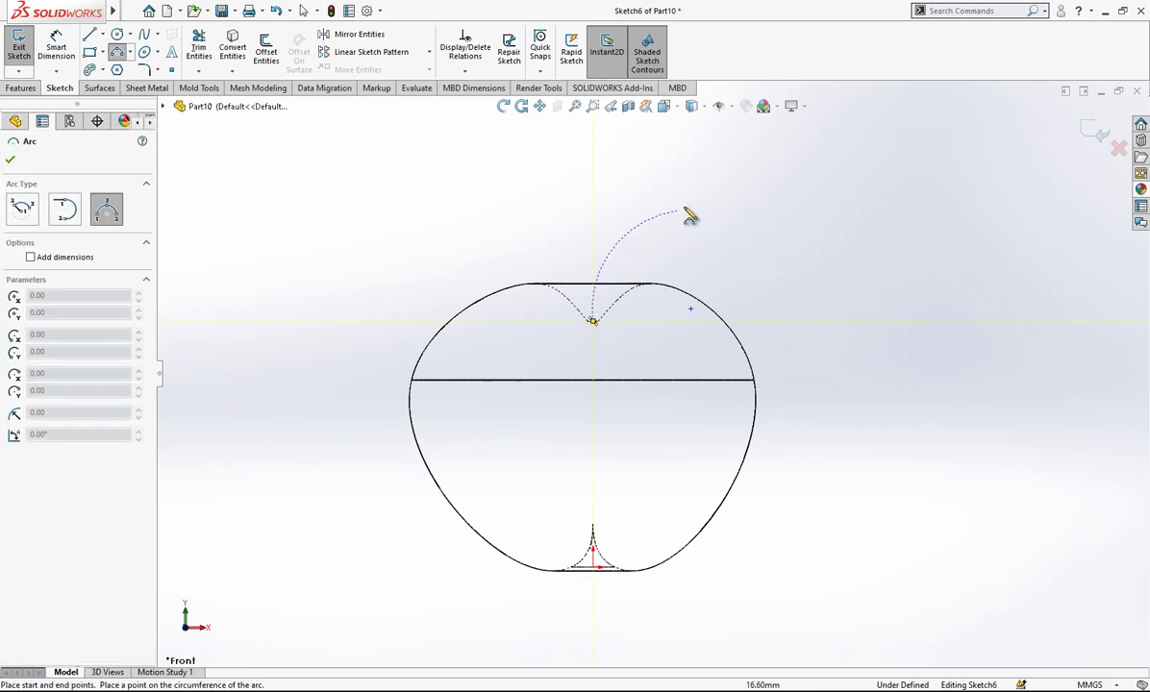
pyautogui.click(692, 202)
pyautogui.click(621, 229)
pyautogui.press('Escape')
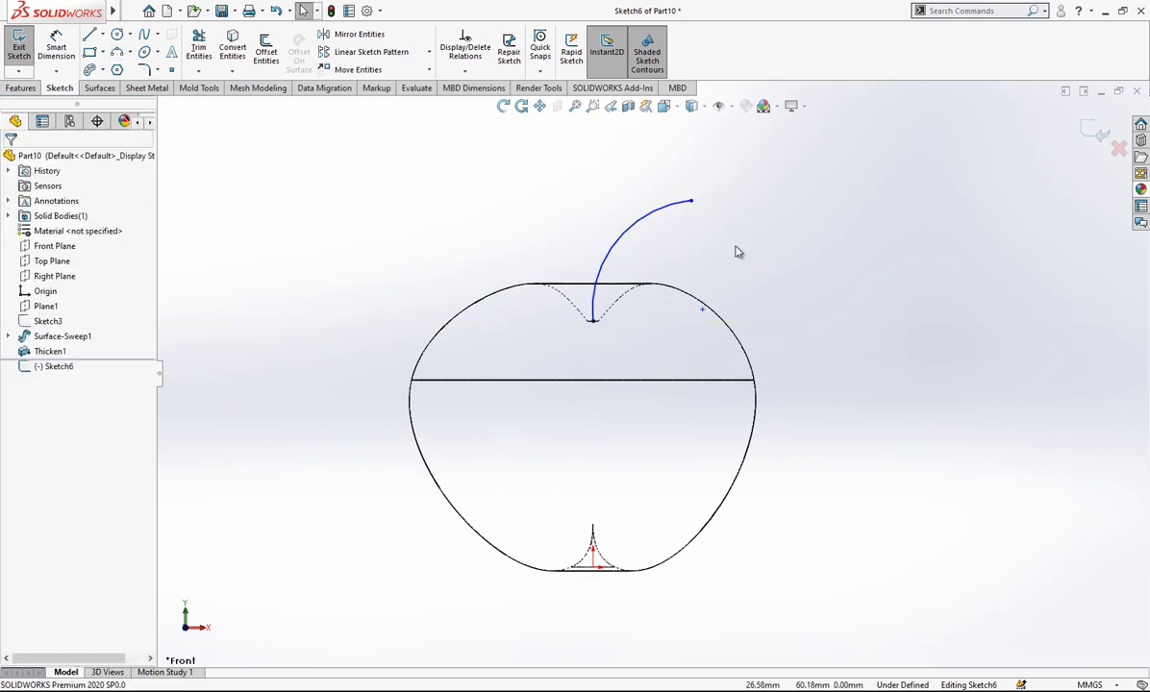
# Add a vertical construction line from the notch and make the stem arc tangent to it
pyautogui.press('l')
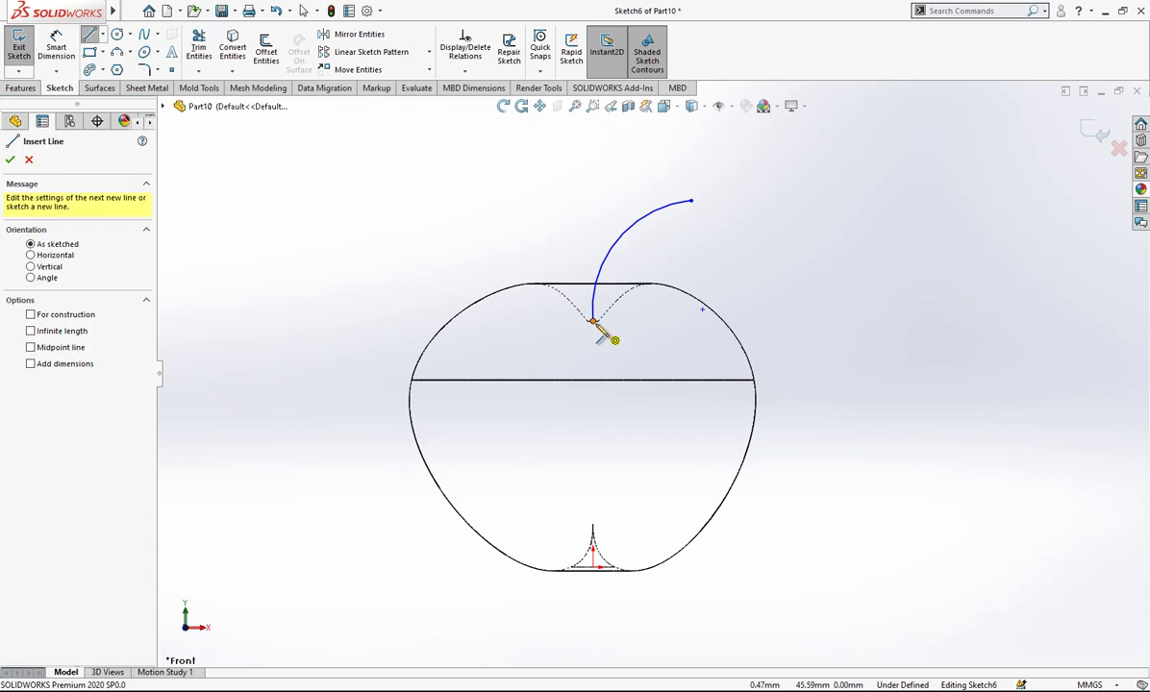
pyautogui.click(592, 320)
pyautogui.click(593, 186)
pyautogui.press('Escape')
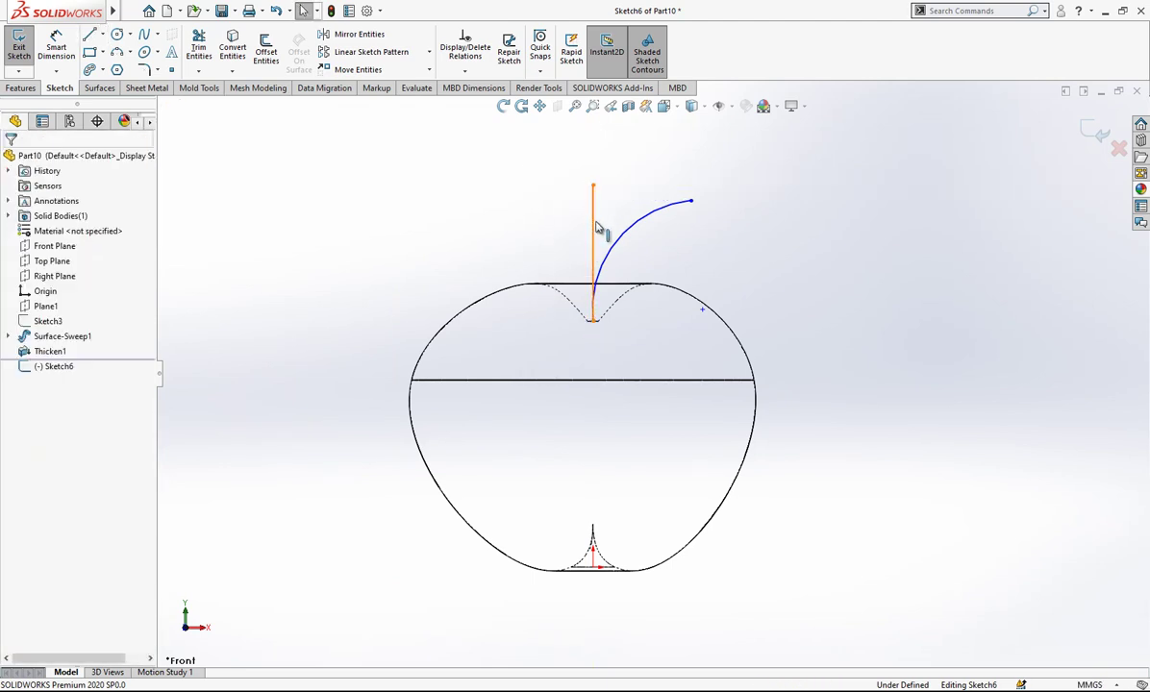
pyautogui.click(593, 227)
pyautogui.click(654, 180)
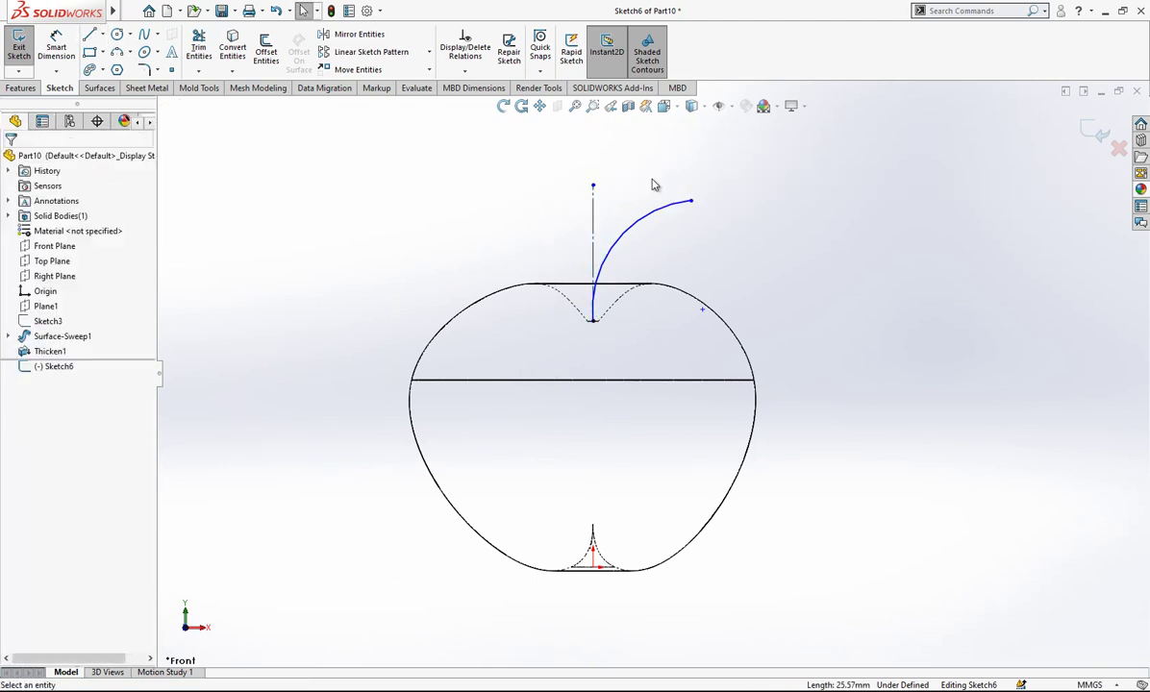
pyautogui.click(610, 257)
pyautogui.keyDown('ctrl'); pyautogui.click(595, 255); pyautogui.keyUp('ctrl')
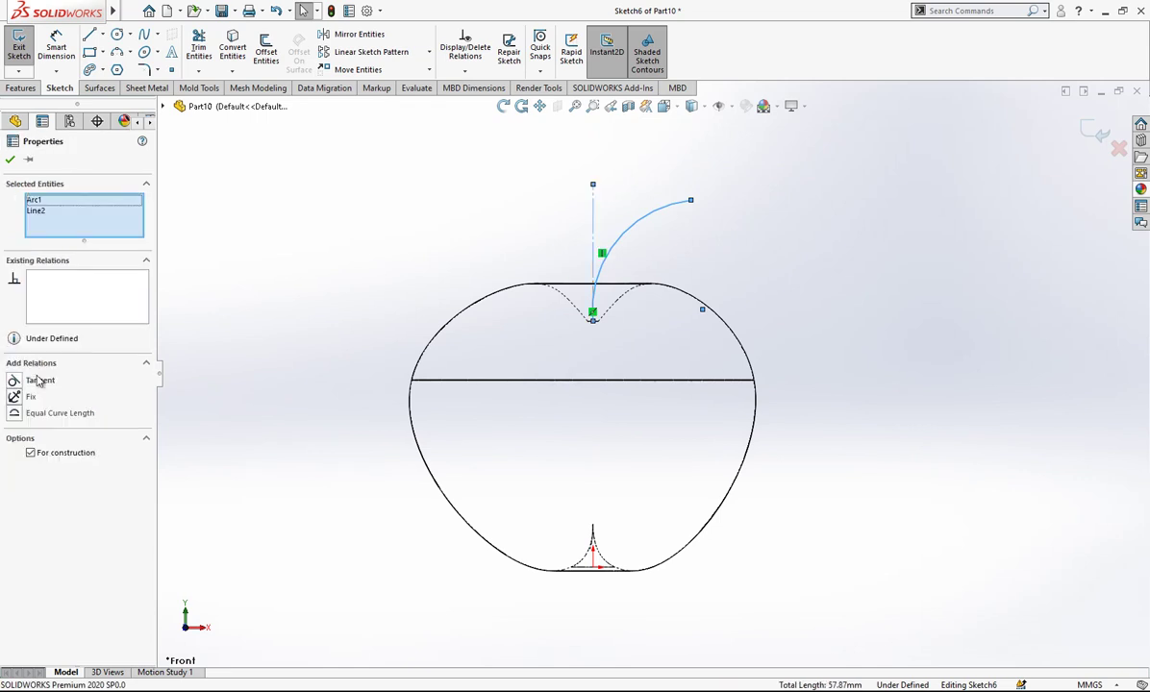
pyautogui.click(38, 380)
# Dimension the stem arc R30 with a 25 height, then exit the sketch
pyautogui.click(175, 240)
pyautogui.click(56, 49)
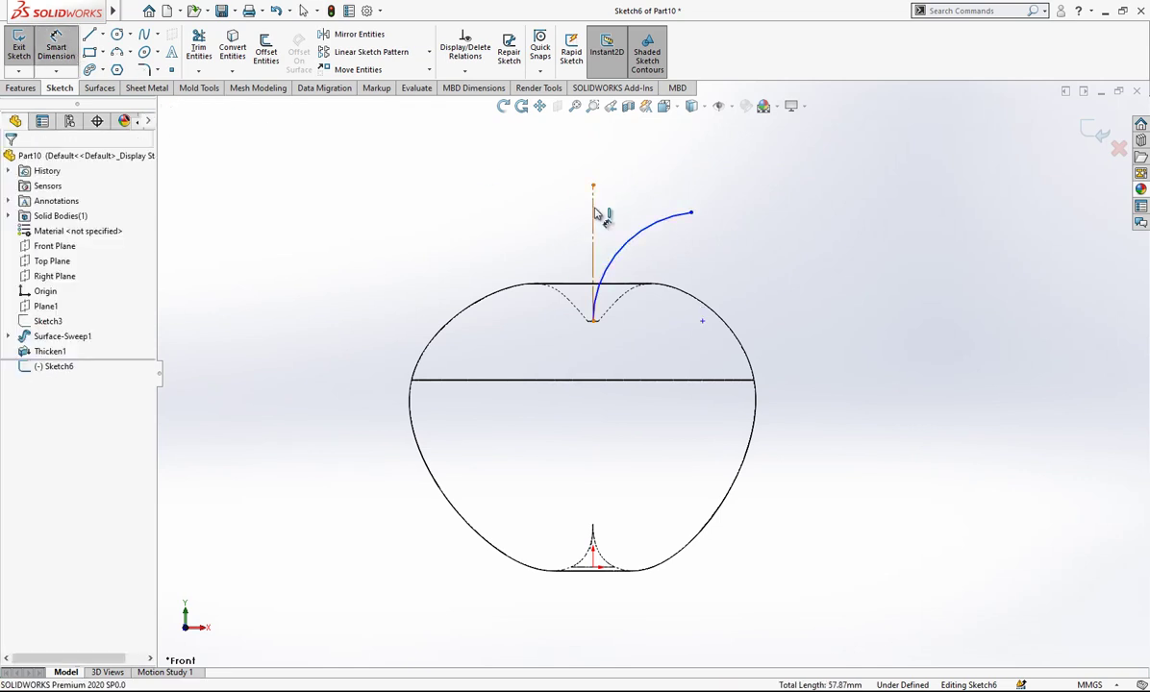
pyautogui.click(654, 229)
pyautogui.click(678, 258)
pyautogui.write('30')
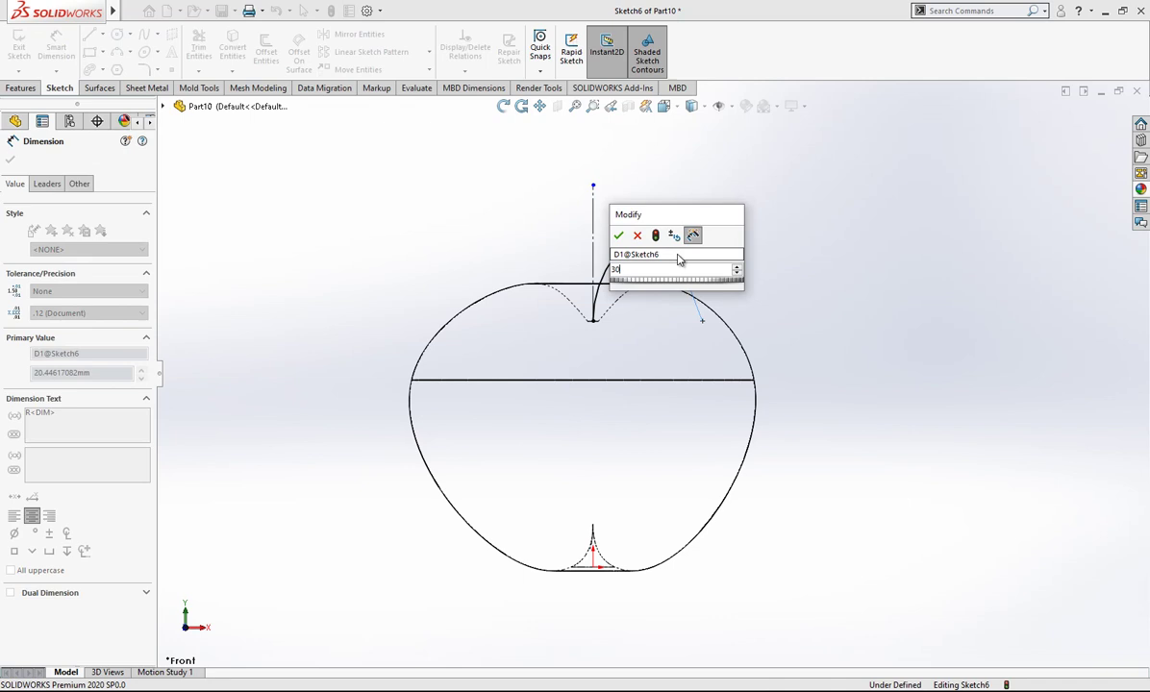
pyautogui.press('Return')
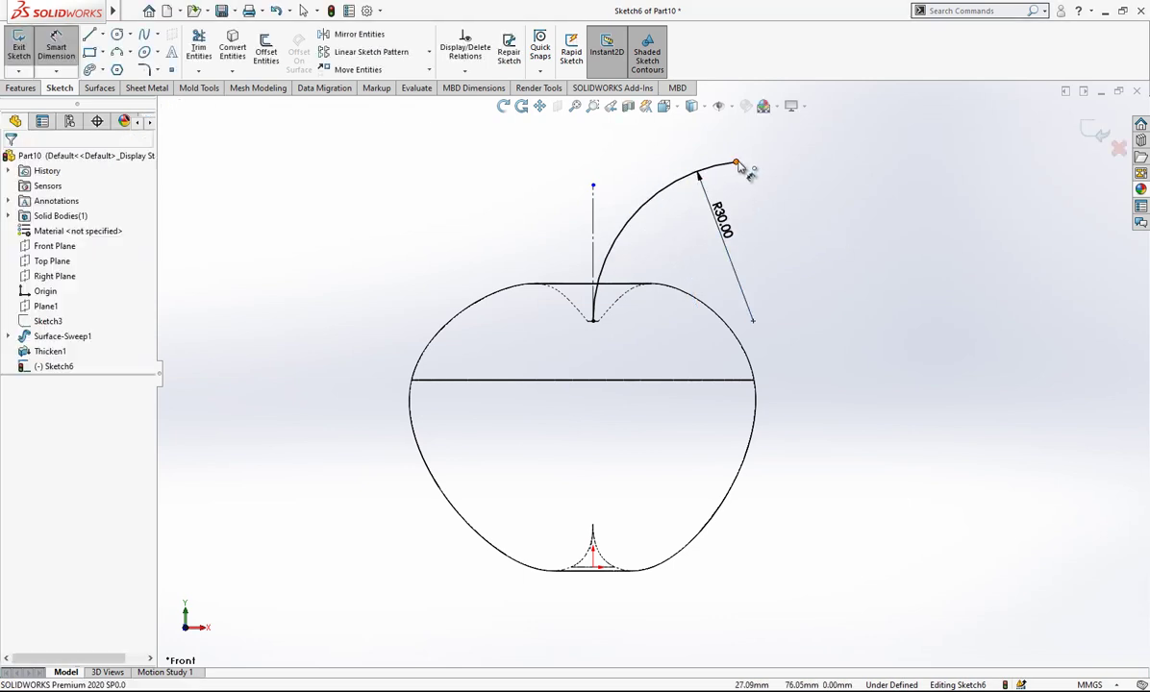
pyautogui.click(736, 163)
pyautogui.click(593, 321)
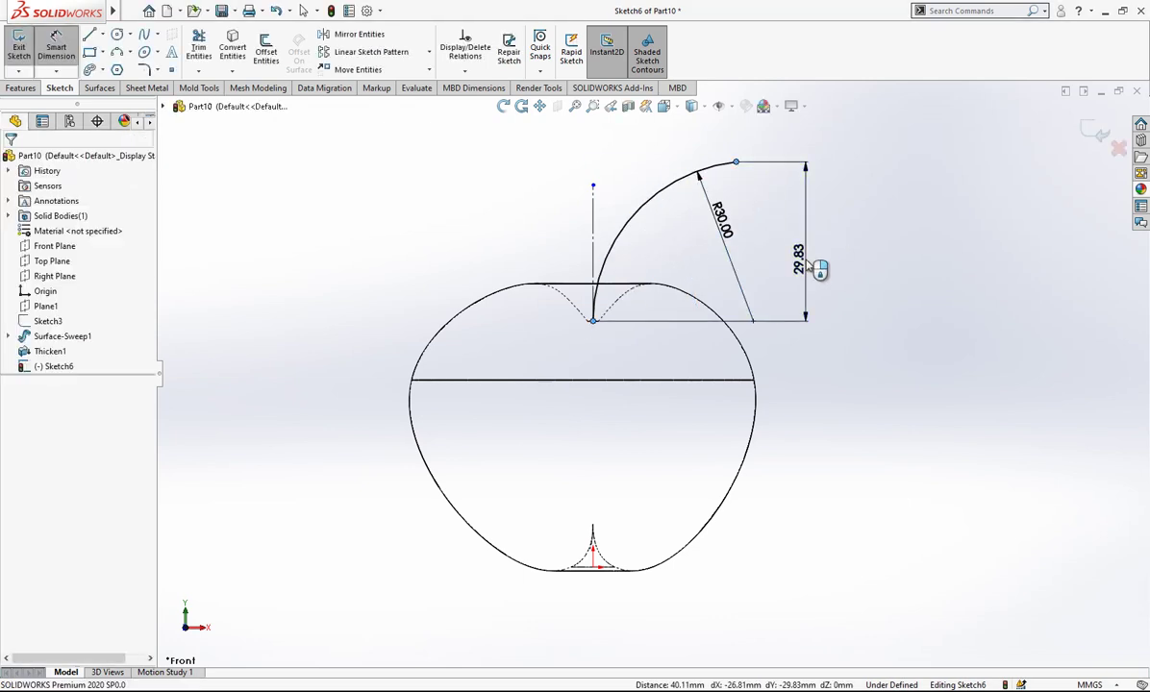
pyautogui.click(815, 268)
pyautogui.write('25')
pyautogui.press('Return')
pyautogui.press('Escape')
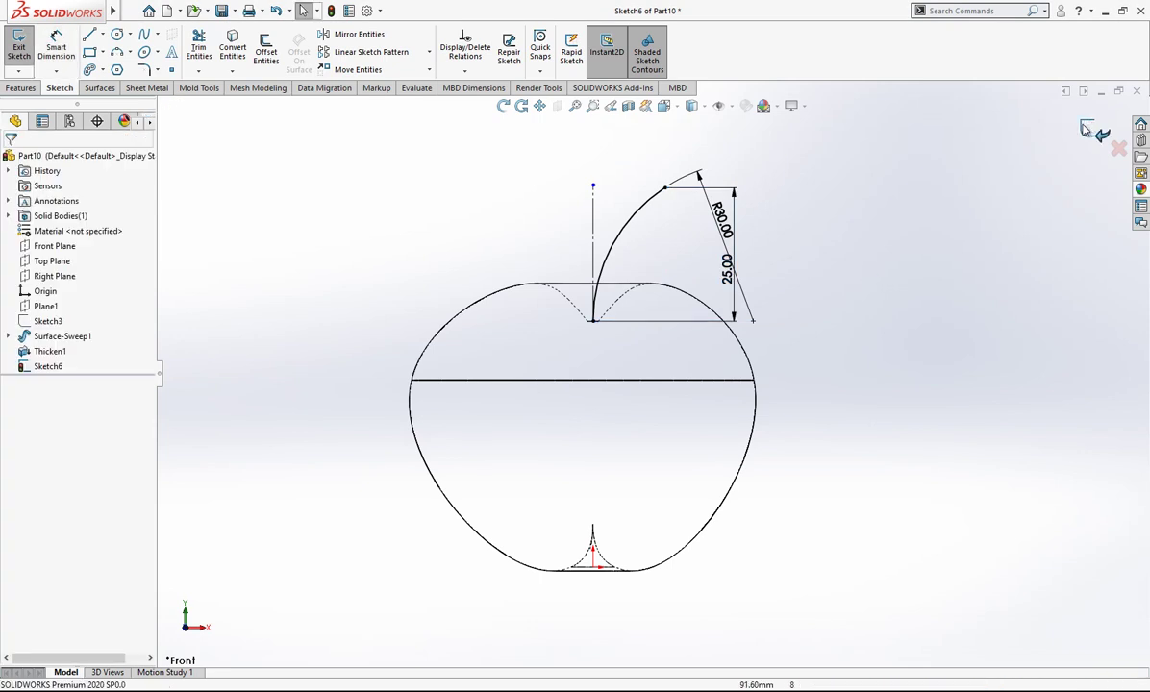
pyautogui.click(1099, 133)
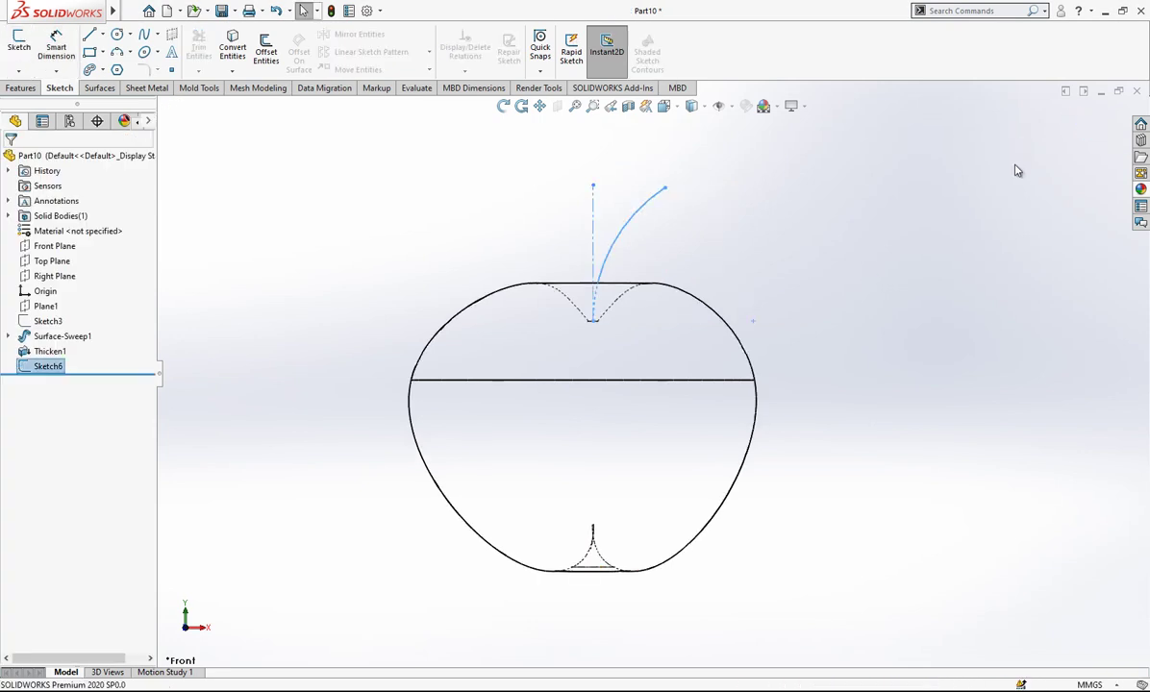
# Begin a reference plane on the stem curve's upper endpoint, then cancel it
pyautogui.click(38, 91)
pyautogui.click(546, 53)
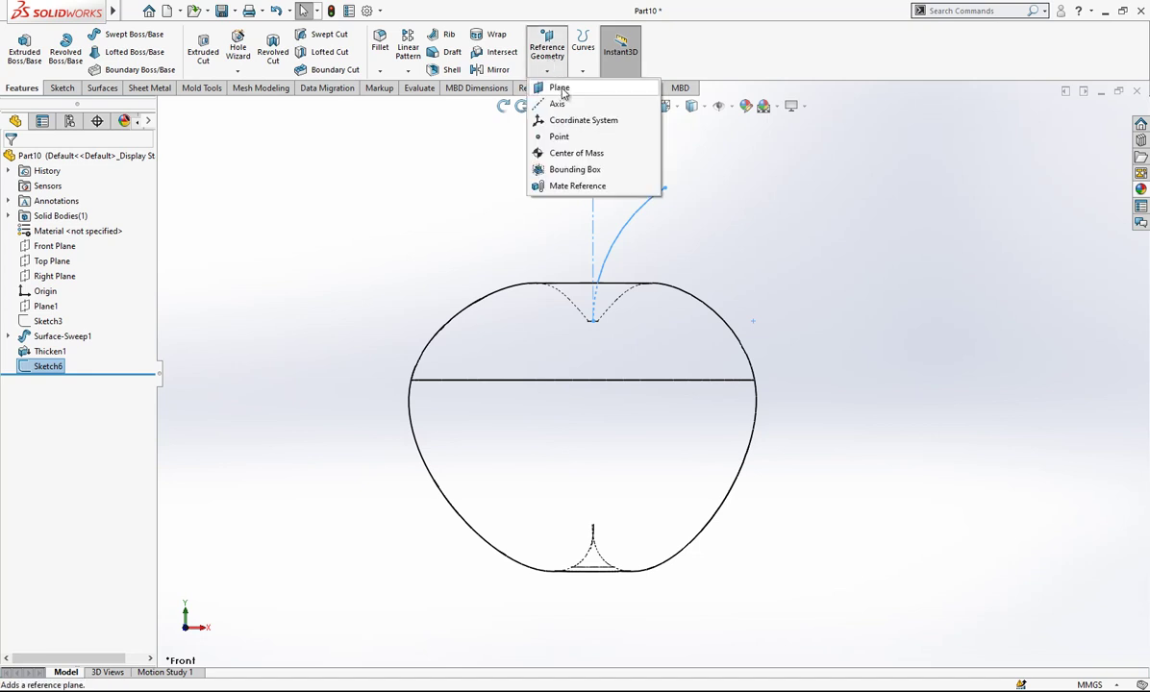
pyautogui.click(556, 88)
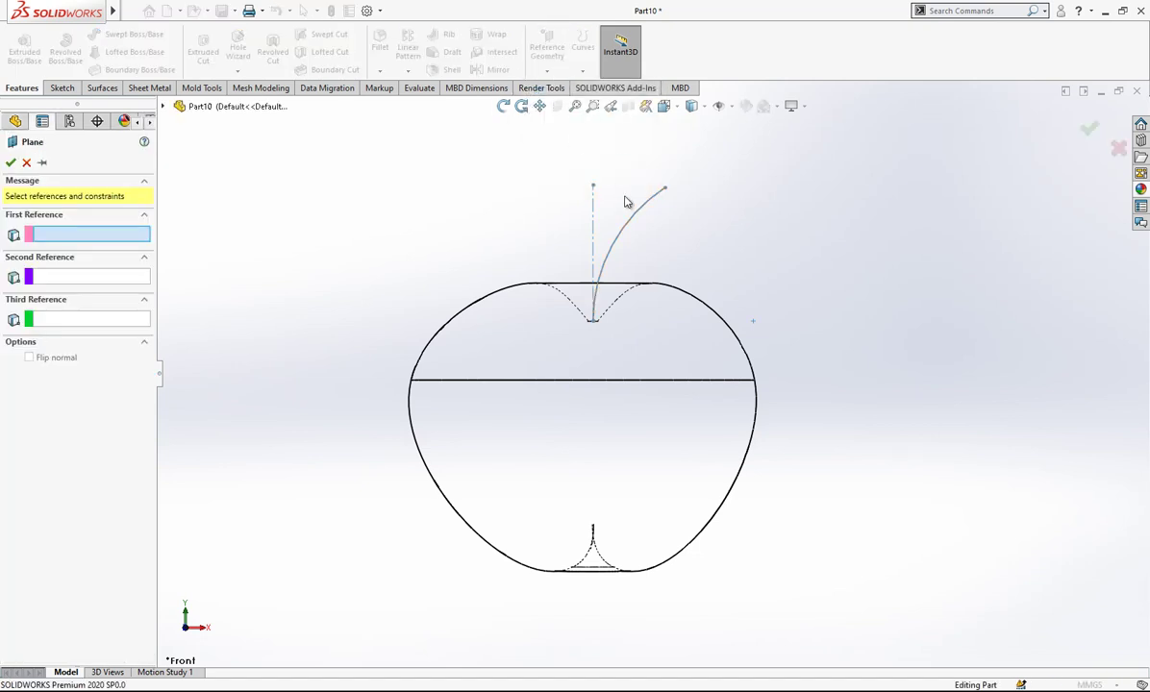
pyautogui.click(635, 220)
pyautogui.click(669, 194)
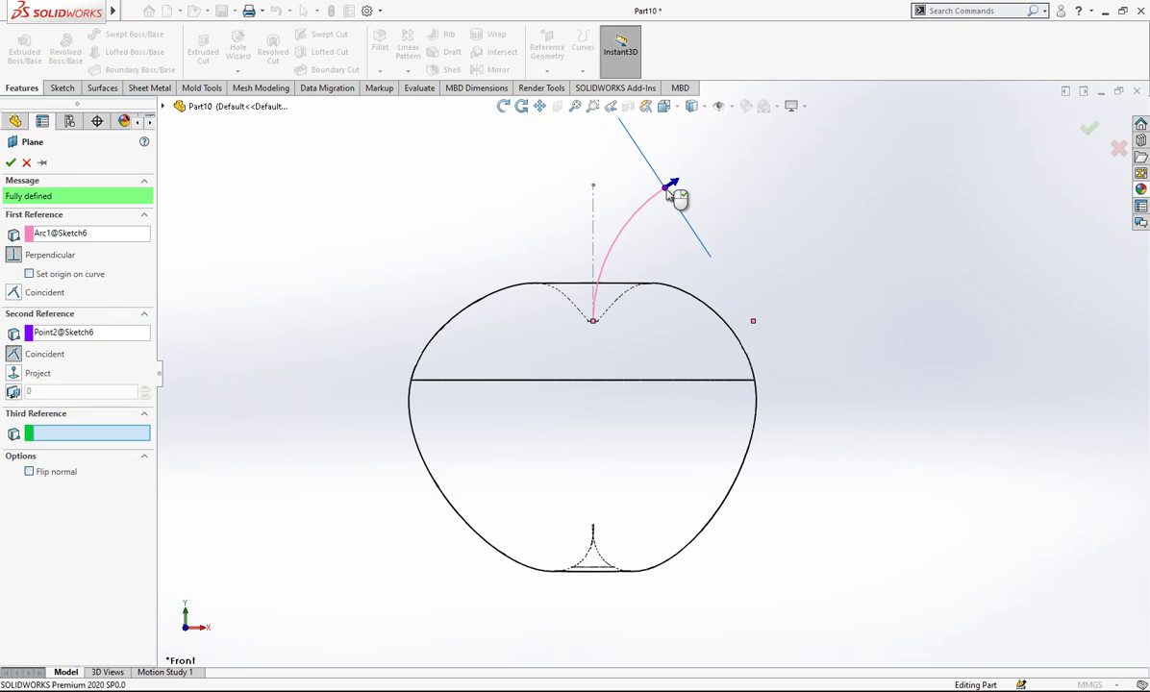
pyautogui.click(29, 163)
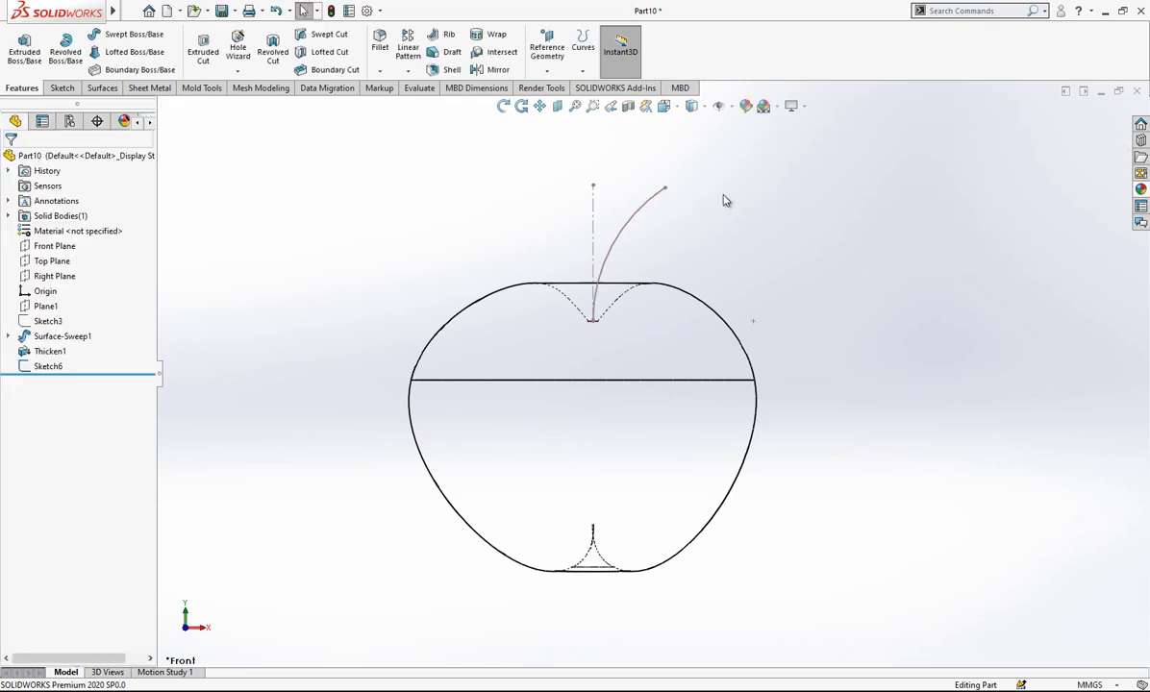
# Create Plane2 perpendicular to the stem arc at its upper endpoint and select it
pyautogui.click(534, 56)
pyautogui.click(535, 56)
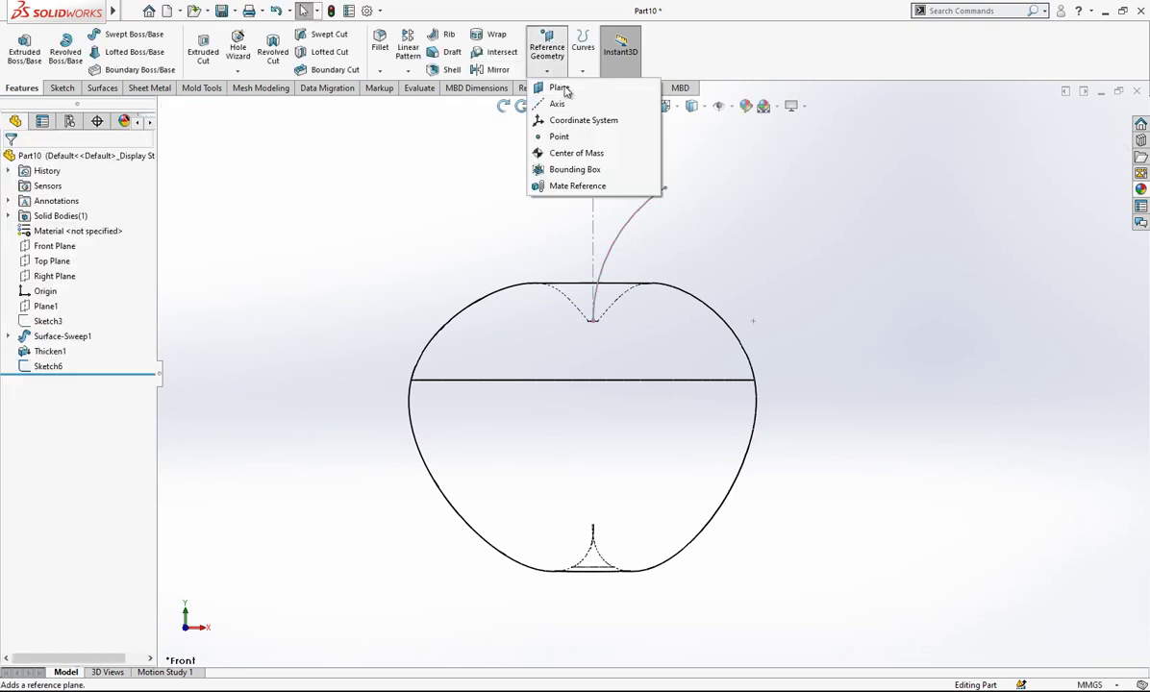
pyautogui.click(558, 85)
pyautogui.click(637, 207)
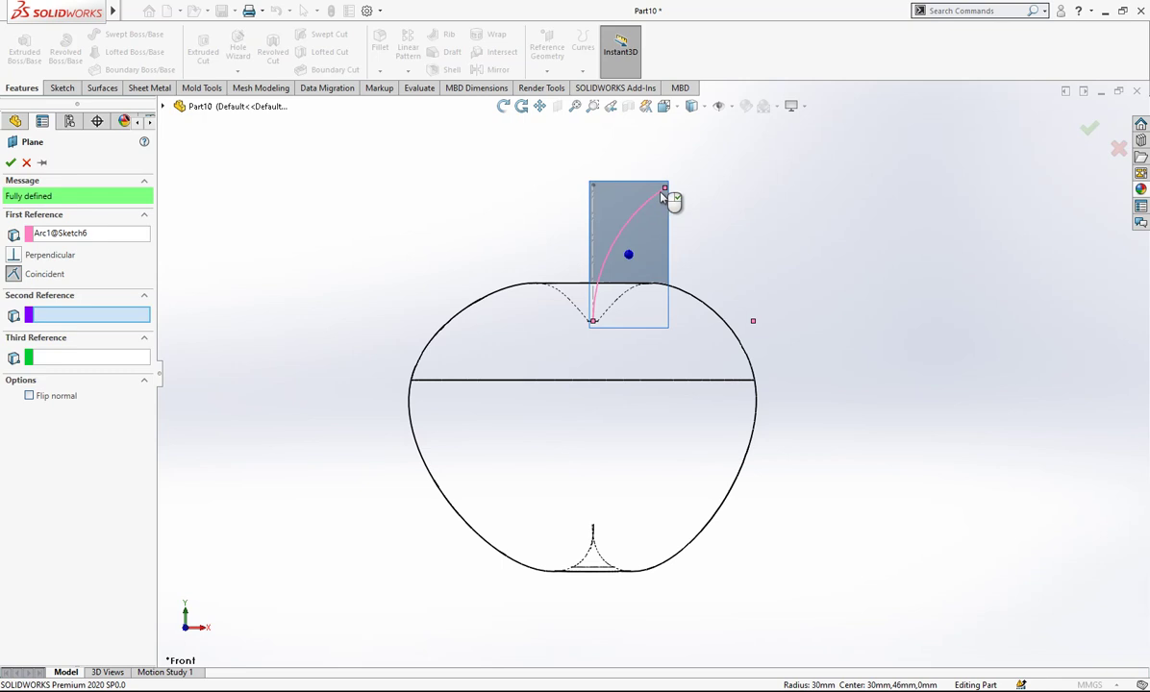
pyautogui.click(664, 190)
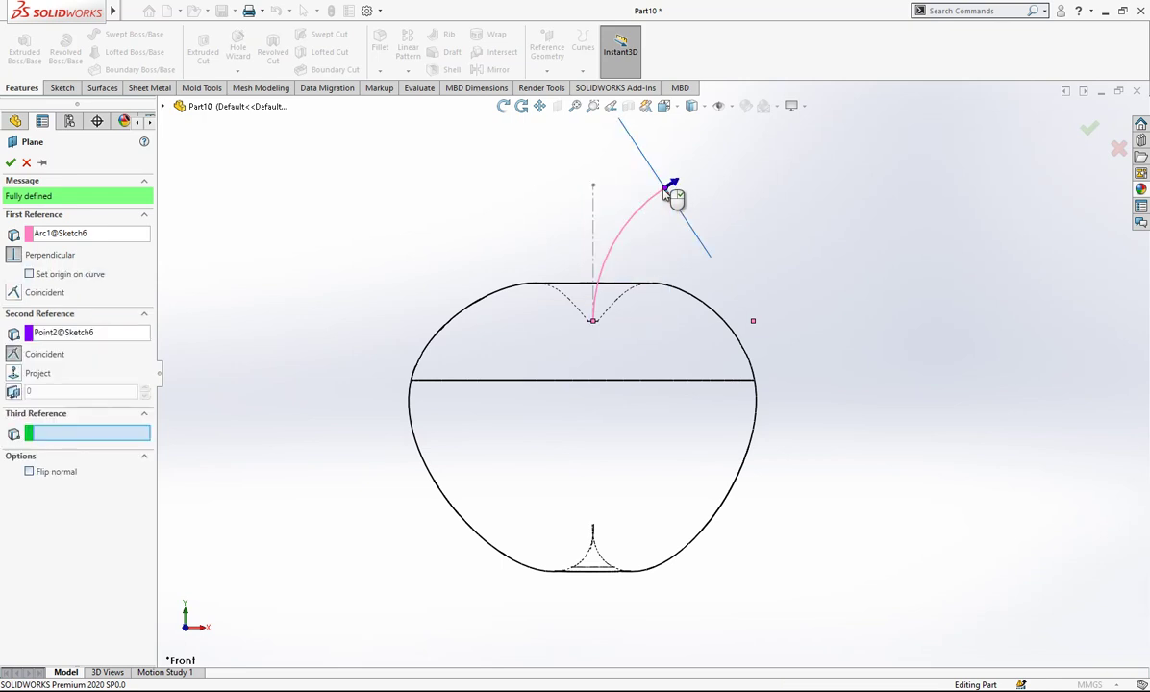
pyautogui.click(10, 164)
pyautogui.moveTo(745, 231); pyautogui.dragTo(706, 249, button='middle')
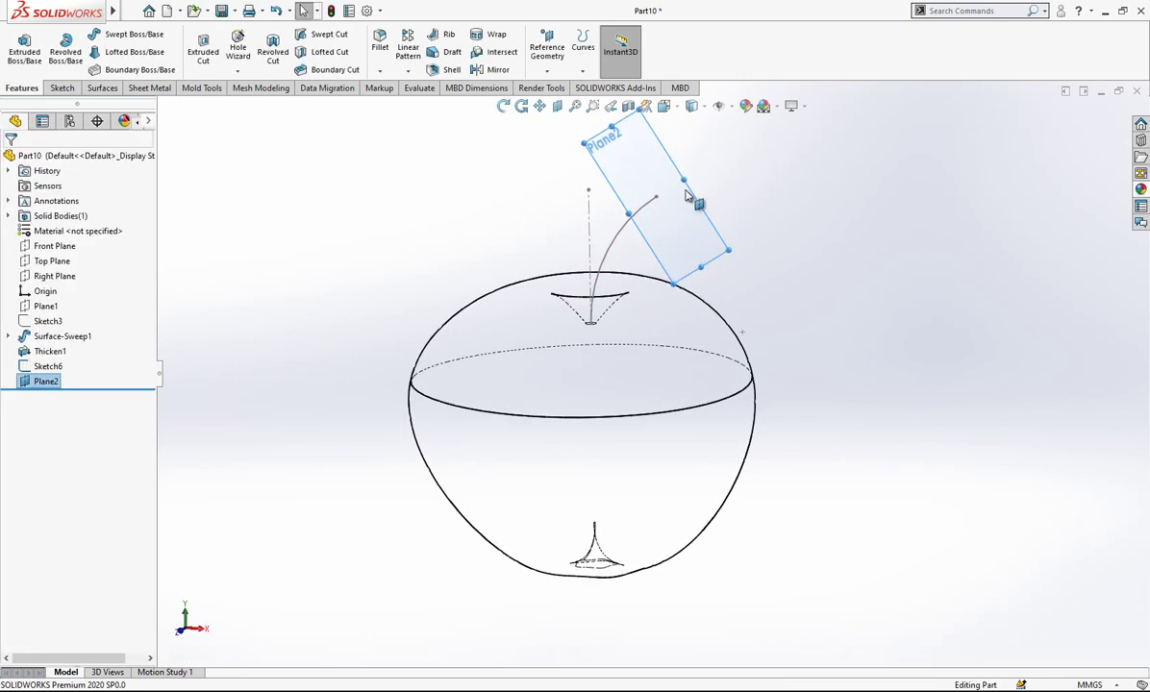
pyautogui.scroll(-2, 650, 193)
pyautogui.click(650, 194)
# Start Sketch7 on Plane2 with a circle centred on the stem curve's upper end
pyautogui.click(642, 144)
pyautogui.scroll(-1, 663, 192)
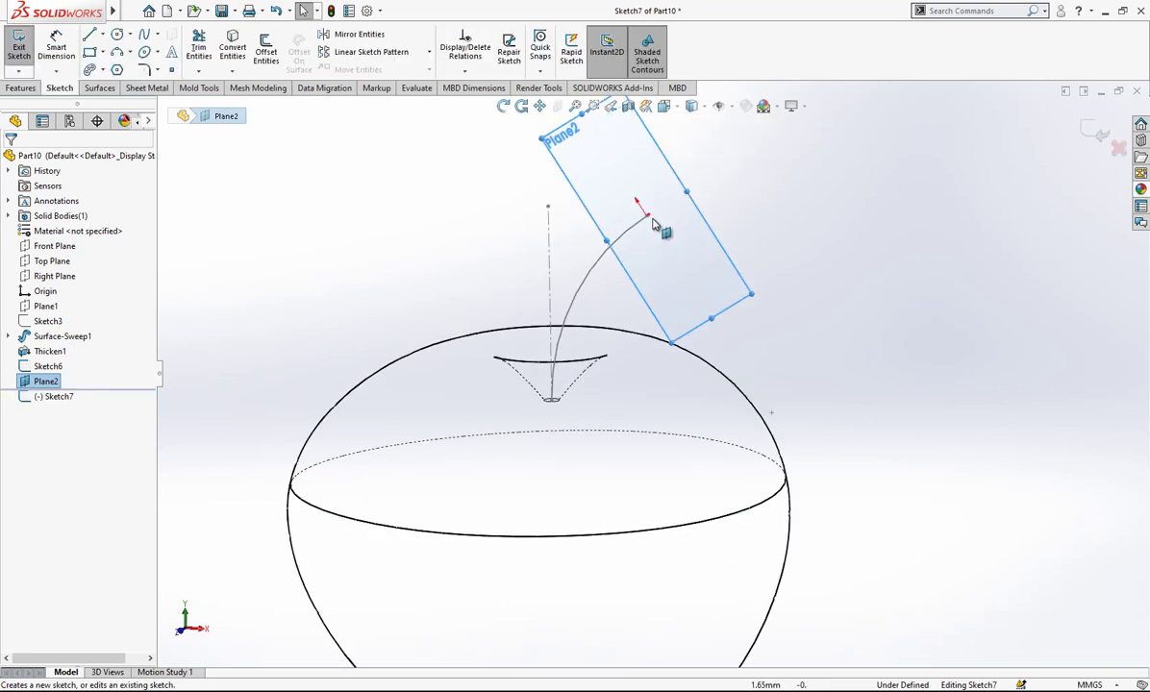
pyautogui.click(117, 35)
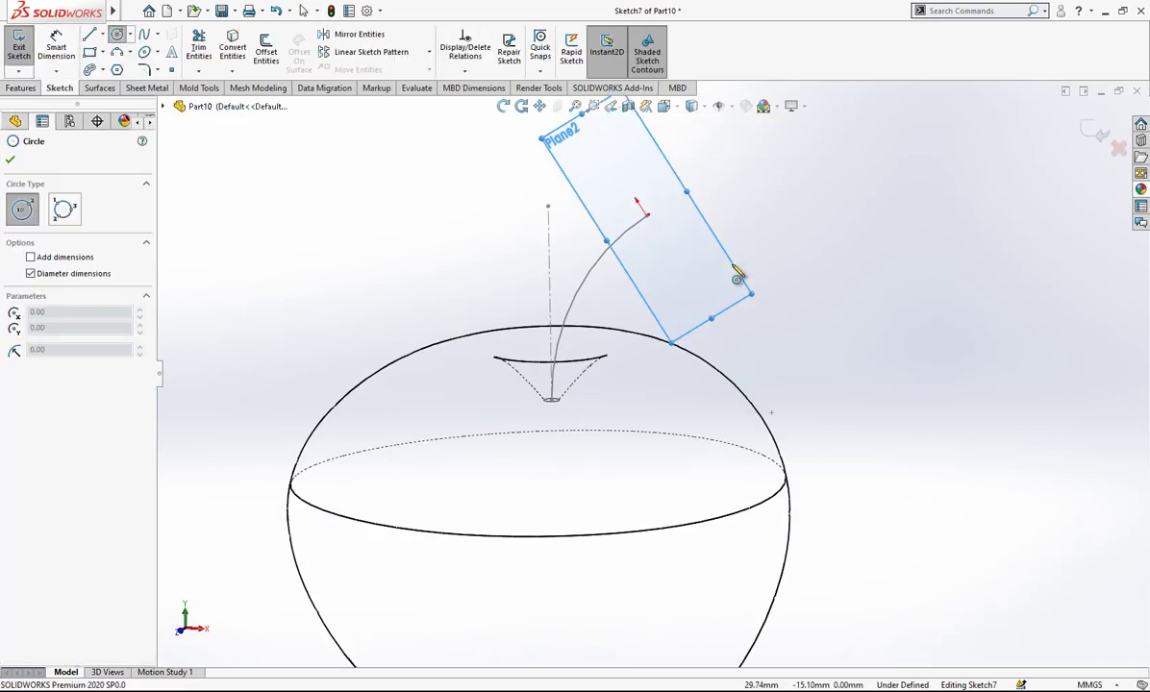
pyautogui.click(646, 216)
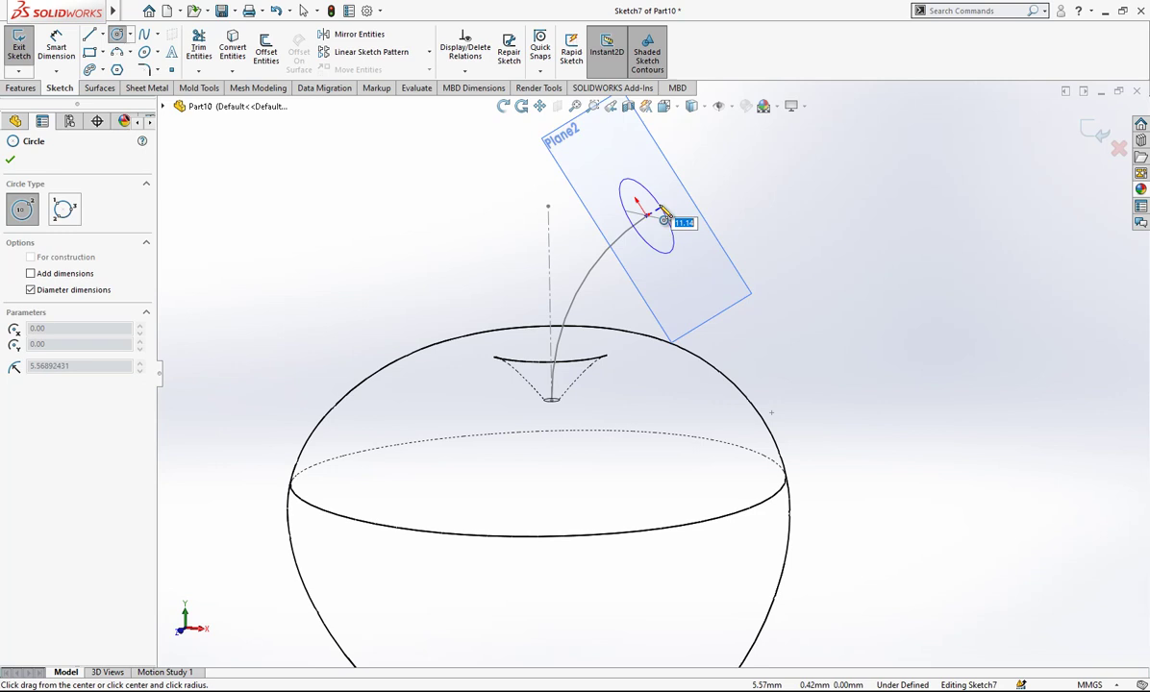
pyautogui.press('Escape')
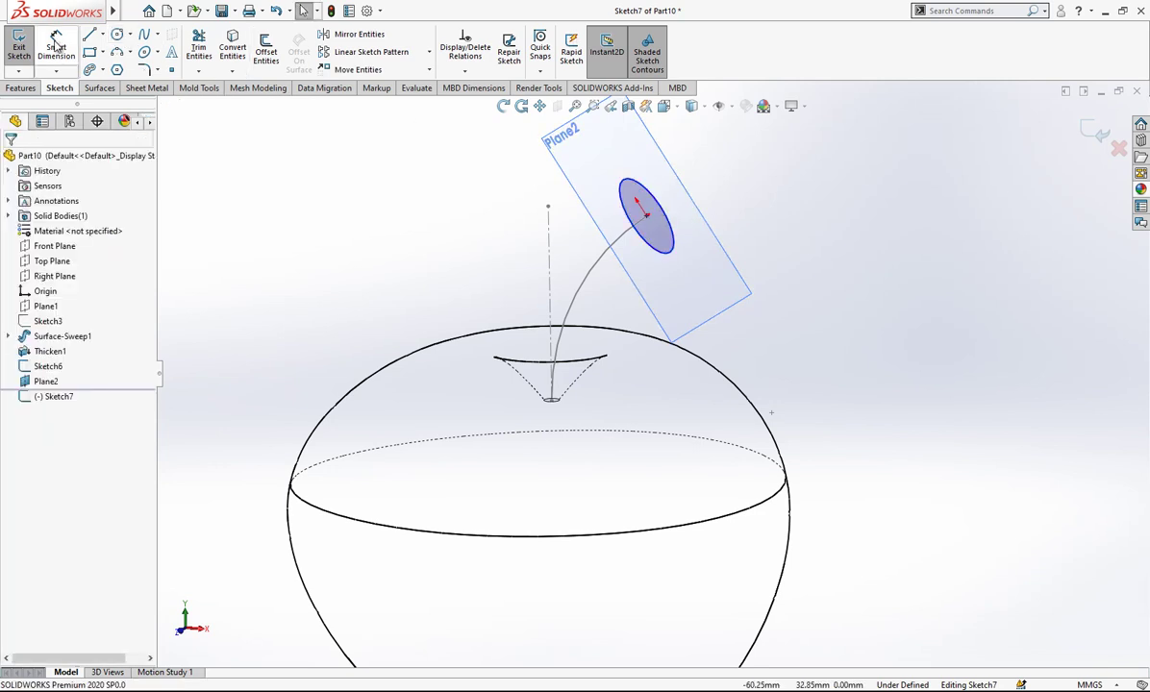
# Dimension the circle to a diameter of 5
pyautogui.click(56, 43)
pyautogui.click(647, 197)
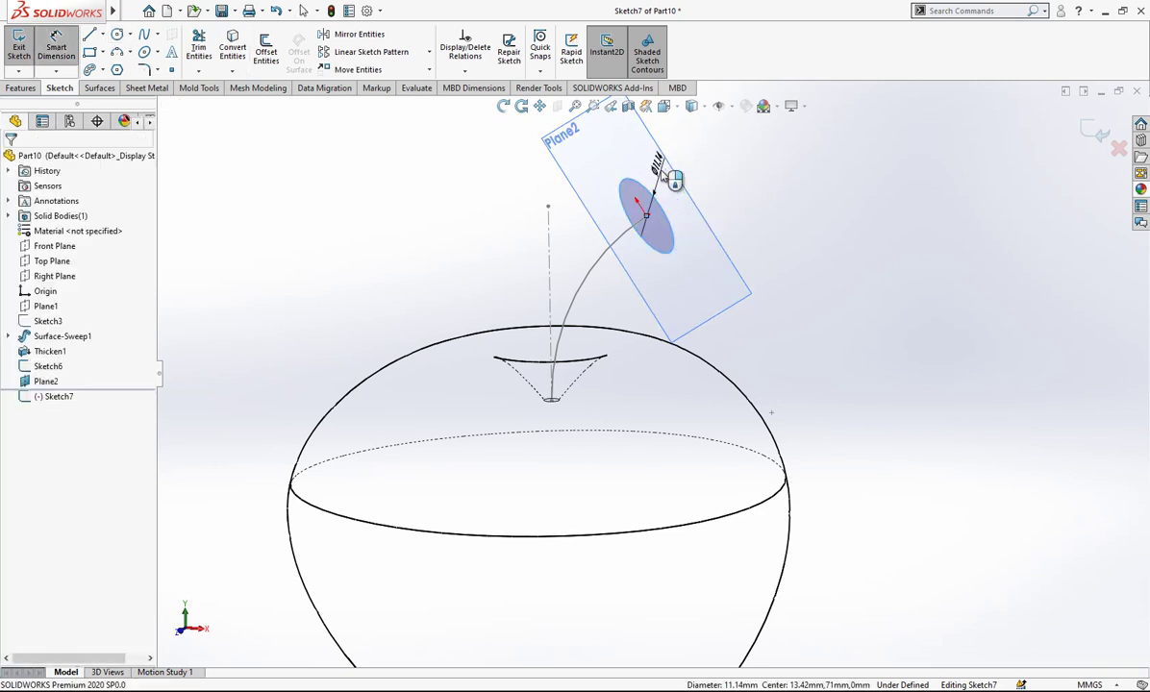
pyautogui.click(661, 176)
pyautogui.write('5')
pyautogui.press('Return')
pyautogui.press('Escape')
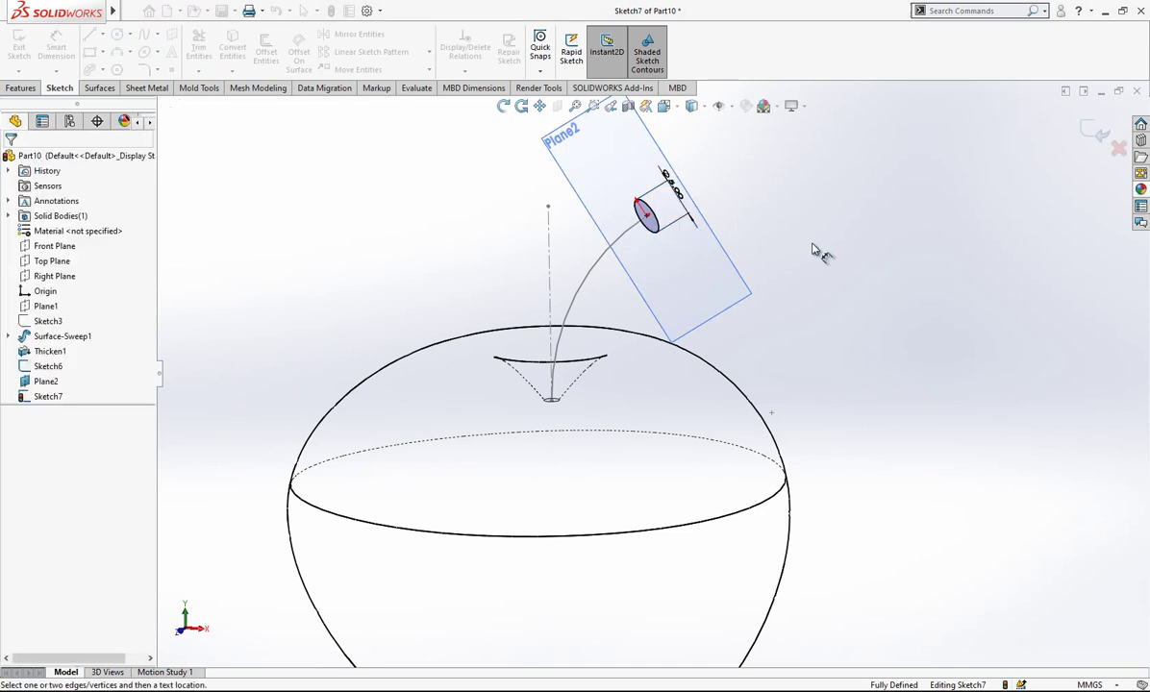
# Exit the circle sketch and hide Plane2
pyautogui.click(1096, 133)
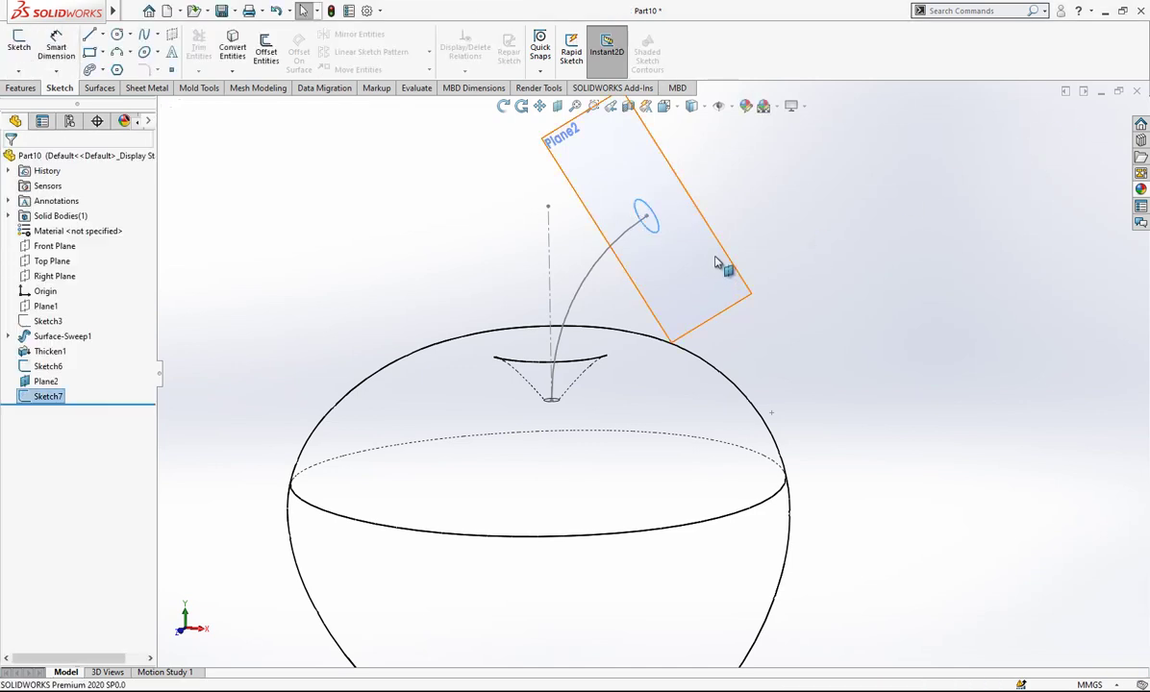
pyautogui.click(679, 253)
pyautogui.click(794, 218)
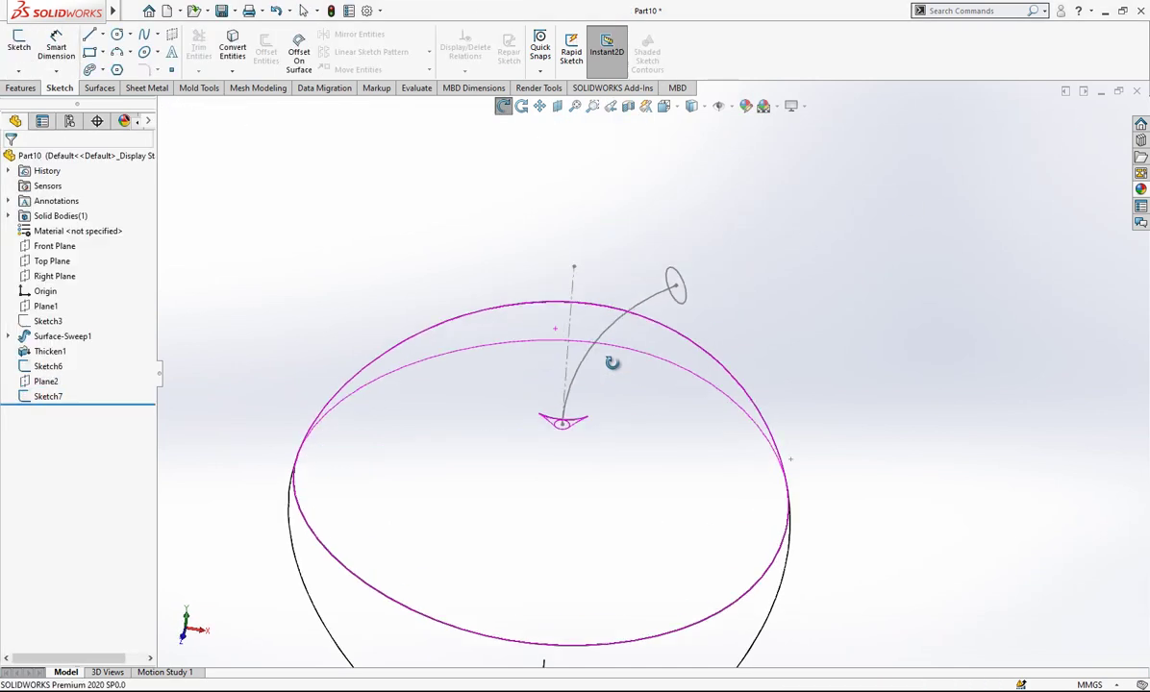
pyautogui.moveTo(741, 246); pyautogui.dragTo(660, 156, button='middle')
# Show Shaded With Edges, then loft the stem from the top-hole edge to Sketch7 along Sketch6
pyautogui.click(654, 106)
pyautogui.click(652, 125)
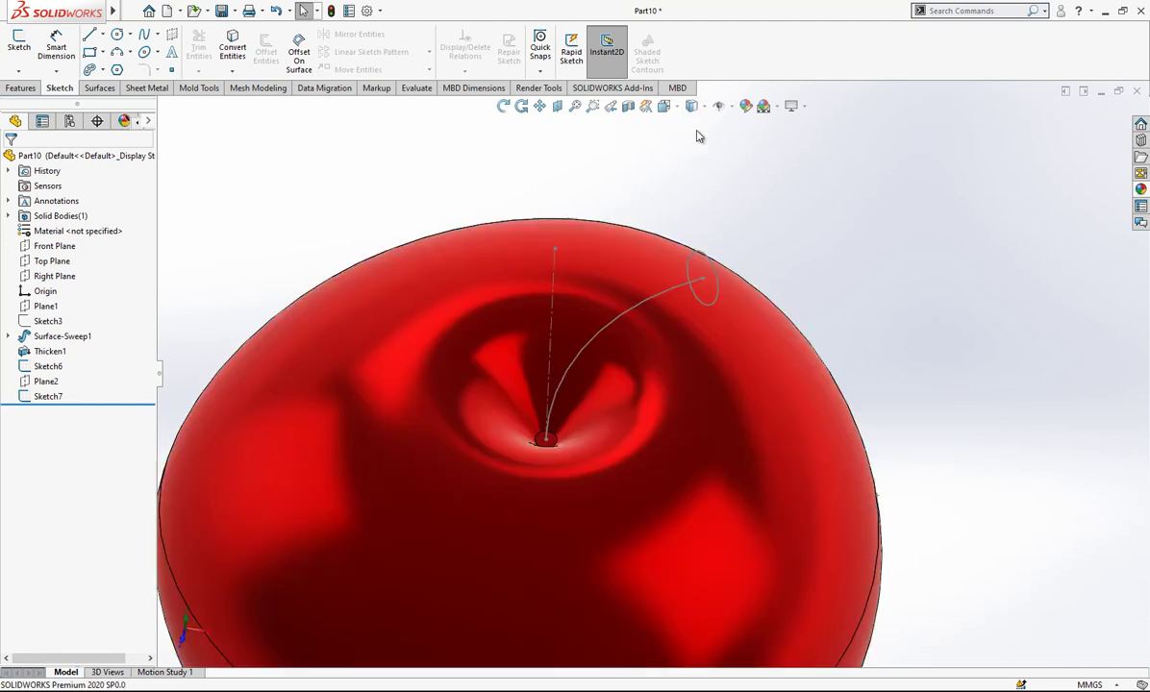
pyautogui.click(100, 88)
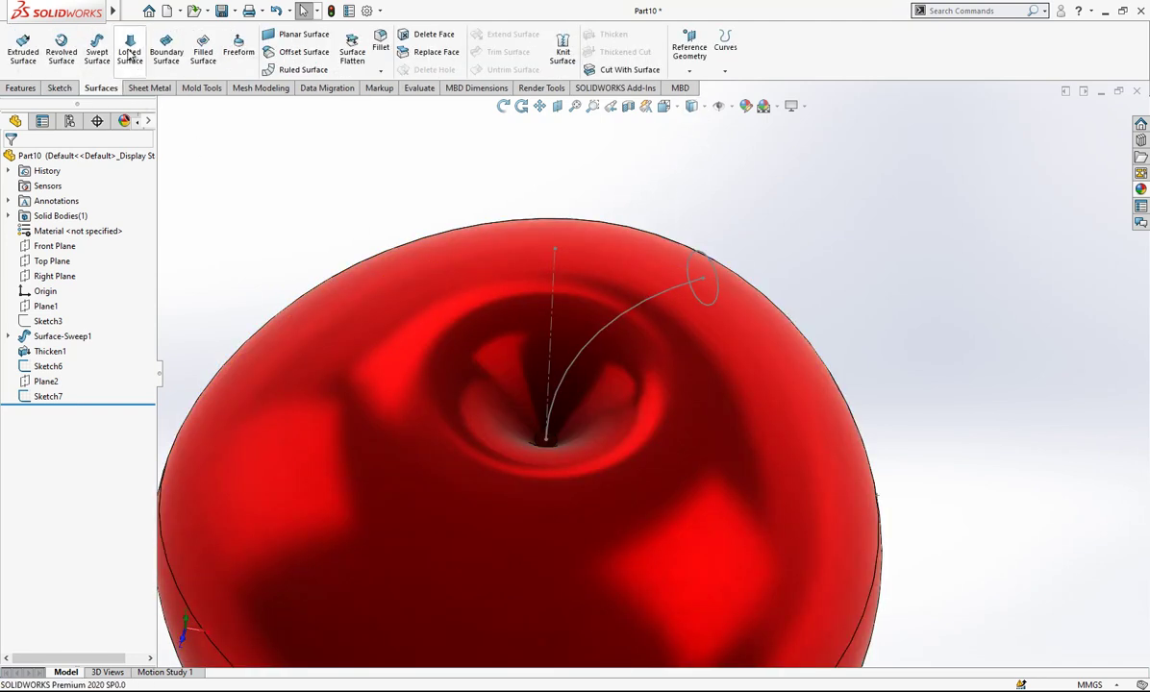
pyautogui.click(544, 438)
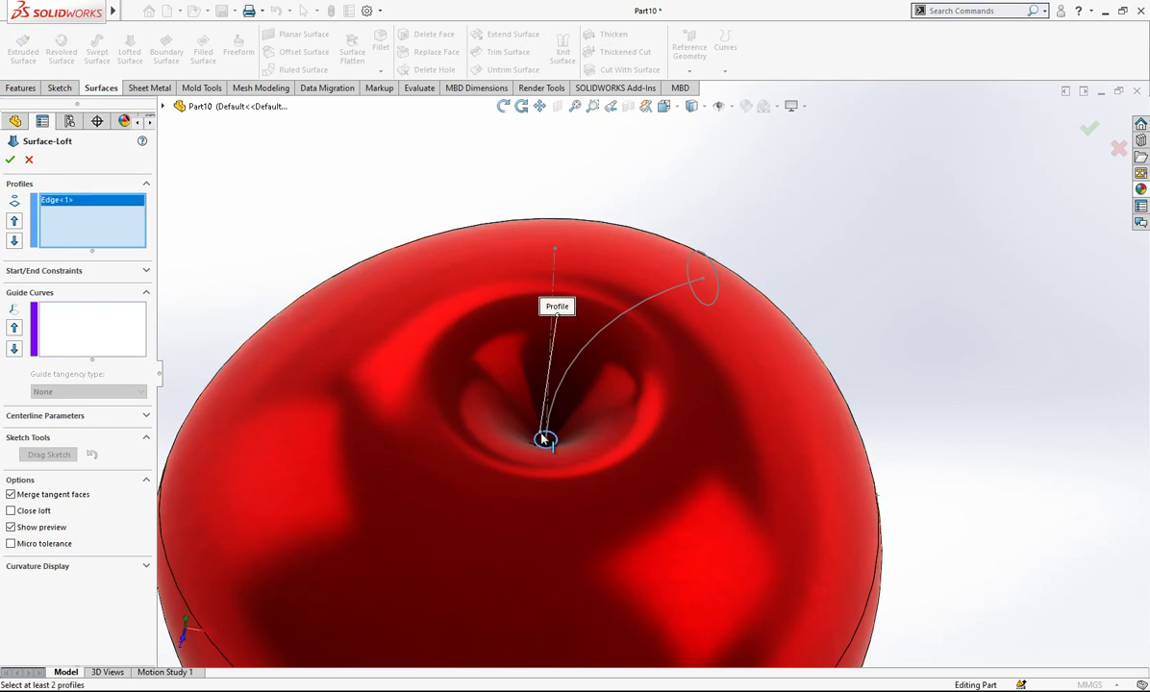
pyautogui.click(692, 271)
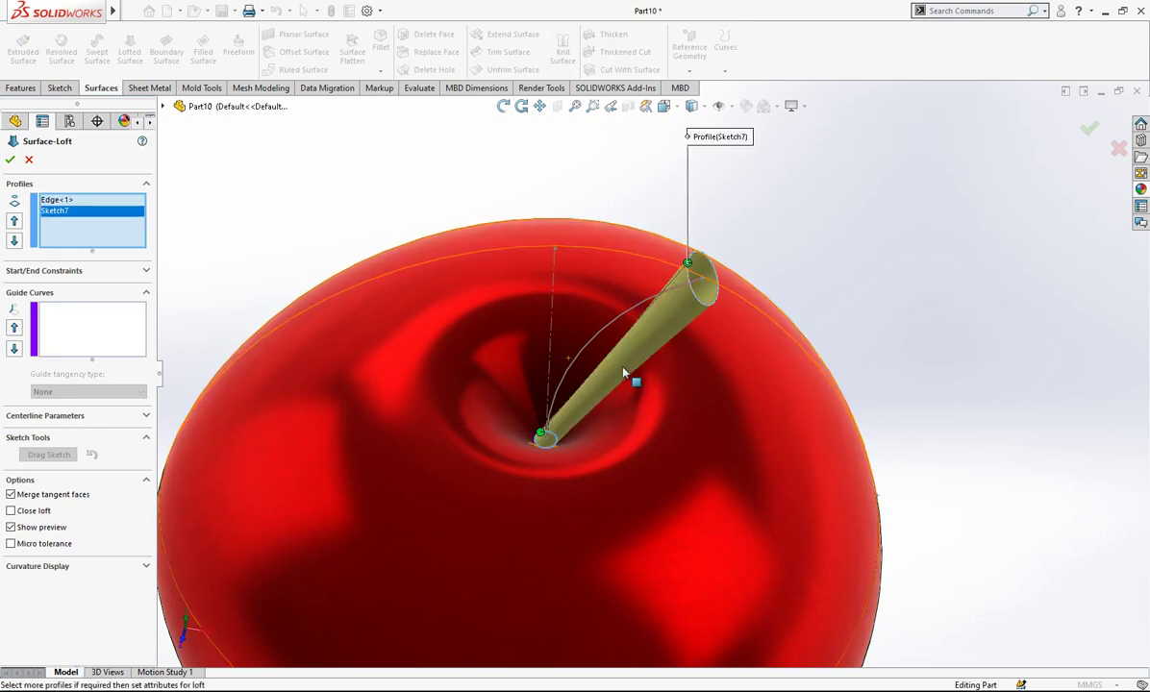
pyautogui.click(88, 326)
pyautogui.click(82, 417)
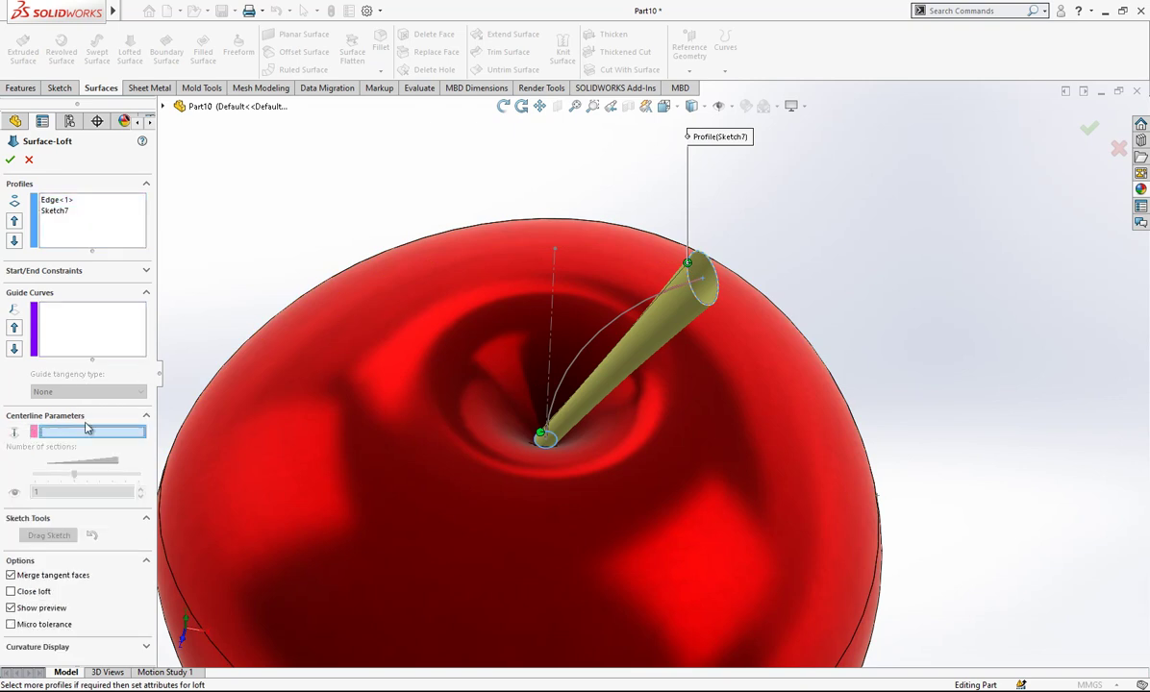
pyautogui.click(600, 340)
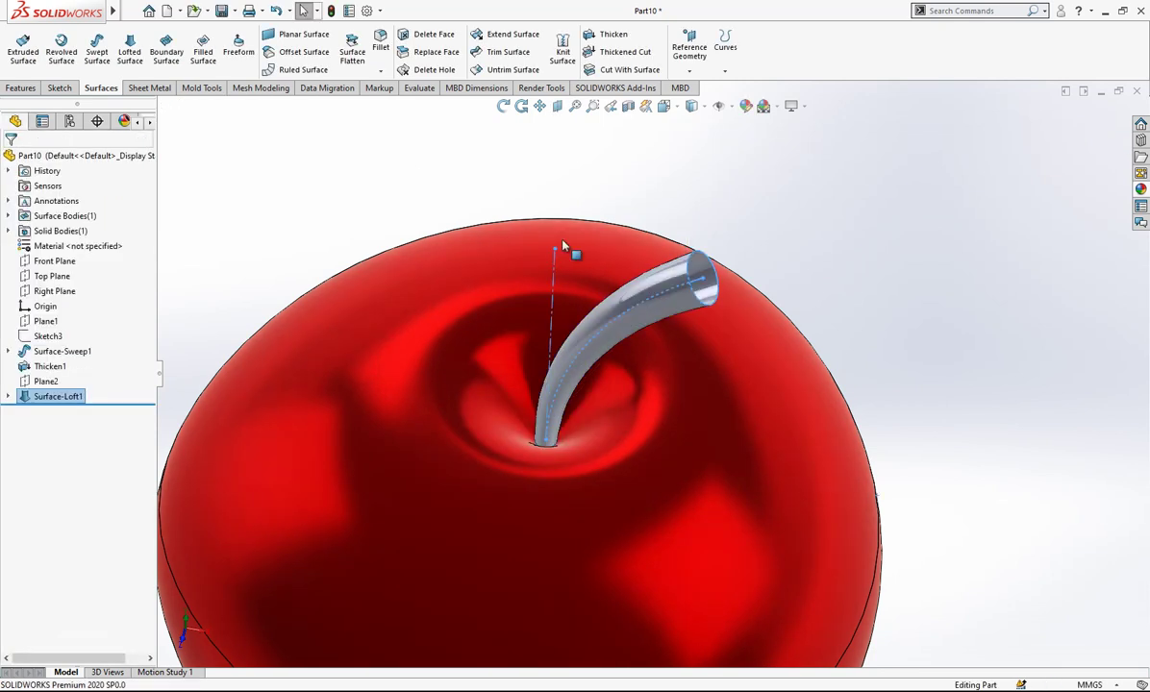
pyautogui.scroll(3, 570, 249)
pyautogui.moveTo(570, 249); pyautogui.dragTo(730, 354, button='middle')
# Hide the apple body Thicken1 to view the stem alone
pyautogui.click(730, 355)
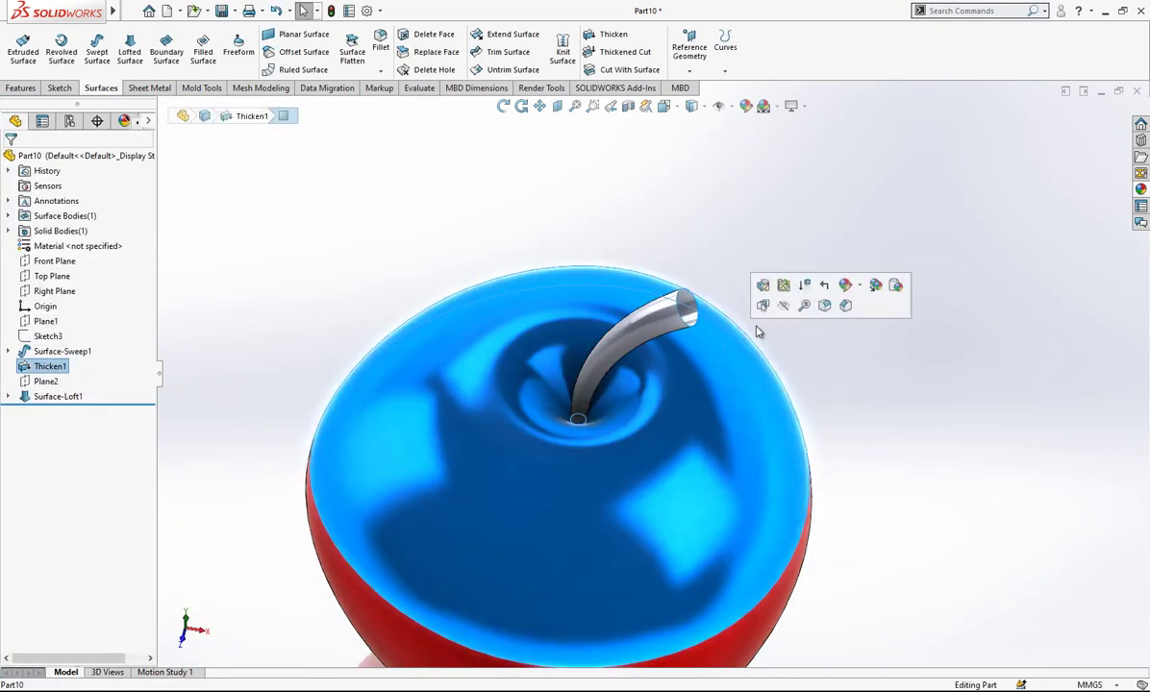
pyautogui.click(762, 306)
pyautogui.moveTo(806, 346)
pyautogui.mouseDown(button='middle')
pyautogui.moveTo(698, 368)
pyautogui.moveTo(720, 244)
pyautogui.moveTo(693, 362)
pyautogui.mouseUp(button='middle')
pyautogui.scroll(-3, 703, 334)
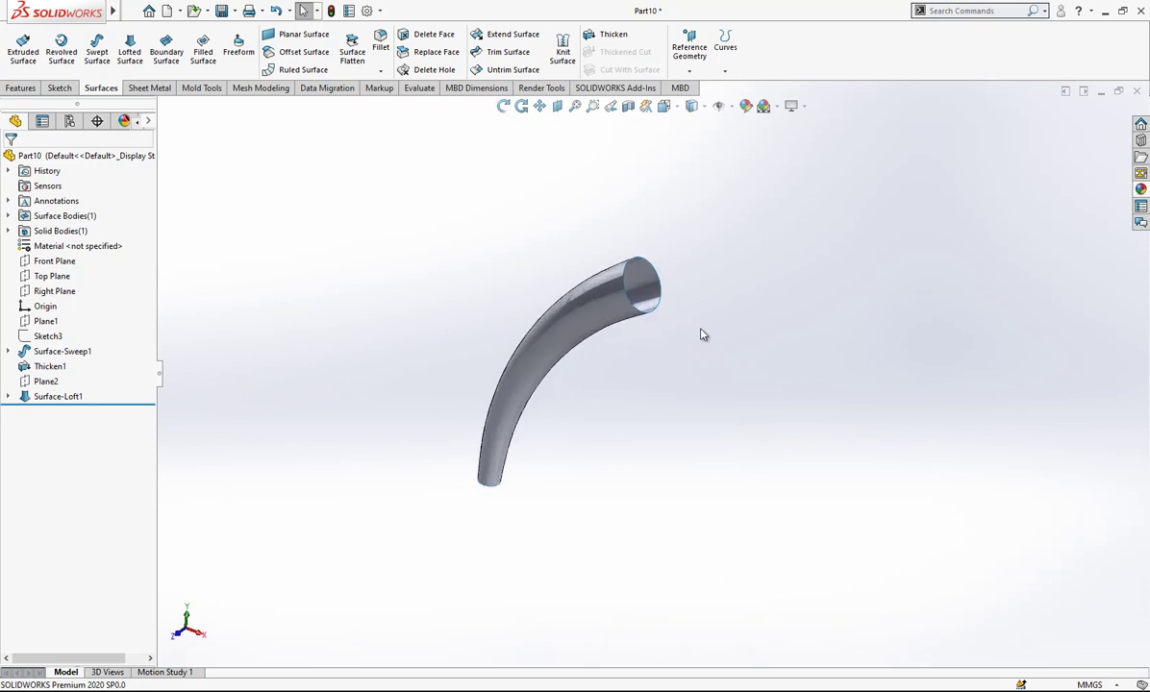
# Cap the stem tube's upper and lower ends with two planar surfaces
pyautogui.click(305, 37)
pyautogui.click(625, 266)
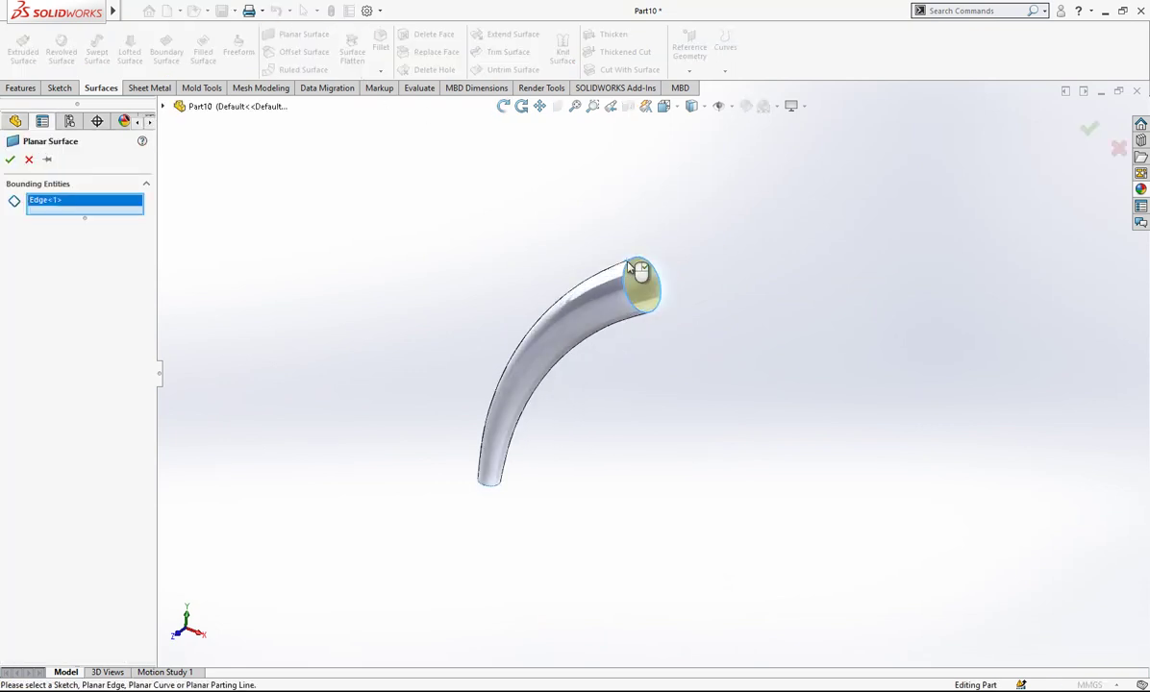
pyautogui.press('Return')
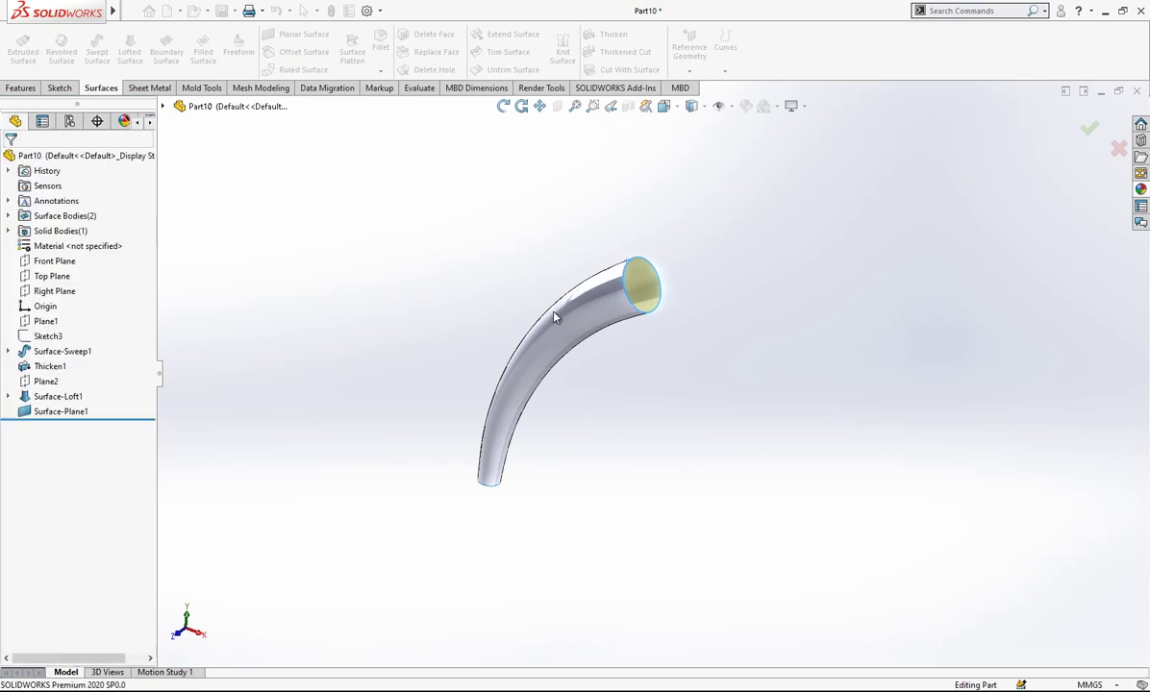
pyautogui.moveTo(516, 290)
pyautogui.mouseDown(button='middle')
pyautogui.moveTo(513, 333)
pyautogui.moveTo(615, 169)
pyautogui.mouseUp(button='middle')
pyautogui.click(288, 34)
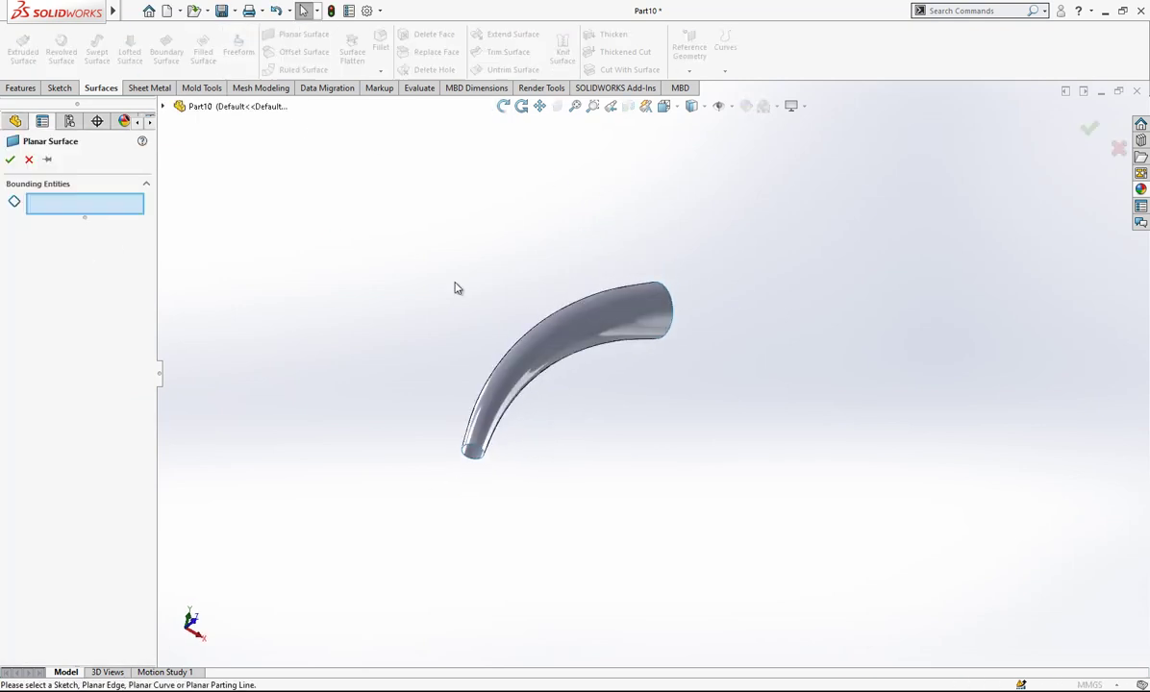
pyautogui.click(485, 459)
pyautogui.press('Return')
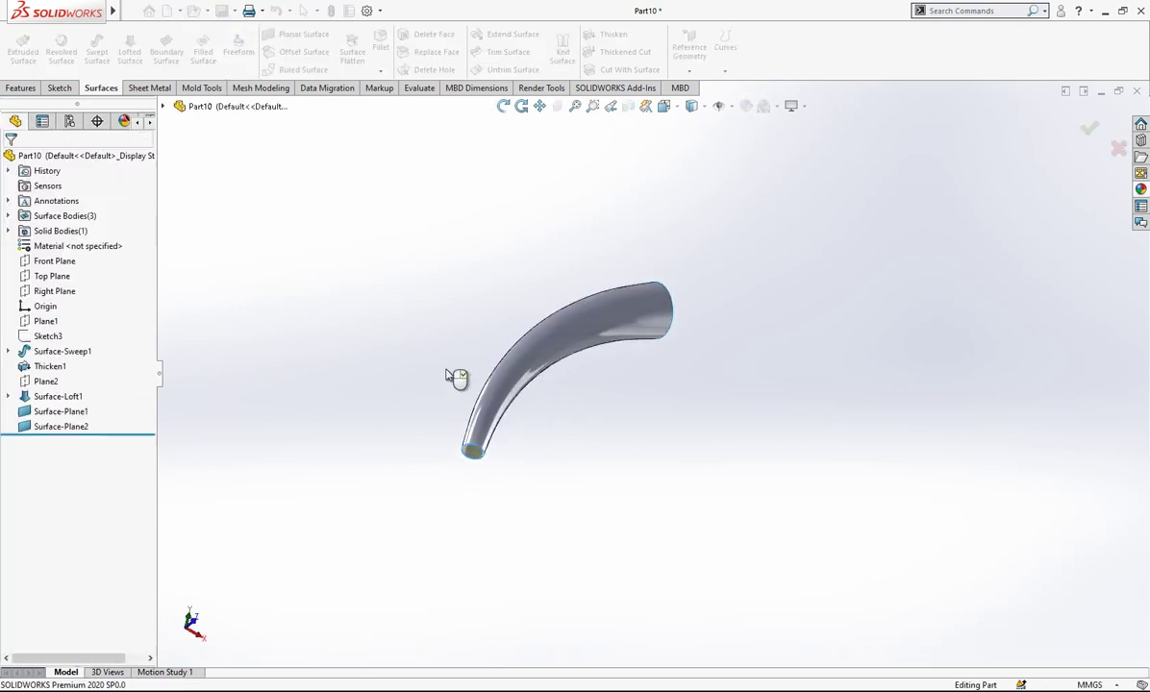
pyautogui.moveTo(456, 379)
pyautogui.mouseDown(button='middle')
pyautogui.moveTo(595, 351)
pyautogui.moveTo(486, 486)
pyautogui.moveTo(605, 313)
pyautogui.moveTo(513, 222)
pyautogui.mouseUp(button='middle')
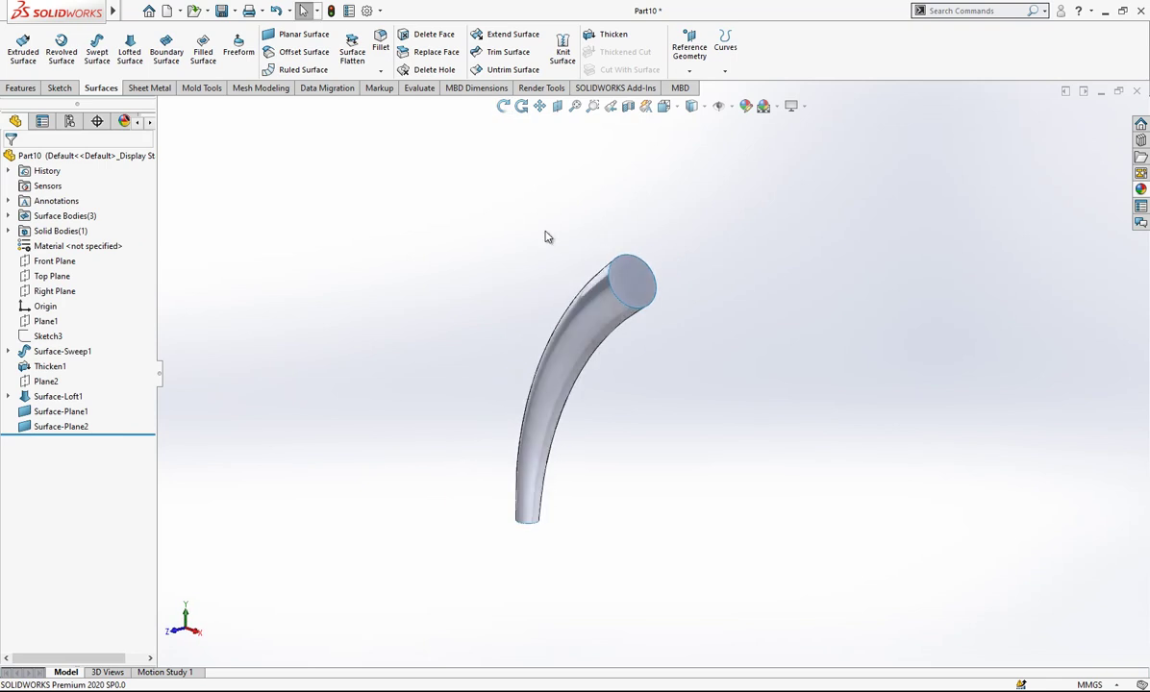
# Knit the three stem surfaces into the solid body Surface-Knit1
pyautogui.click(570, 55)
pyautogui.moveTo(656, 206); pyautogui.dragTo(404, 546)
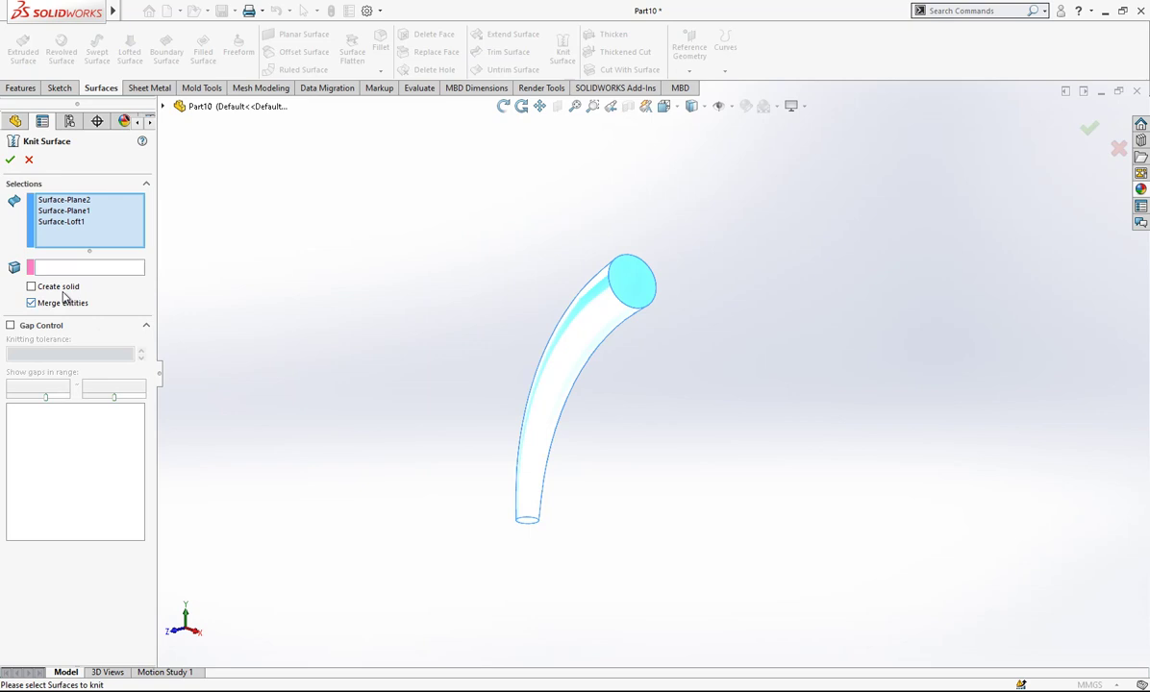
pyautogui.click(10, 160)
pyautogui.moveTo(372, 296)
pyautogui.mouseDown(button='middle')
pyautogui.moveTo(596, 333)
pyautogui.moveTo(618, 369)
pyautogui.mouseUp(button='middle')
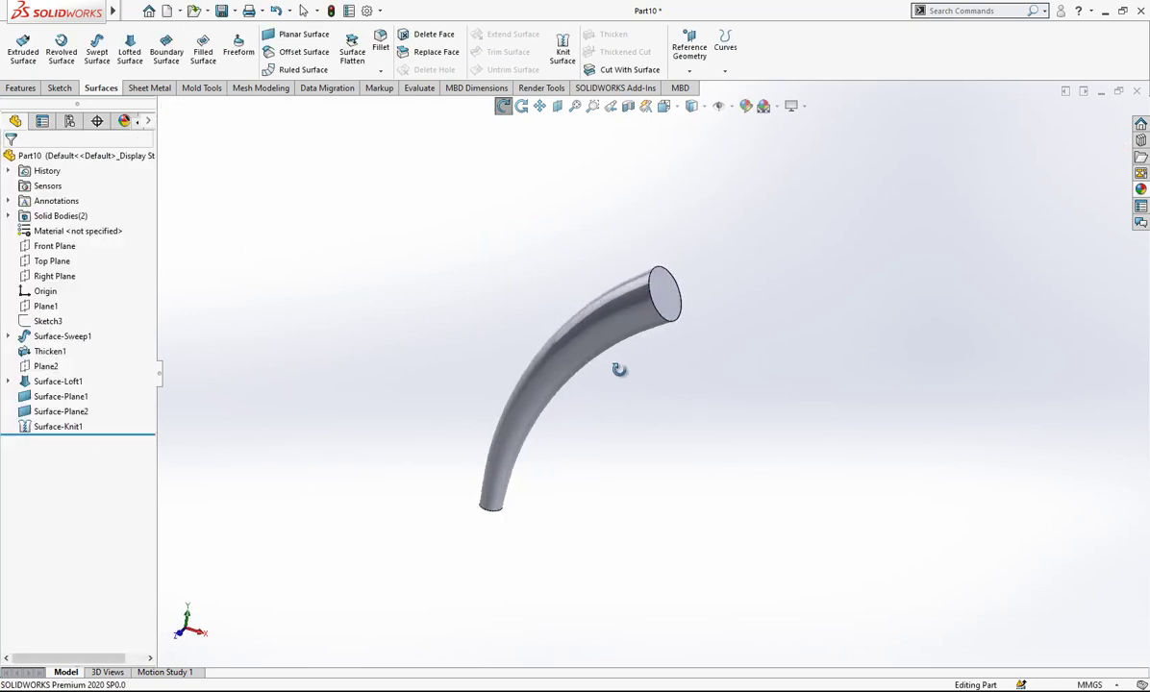
# Show the hidden apple body again from the Solid Bodies list
pyautogui.click(7, 215)
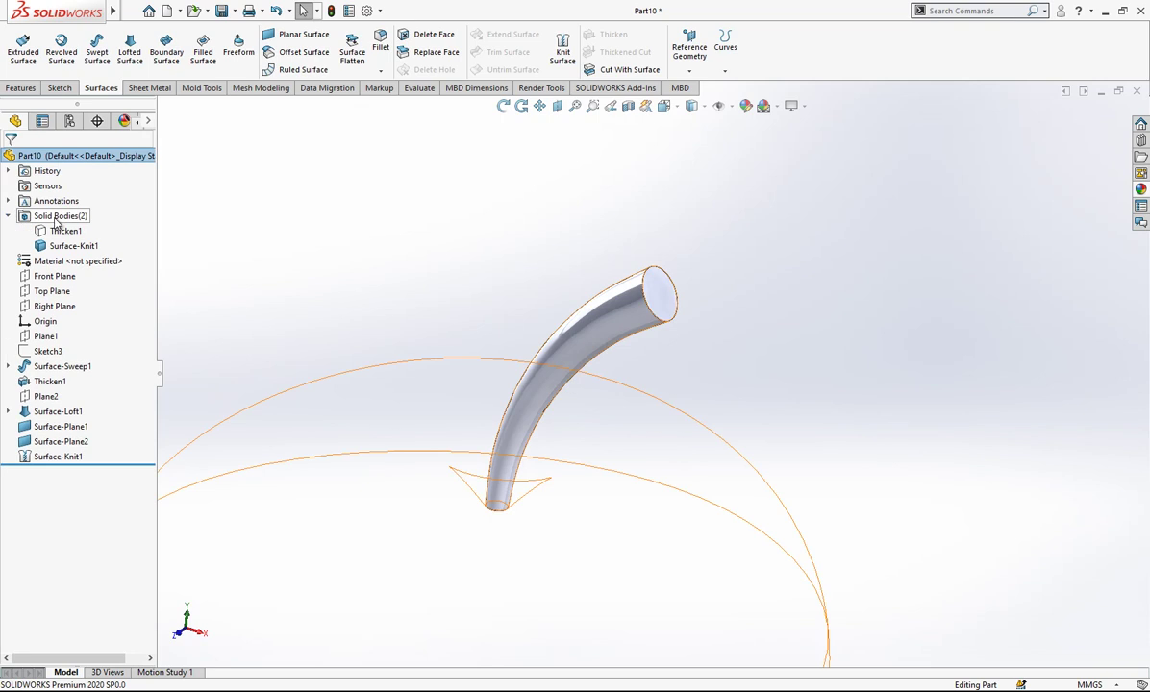
pyautogui.rightClick(55, 217)
pyautogui.click(73, 246)
pyautogui.click(60, 202)
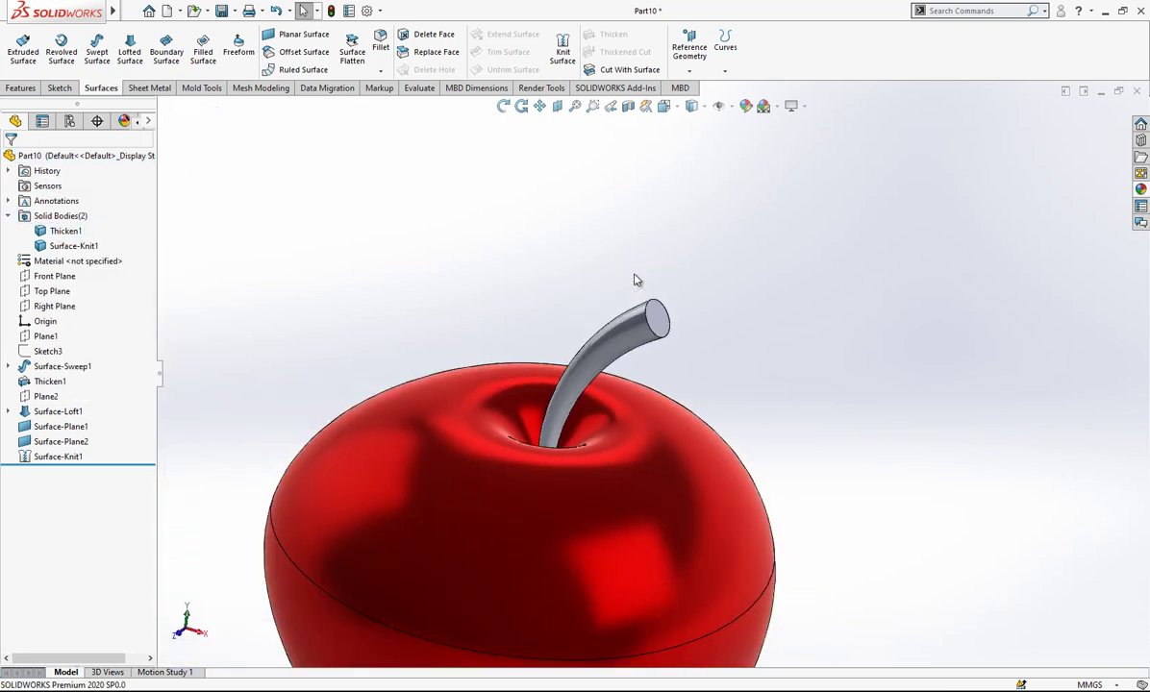
pyautogui.click(19, 88)
# Chamfer the stem's top edge by 0.5 mm at 45°
pyautogui.click(381, 73)
pyautogui.click(394, 101)
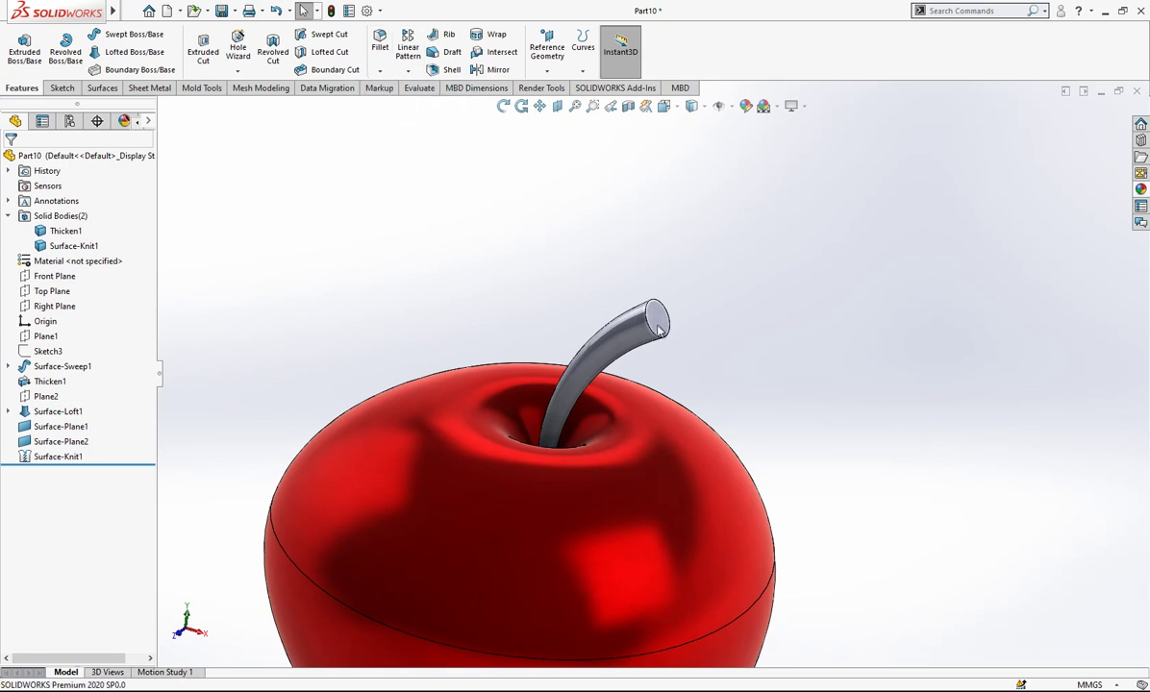
pyautogui.click(651, 332)
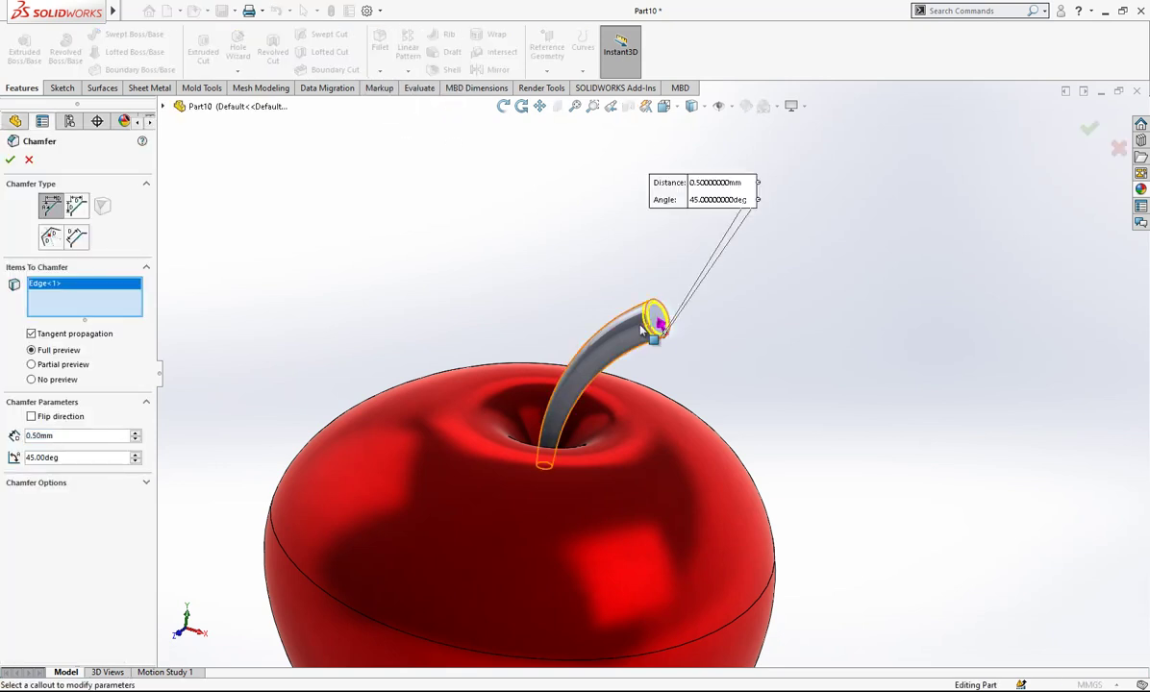
pyautogui.rightClick(595, 264)
# Apply a dark navy appearance to the whole stem body
pyautogui.rightClick(623, 332)
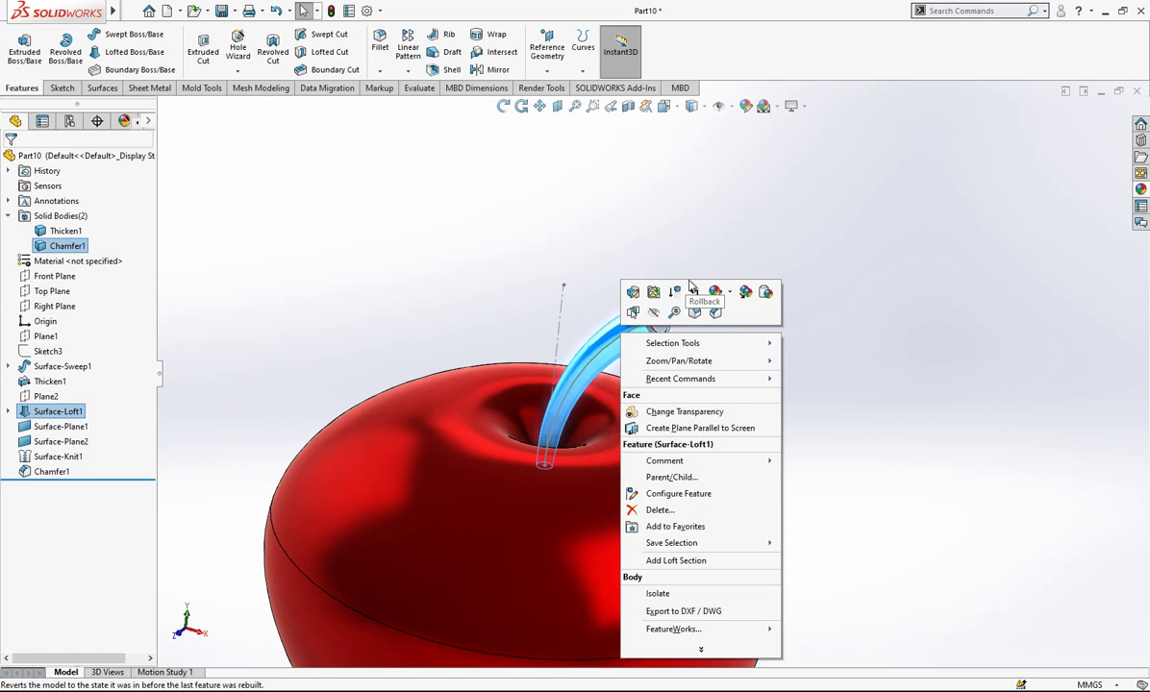
pyautogui.click(726, 298)
pyautogui.click(743, 354)
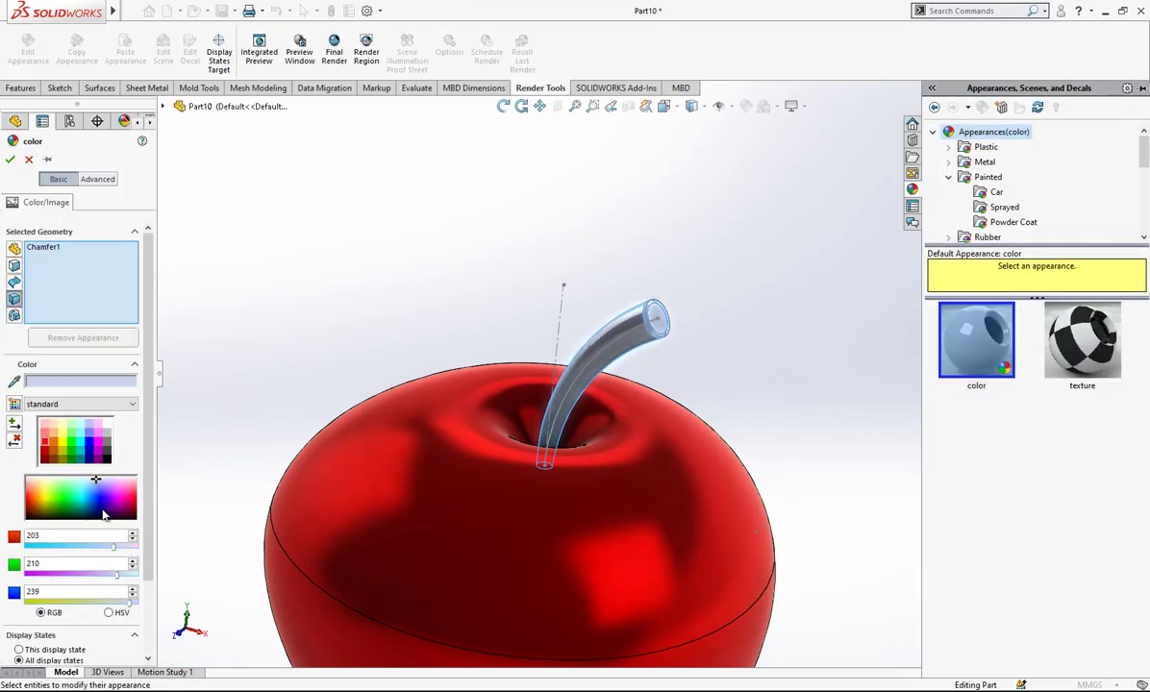
pyautogui.click(104, 516)
pyautogui.click(10, 158)
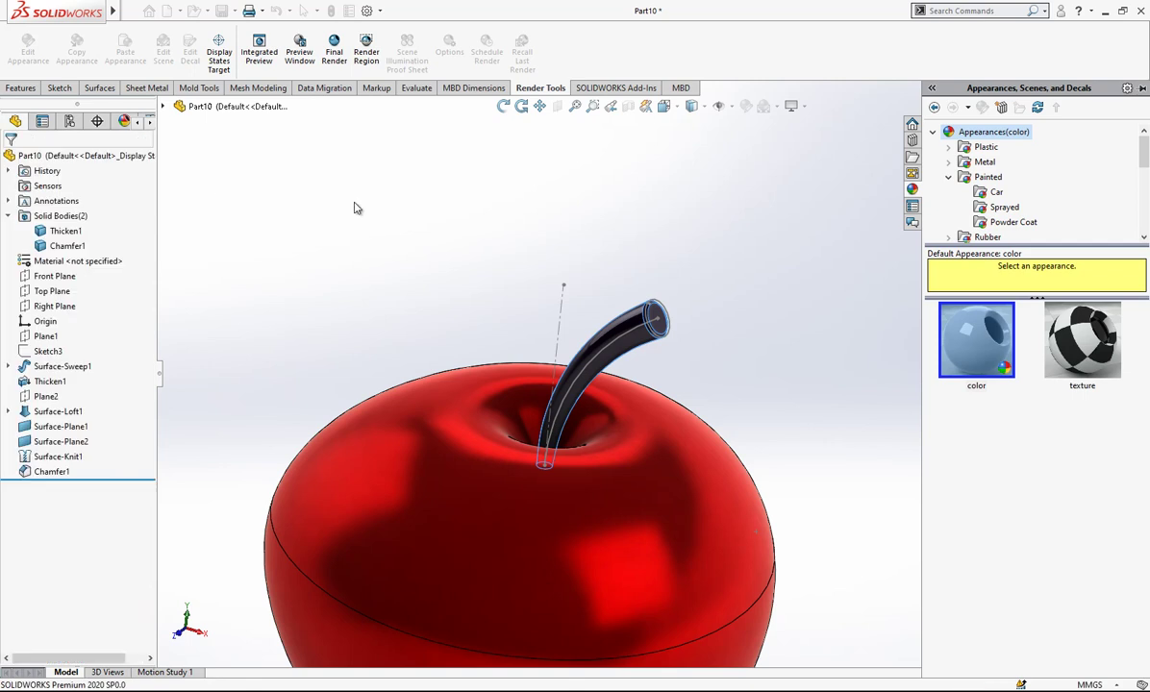
# Face the apple from the Front, recentre it with the stem, and select Front Plane
pyautogui.click(628, 106)
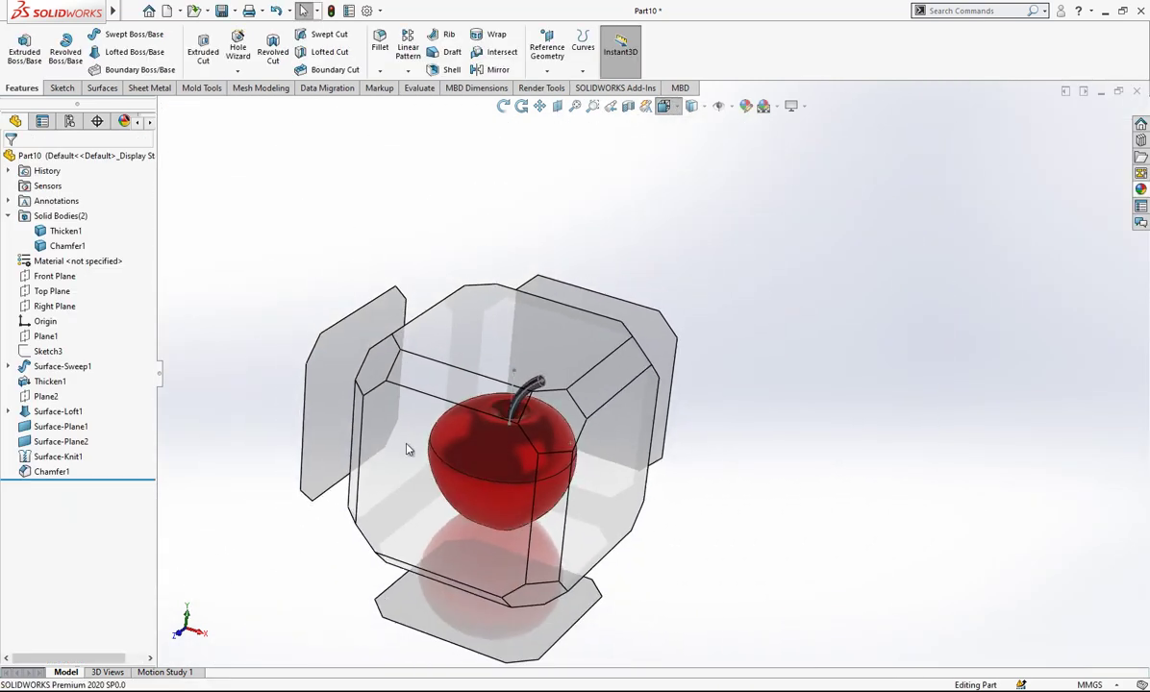
pyautogui.hotkey('ctrl', '1')
pyautogui.click(667, 180)
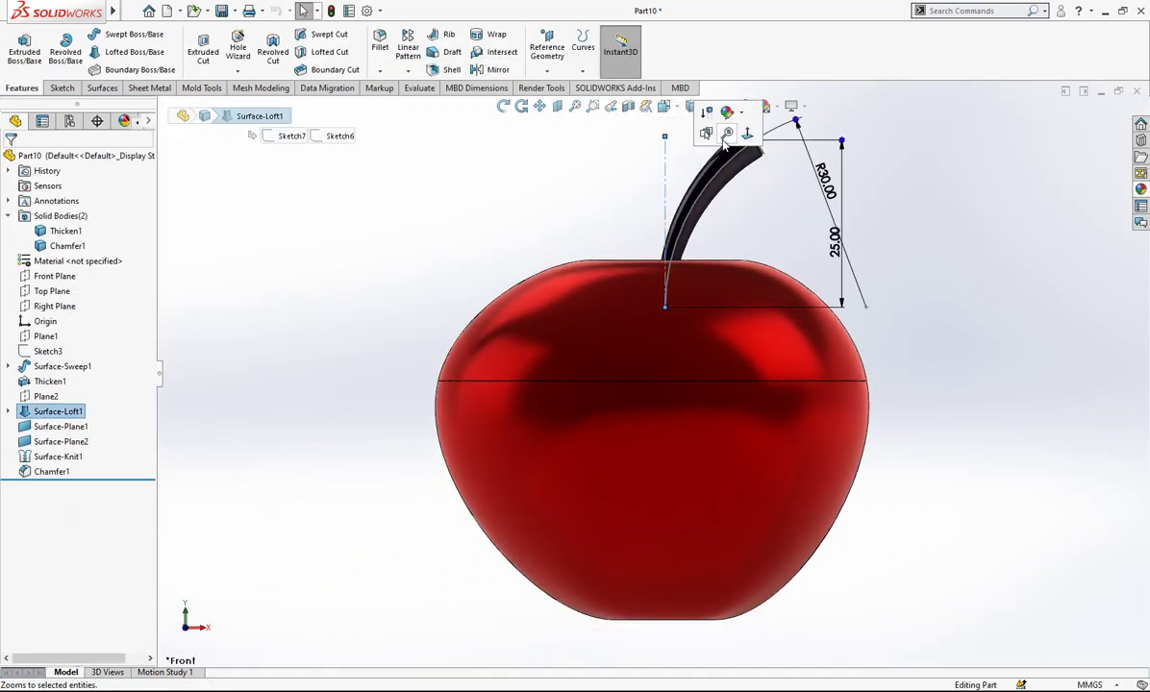
pyautogui.press('Escape')
pyautogui.scroll(2, 741, 298)
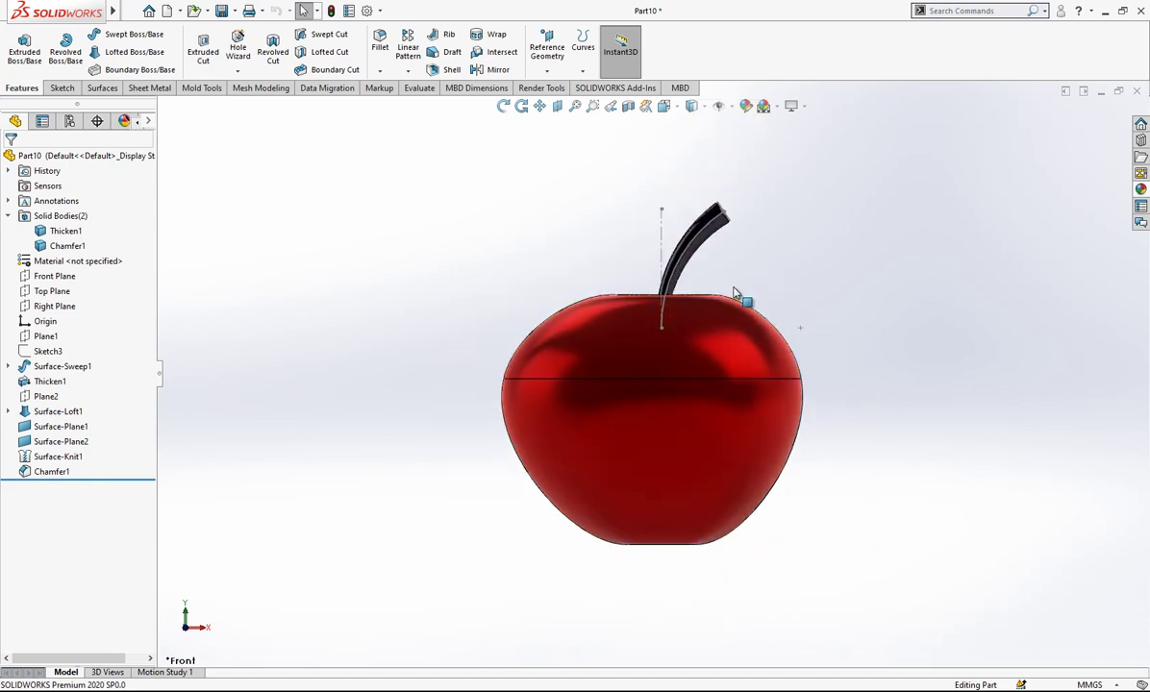
pyautogui.keyDown('ctrl'); pyautogui.moveTo(741, 298); pyautogui.dragTo(698, 306, button='middle'); pyautogui.keyUp('ctrl')
pyautogui.scroll(-2, 663, 310)
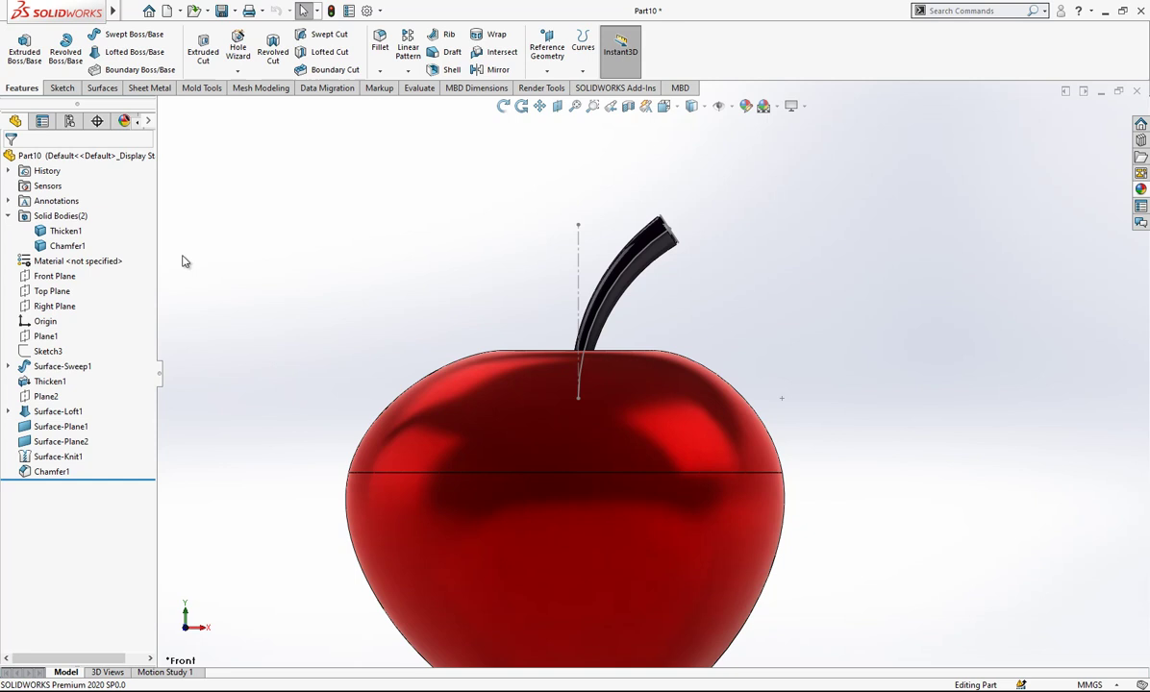
pyautogui.click(72, 276)
# Start Sketch8 on the Front Plane with a vertical construction centreline through the apple
pyautogui.click(74, 253)
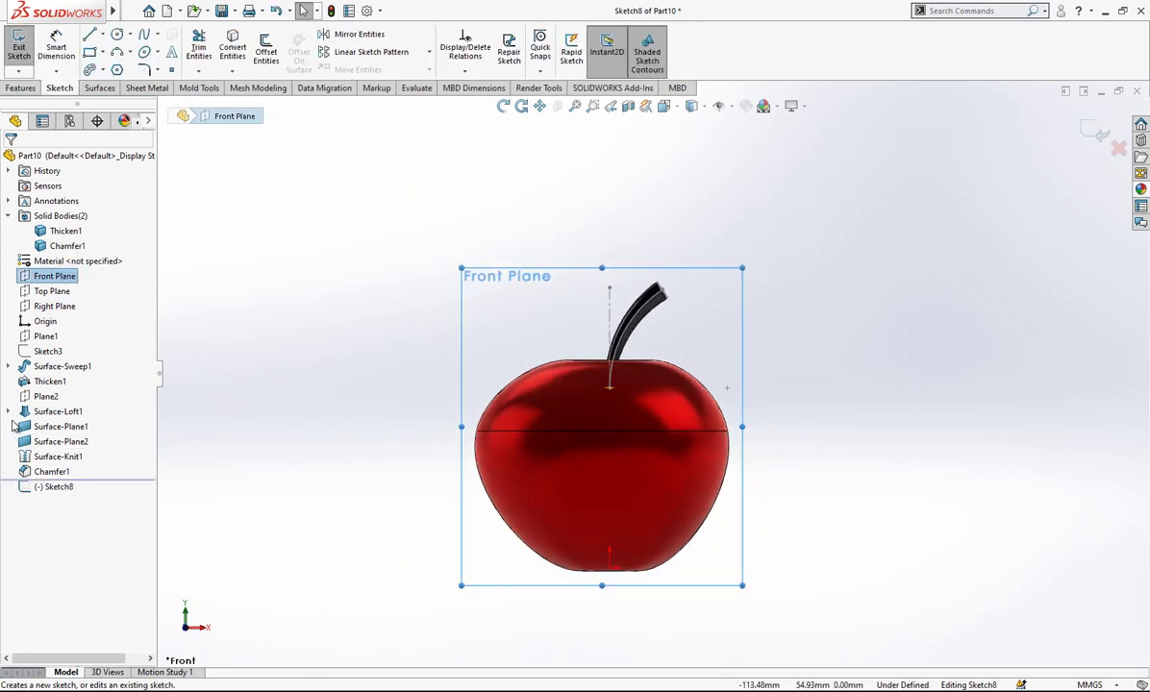
pyautogui.click(8, 411)
pyautogui.click(8, 412)
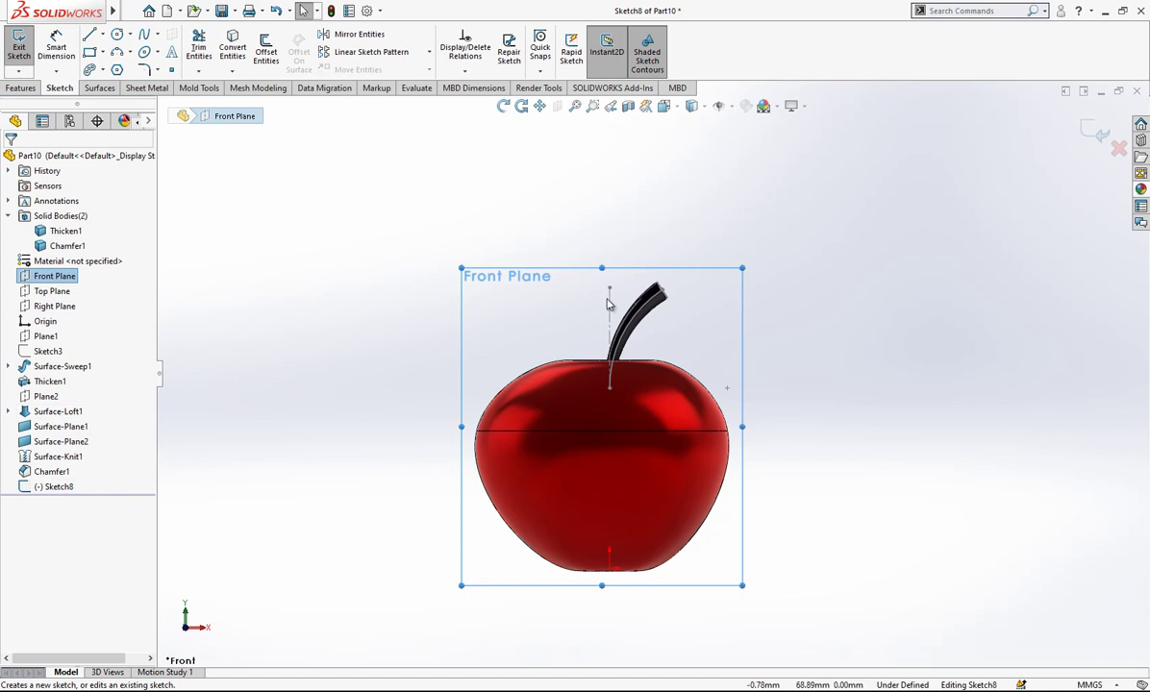
pyautogui.click(571, 304)
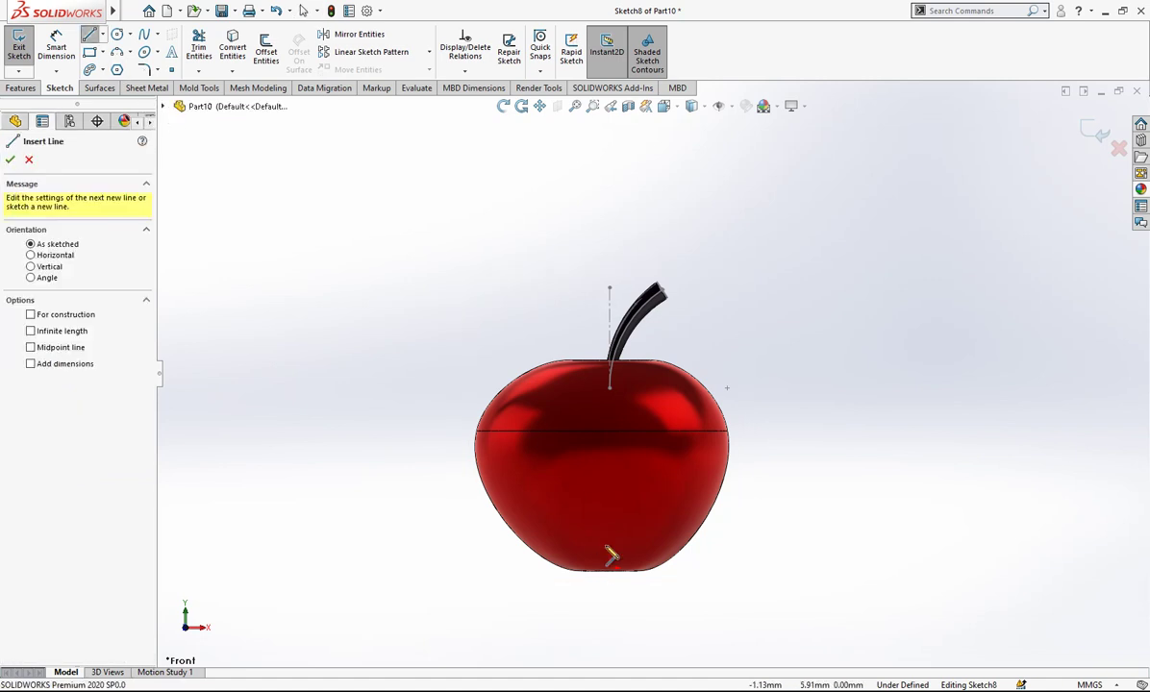
pyautogui.click(609, 570)
pyautogui.click(609, 260)
pyautogui.press('Escape')
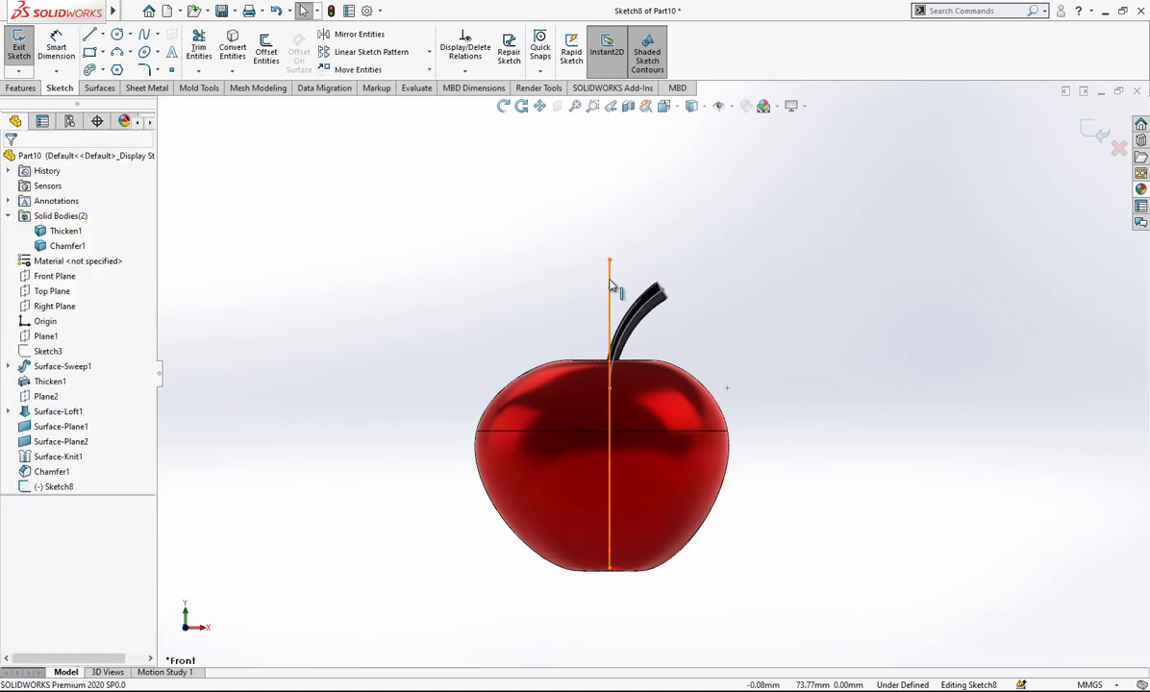
pyautogui.click(610, 288)
pyautogui.click(670, 238)
pyautogui.scroll(-2, 650, 323)
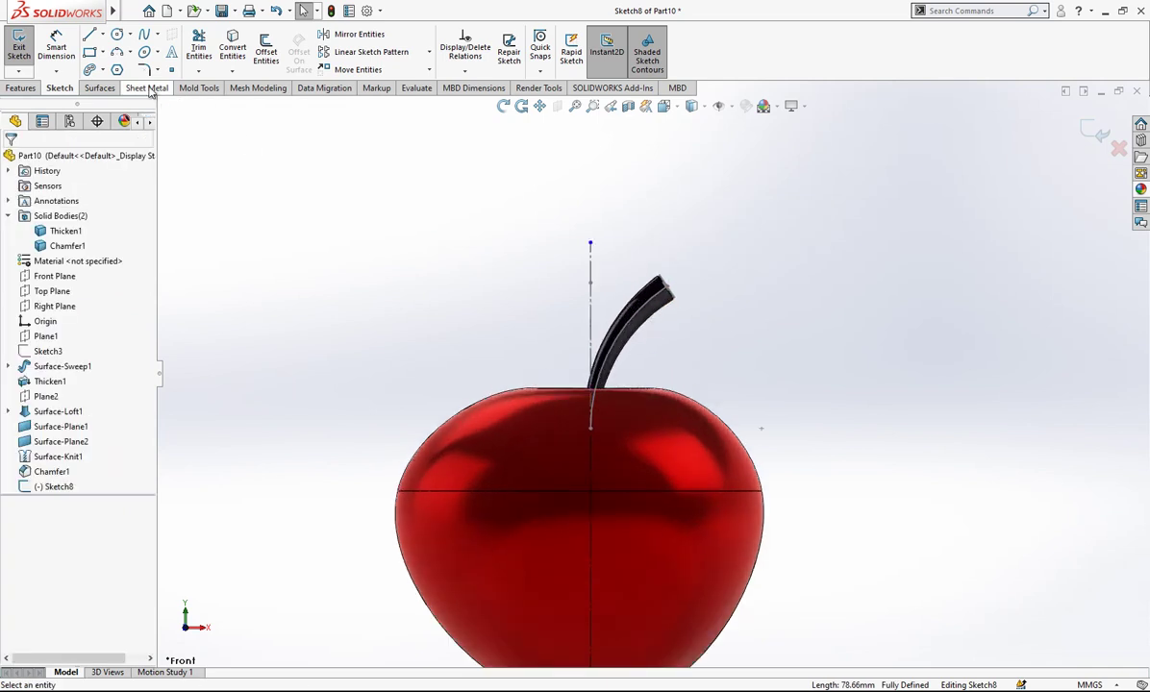
# Draw two 3-point arcs forming a closed leaf outline left of the stem
pyautogui.click(116, 52)
pyautogui.click(589, 364)
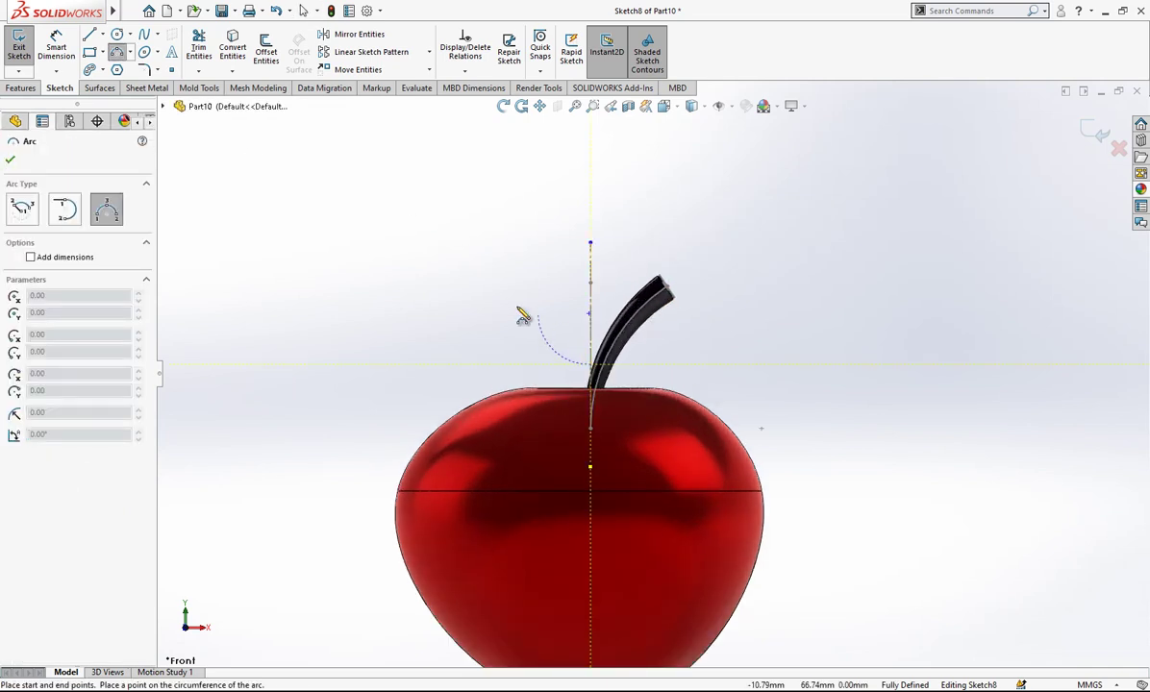
pyautogui.click(449, 286)
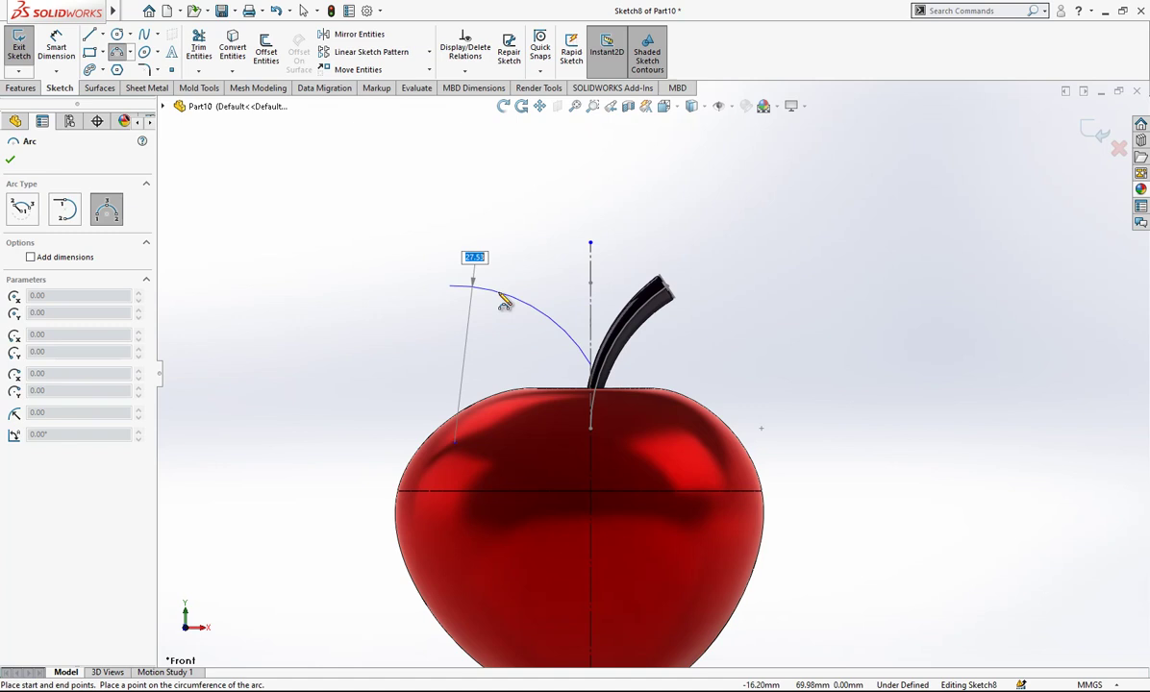
pyautogui.click(500, 295)
pyautogui.scroll(-2, 591, 366)
pyautogui.scroll(-2, 594, 373)
pyautogui.press('Escape')
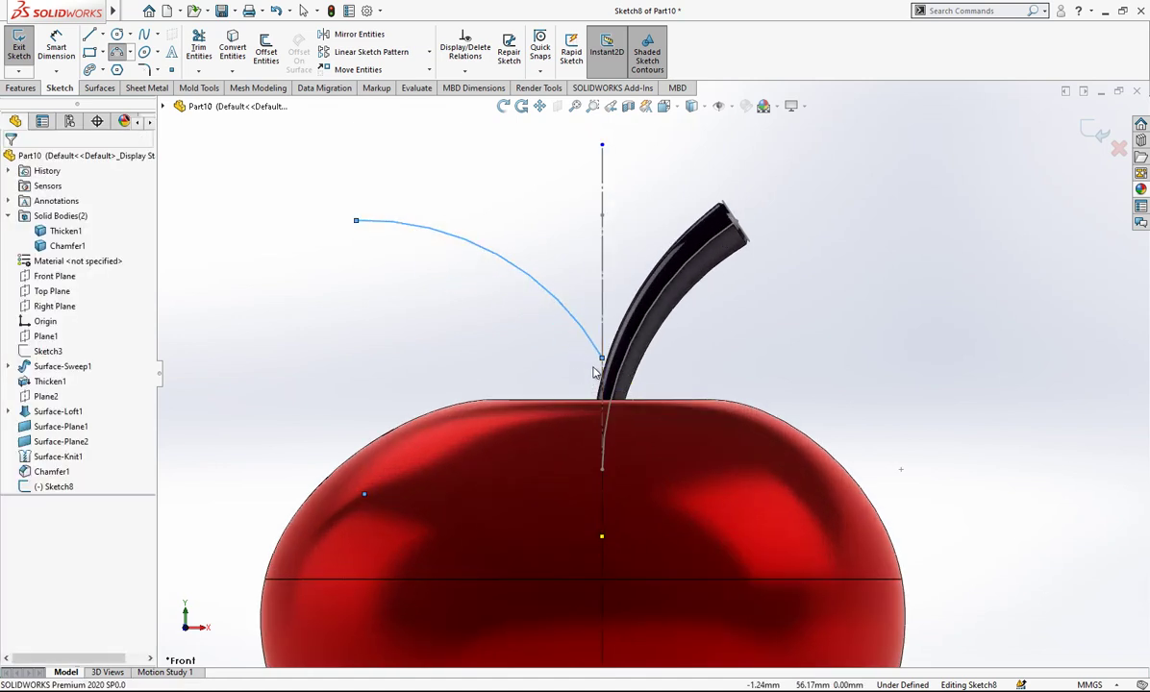
pyautogui.press('Escape')
pyautogui.click(123, 53)
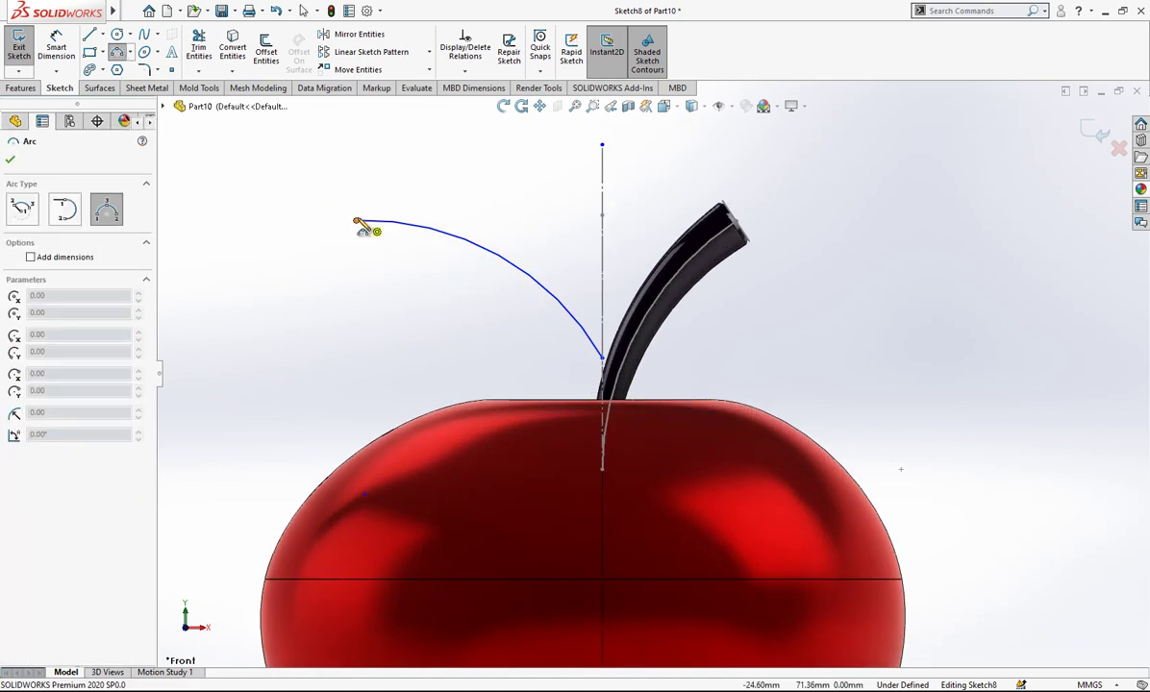
pyautogui.click(361, 220)
pyautogui.click(602, 359)
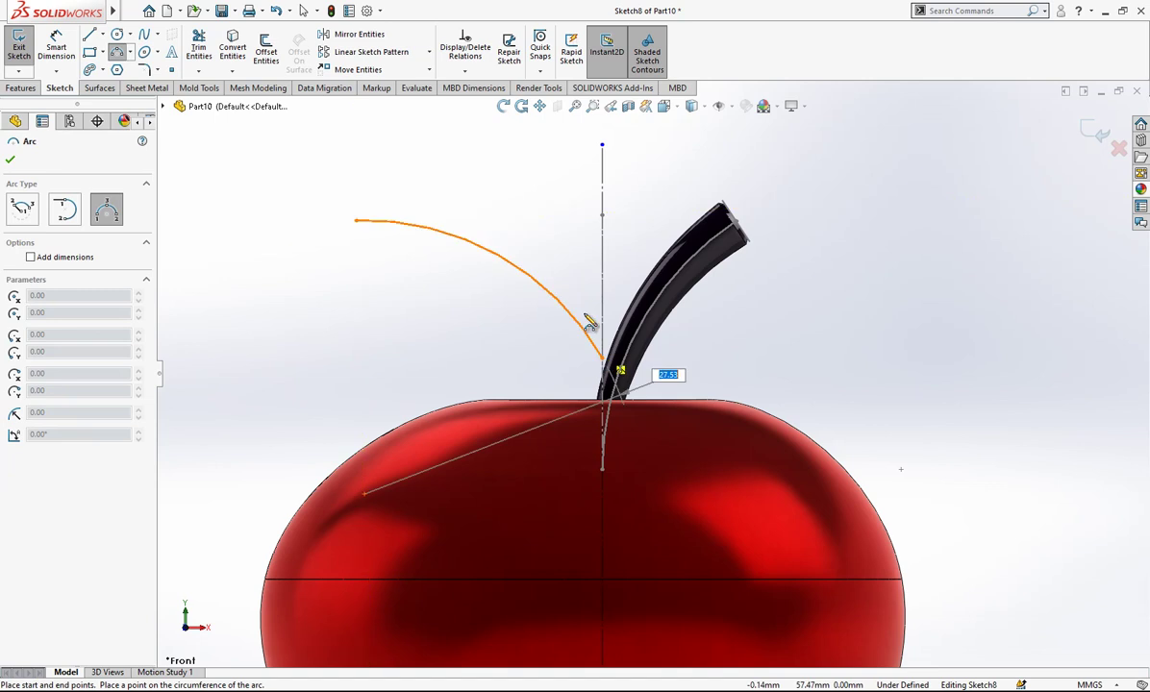
pyautogui.click(569, 250)
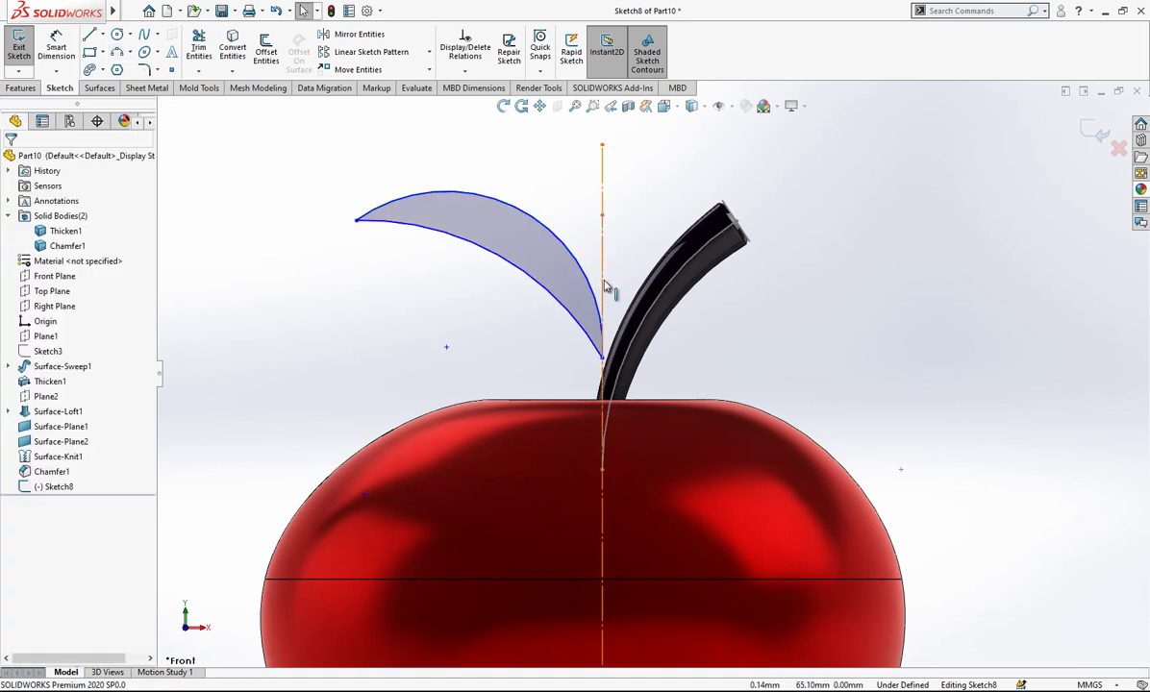
# Make the leaf arc tangent to the centreline and zoom to fit
pyautogui.click(601, 302)
pyautogui.keyDown('ctrl'); pyautogui.click(593, 300); pyautogui.keyUp('ctrl')
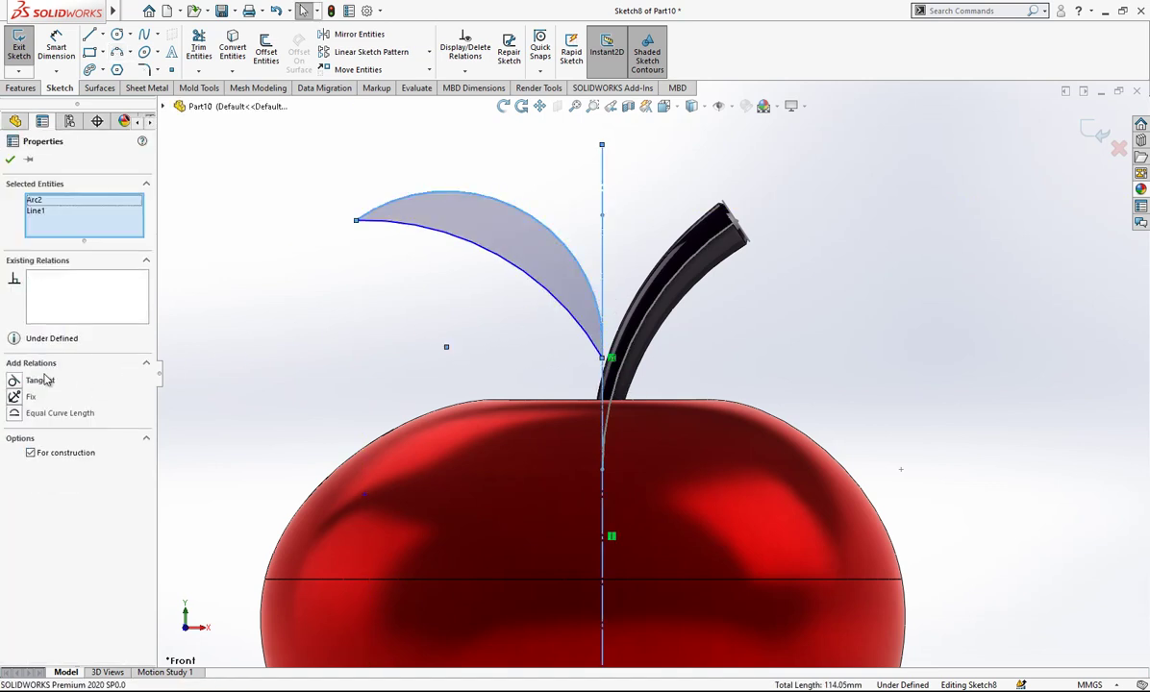
pyautogui.click(45, 381)
pyautogui.click(407, 331)
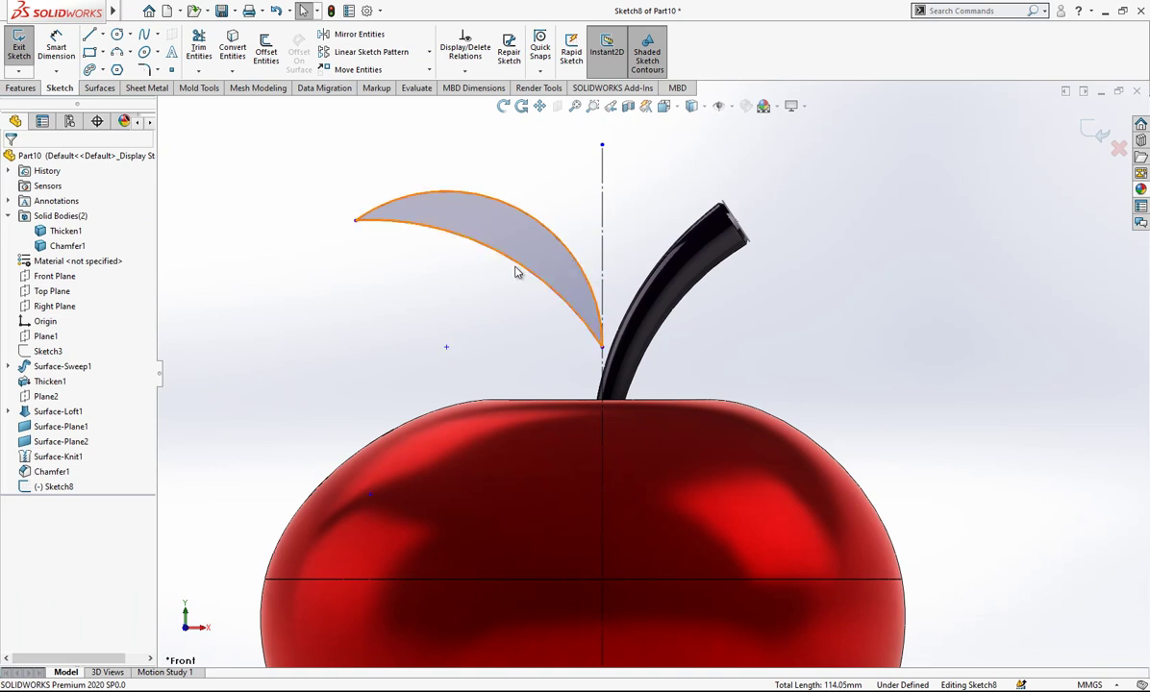
pyautogui.press('z')
pyautogui.press('z')
pyautogui.press('z')
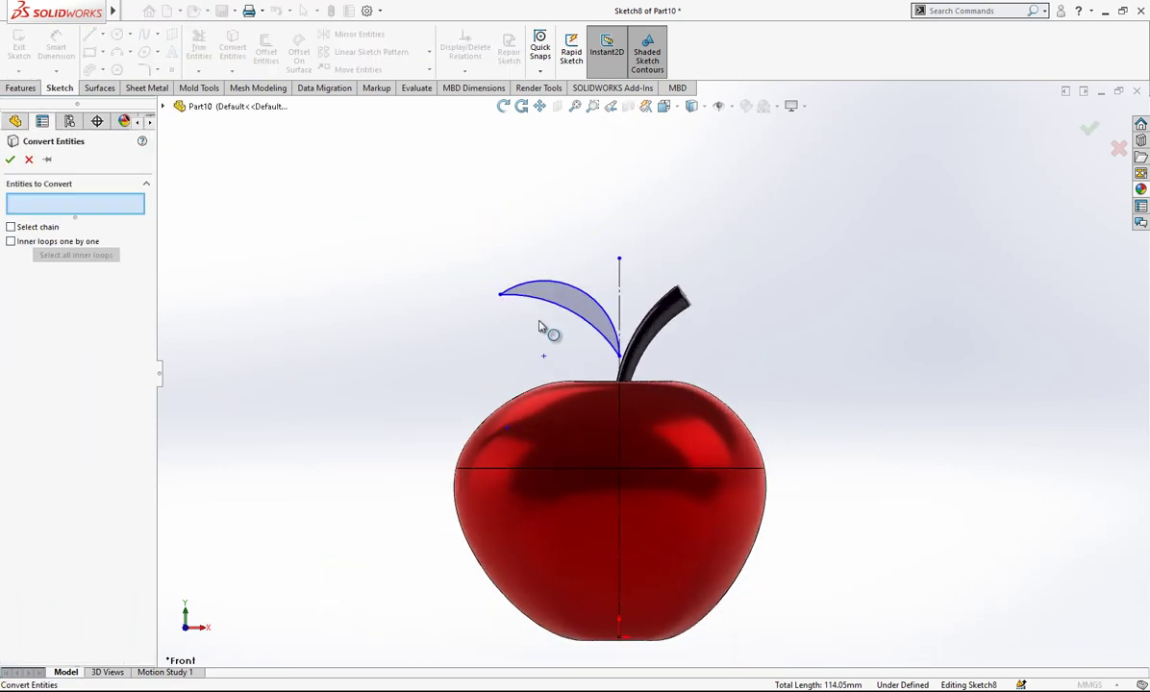
# Dimension the lower and upper leaf arcs as R25 and R15
pyautogui.click(565, 286)
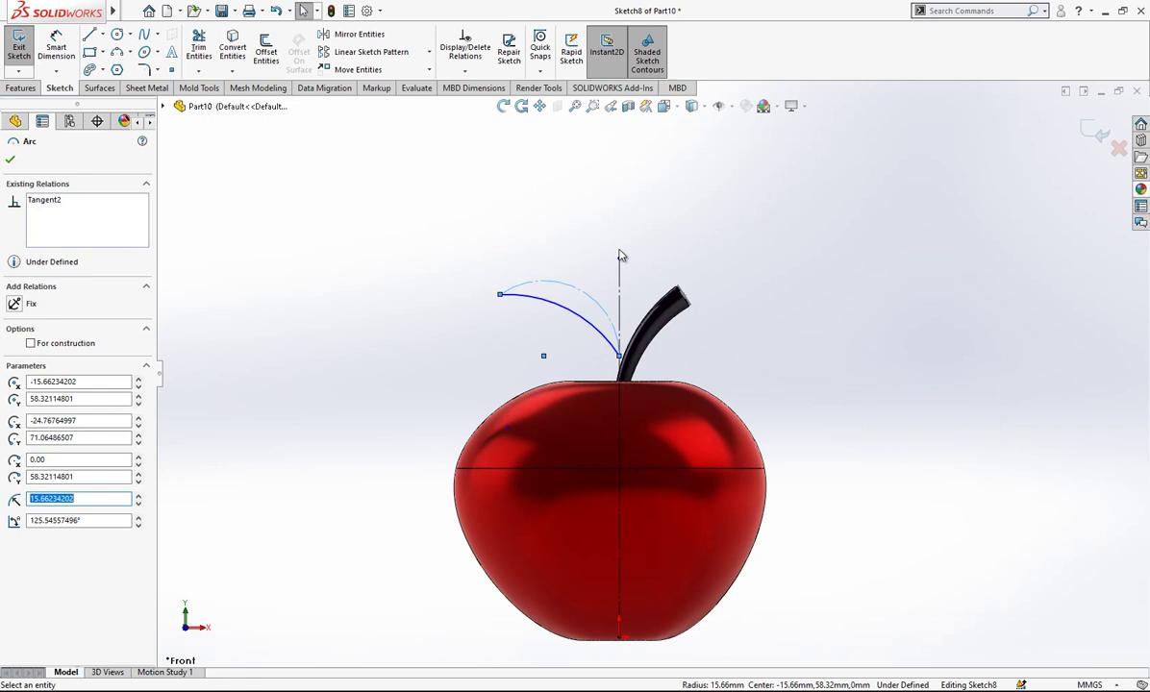
pyautogui.click(553, 246)
pyautogui.click(56, 48)
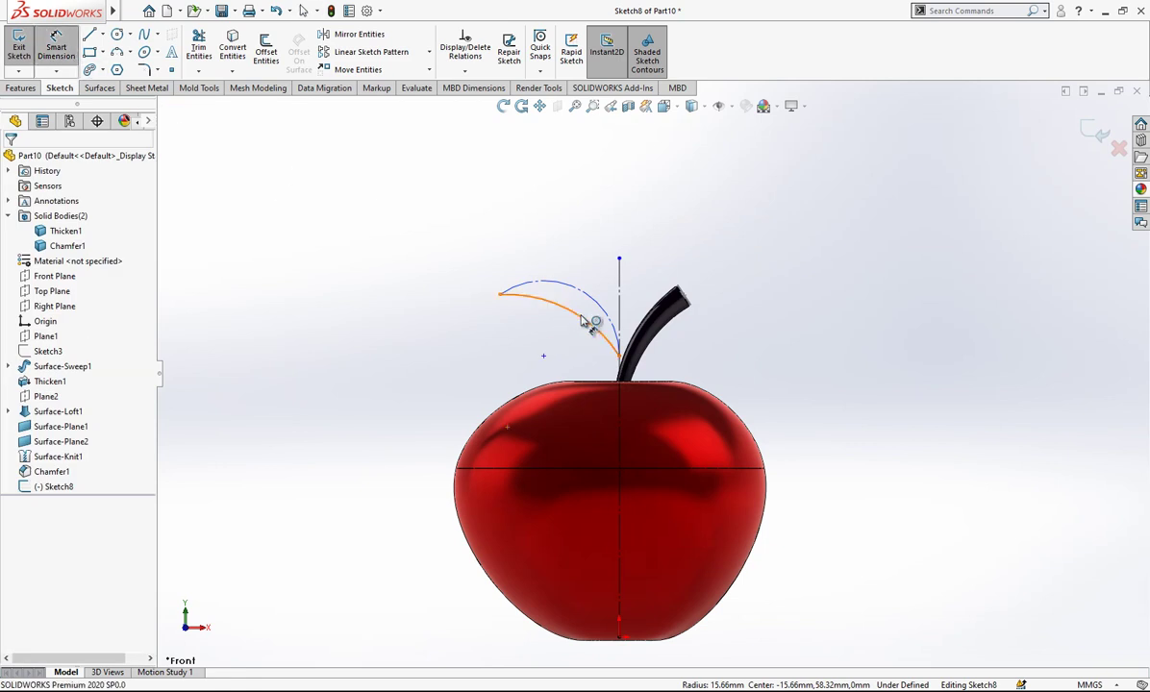
pyautogui.click(582, 317)
pyautogui.click(576, 352)
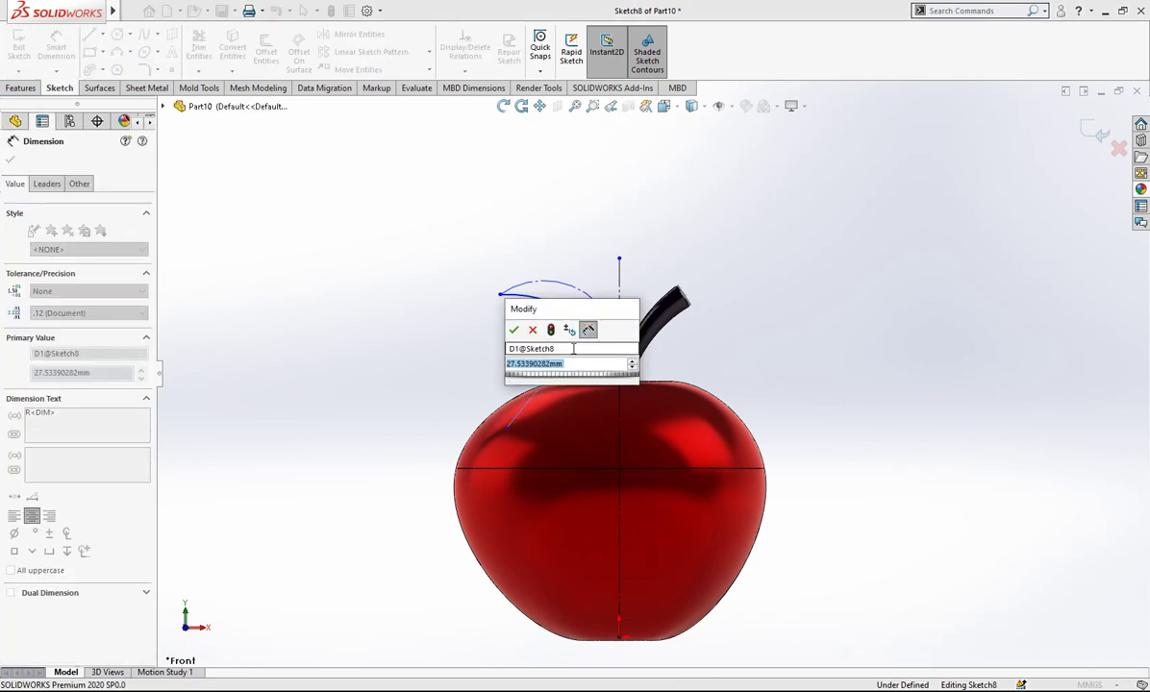
pyautogui.write('25')
pyautogui.press('Return')
pyautogui.click(590, 276)
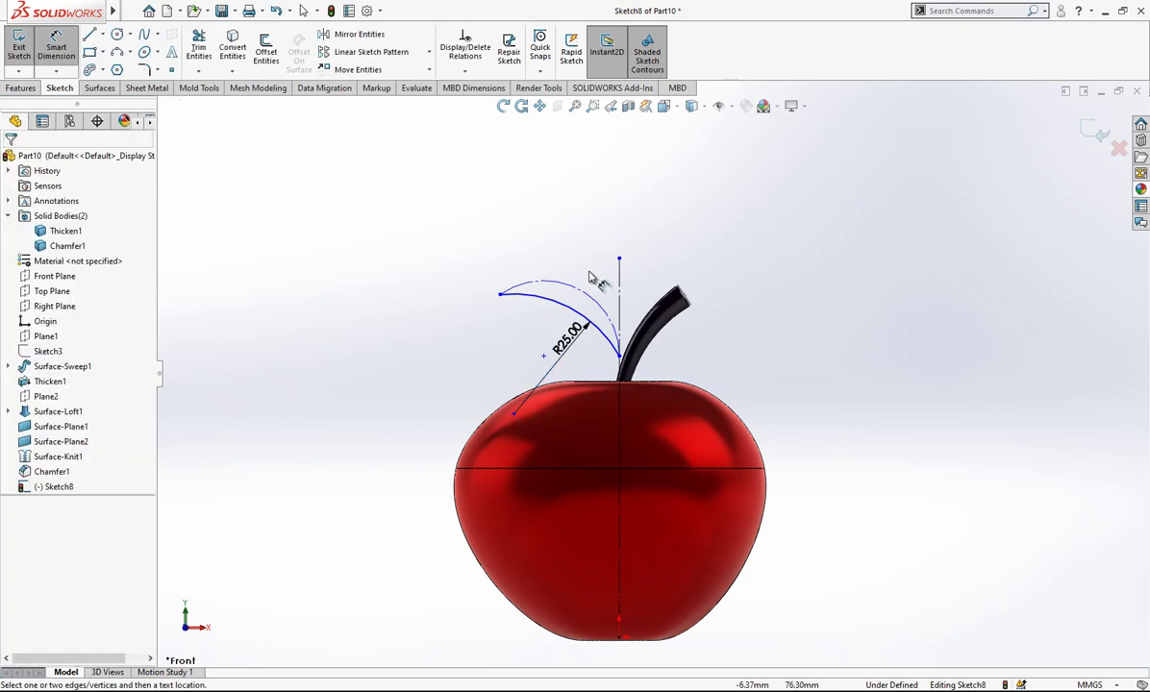
pyautogui.click(588, 296)
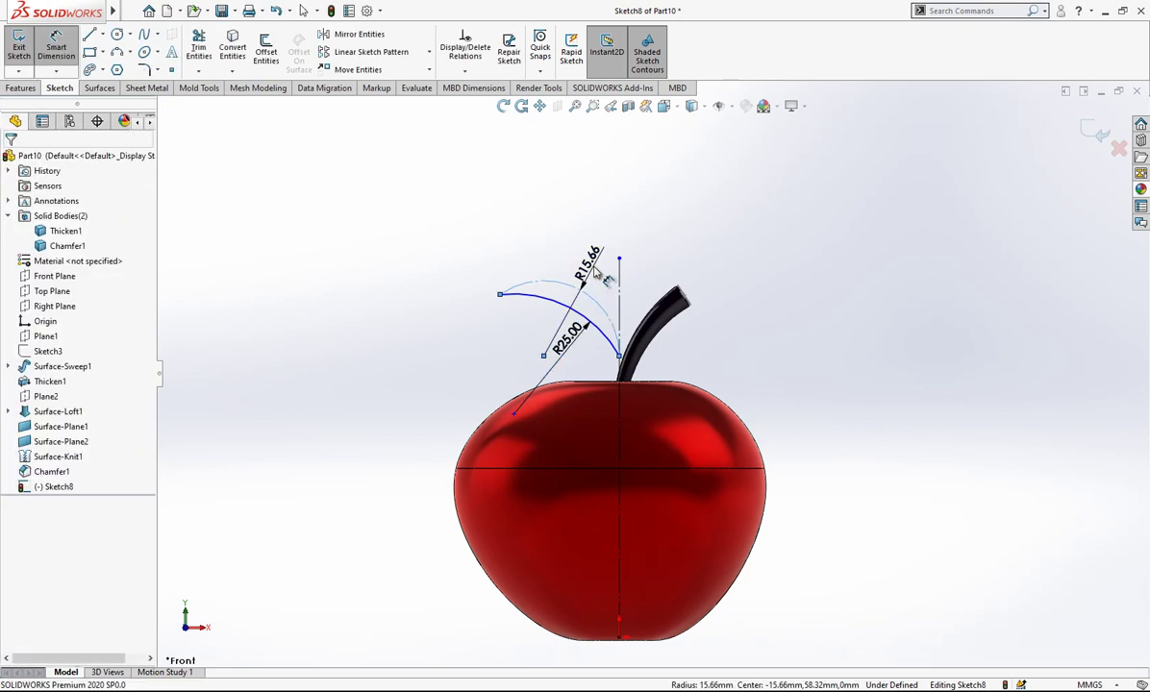
pyautogui.click(595, 269)
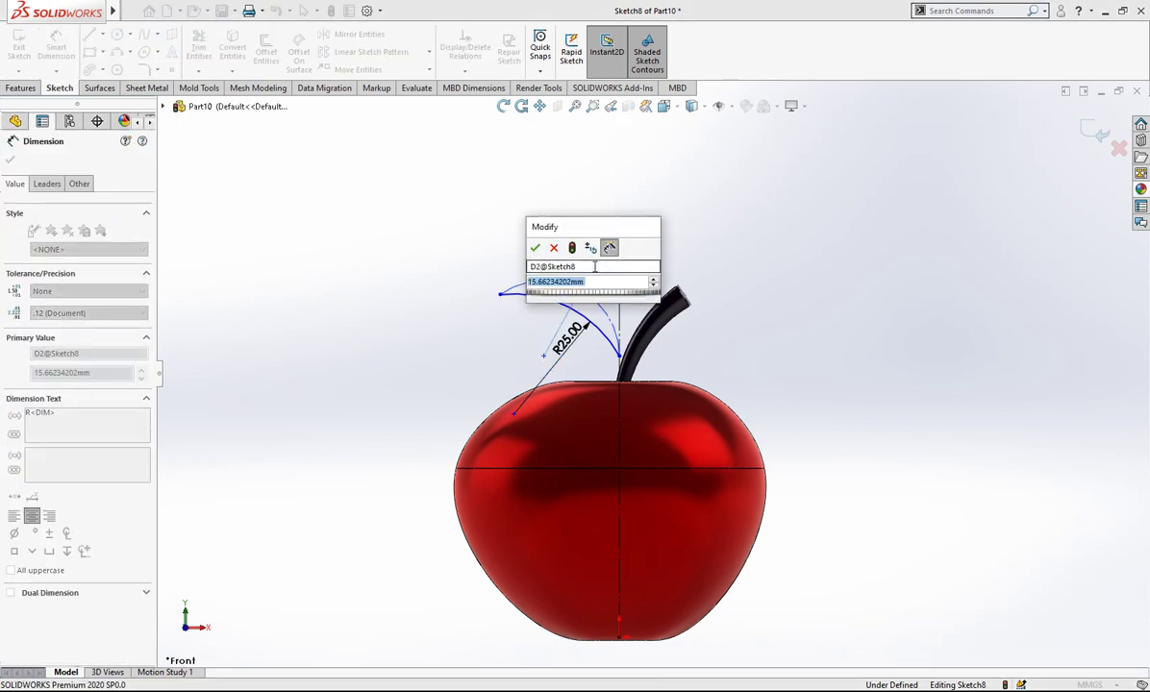
pyautogui.write('15')
pyautogui.press('Return')
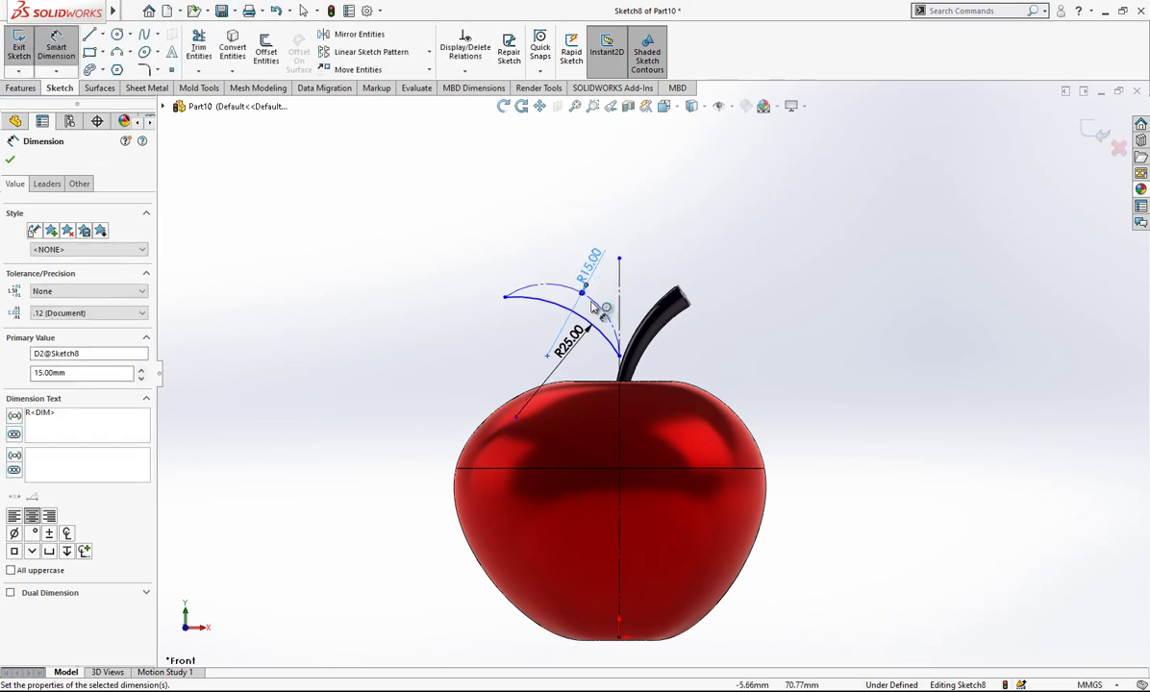
# Set the stem base 56 mm above the apple bottom and leaf tip 25 mm from centreline
pyautogui.click(618, 357)
pyautogui.click(619, 637)
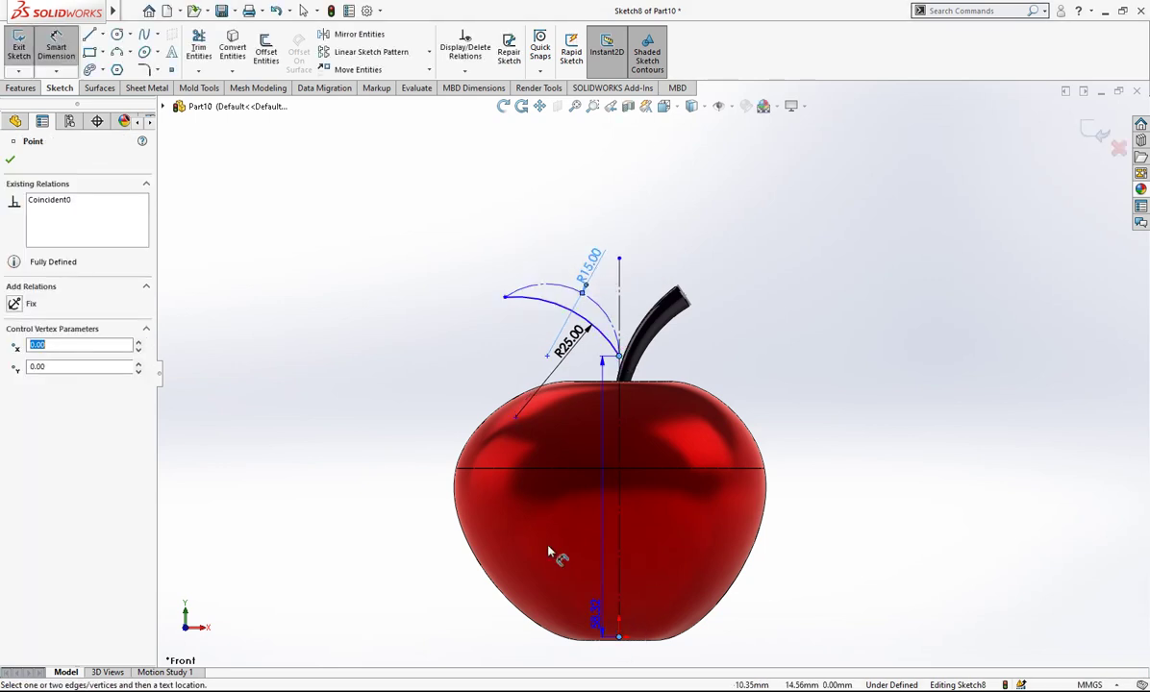
pyautogui.click(334, 485)
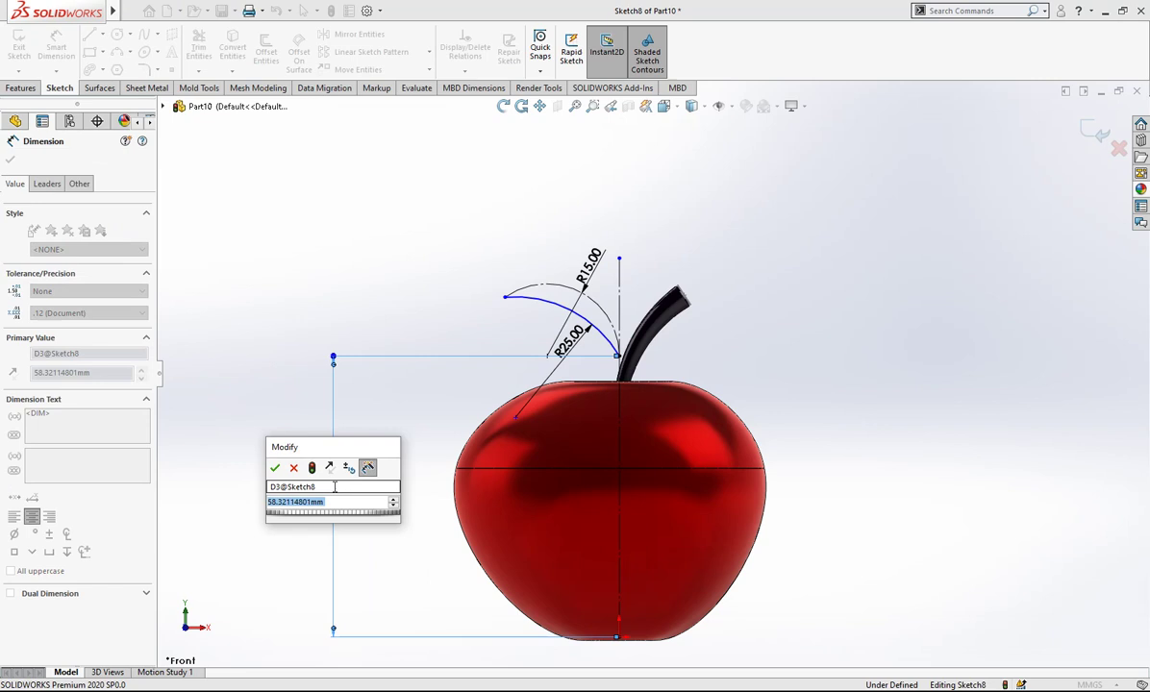
pyautogui.write('56')
pyautogui.press('Return')
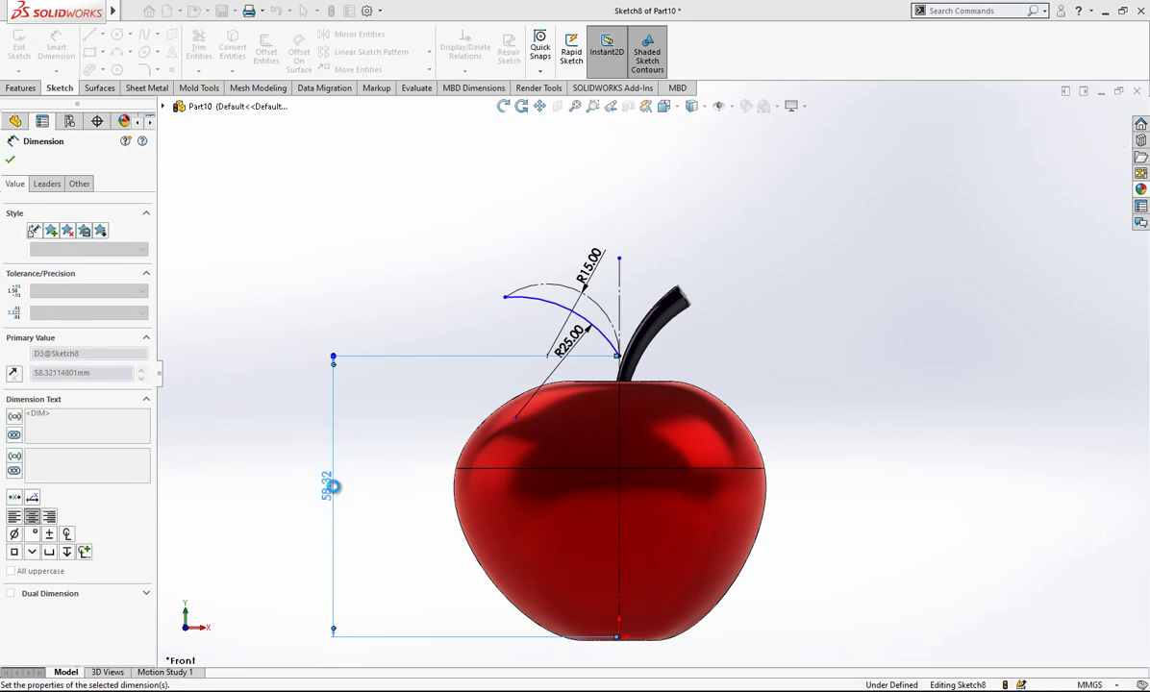
pyautogui.scroll(-4, 556, 366)
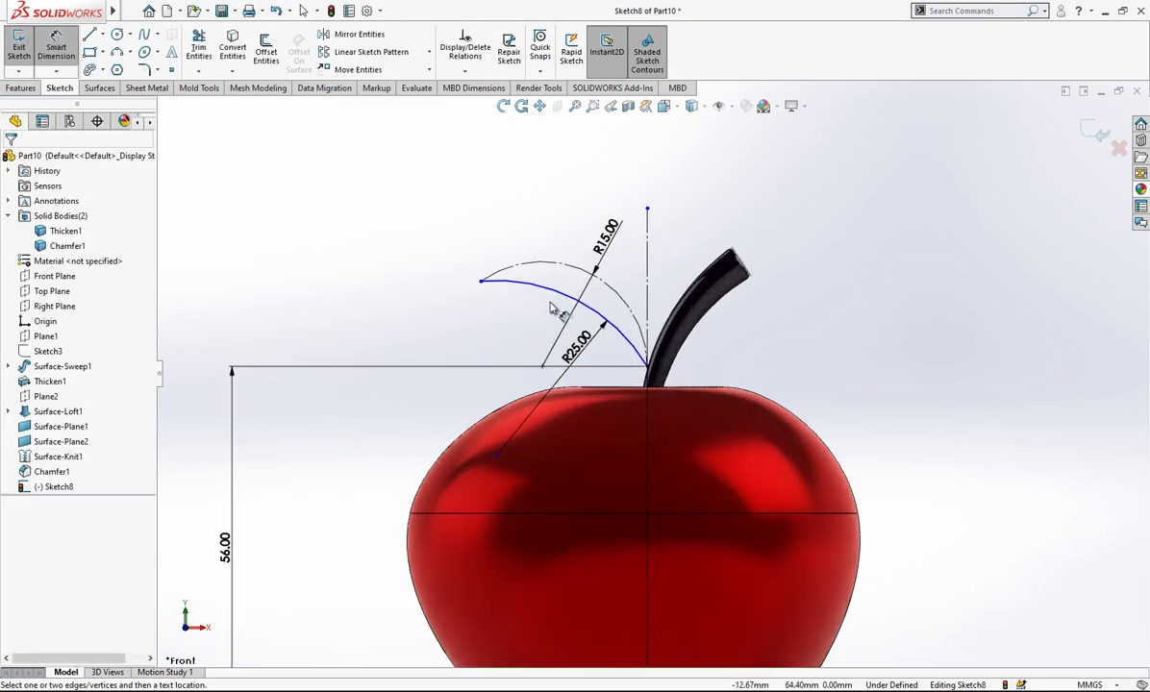
pyautogui.click(480, 280)
pyautogui.click(646, 280)
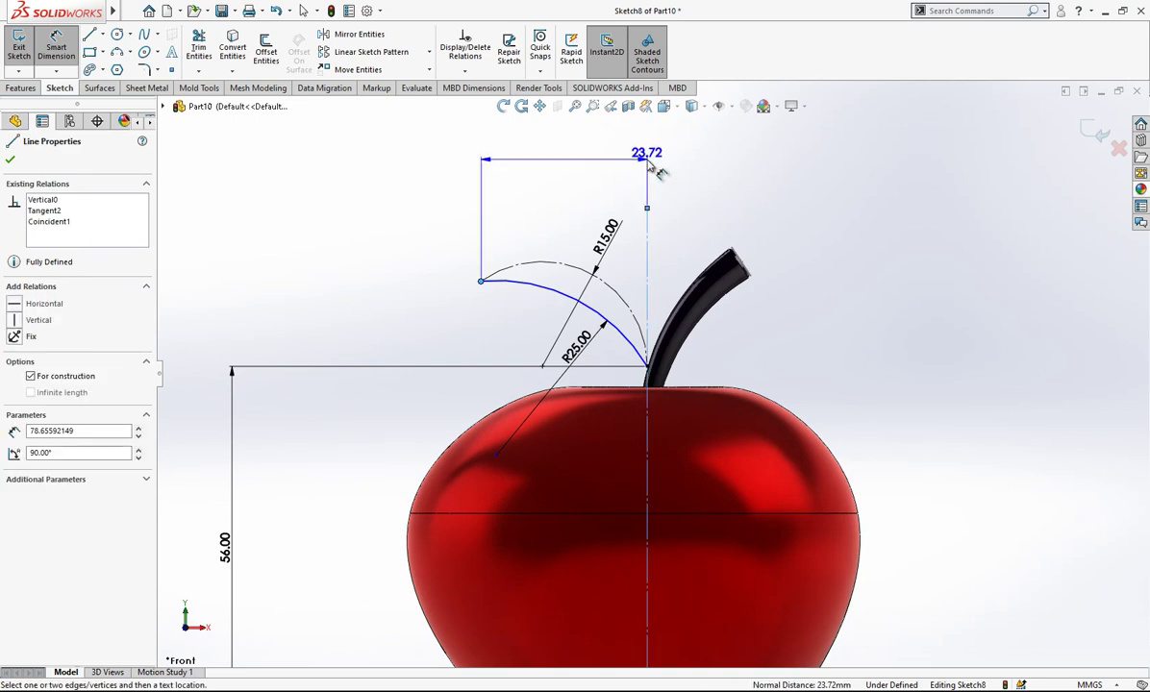
pyautogui.click(712, 171)
pyautogui.write('25')
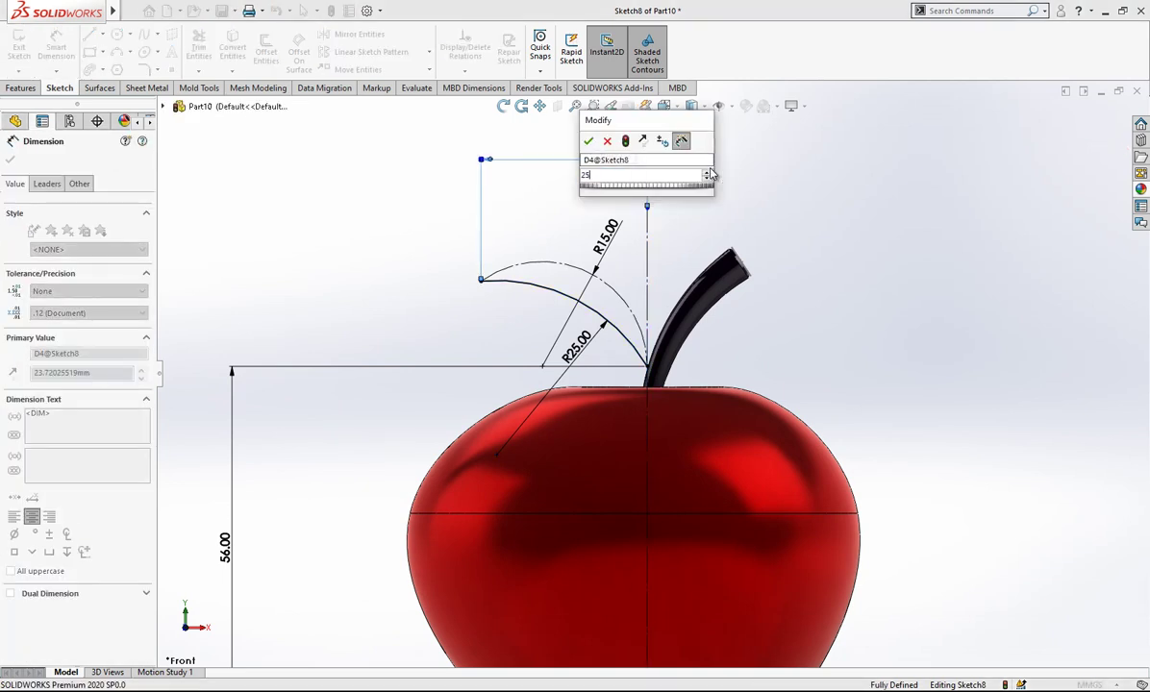
pyautogui.press('Return')
pyautogui.press('Escape')
pyautogui.write('20')
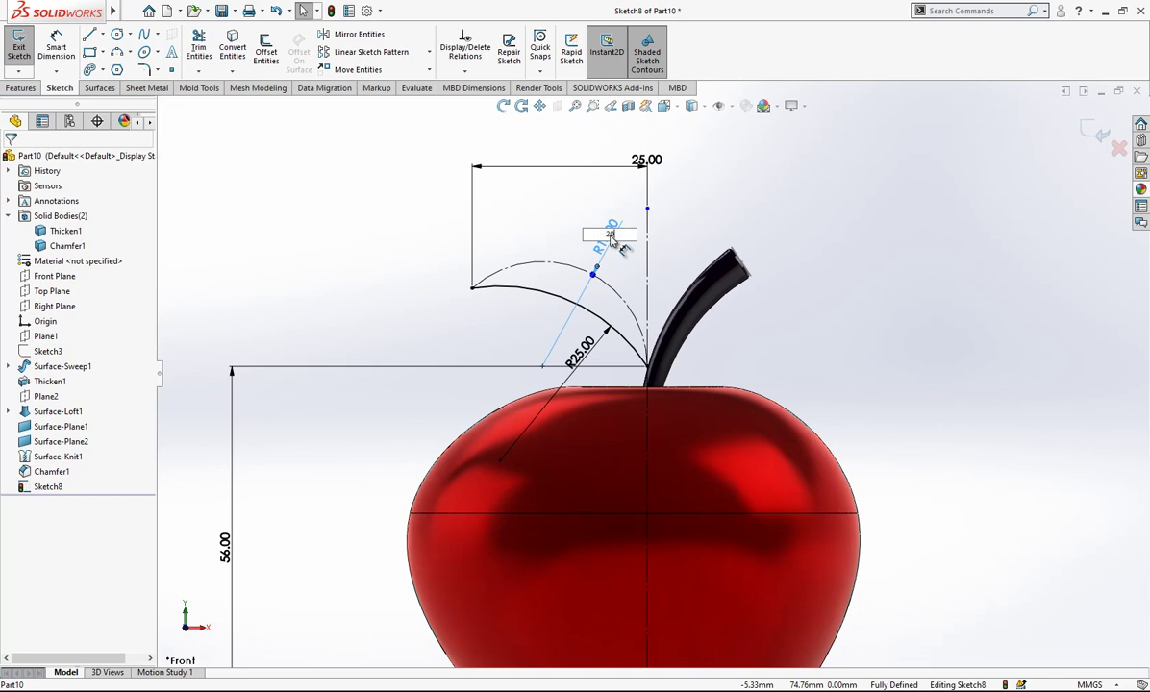
# Try a 20 mm leaf-arc radius, then undo it back to 15
pyautogui.press('Return')
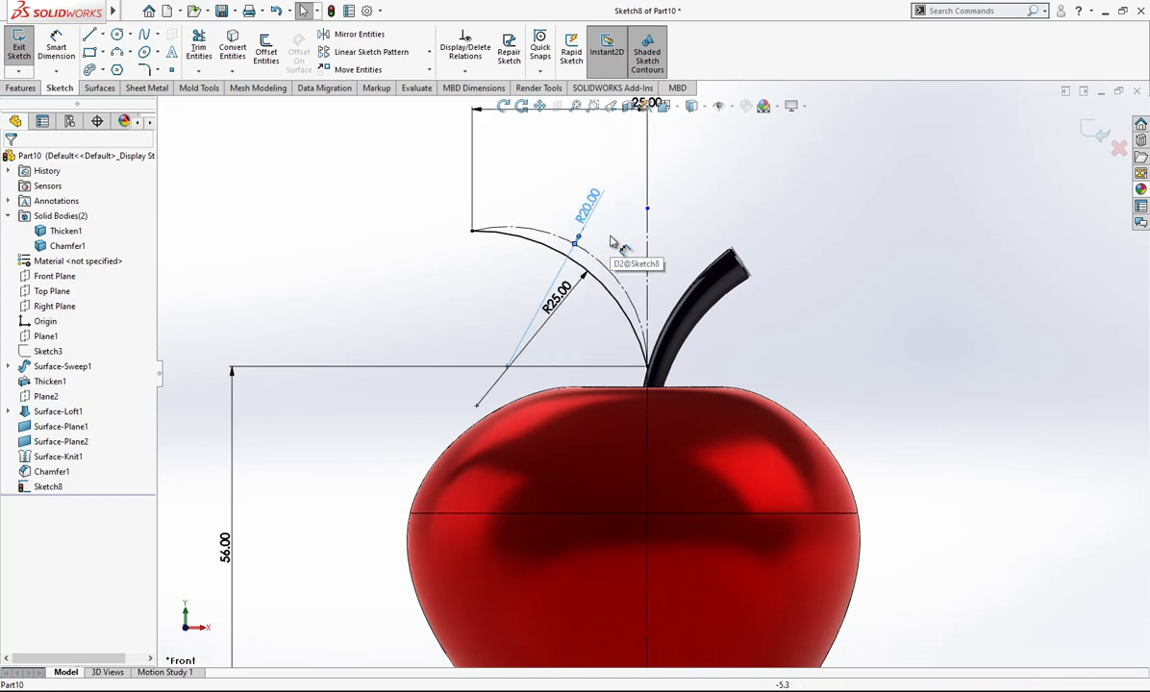
pyautogui.hotkey('ctrl', 'z')
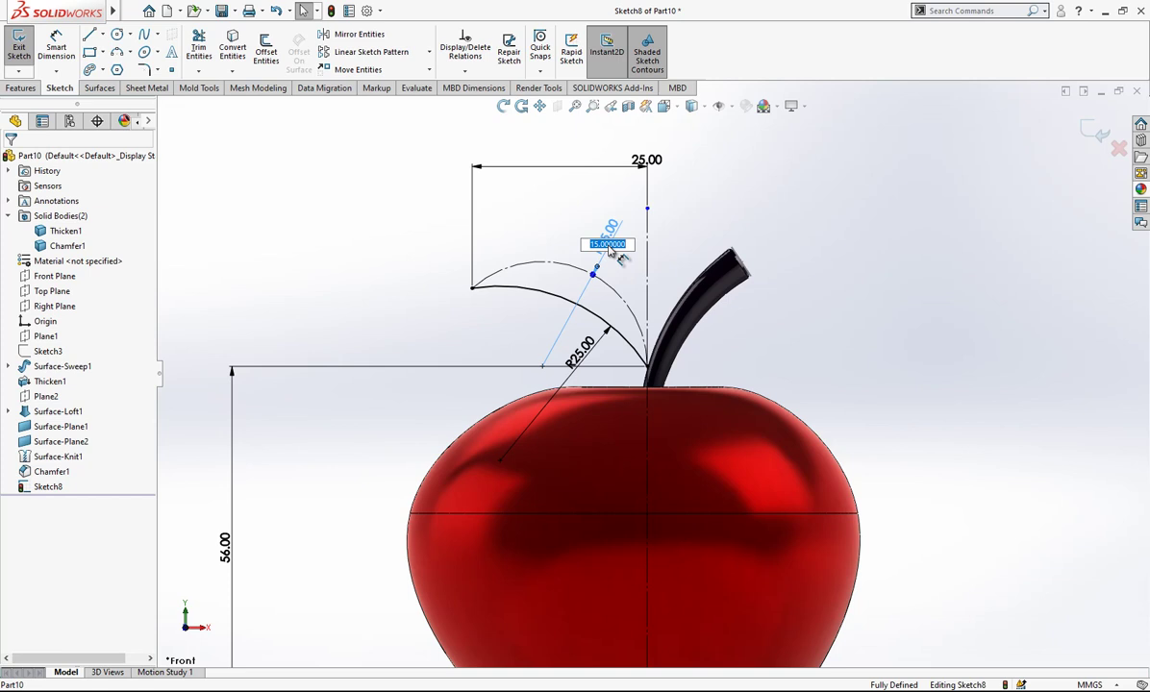
pyautogui.press('Return')
pyautogui.scroll(-2, 652, 408)
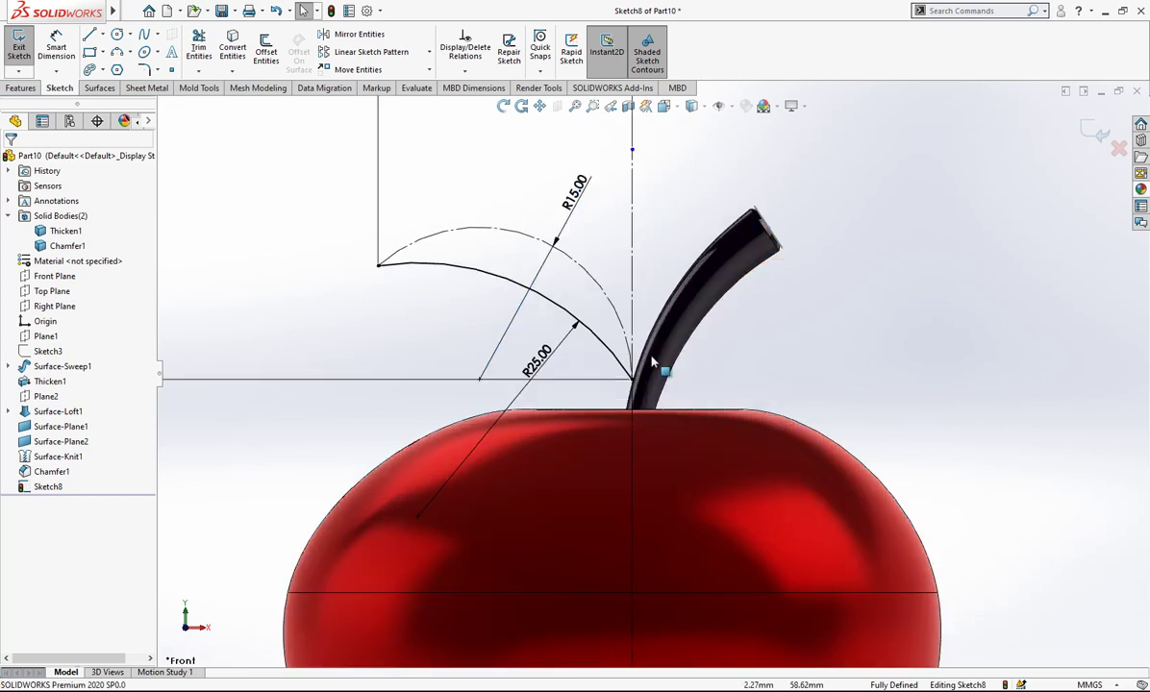
pyautogui.scroll(-3, 651, 409)
pyautogui.scroll(5, 652, 409)
pyautogui.scroll(3, 652, 408)
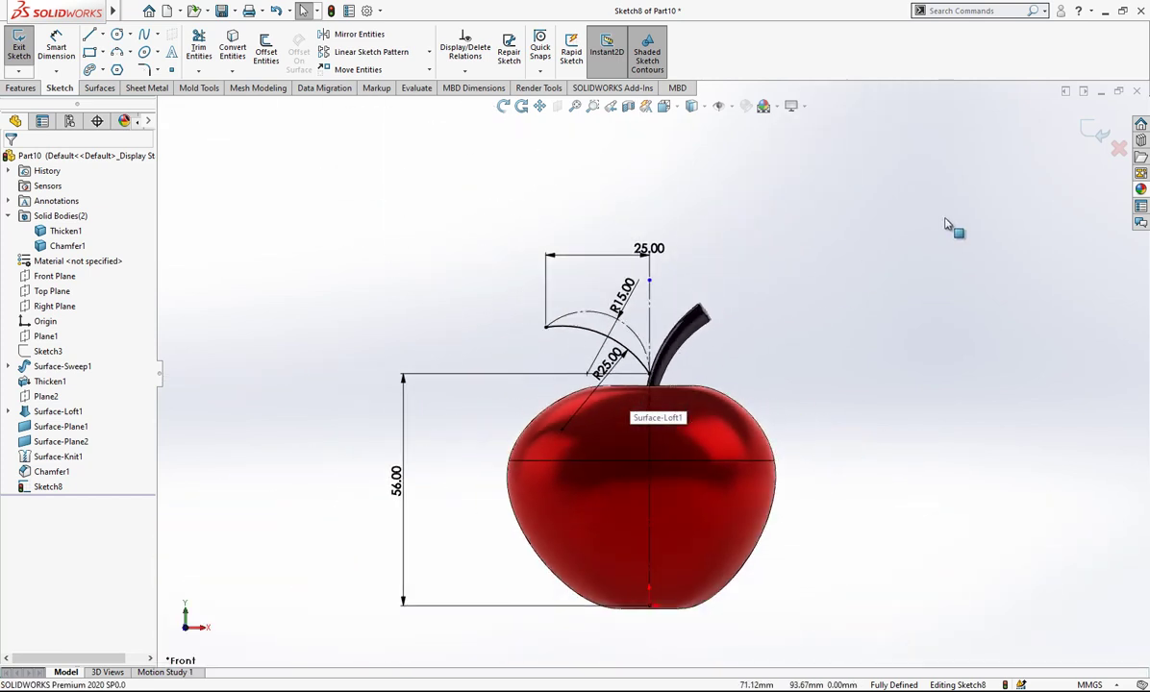
pyautogui.scroll(-2, 689, 358)
# Convert the leaf arc into a new Front Plane sketch, Sketch9
pyautogui.click(1097, 132)
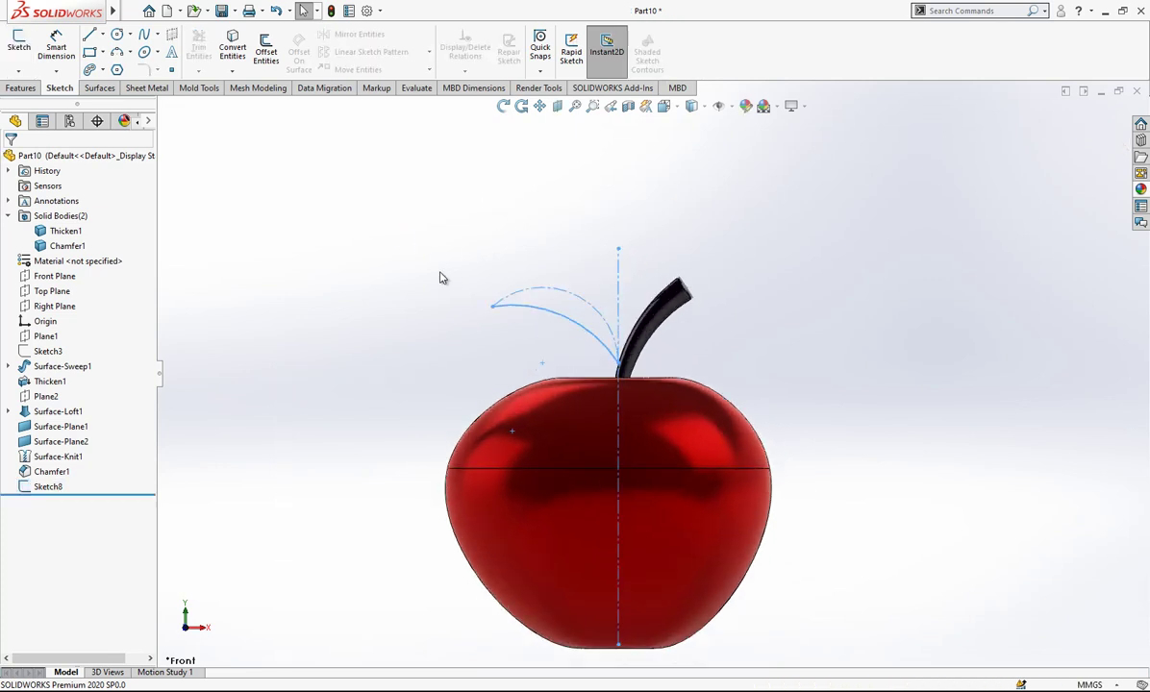
pyautogui.click(54, 276)
pyautogui.click(80, 254)
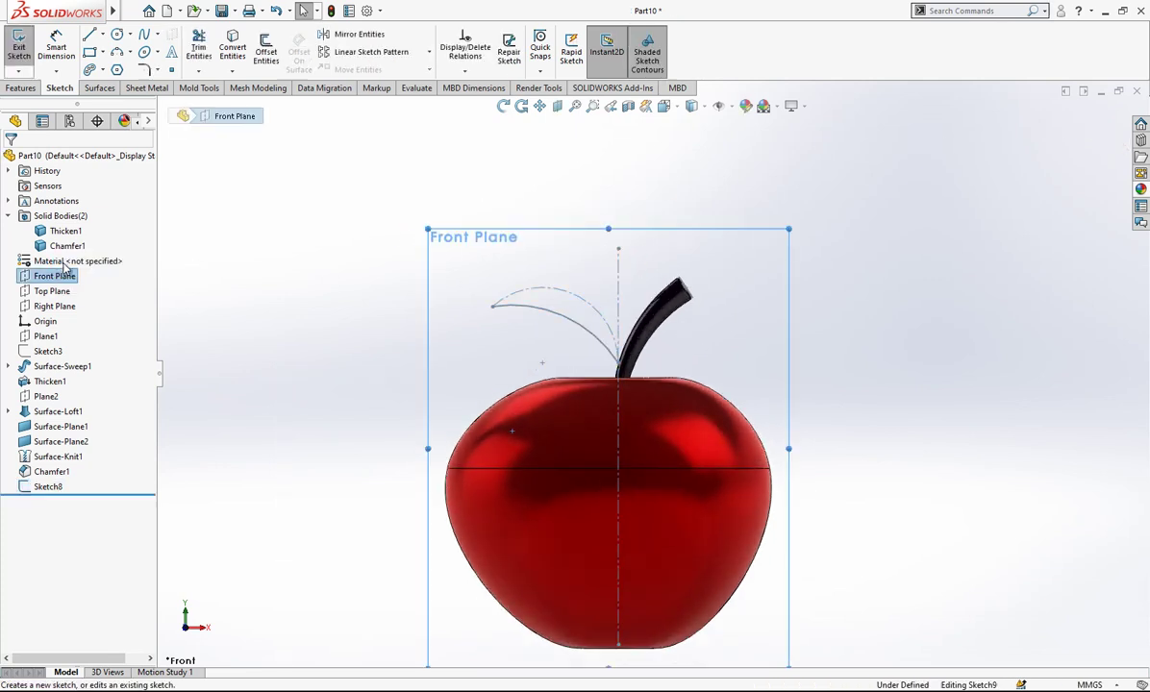
pyautogui.click(527, 296)
pyautogui.click(245, 61)
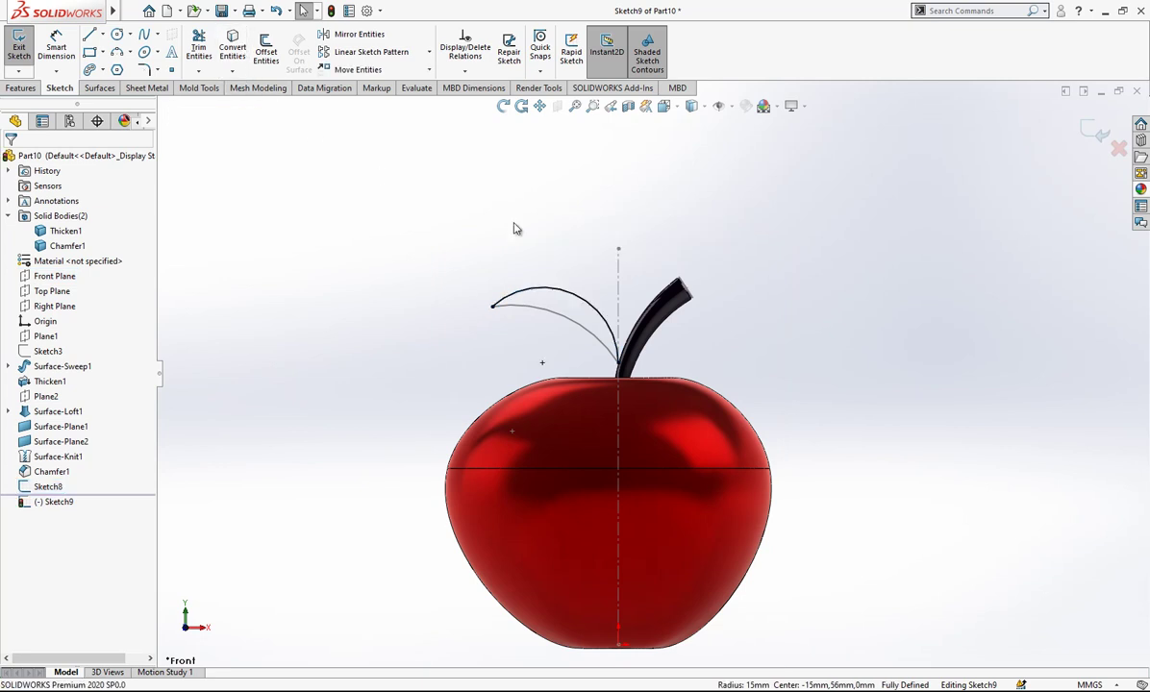
pyautogui.scroll(-2, 620, 342)
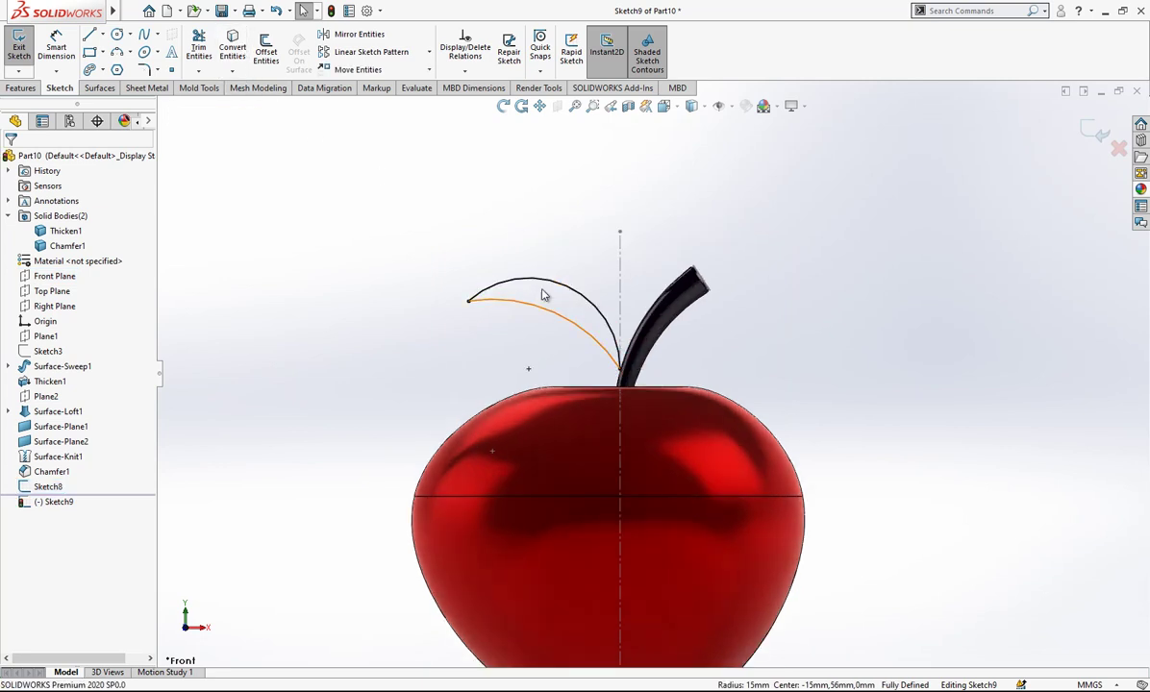
pyautogui.click(1086, 135)
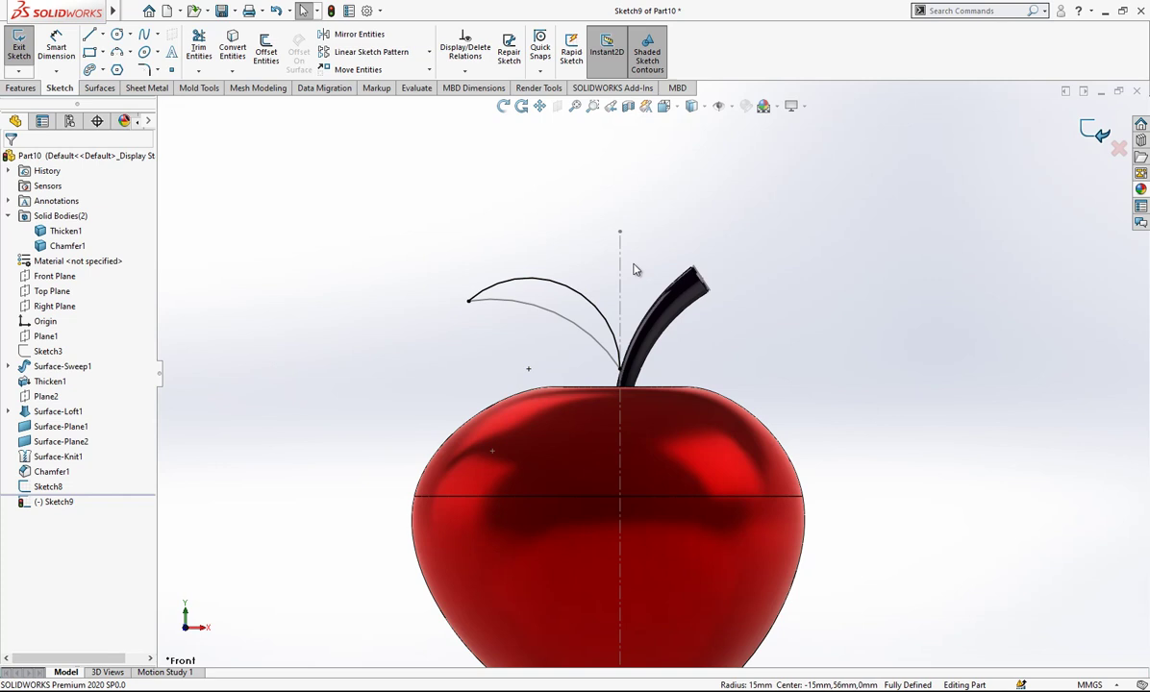
# Hide the apple's solid bodies and the stem surface so only sketches show
pyautogui.click(67, 215)
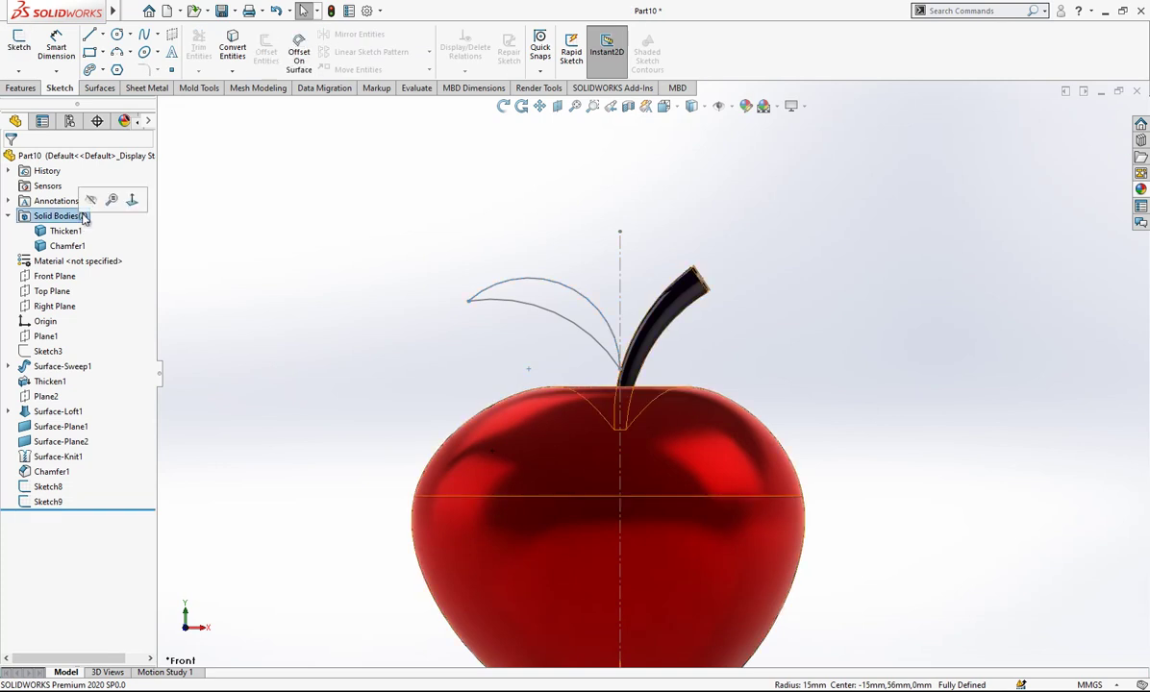
pyautogui.click(97, 185)
pyautogui.moveTo(647, 361)
pyautogui.mouseDown(button='middle')
pyautogui.moveTo(616, 467)
pyautogui.moveTo(498, 439)
pyautogui.mouseUp(button='middle')
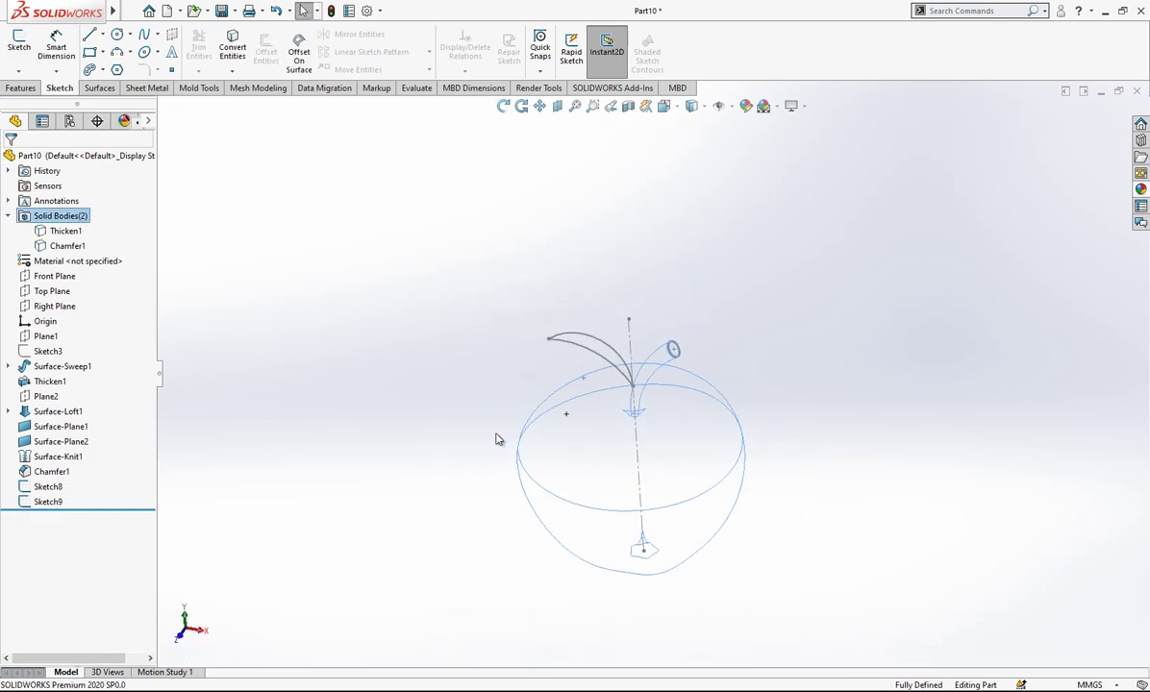
pyautogui.click(407, 412)
pyautogui.click(670, 364)
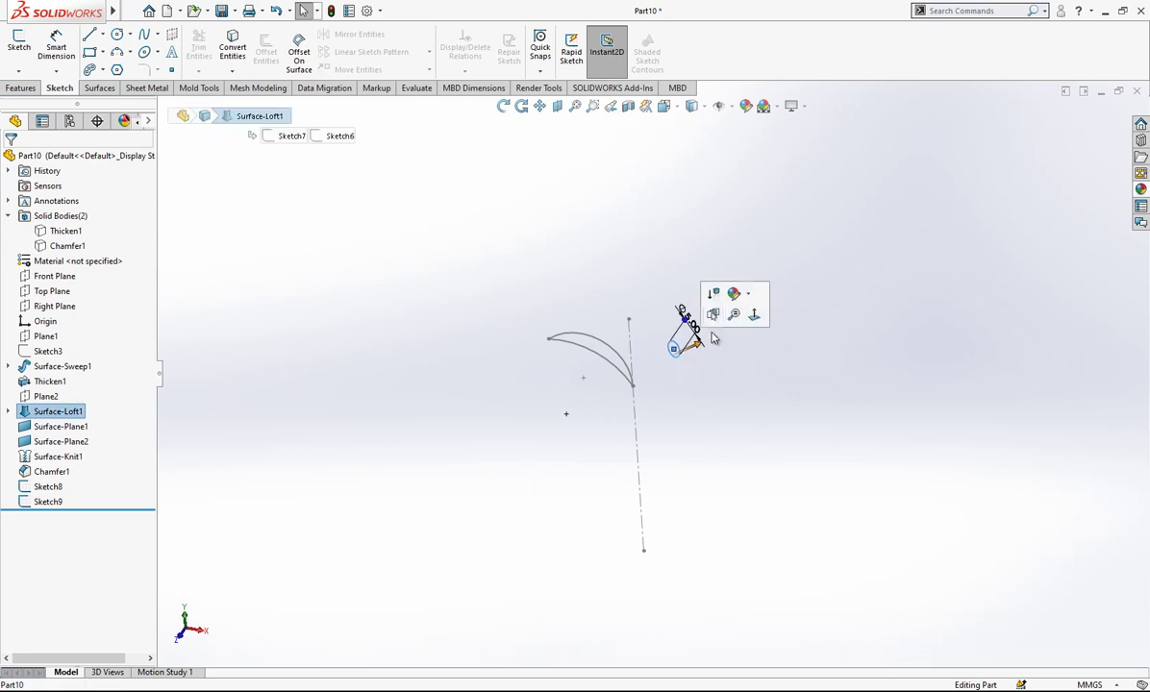
pyautogui.click(500, 413)
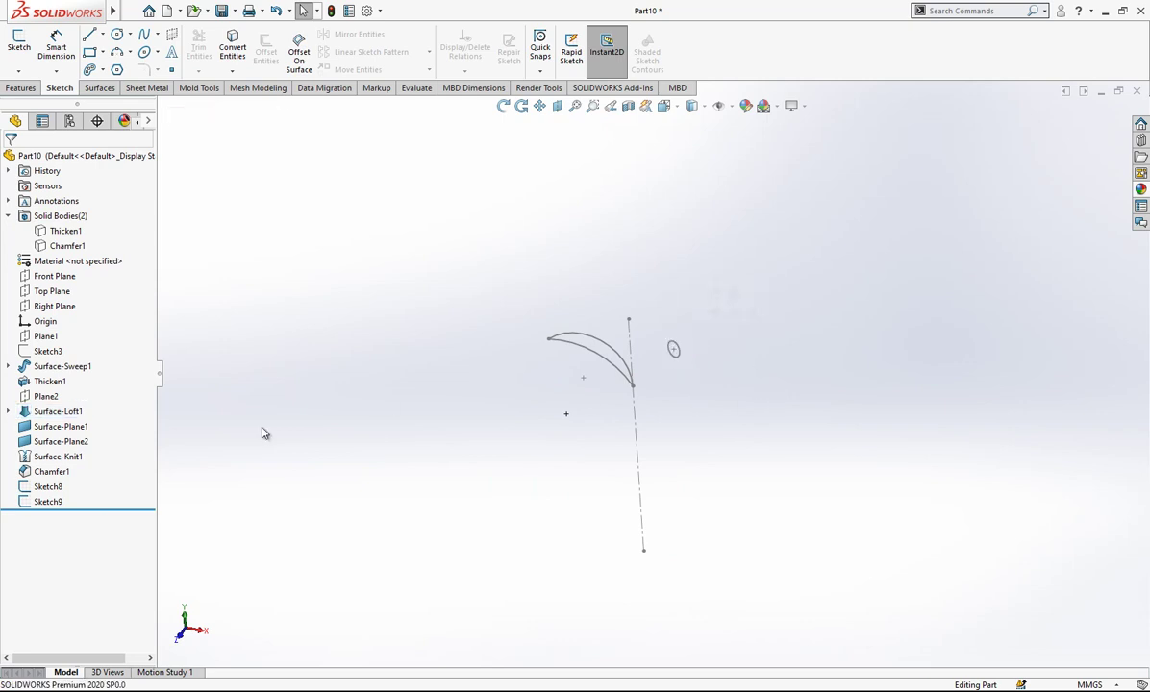
pyautogui.click(52, 291)
# Draw a three-point arc across the leaf line's ends in a new Top Plane sketch
pyautogui.click(71, 267)
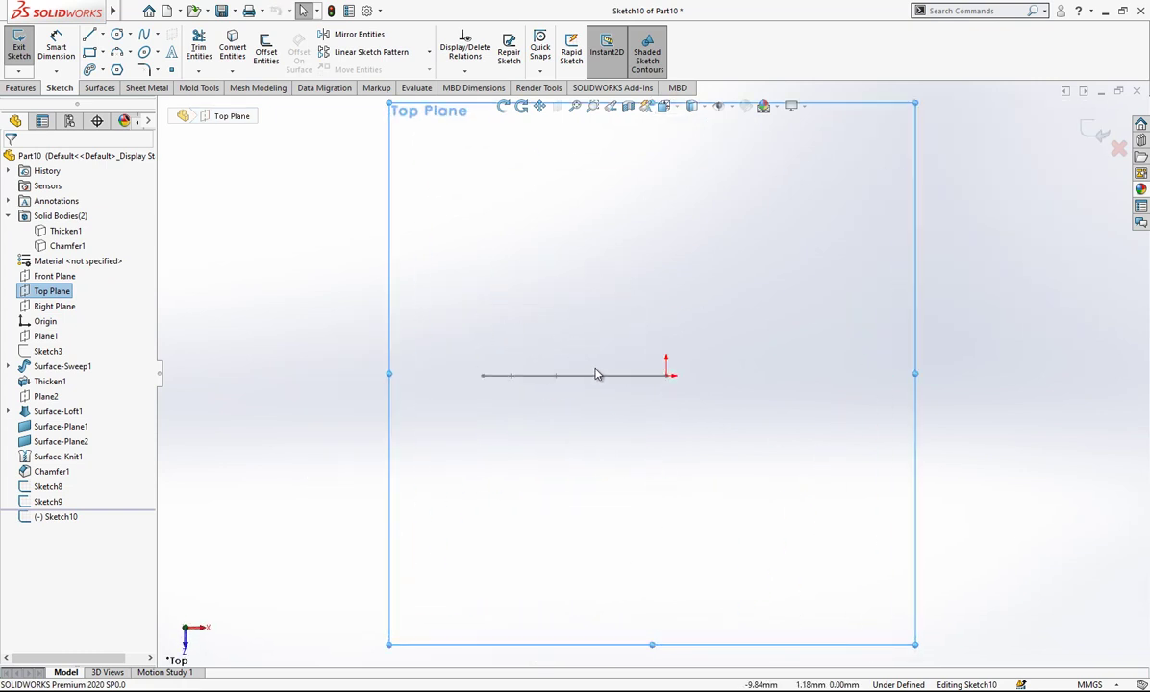
pyautogui.scroll(-1, 598, 375)
pyautogui.click(117, 54)
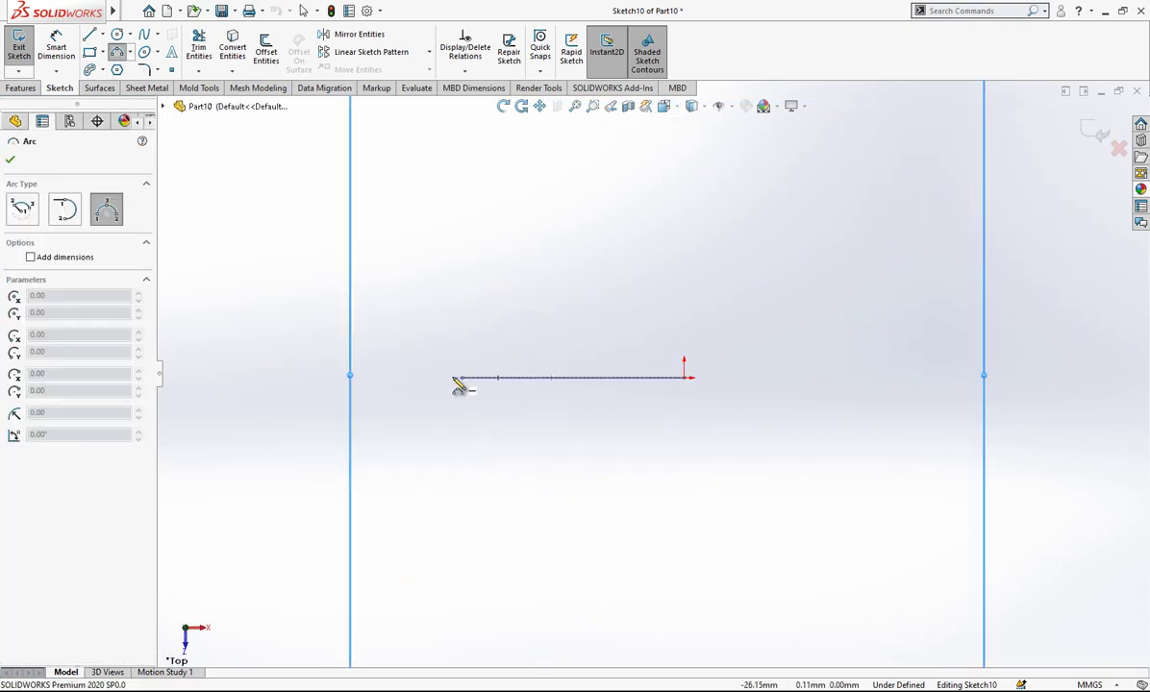
pyautogui.click(462, 377)
pyautogui.click(684, 378)
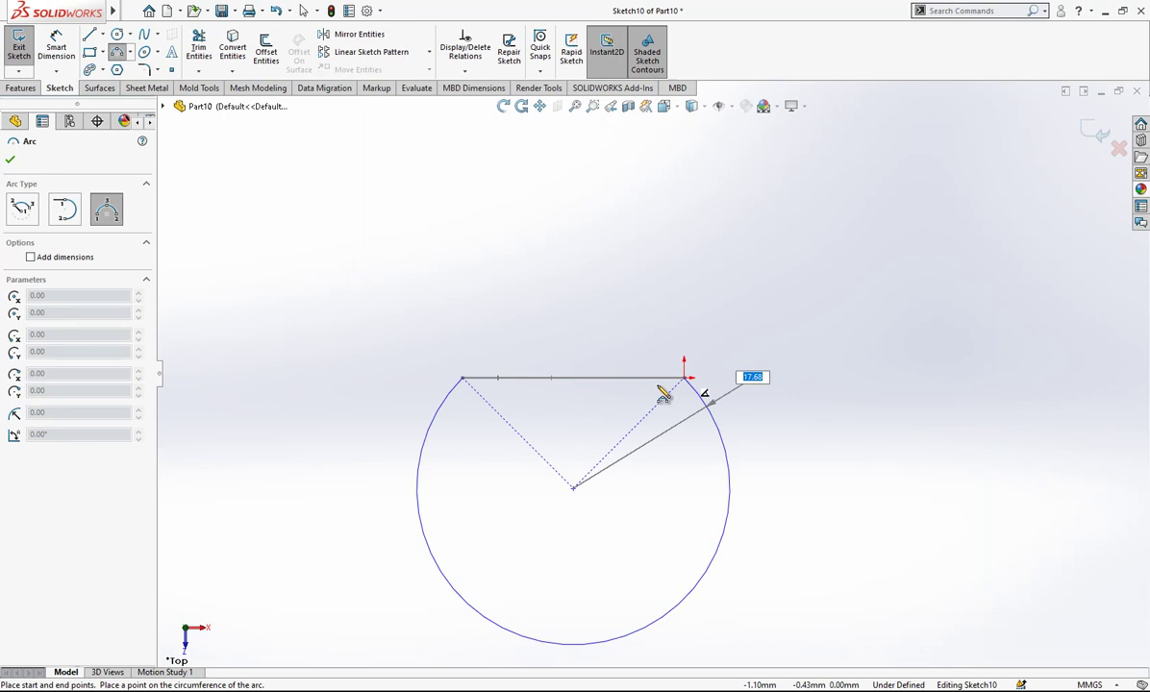
pyautogui.click(623, 430)
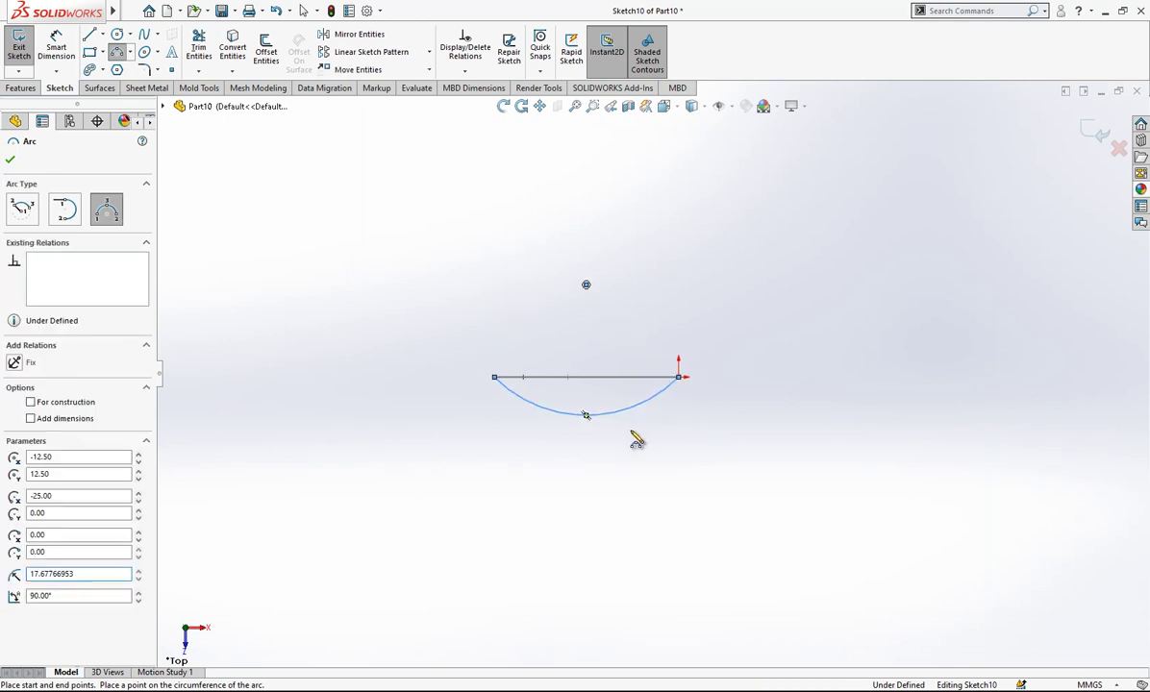
pyautogui.moveTo(637, 436); pyautogui.dragTo(624, 346, button='middle')
pyautogui.press('Escape')
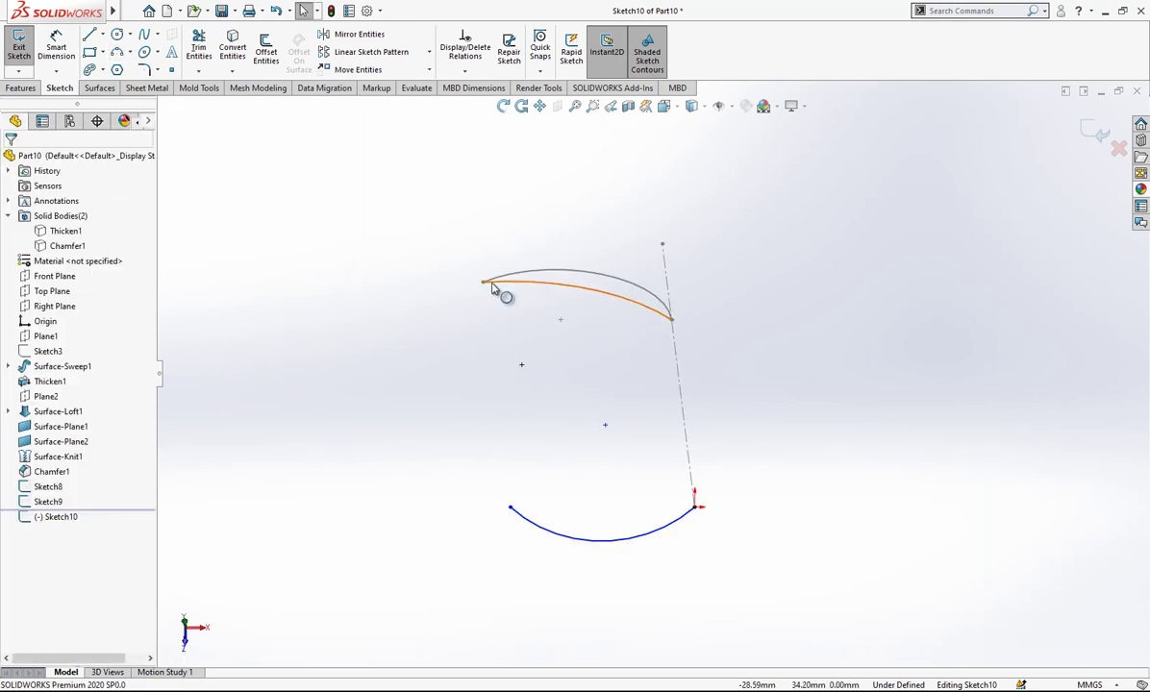
# Add an R17.50 radius dimension to the arc and exit Sketch10
pyautogui.click(511, 507)
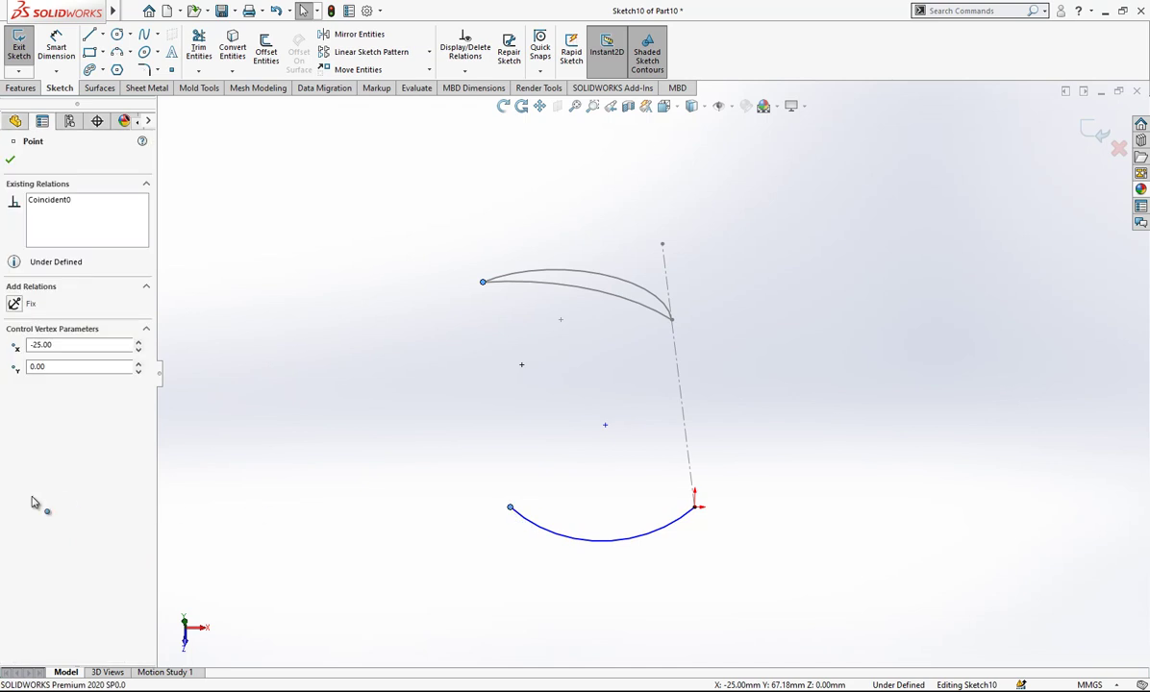
pyautogui.click(676, 411)
pyautogui.click(671, 320)
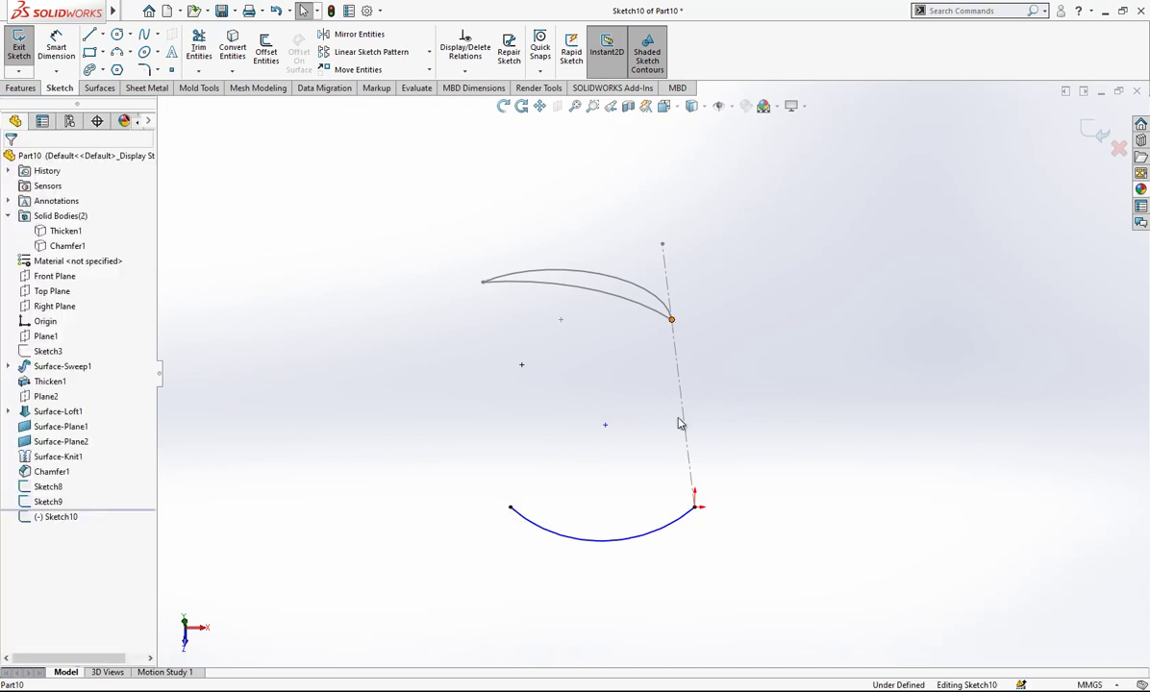
pyautogui.keyDown('ctrl'); pyautogui.click(695, 508); pyautogui.keyUp('ctrl')
pyautogui.press('Escape')
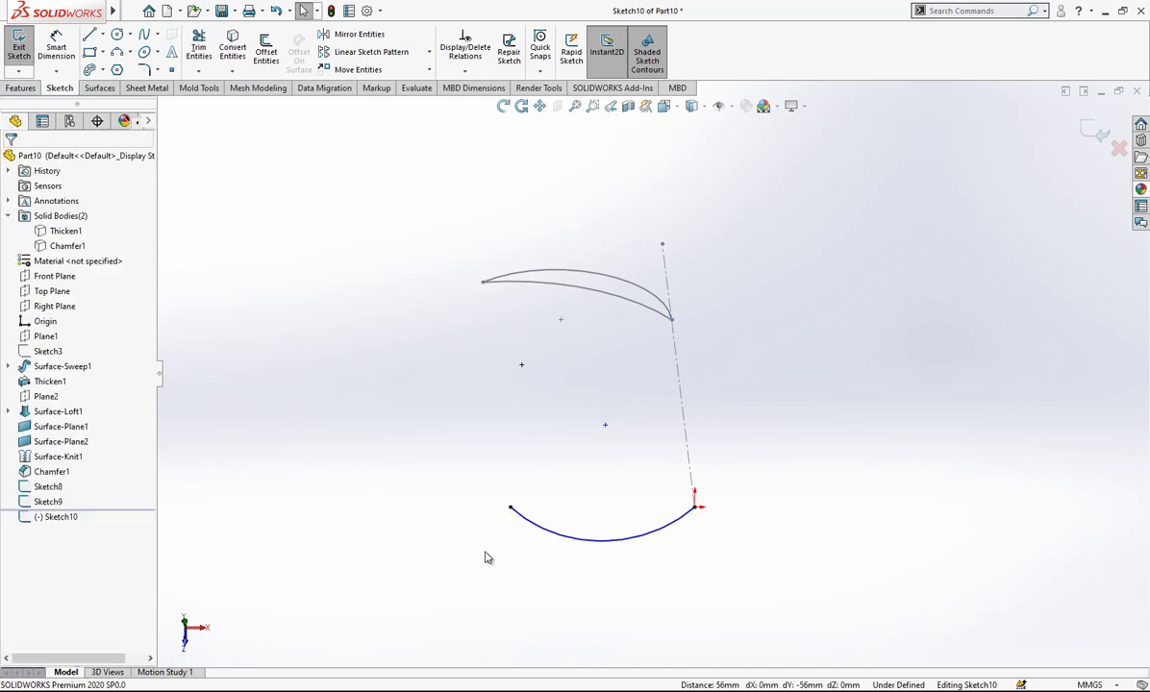
pyautogui.press('d')
pyautogui.click(640, 542)
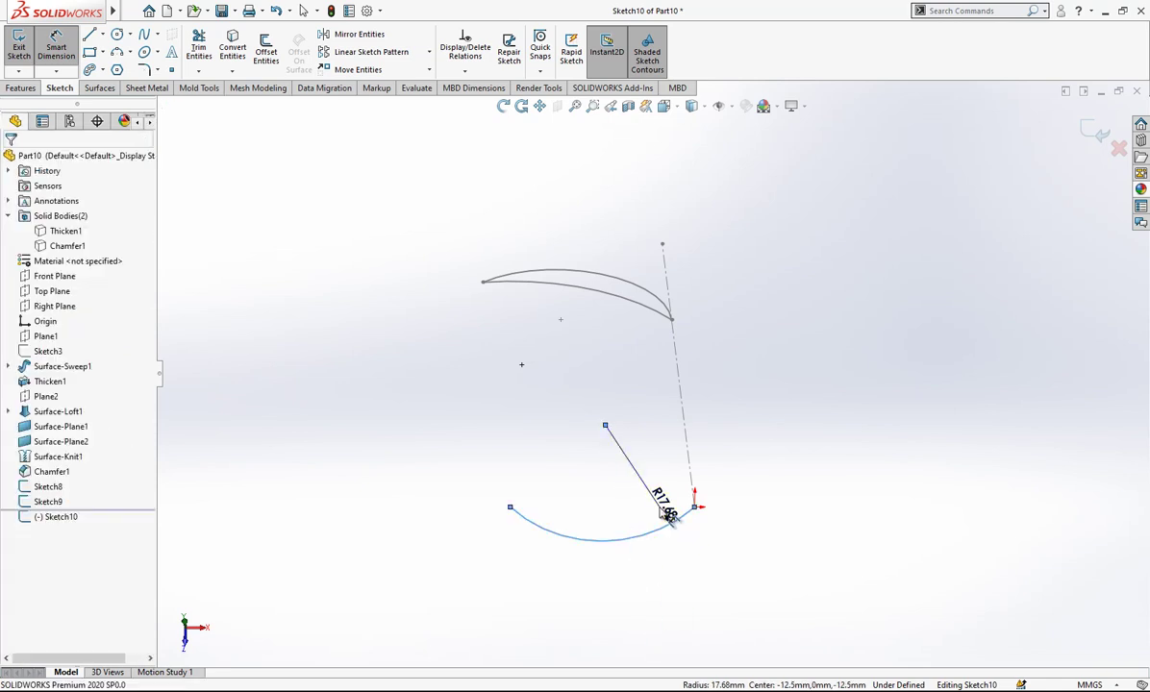
pyautogui.click(659, 501)
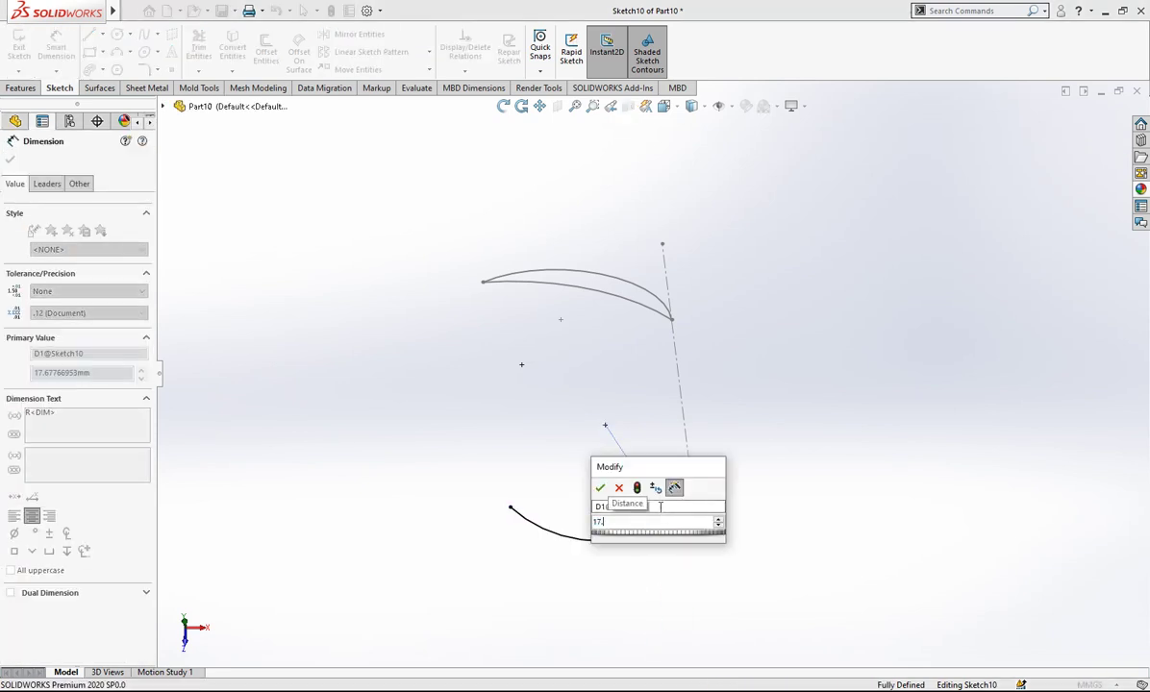
pyautogui.press('Escape')
pyautogui.press('Escape')
pyautogui.click(1096, 131)
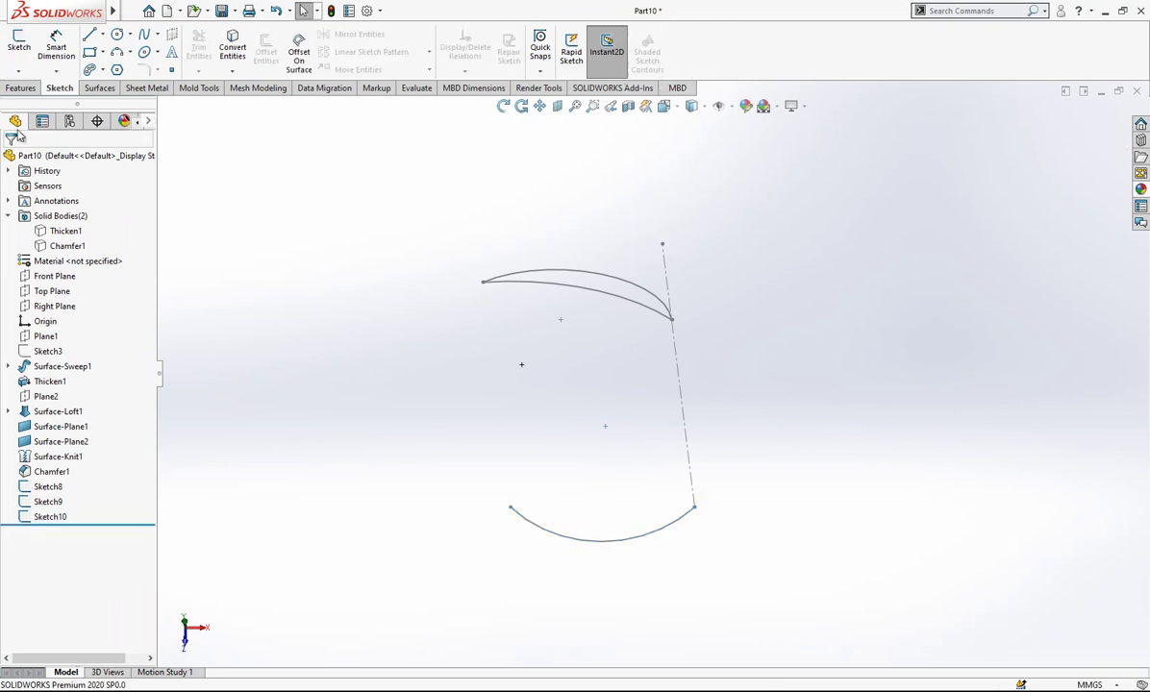
pyautogui.click(108, 88)
# Create projected curve Curve1 from Sketch8 and Sketch10
pyautogui.click(725, 67)
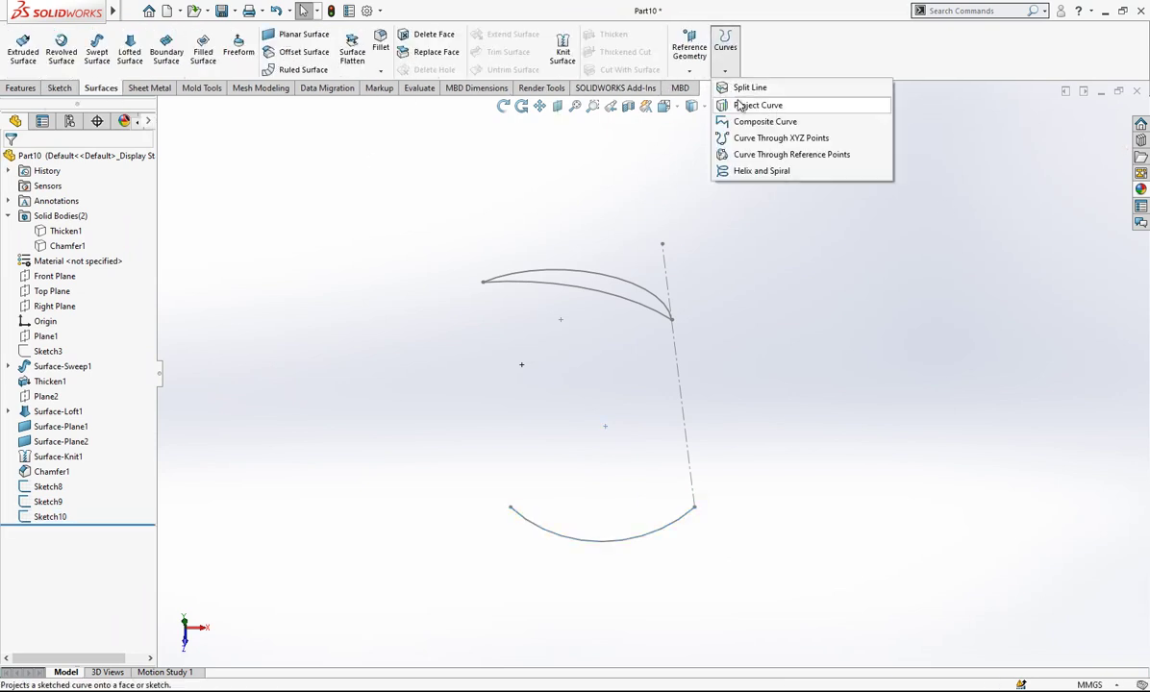
pyautogui.click(755, 104)
pyautogui.click(589, 278)
pyautogui.click(575, 540)
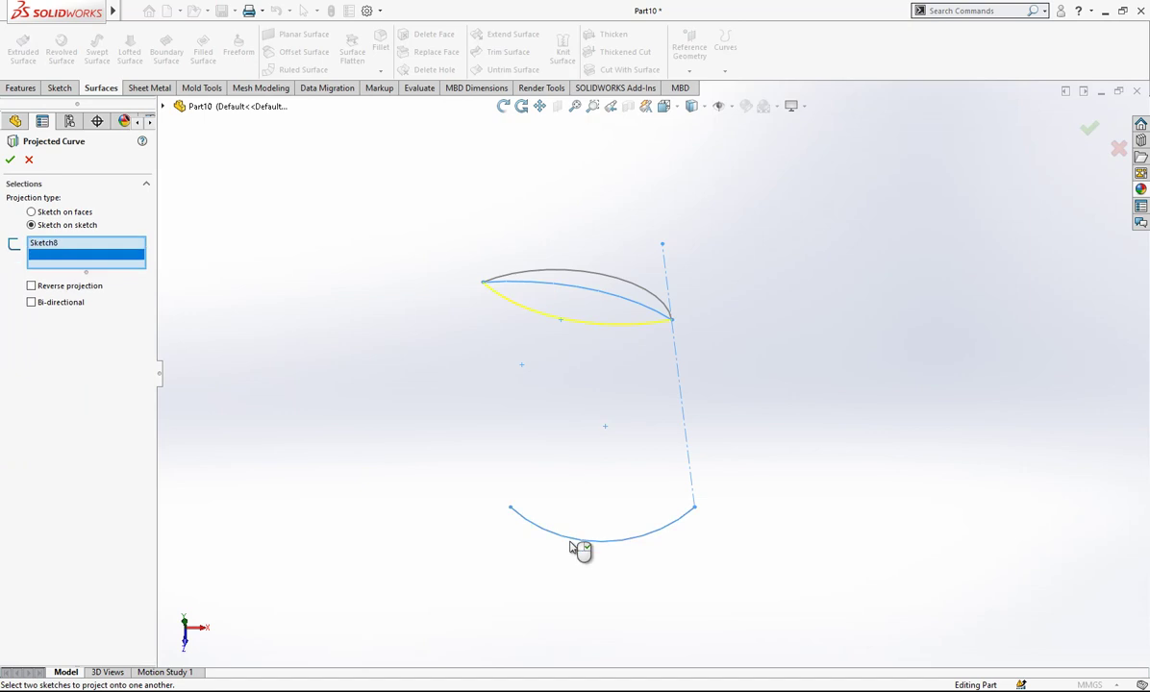
pyautogui.moveTo(618, 458)
pyautogui.mouseDown(button='middle')
pyautogui.moveTo(626, 307)
pyautogui.moveTo(597, 326)
pyautogui.mouseUp(button='middle')
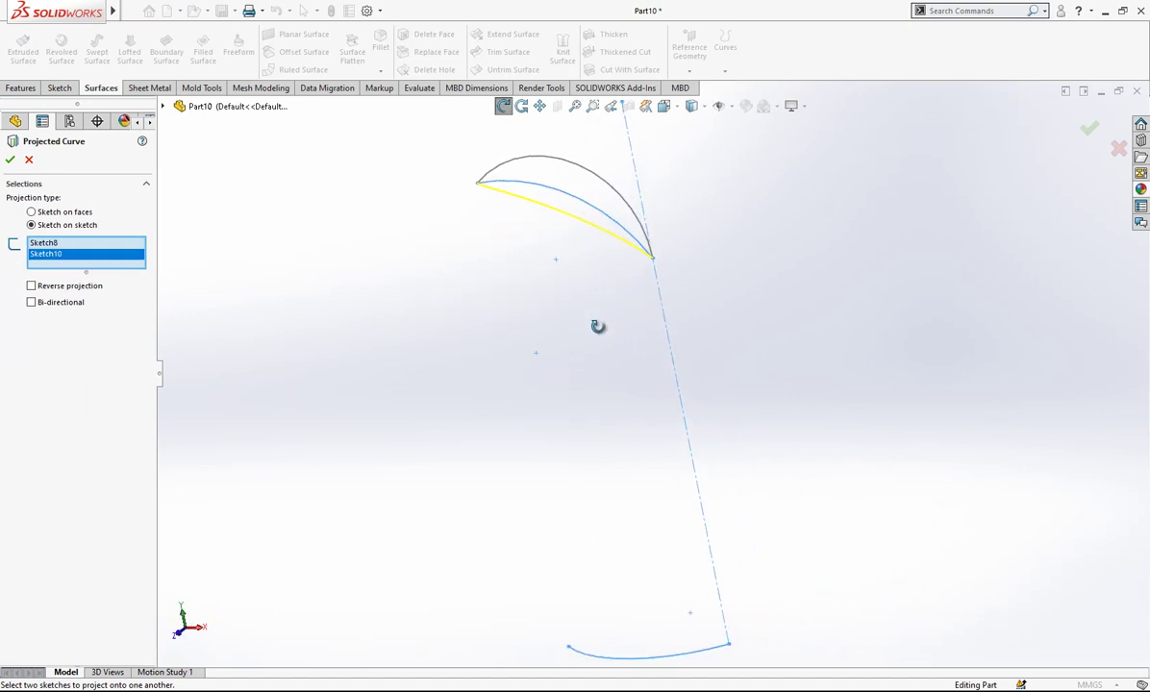
pyautogui.click(581, 203)
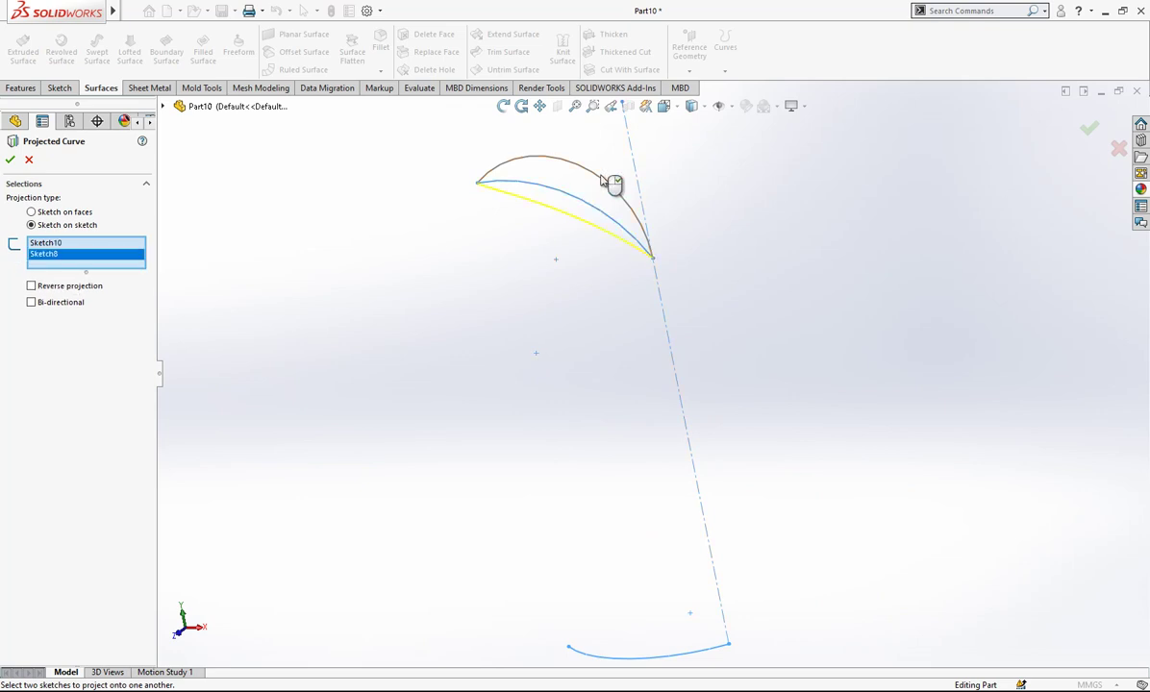
pyautogui.moveTo(630, 239)
pyautogui.mouseDown(button='middle')
pyautogui.moveTo(562, 339)
pyautogui.moveTo(641, 249)
pyautogui.moveTo(679, 169)
pyautogui.moveTo(652, 299)
pyautogui.mouseUp(button='middle')
pyautogui.click(10, 160)
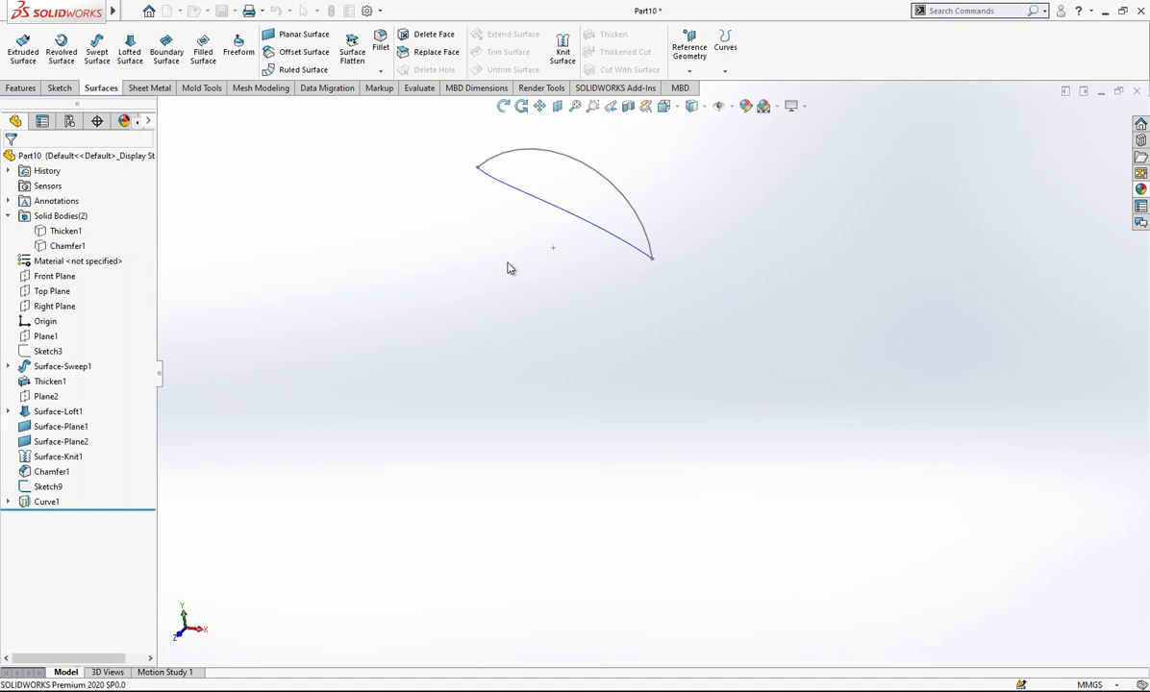
# Hide the upper arc sketch and show Sketch9 again
pyautogui.moveTo(505, 267)
pyautogui.mouseDown(button='middle')
pyautogui.moveTo(654, 329)
pyautogui.moveTo(678, 300)
pyautogui.moveTo(693, 195)
pyautogui.moveTo(611, 253)
pyautogui.moveTo(688, 234)
pyautogui.mouseUp(button='middle')
pyautogui.click(635, 242)
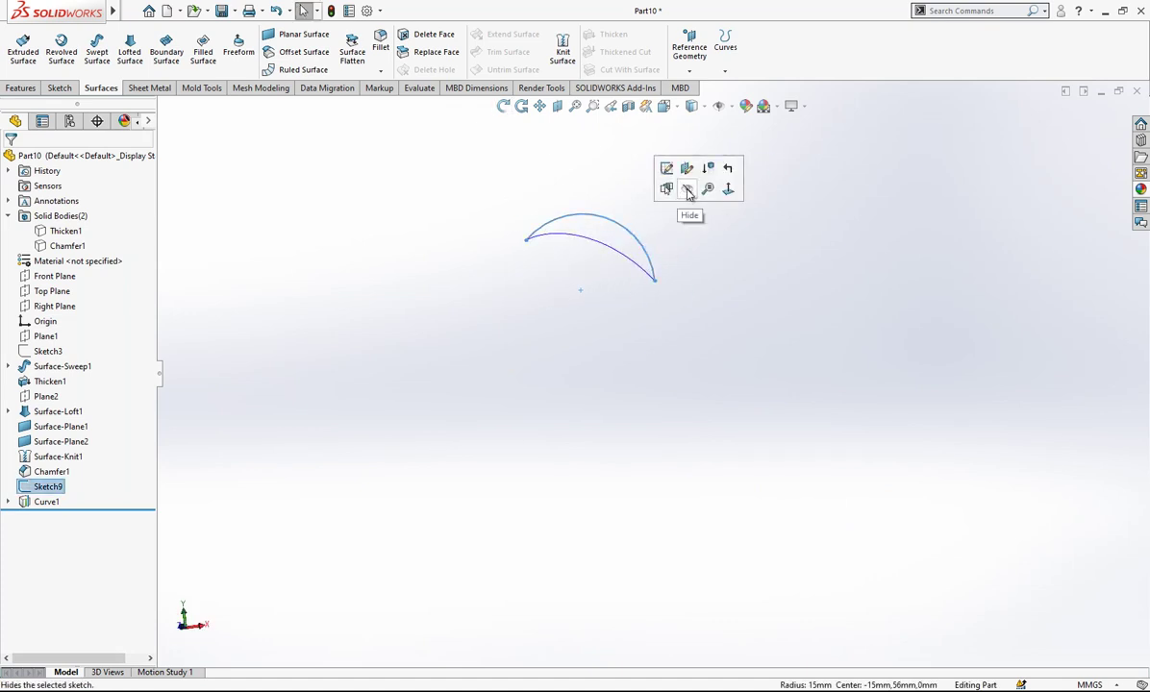
pyautogui.click(686, 197)
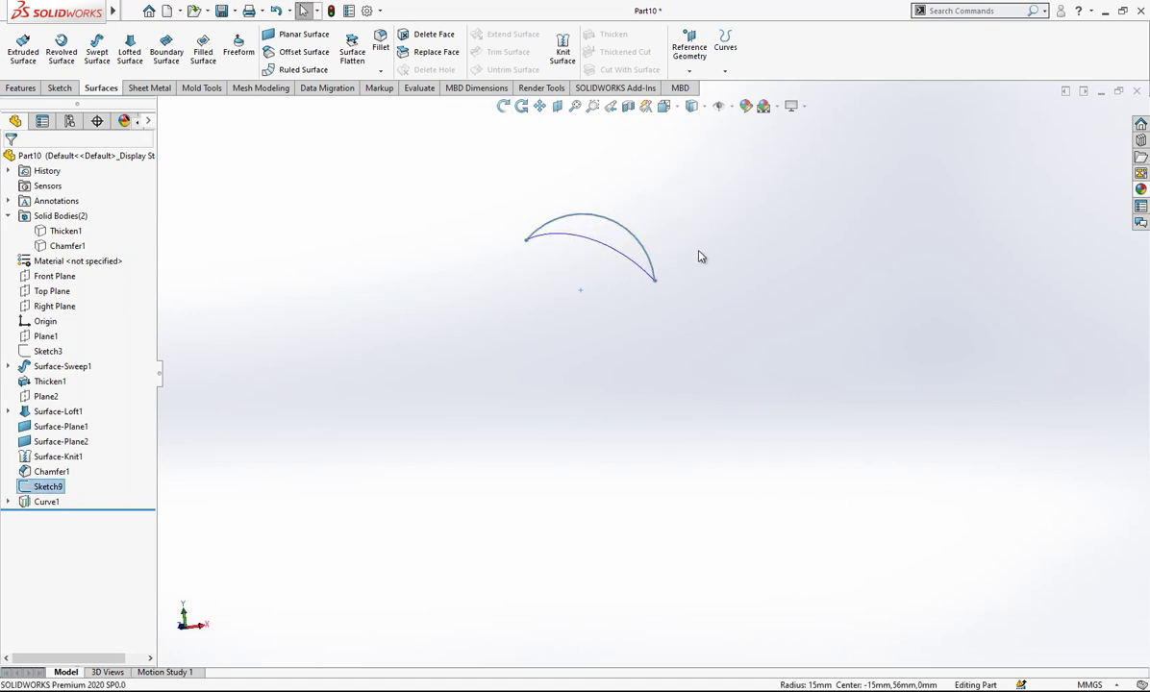
pyautogui.click(47, 488)
pyautogui.click(58, 468)
pyautogui.moveTo(740, 326)
pyautogui.mouseDown(button='middle')
pyautogui.moveTo(642, 213)
pyautogui.moveTo(608, 218)
pyautogui.moveTo(705, 398)
pyautogui.moveTo(664, 365)
pyautogui.mouseUp(button='middle')
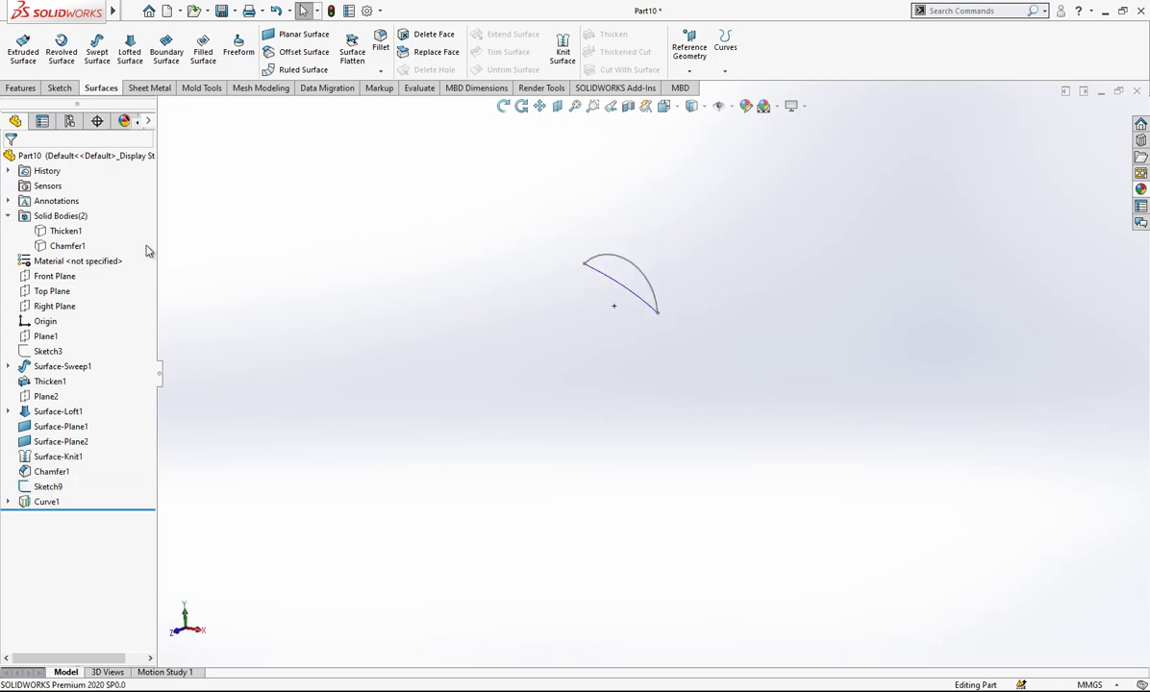
pyautogui.click(77, 217)
# Show the red apple and stem bodies and view the model from the front
pyautogui.click(88, 193)
pyautogui.scroll(-3, 663, 317)
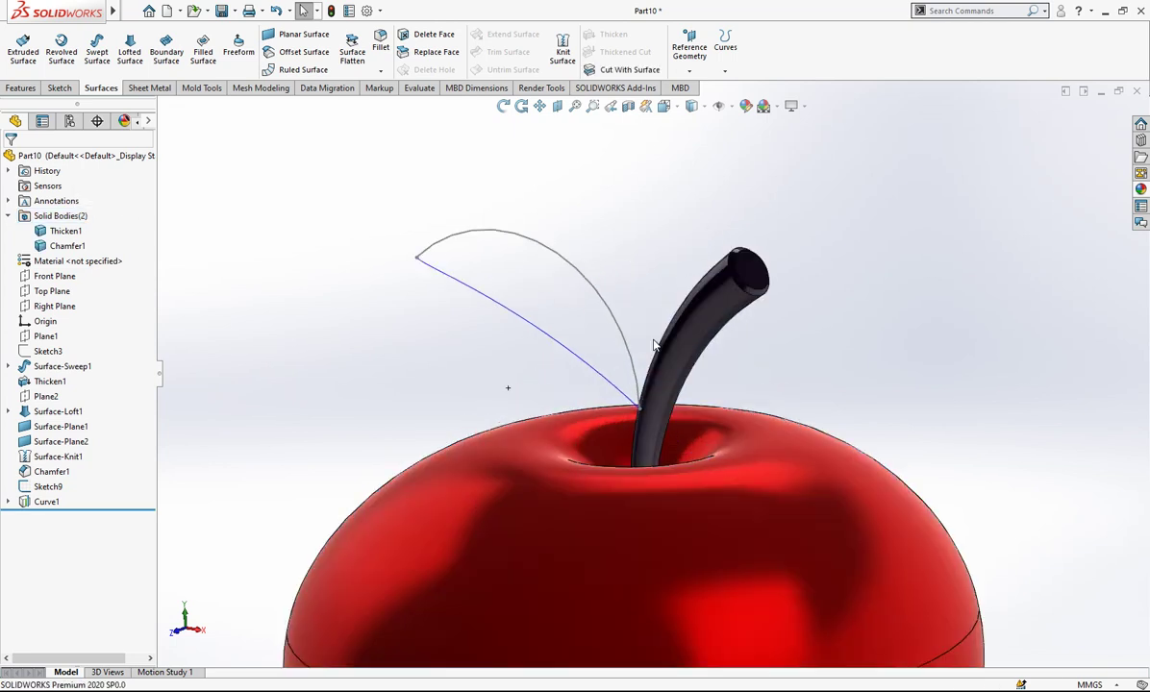
pyautogui.scroll(-3, 623, 375)
pyautogui.moveTo(624, 375)
pyautogui.mouseDown(button='middle')
pyautogui.moveTo(559, 287)
pyautogui.moveTo(560, 359)
pyautogui.moveTo(559, 313)
pyautogui.moveTo(573, 320)
pyautogui.moveTo(616, 288)
pyautogui.mouseUp(button='middle')
pyautogui.scroll(5, 644, 251)
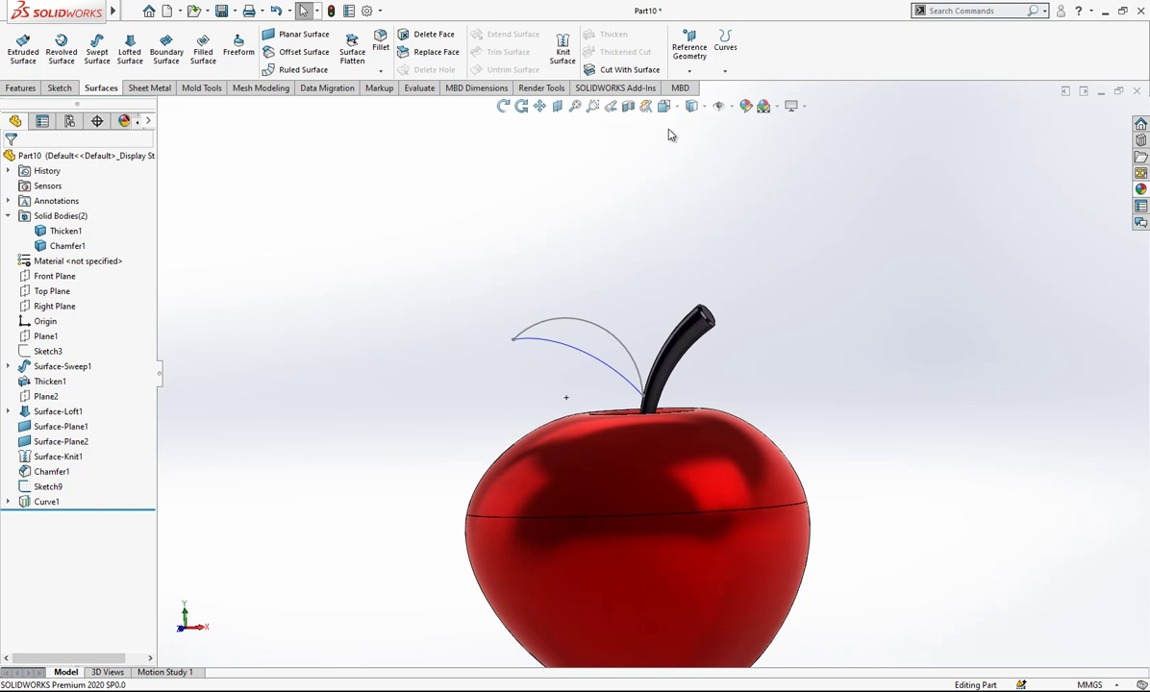
pyautogui.press('space')
pyautogui.click(415, 398)
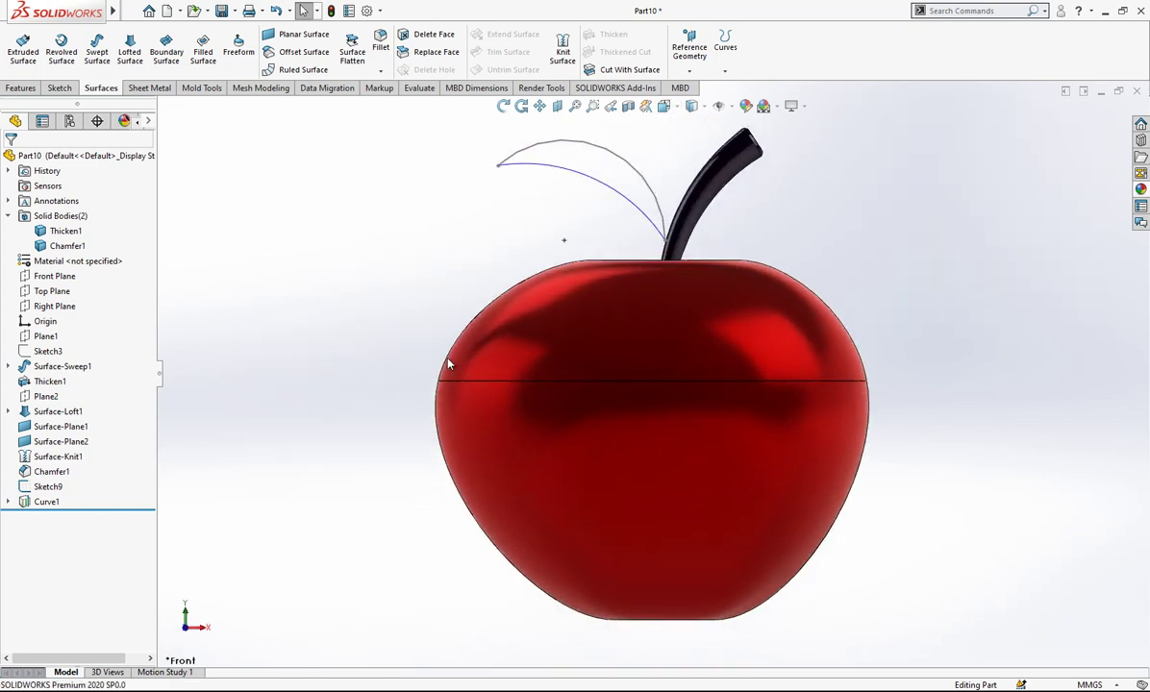
# Open Curve1 for editing and leave it without changes
pyautogui.click(45, 502)
pyautogui.click(48, 458)
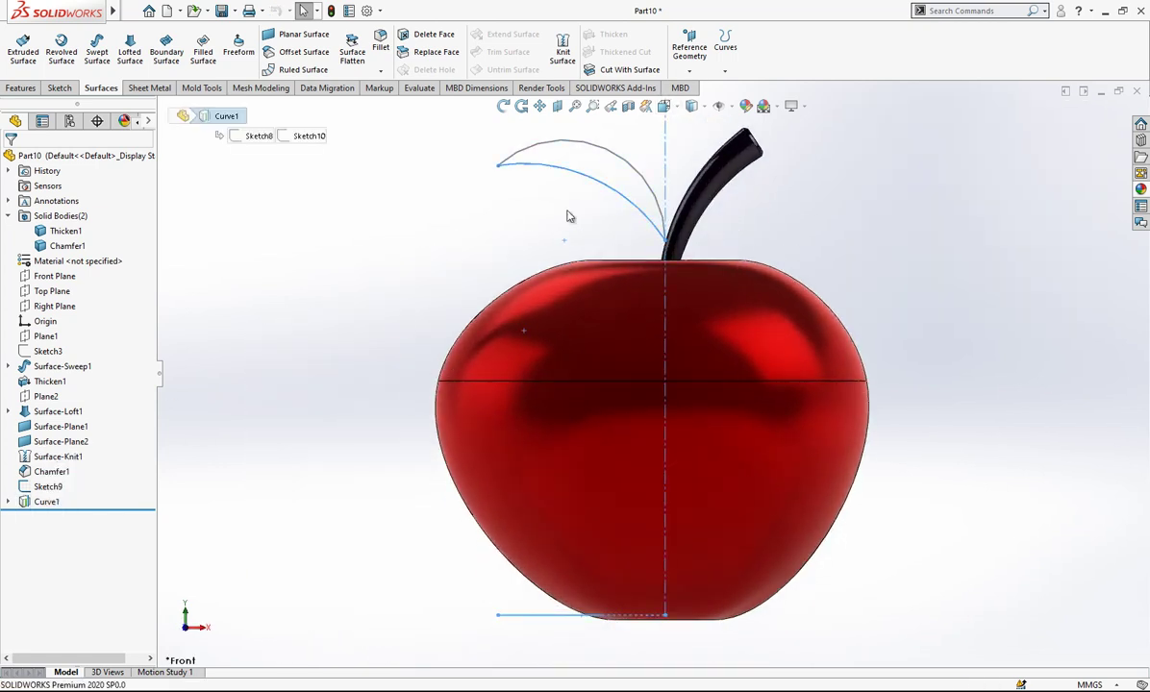
pyautogui.click(593, 183)
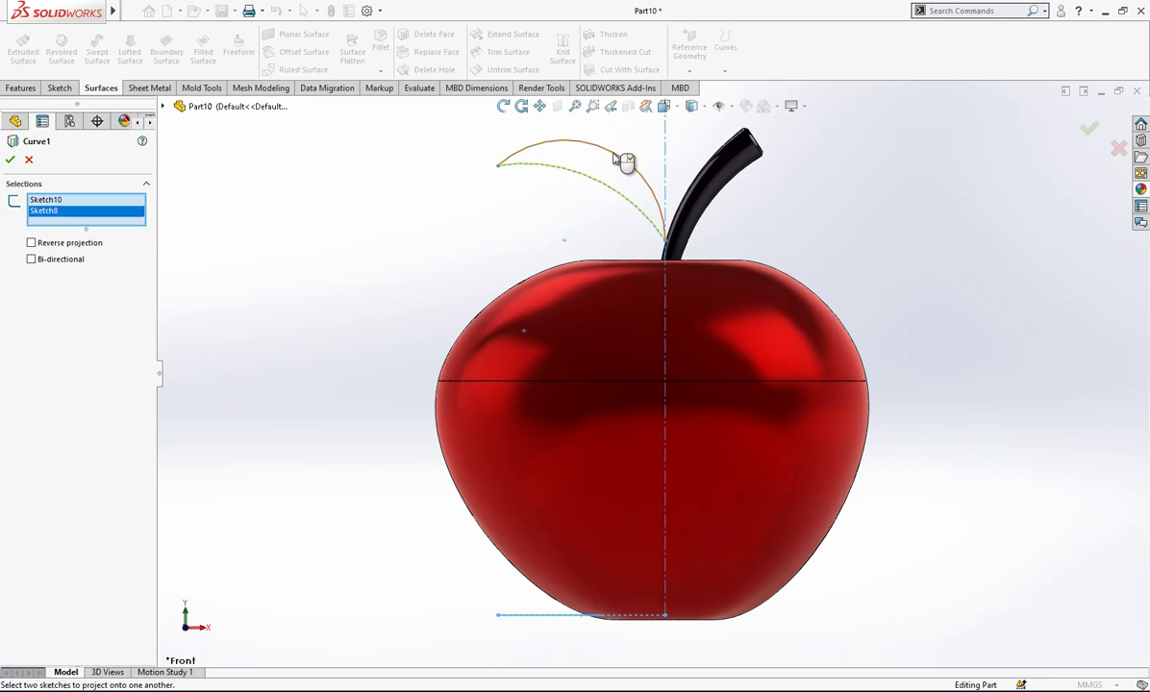
pyautogui.moveTo(495, 268); pyautogui.dragTo(586, 334, button='middle')
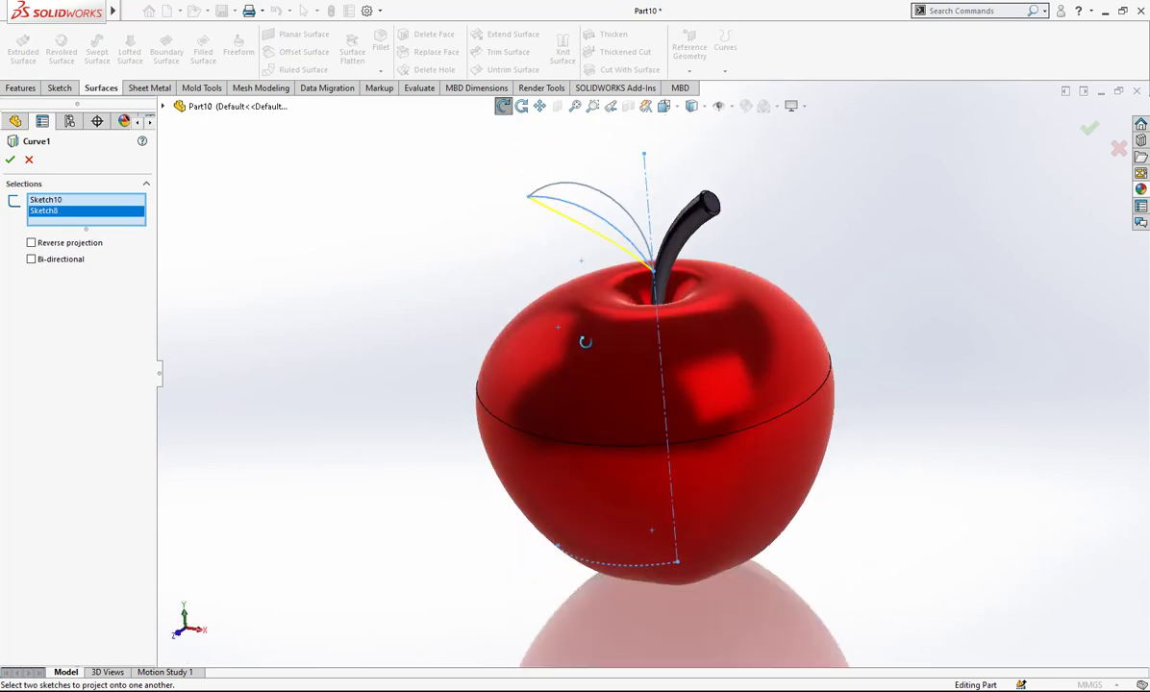
pyautogui.scroll(-2, 589, 209)
pyautogui.press('Return')
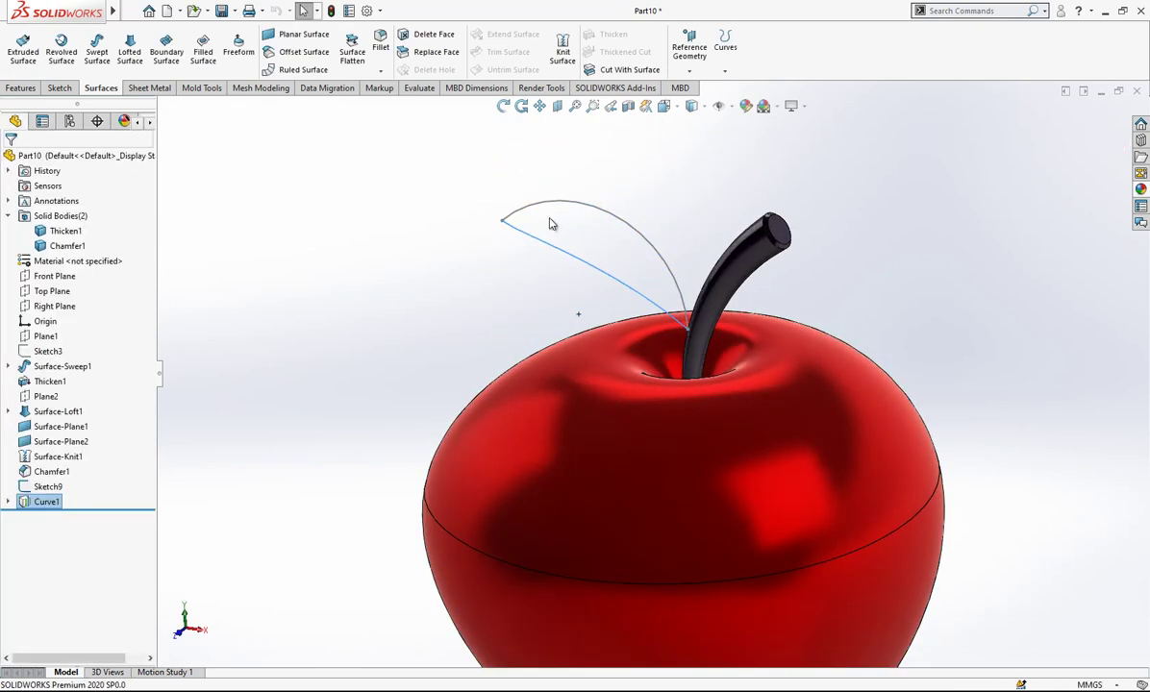
# Delete Curve1 and hide Sketch8
pyautogui.click(58, 488)
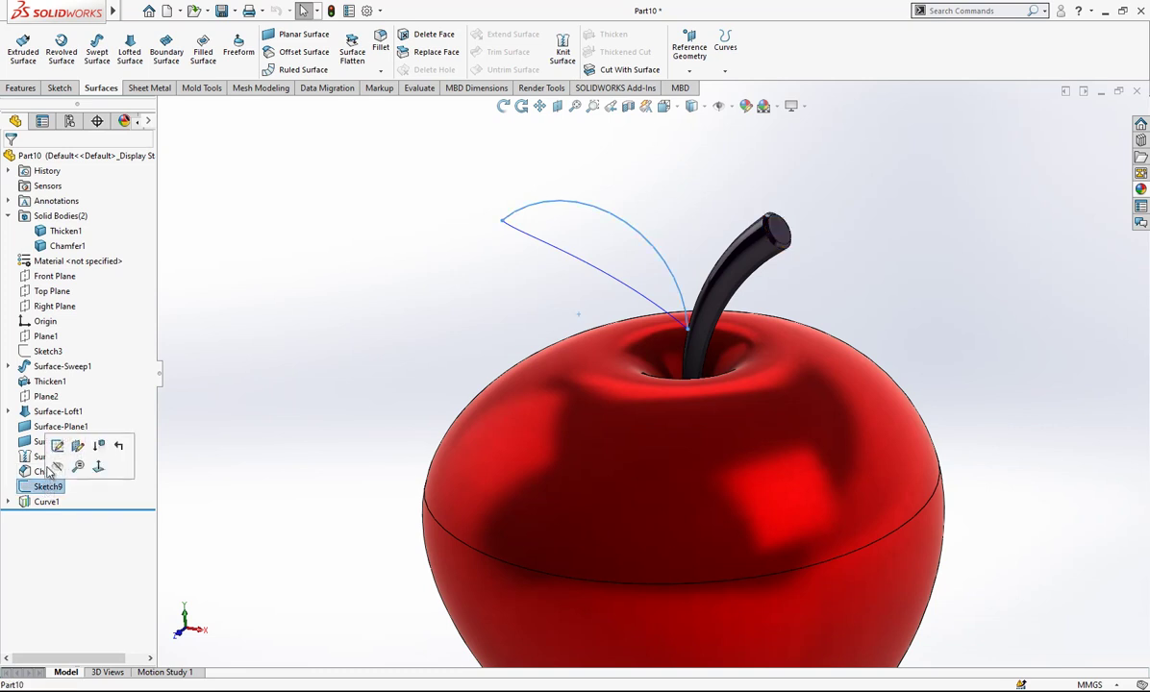
pyautogui.click(40, 502)
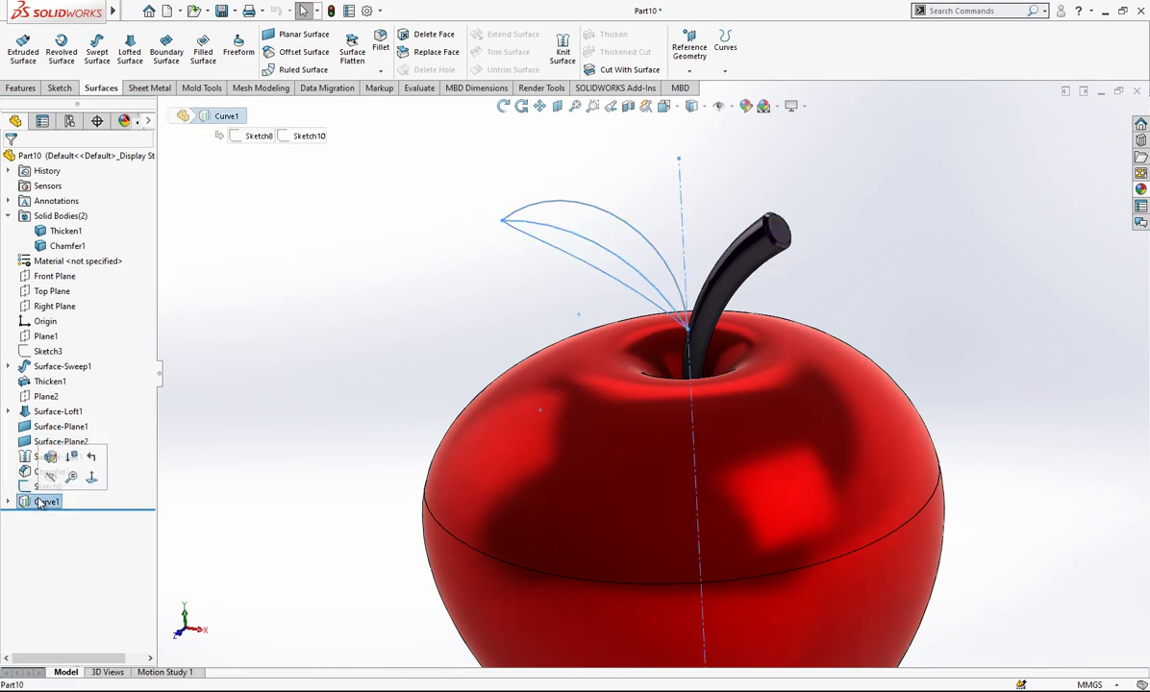
pyautogui.press('Delete')
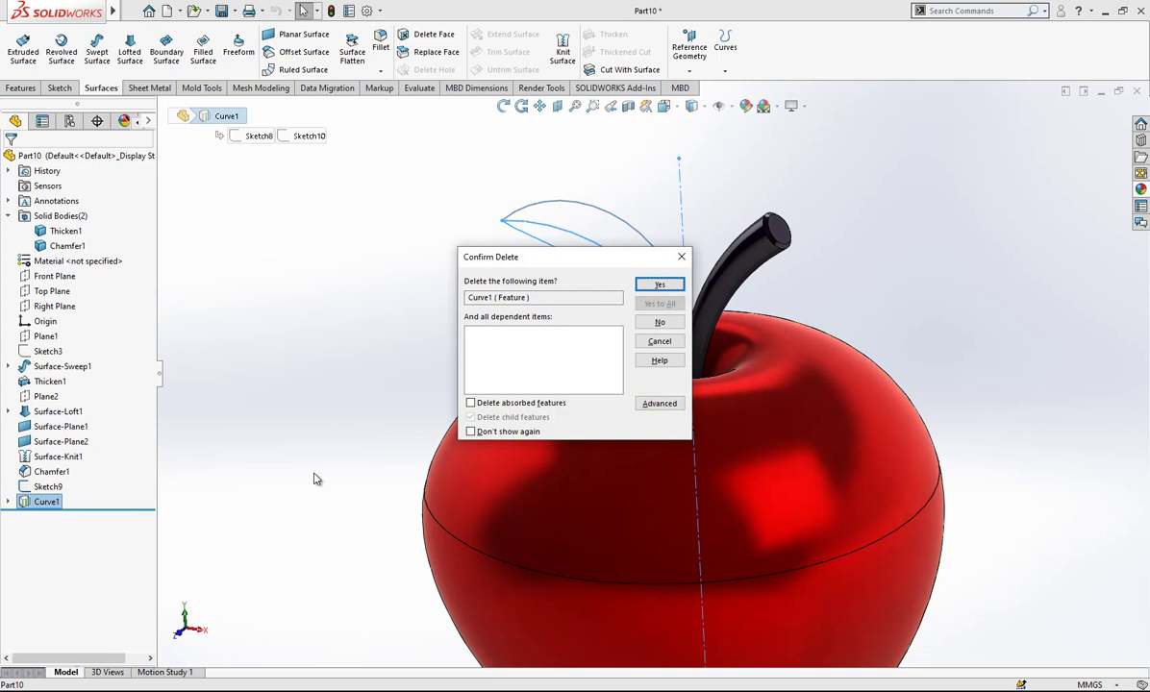
pyautogui.click(660, 285)
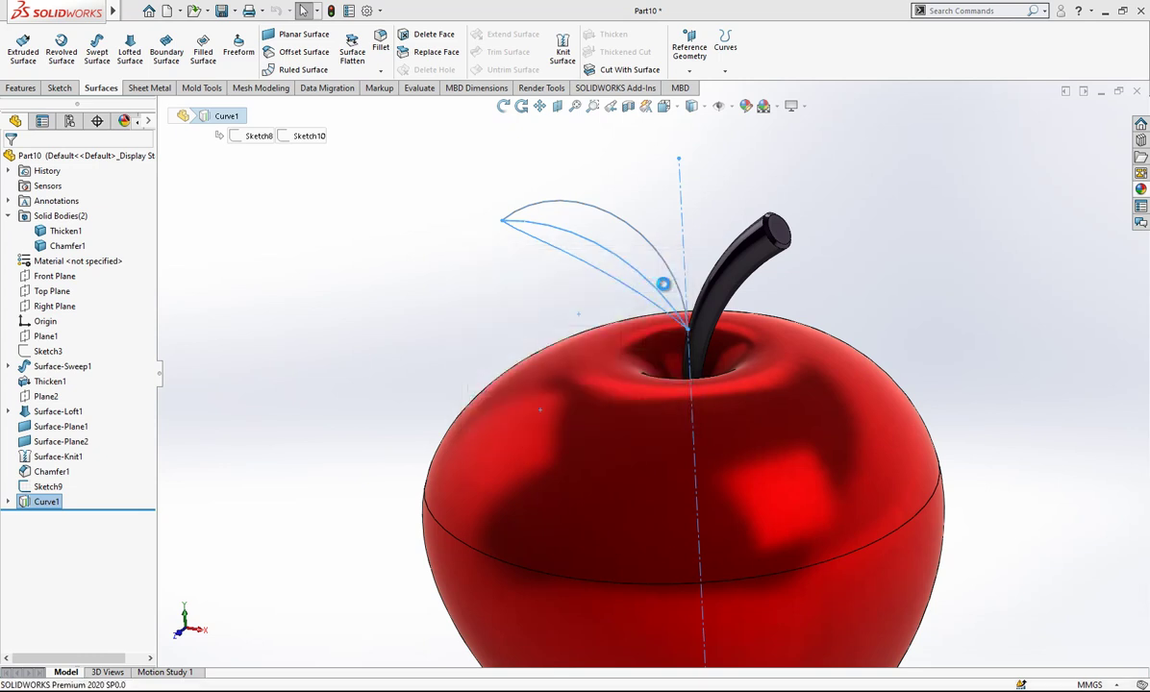
pyautogui.click(617, 258)
pyautogui.click(661, 221)
pyautogui.moveTo(577, 269); pyautogui.dragTo(641, 482, button='middle')
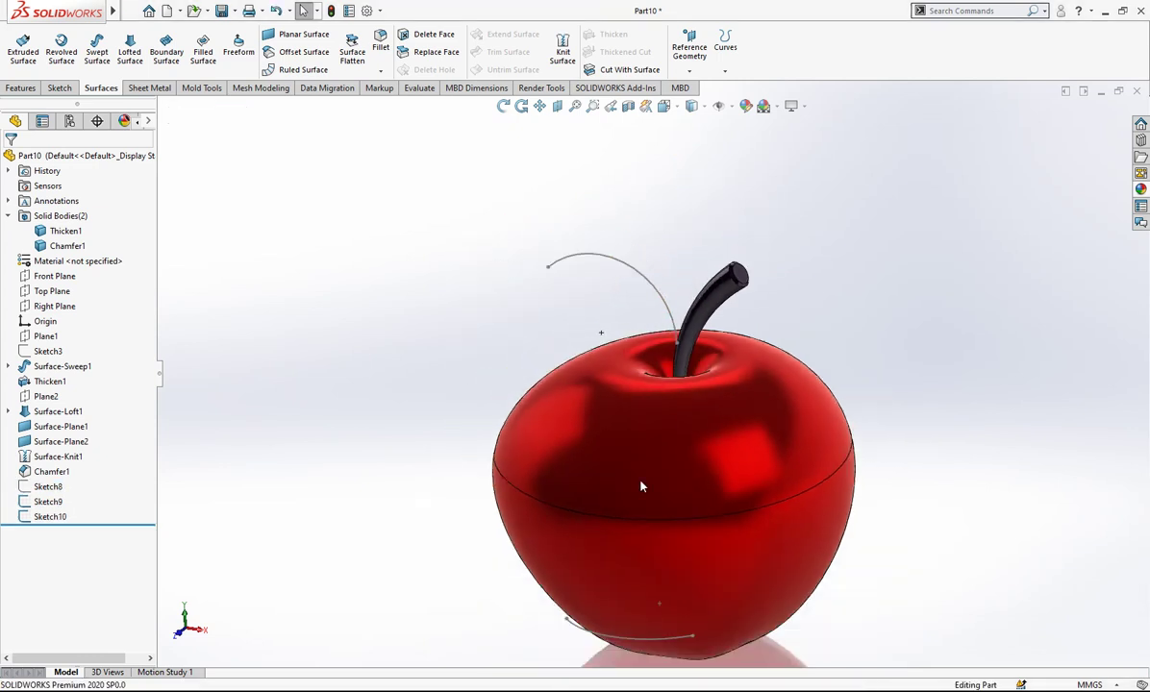
# Try a Split Line with the arc sketch, then cancel it
pyautogui.click(725, 47)
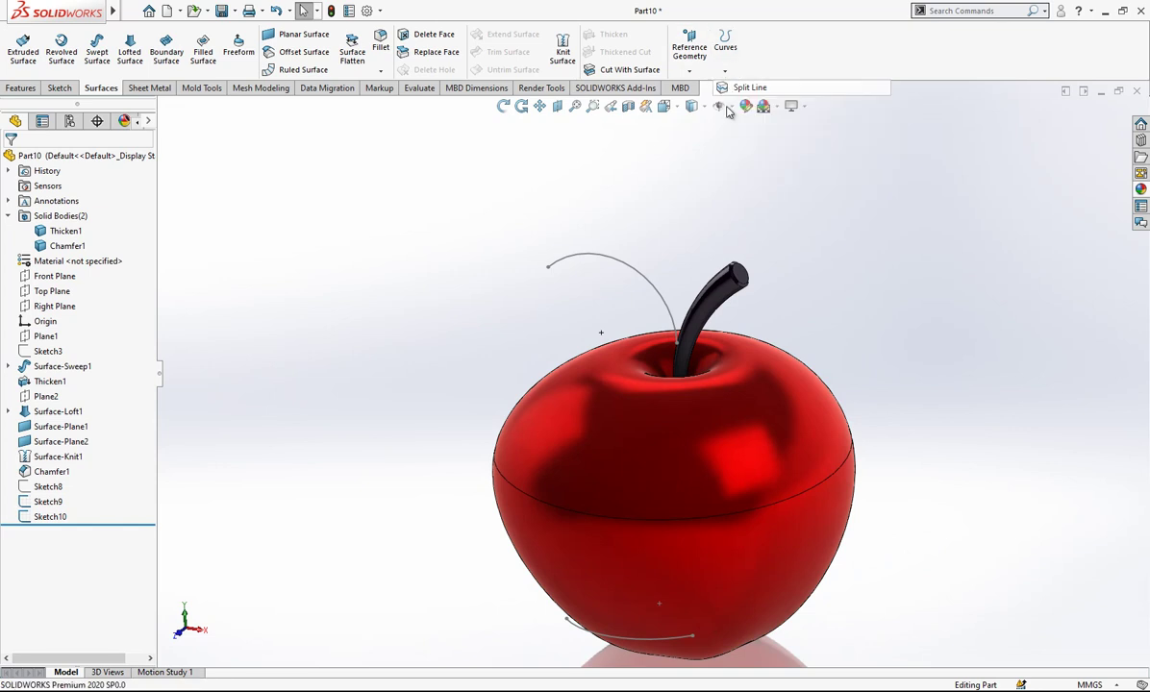
pyautogui.click(745, 85)
pyautogui.click(616, 263)
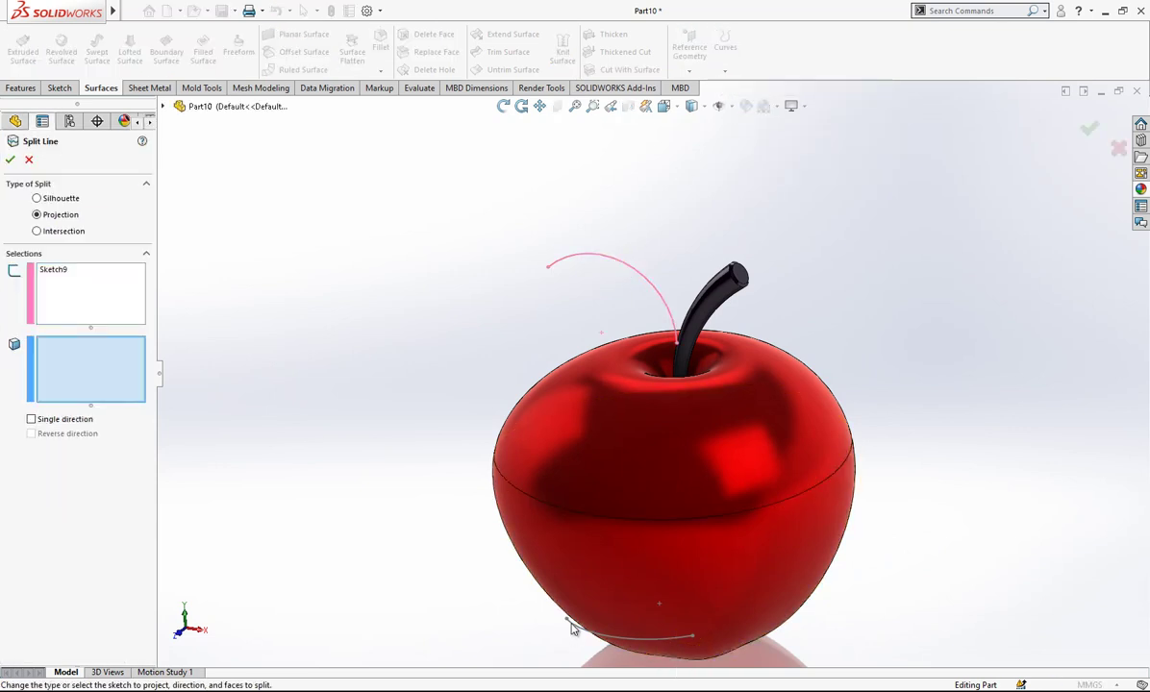
pyautogui.click(29, 159)
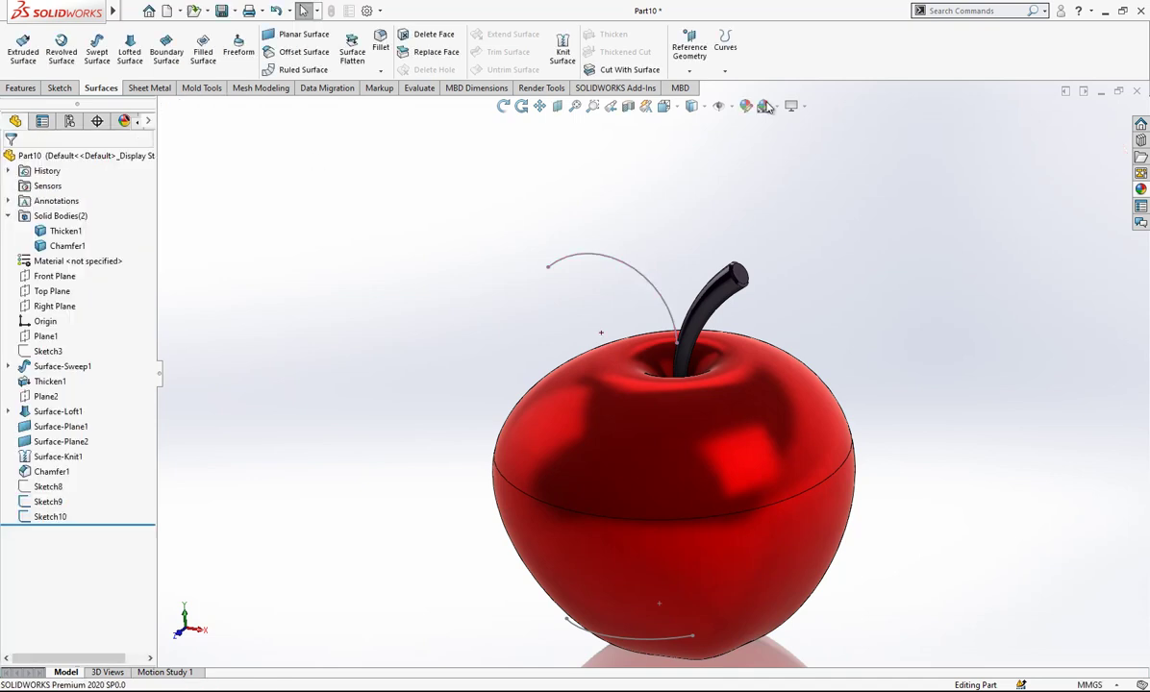
# Project Sketch10 and the leaf arc sketch into a new curve, Curve2
pyautogui.click(727, 72)
pyautogui.click(760, 103)
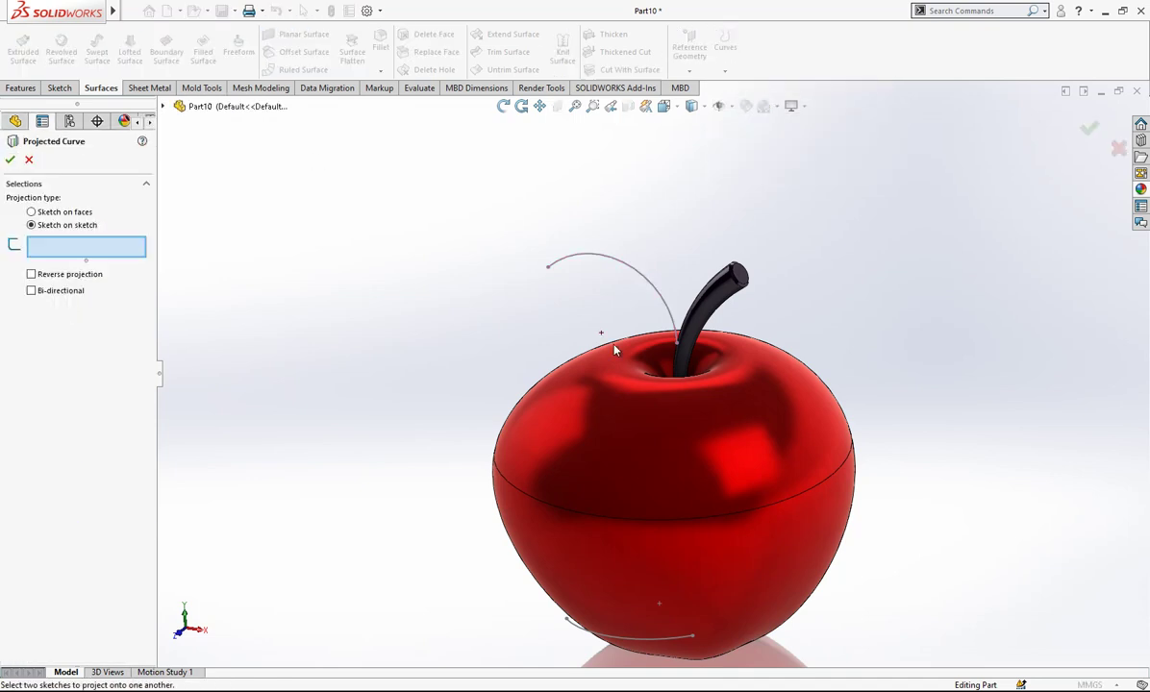
pyautogui.click(580, 632)
pyautogui.click(620, 262)
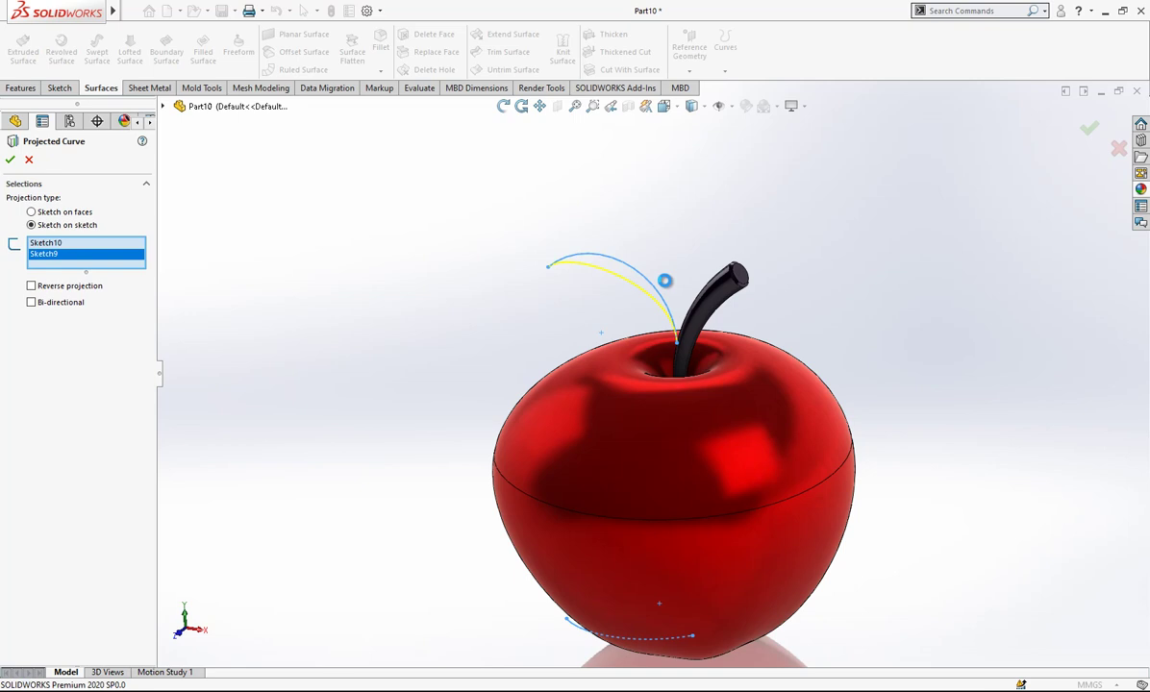
pyautogui.press('Return')
pyautogui.moveTo(675, 302); pyautogui.dragTo(693, 283, button='middle')
pyautogui.scroll(1, 693, 284)
pyautogui.scroll(3, 673, 289)
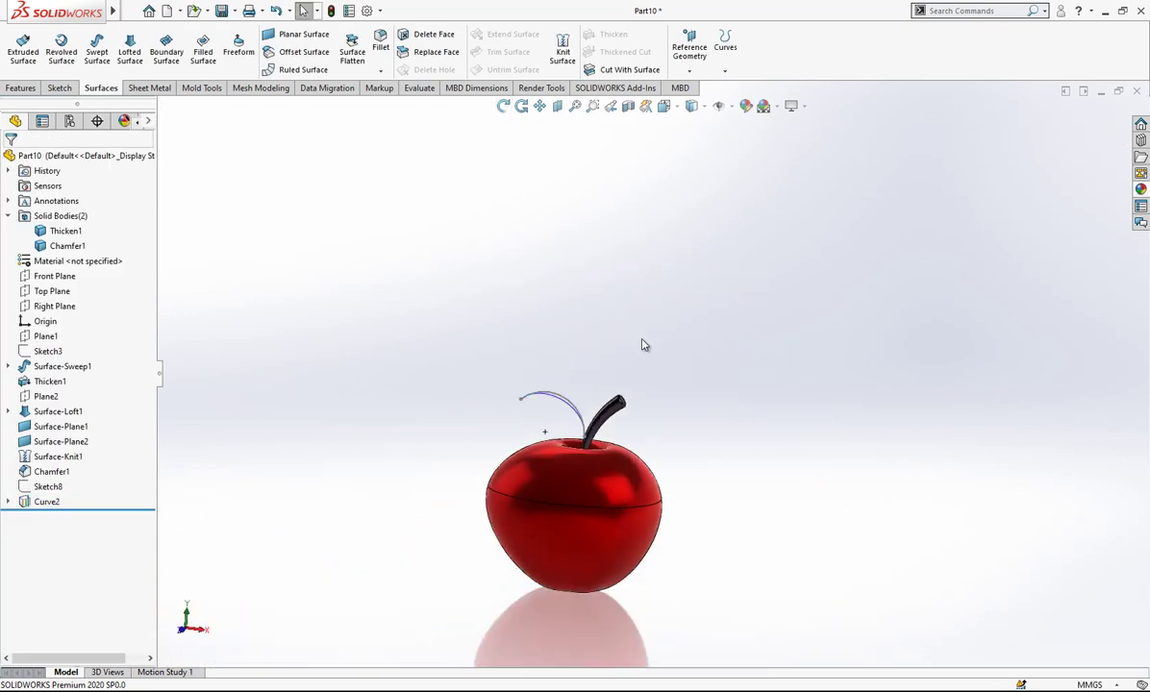
# Check the projected leaf arc and Sketch8, then orbit to look down on the apple top
pyautogui.scroll(-2, 644, 342)
pyautogui.scroll(-2, 509, 429)
pyautogui.scroll(1, 509, 428)
pyautogui.press('Escape')
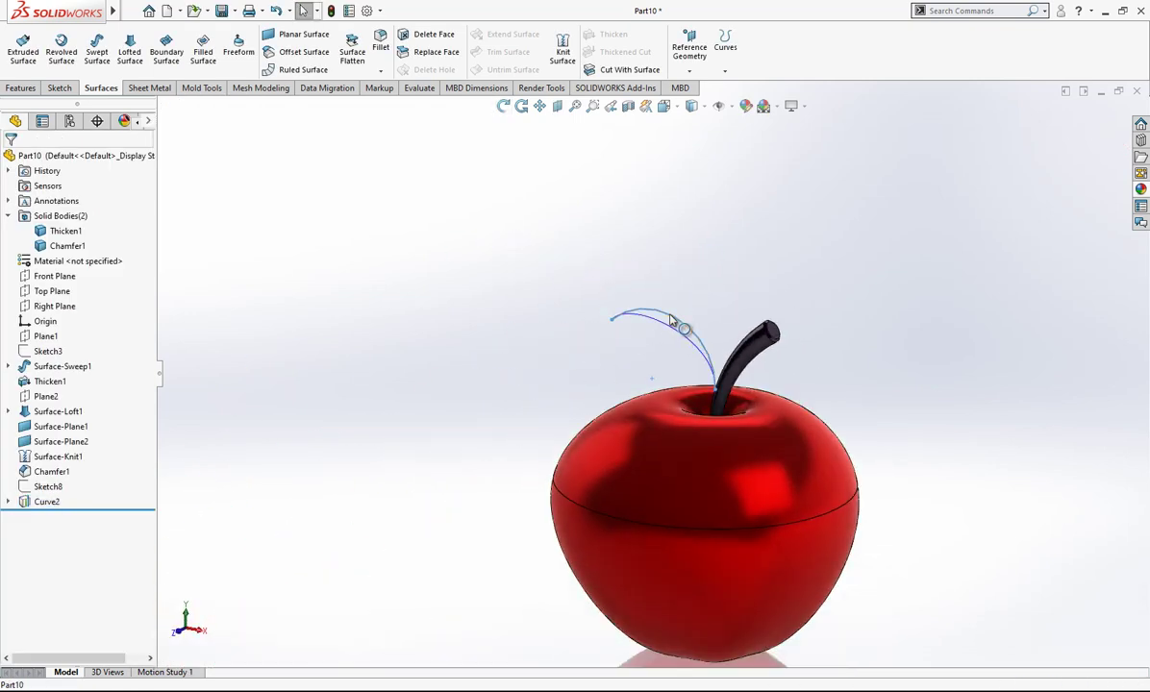
pyautogui.click(673, 320)
pyautogui.click(50, 486)
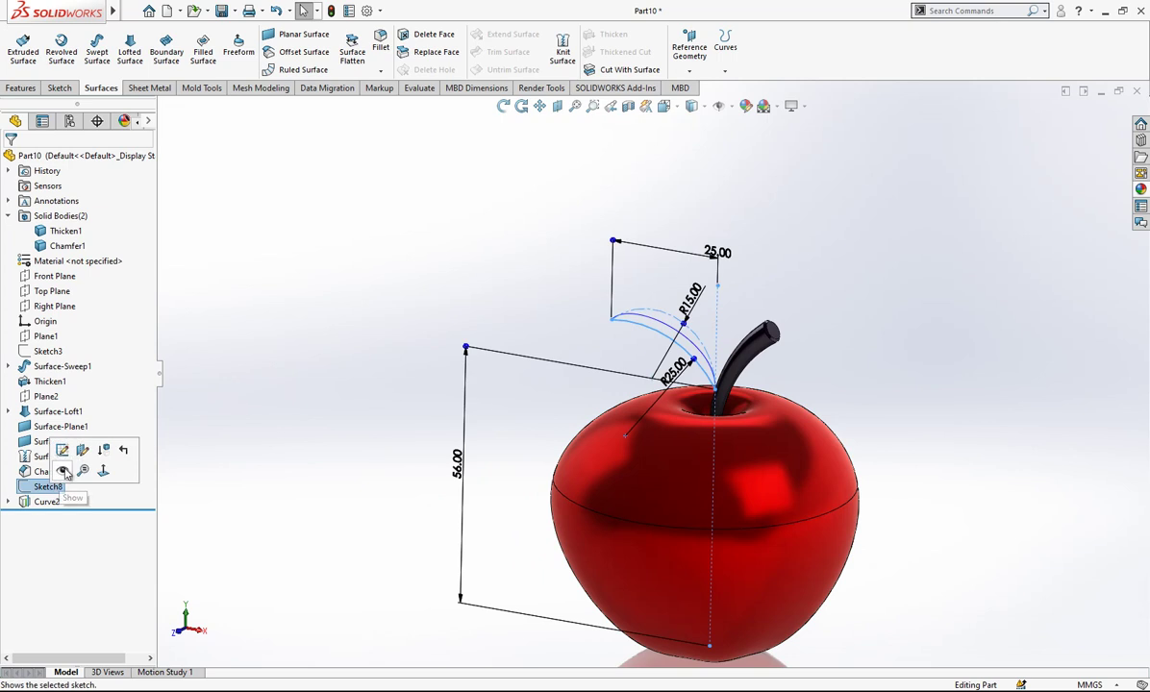
pyautogui.click(359, 377)
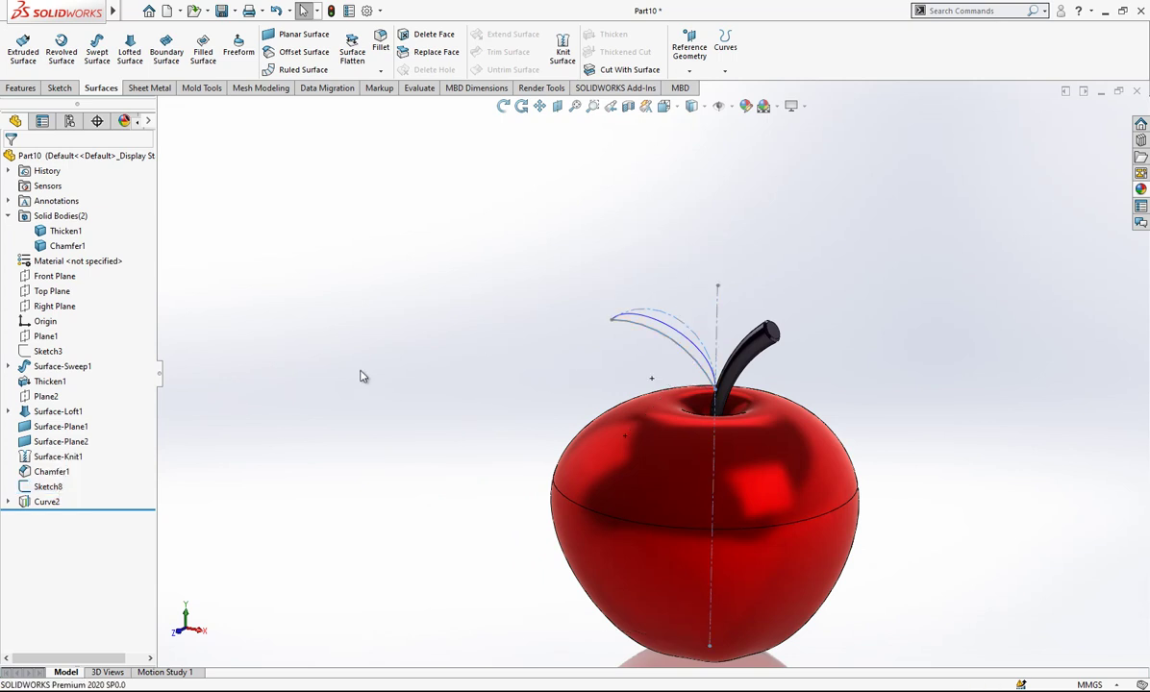
pyautogui.scroll(-2, 687, 367)
pyautogui.scroll(-2, 672, 354)
pyautogui.scroll(3, 938, 348)
pyautogui.moveTo(938, 348); pyautogui.dragTo(921, 377, button='middle')
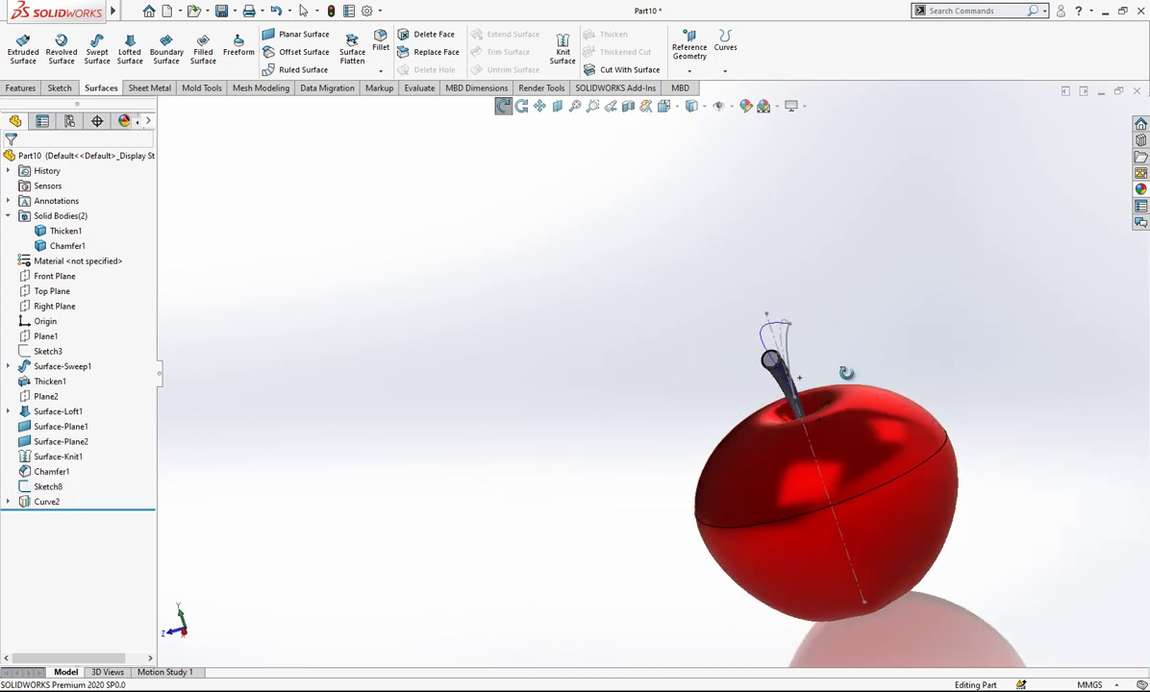
pyautogui.scroll(-2, 844, 373)
pyautogui.scroll(-2, 809, 334)
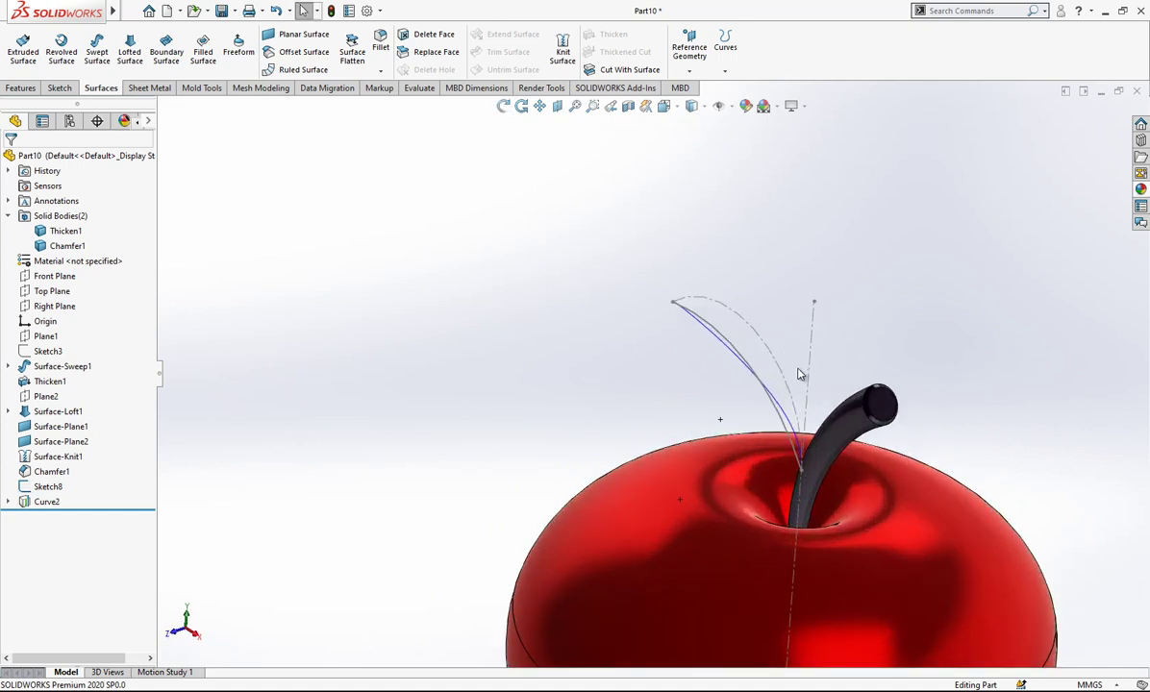
# Loft a surface between Curve2 and Sketch8 to form one leaf half, Surface-Loft2
pyautogui.click(129, 51)
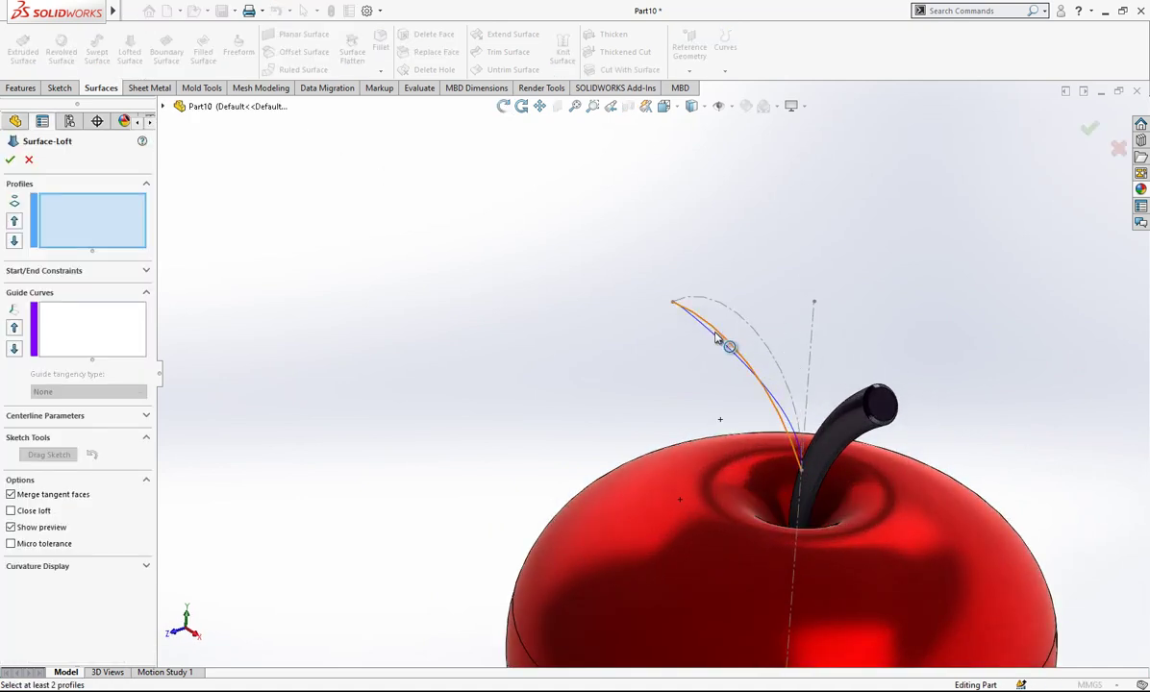
pyautogui.click(716, 338)
pyautogui.click(720, 336)
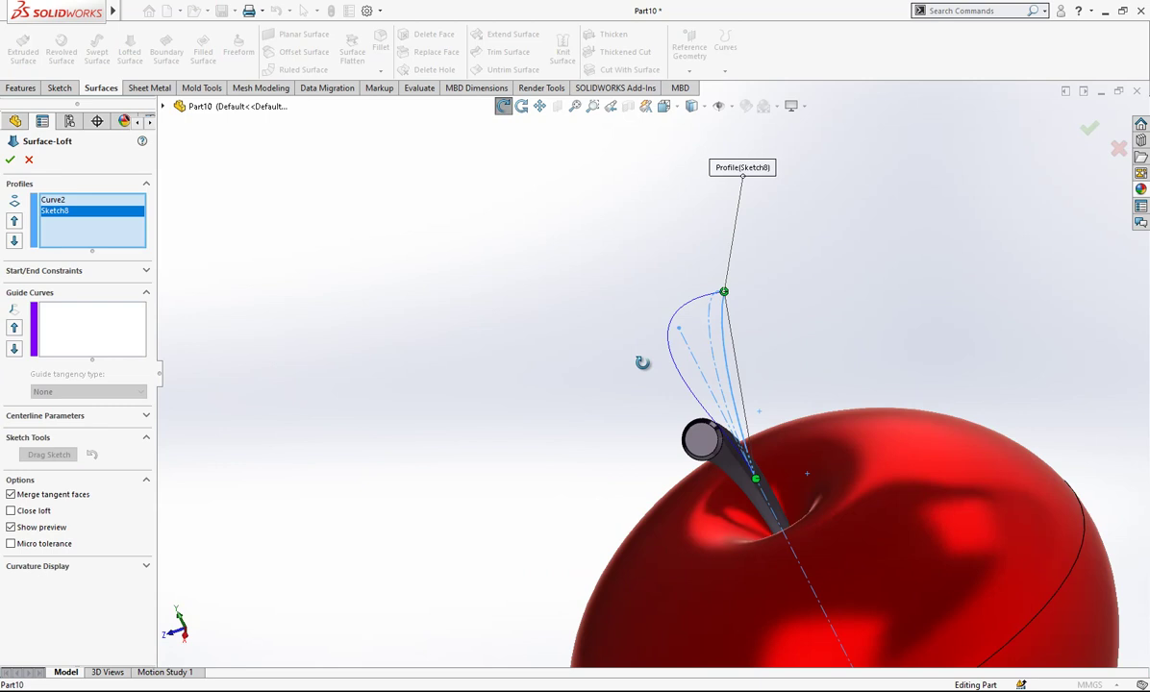
pyautogui.moveTo(642, 362); pyautogui.dragTo(664, 359)
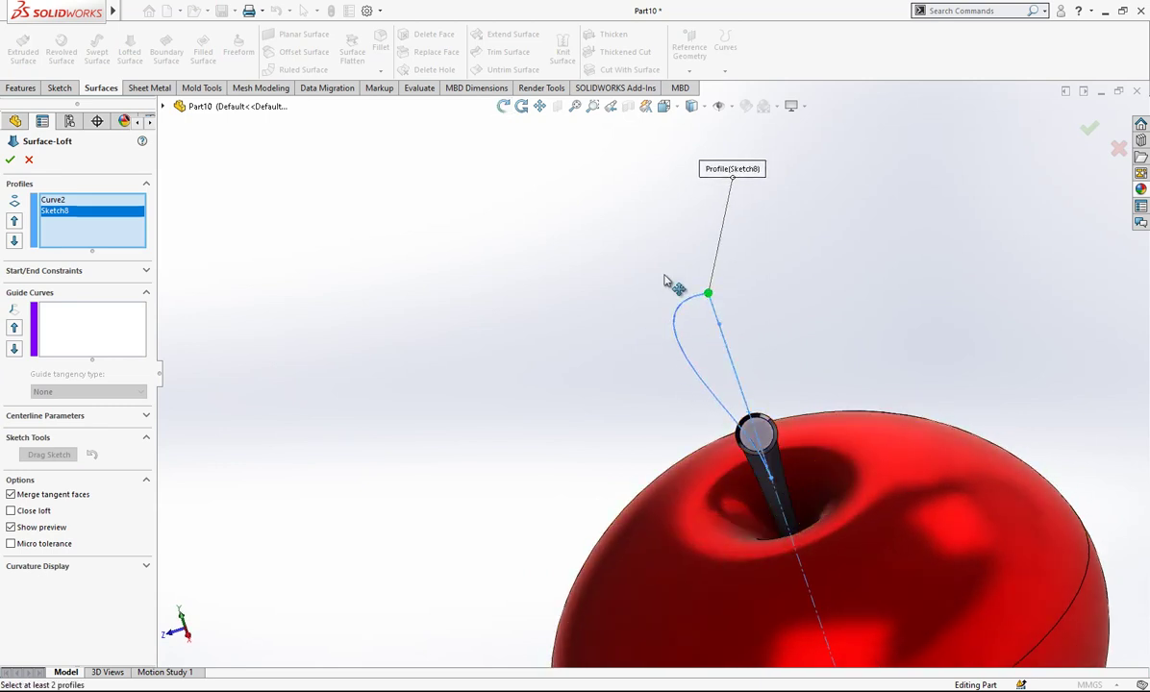
pyautogui.click(10, 159)
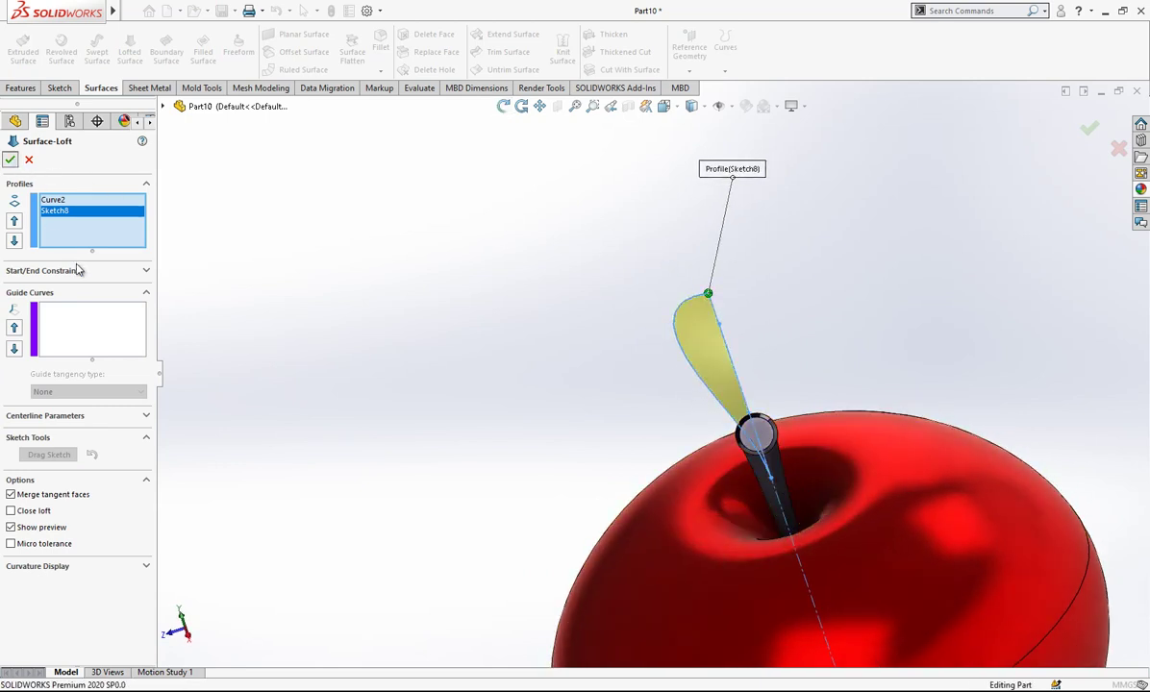
pyautogui.click(62, 291)
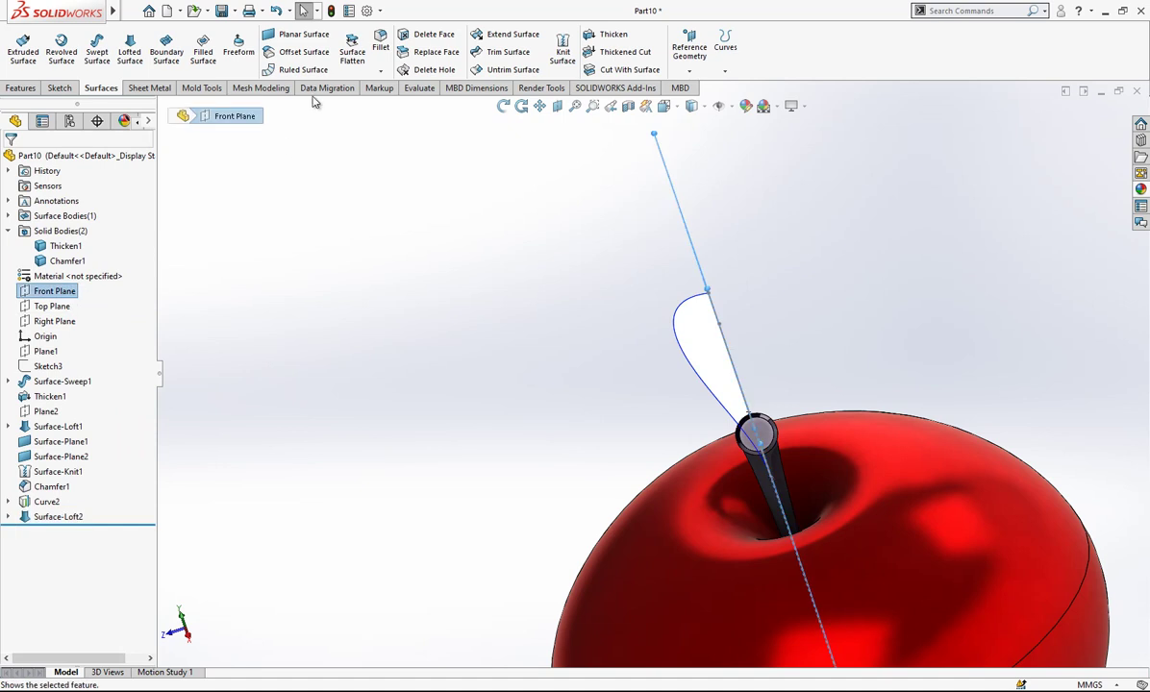
# Mirror the half-leaf surface Surface-Loft2 across the Front Plane
pyautogui.click(21, 87)
pyautogui.click(490, 69)
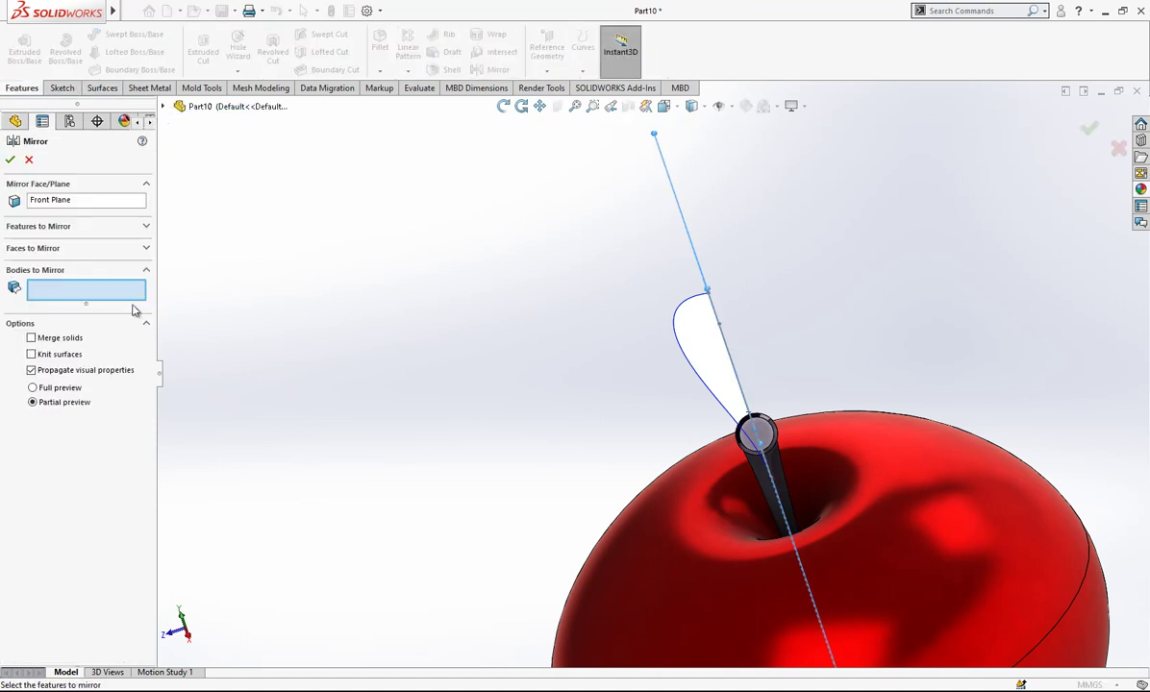
pyautogui.click(713, 322)
pyautogui.moveTo(800, 376)
pyautogui.mouseDown(button='middle')
pyautogui.moveTo(890, 326)
pyautogui.moveTo(853, 332)
pyautogui.mouseUp(button='middle')
pyautogui.press('Return')
pyautogui.moveTo(561, 312); pyautogui.dragTo(817, 318, button='middle')
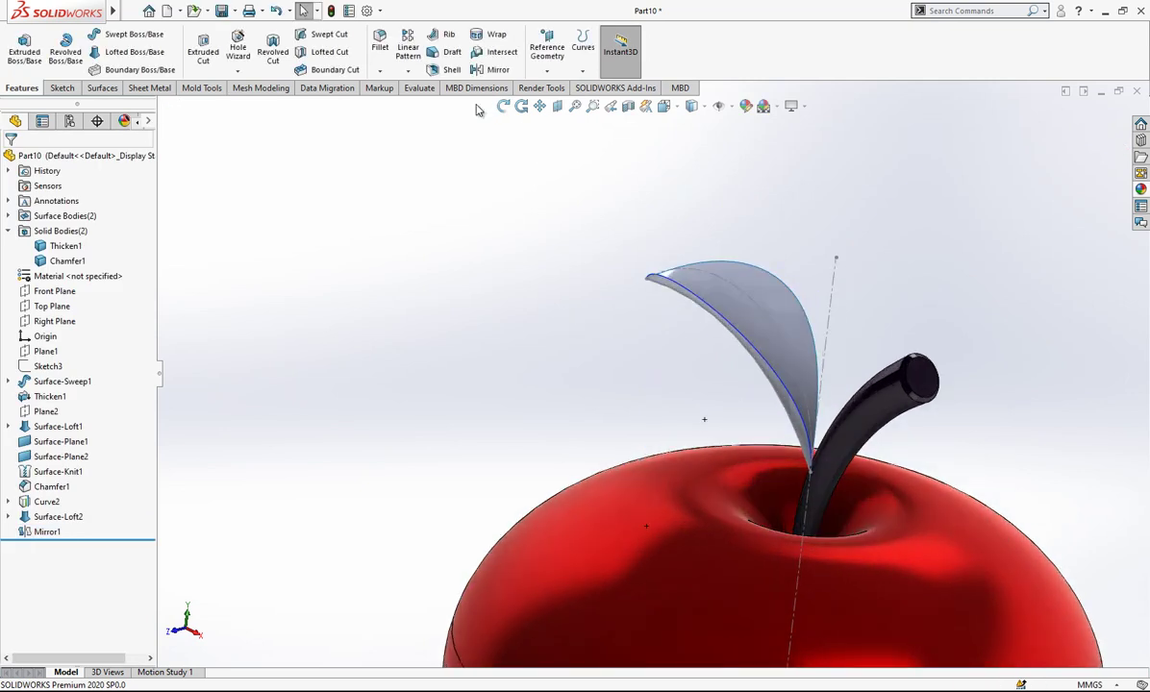
# Knit Mirror1 and Surface-Loft2 into Surface-Knit2 and check the leaf edge length
pyautogui.click(103, 89)
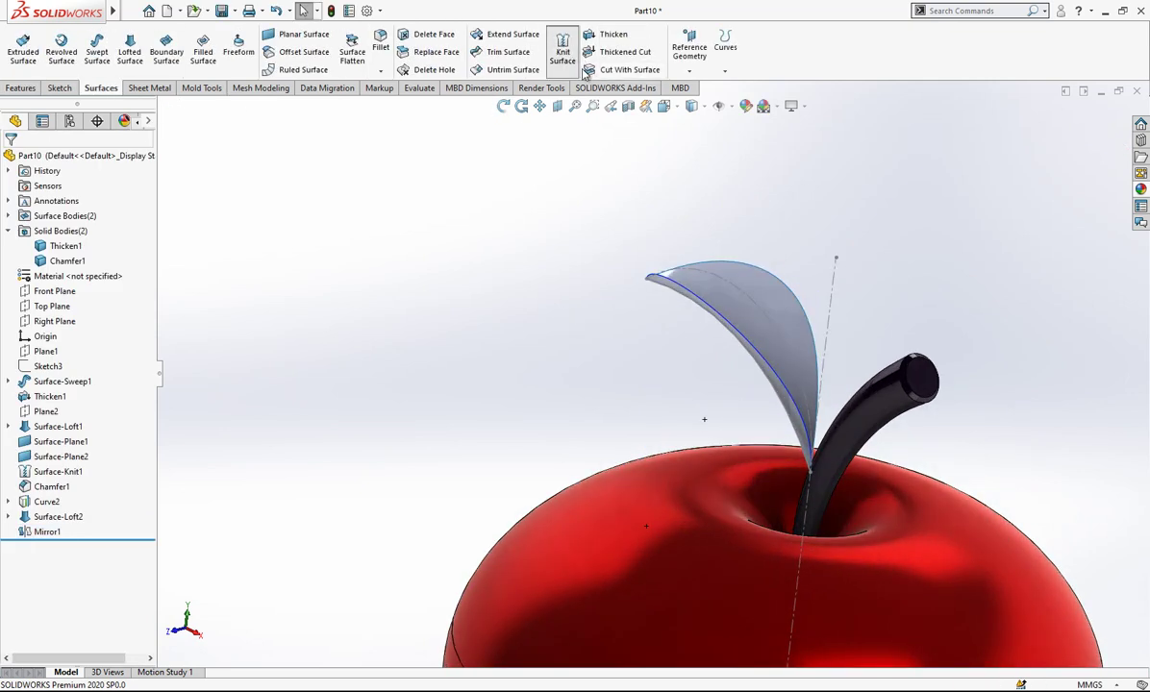
pyautogui.click(562, 51)
pyautogui.click(678, 305)
pyautogui.click(678, 298)
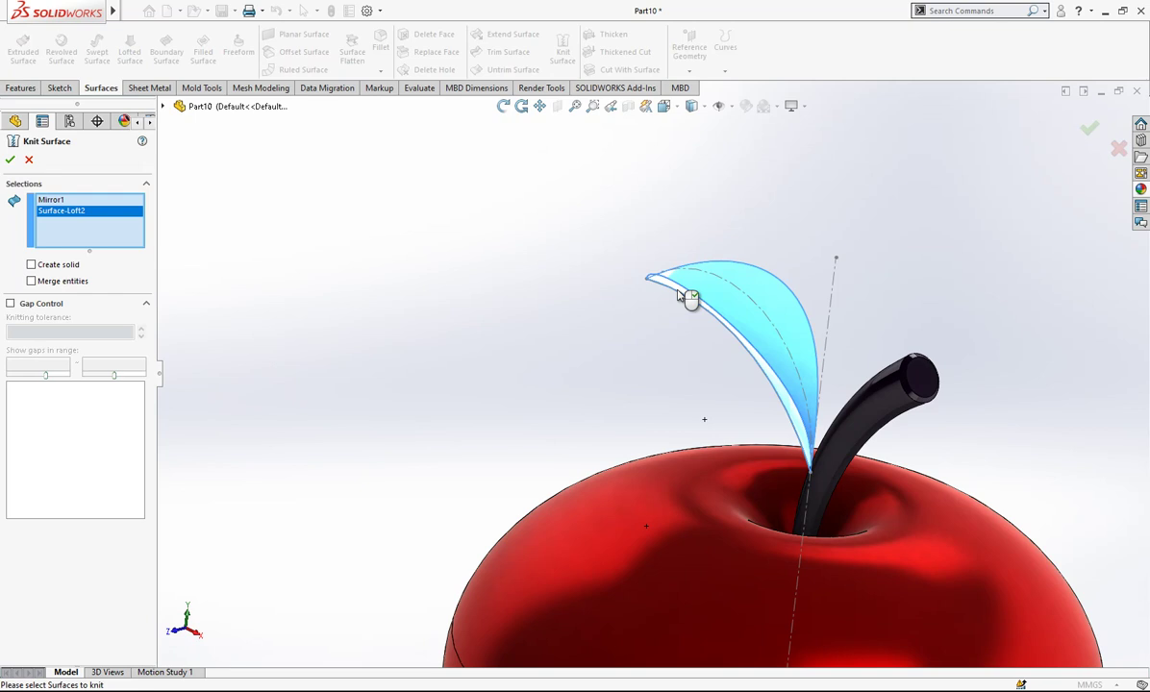
pyautogui.press('Return')
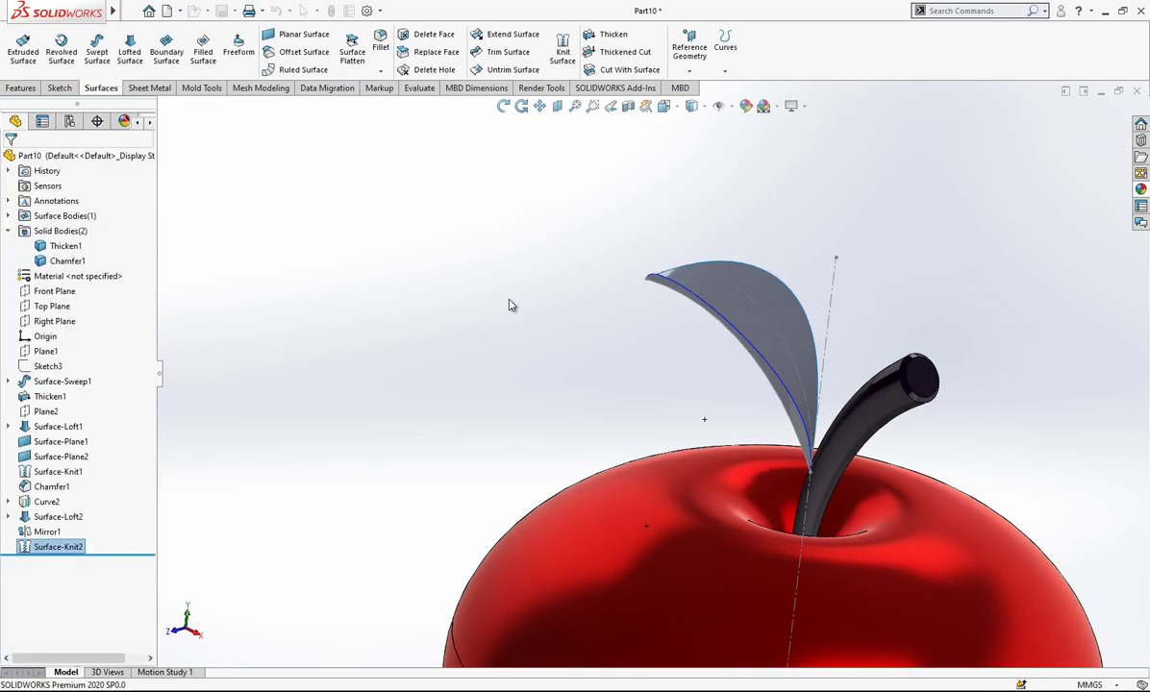
pyautogui.scroll(2, 770, 372)
pyautogui.click(772, 345)
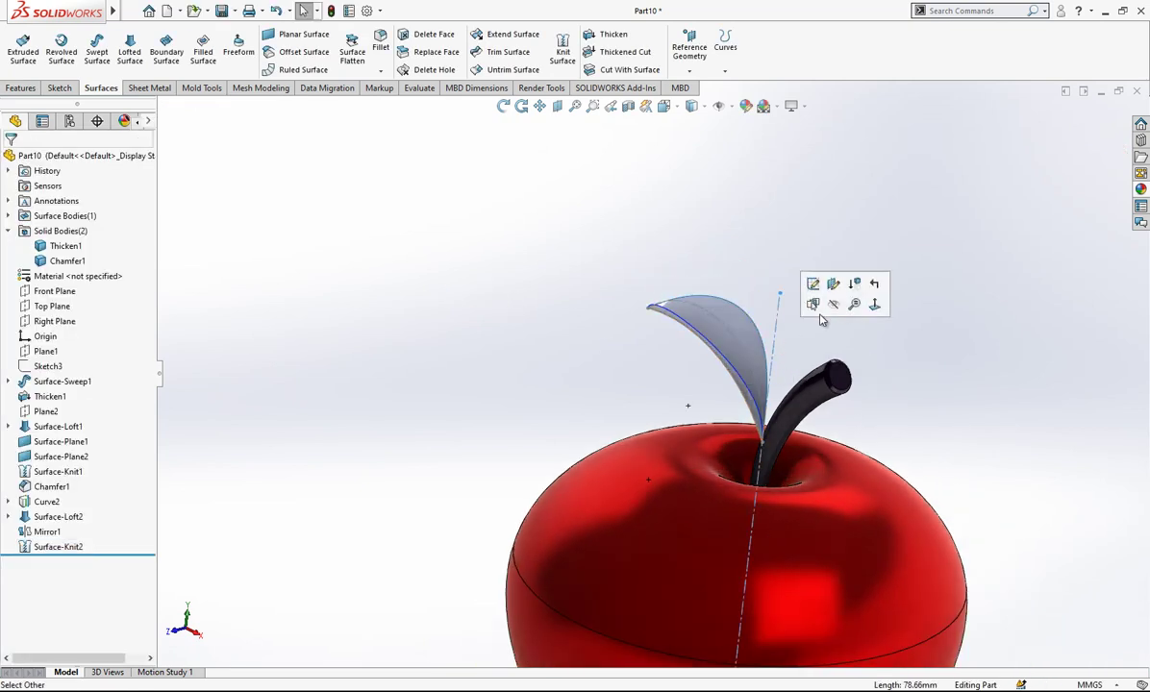
pyautogui.click(48, 501)
# Thicken the leaf surface 0.25 mm to the other side, without merging the result
pyautogui.moveTo(456, 359)
pyautogui.mouseDown(button='middle')
pyautogui.moveTo(788, 373)
pyautogui.moveTo(719, 392)
pyautogui.mouseUp(button='middle')
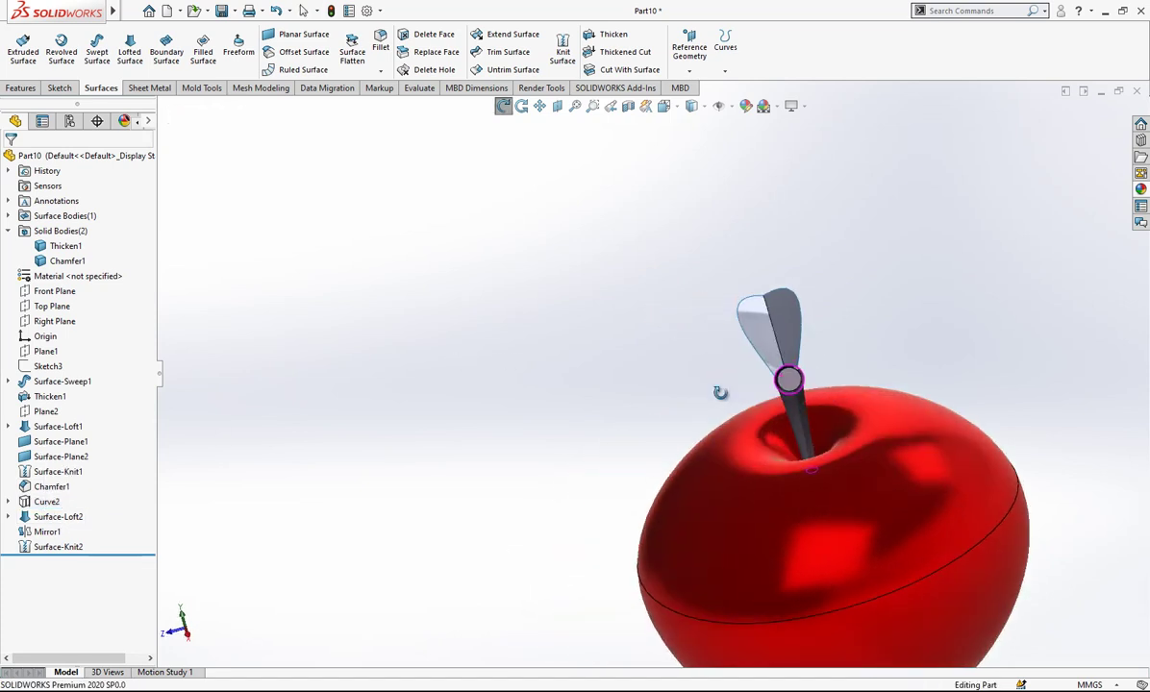
pyautogui.scroll(-2, 747, 336)
pyautogui.scroll(-1, 747, 337)
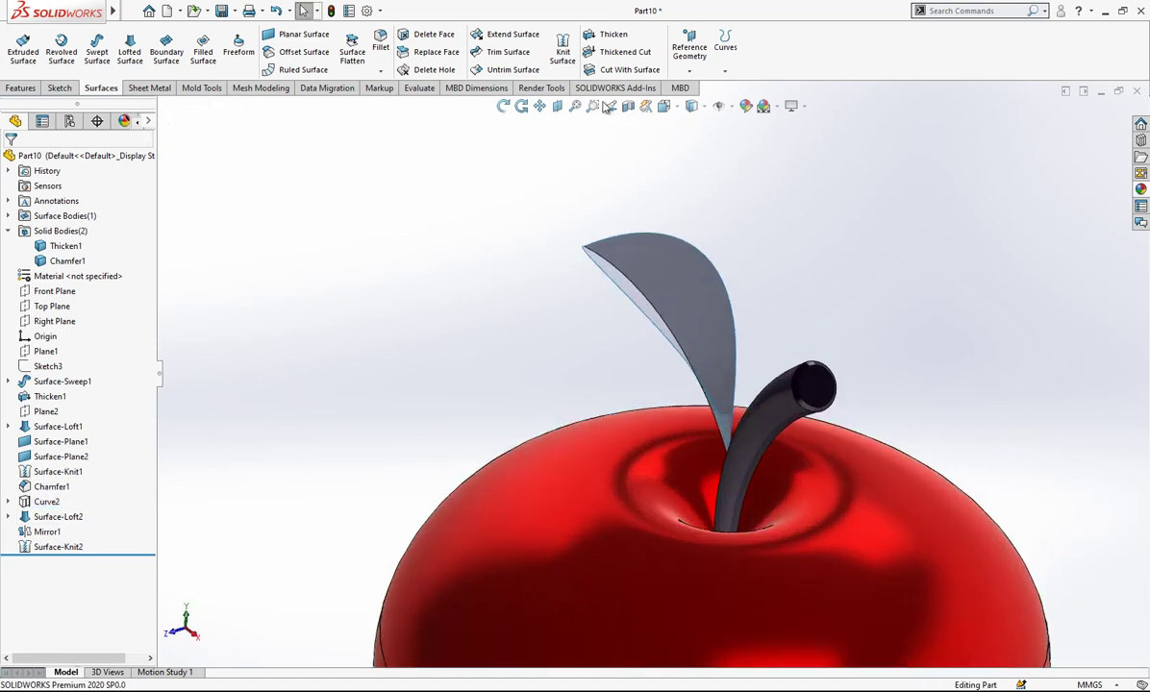
pyautogui.click(609, 34)
pyautogui.click(659, 286)
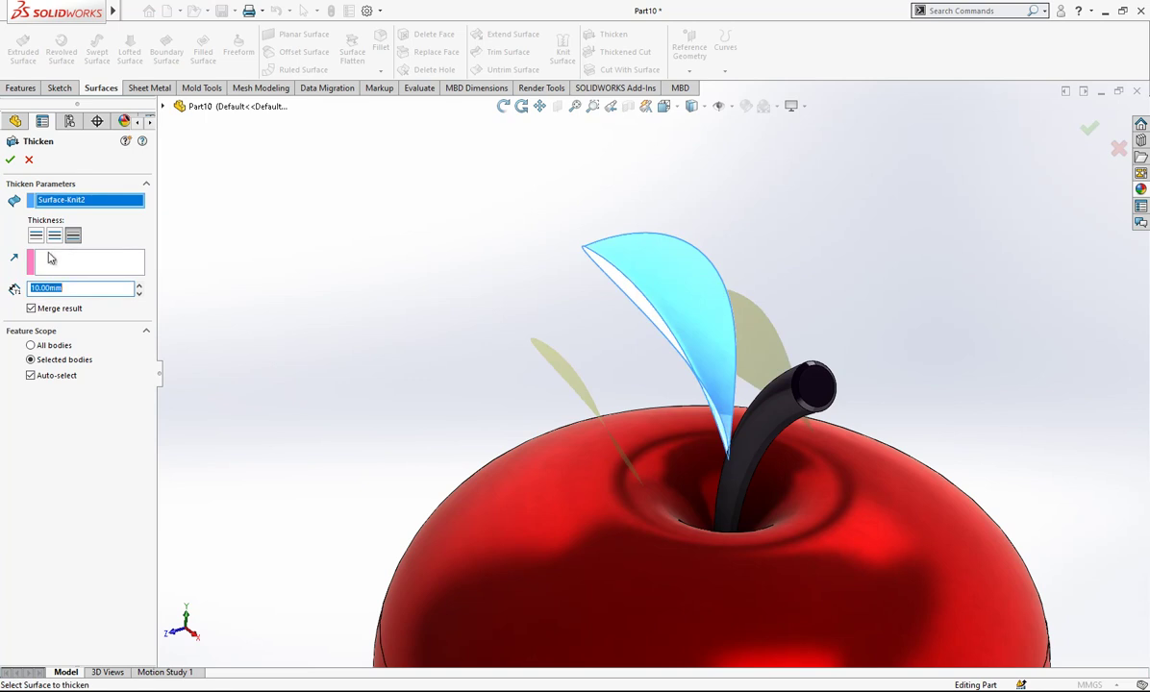
pyautogui.write('0.25')
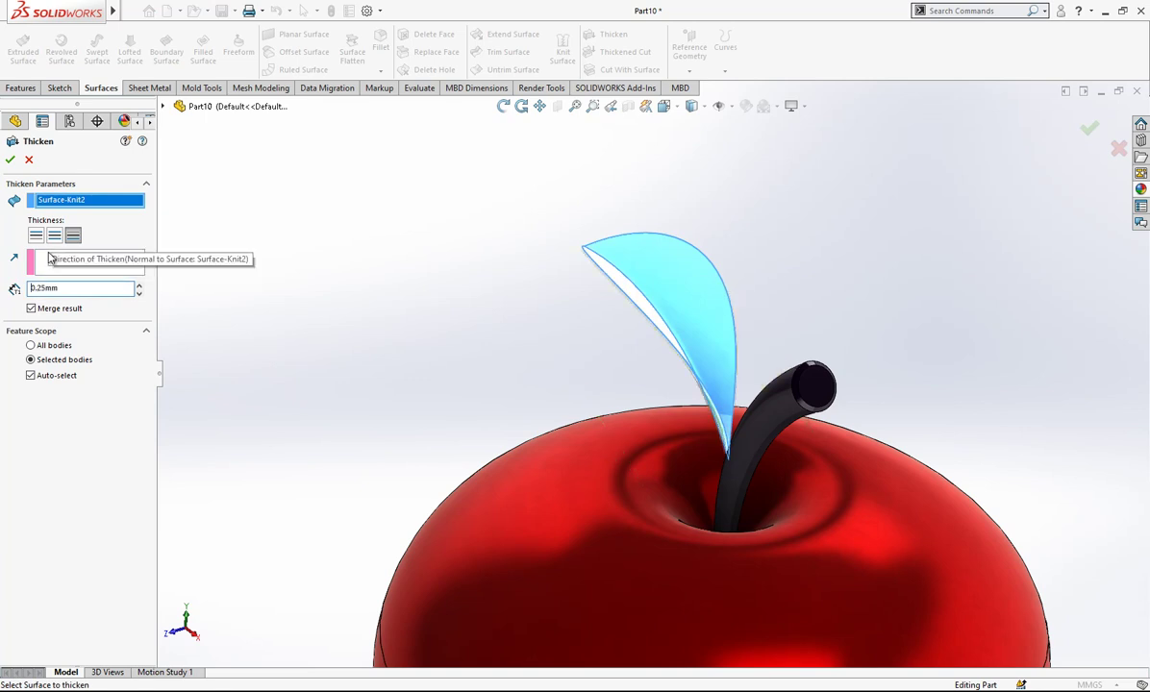
pyautogui.click(65, 308)
pyautogui.click(9, 160)
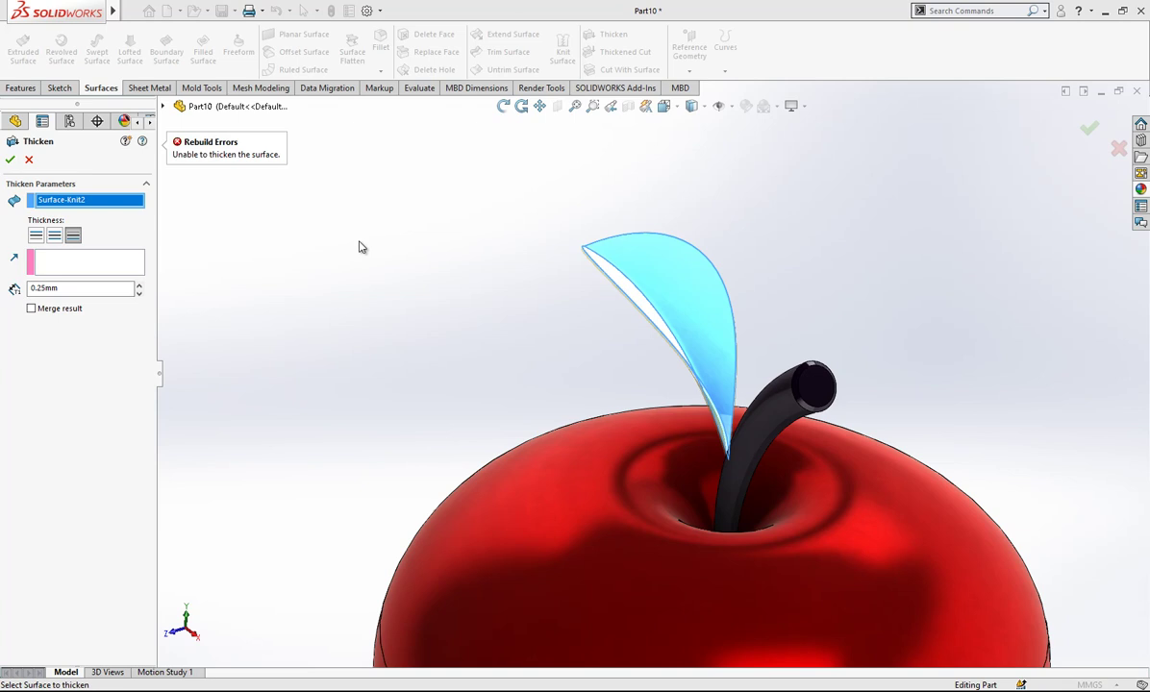
pyautogui.click(35, 237)
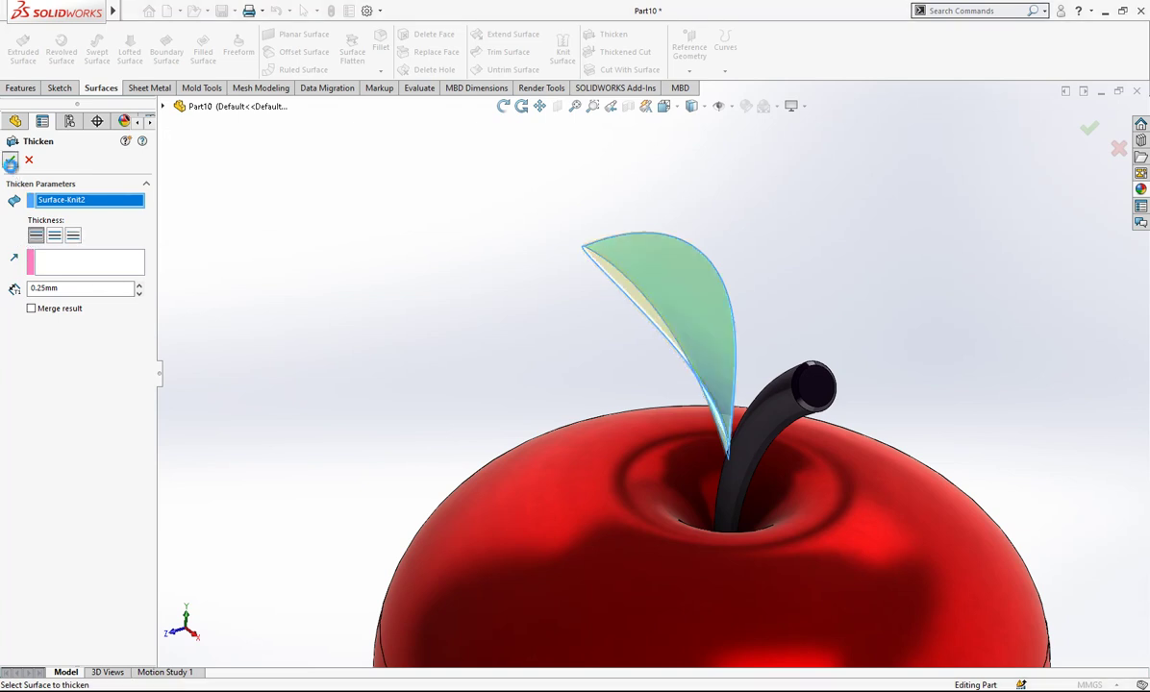
pyautogui.click(10, 160)
# Orbit toward the apple top and select the thickened leaf
pyautogui.moveTo(663, 317)
pyautogui.mouseDown(button='middle')
pyautogui.moveTo(706, 328)
pyautogui.moveTo(650, 265)
pyautogui.mouseUp(button='middle')
pyautogui.moveTo(501, 172)
pyautogui.mouseDown(button='middle')
pyautogui.moveTo(610, 367)
pyautogui.moveTo(739, 386)
pyautogui.mouseUp(button='middle')
pyautogui.click(534, 285)
pyautogui.scroll(-3, 673, 269)
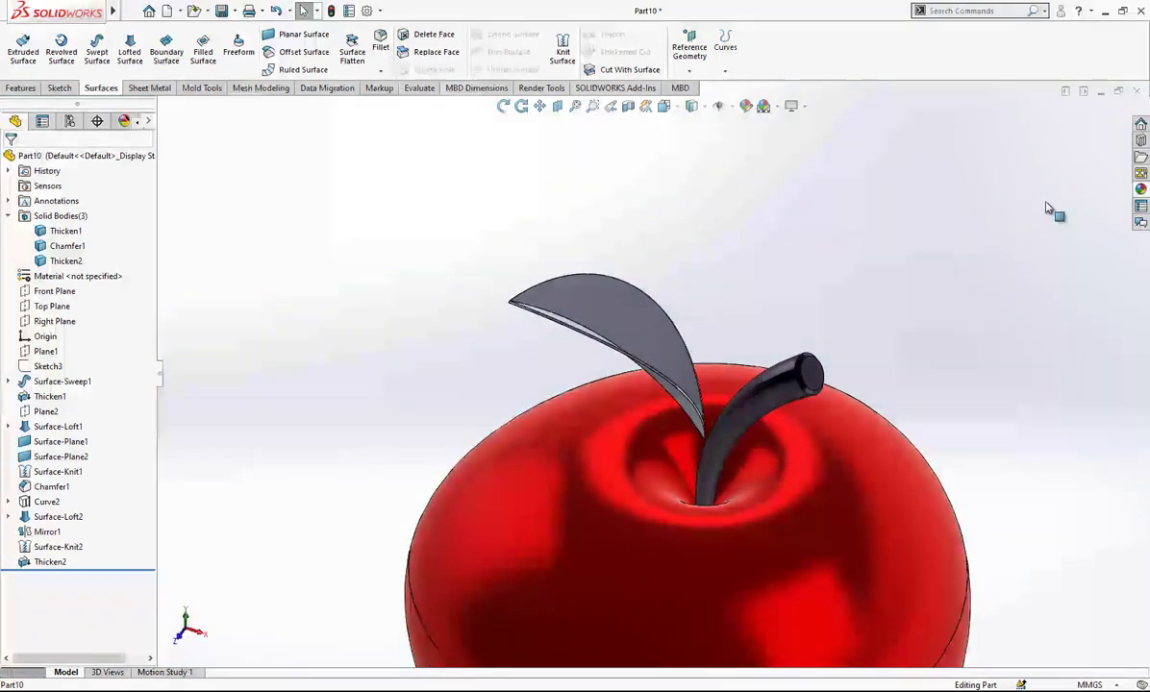
# Give the leaf body Thicken2 a green appearance
pyautogui.click(1140, 189)
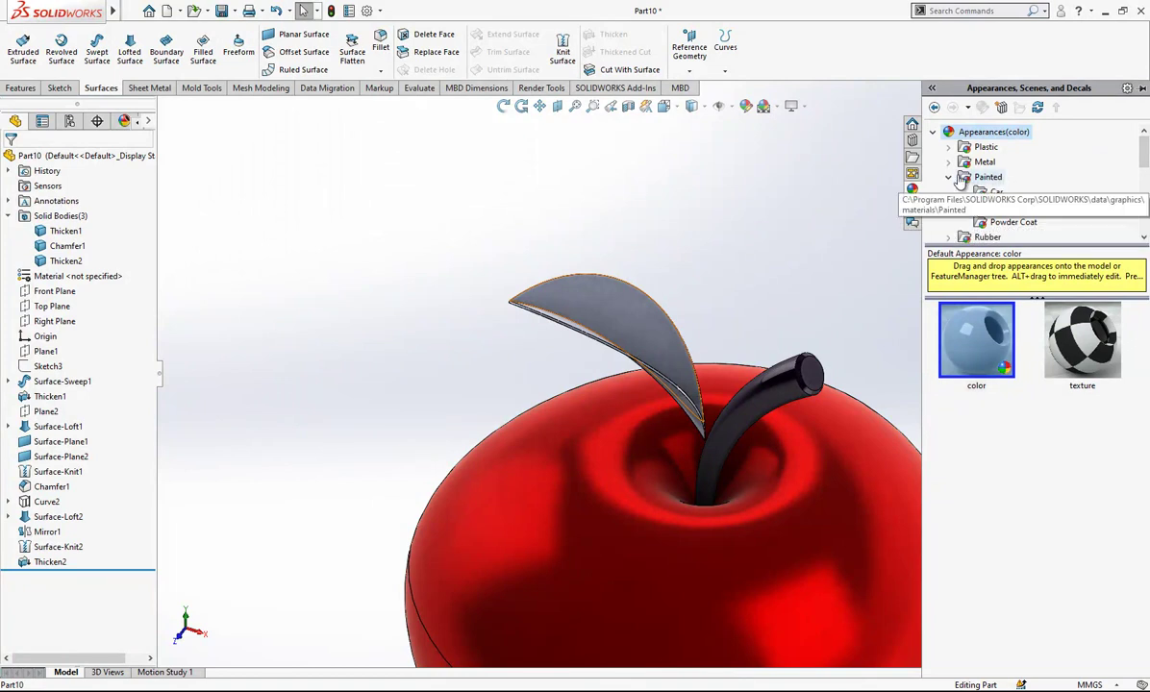
pyautogui.moveTo(1014, 214); pyautogui.dragTo(589, 310)
pyautogui.rightClick(589, 311)
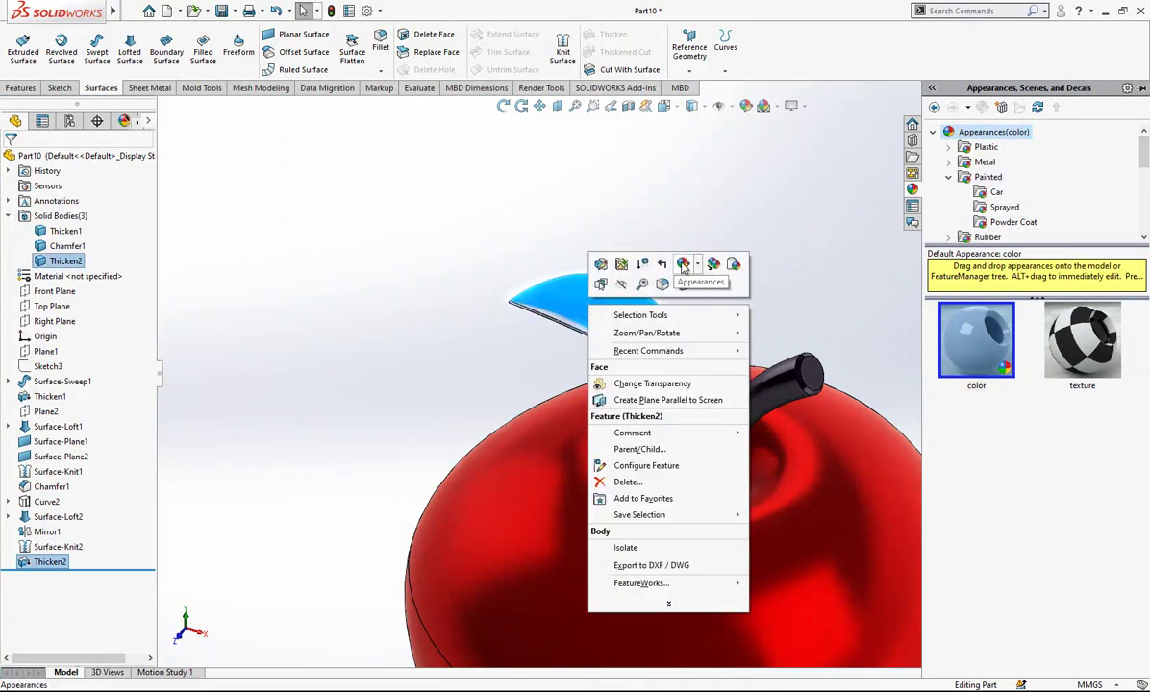
pyautogui.click(700, 334)
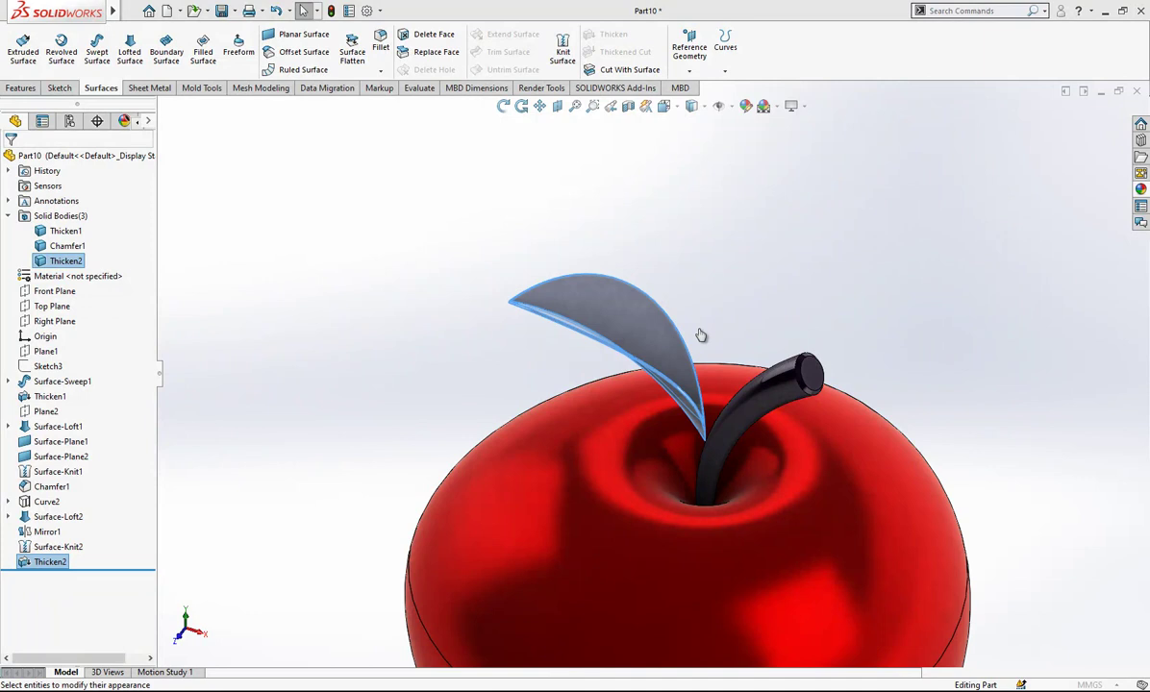
pyautogui.moveTo(66, 507); pyautogui.dragTo(61, 496)
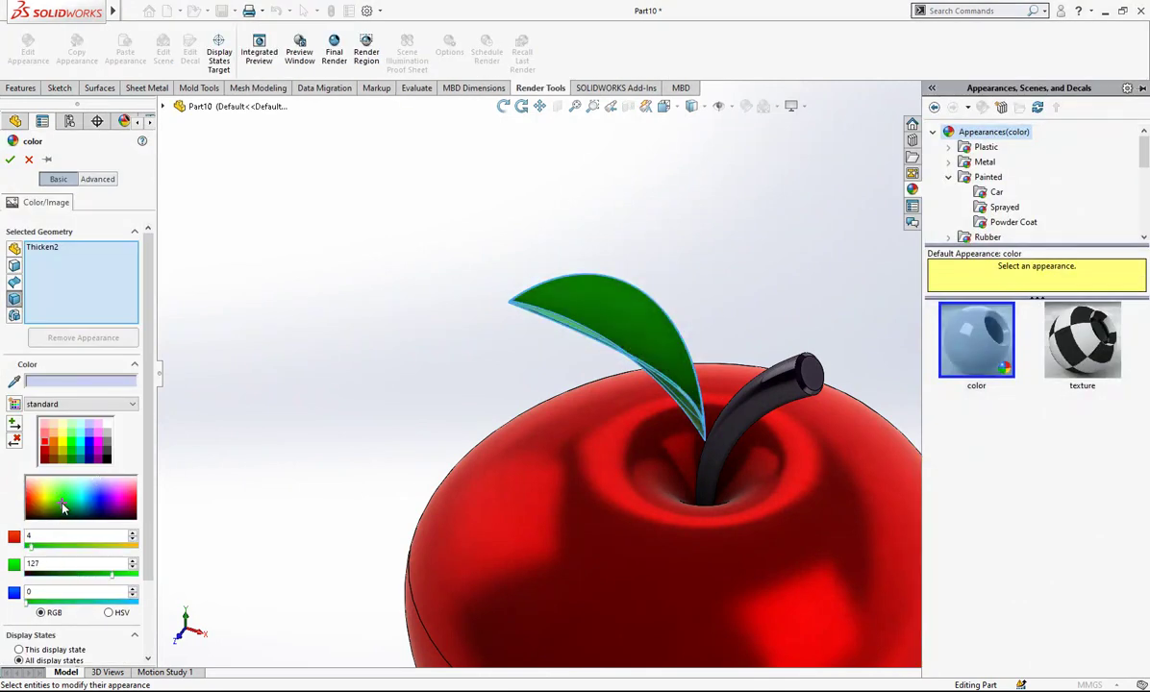
pyautogui.click(10, 159)
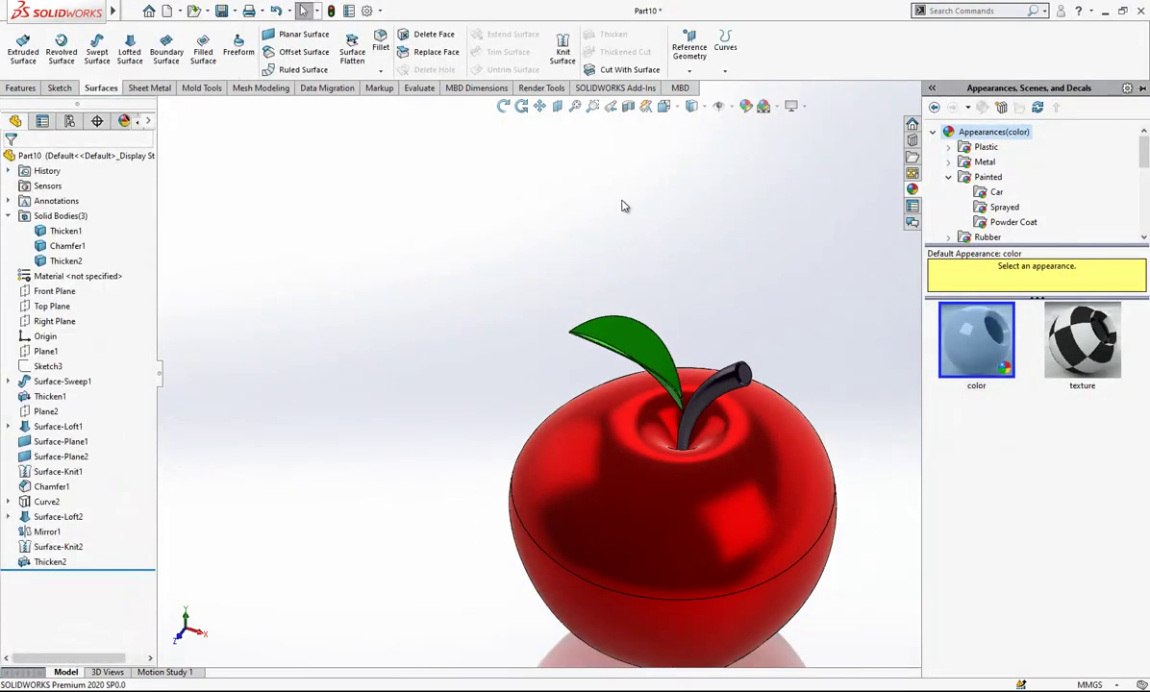
# Turn the model to the Front view and select the origin
pyautogui.press('space')
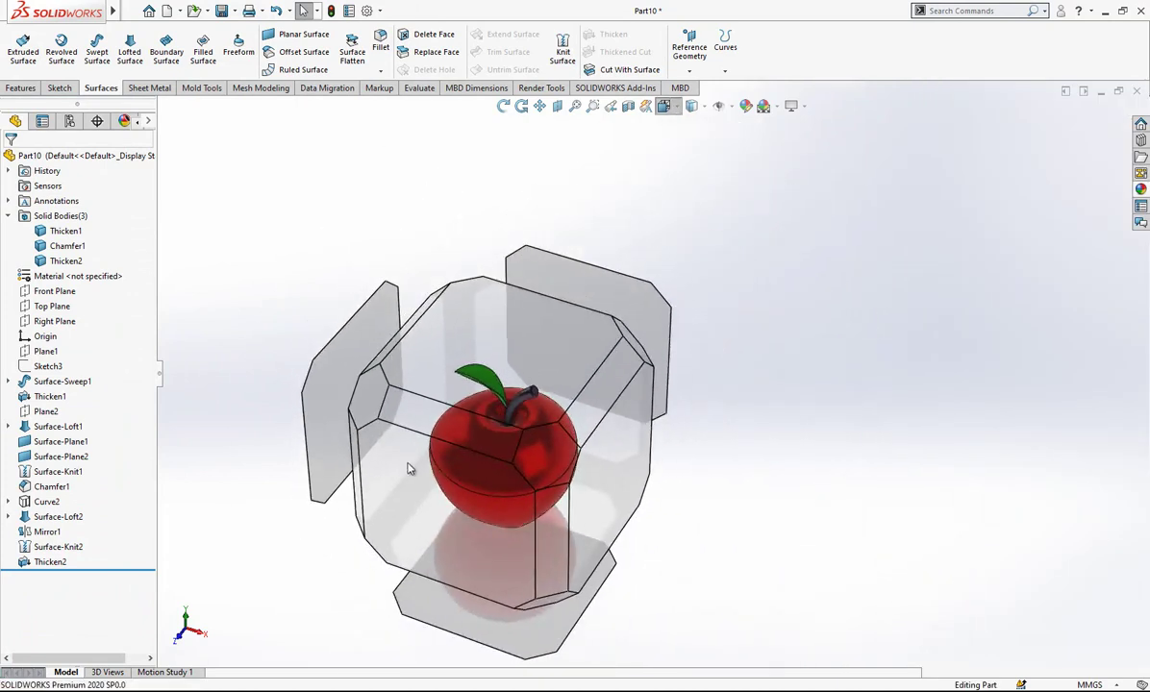
pyautogui.click(536, 382)
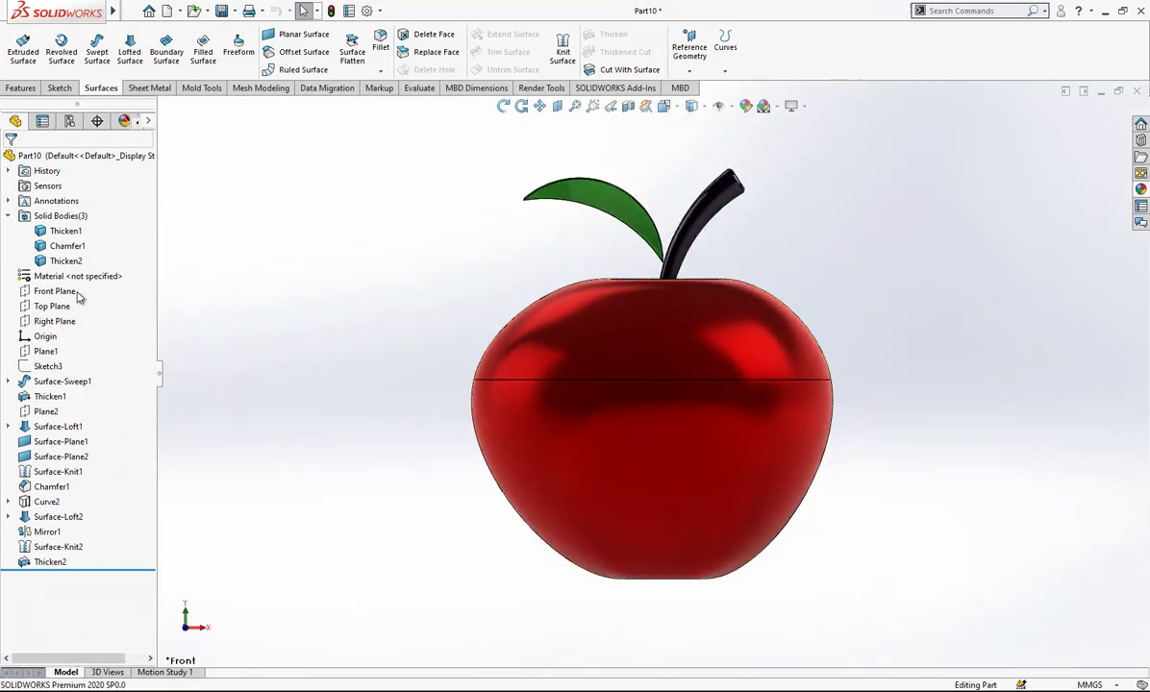
pyautogui.click(45, 336)
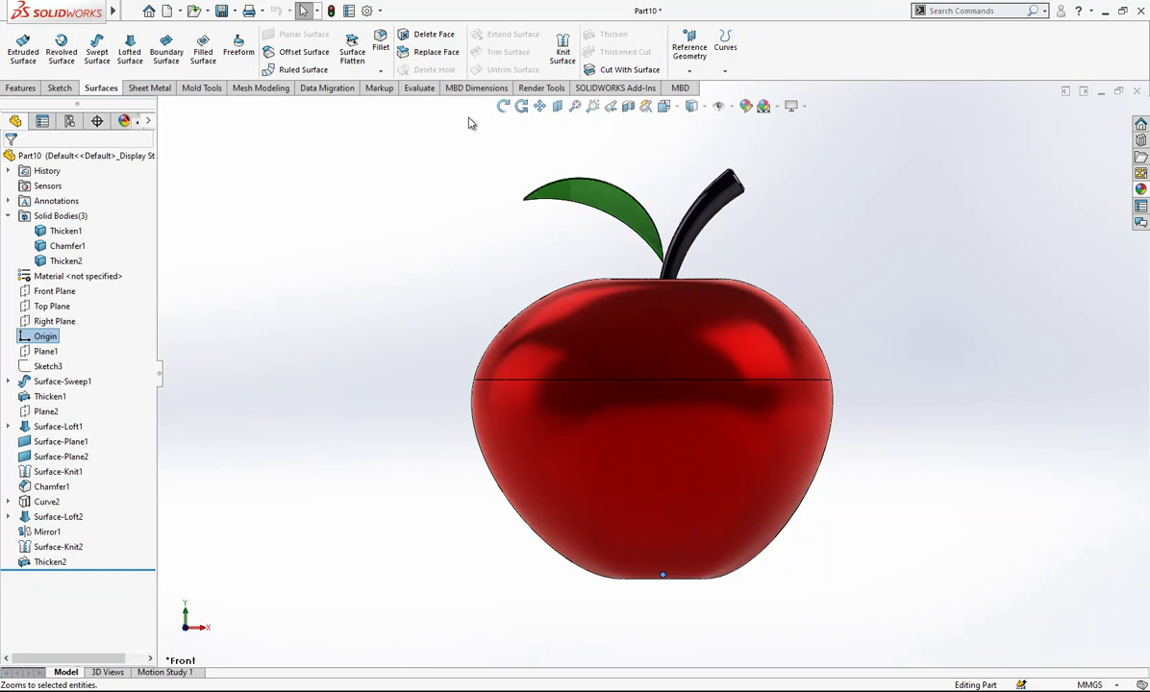
# Create Axis1 through the apple's origin, defined with the Top Plane
pyautogui.click(690, 53)
pyautogui.click(706, 100)
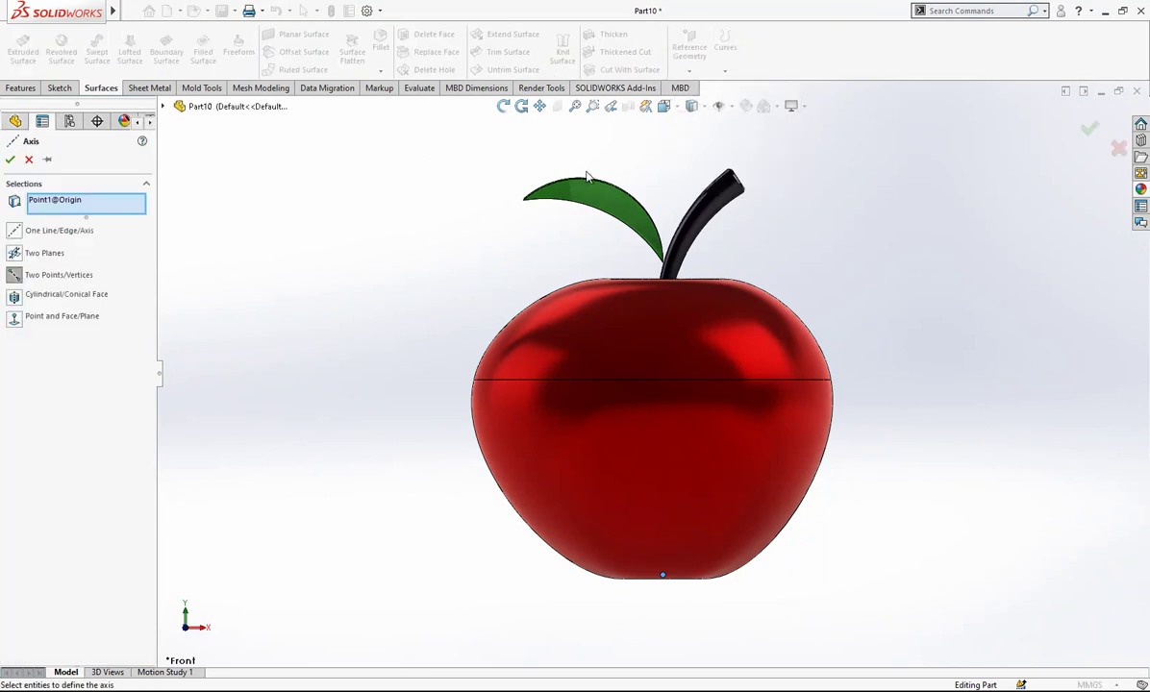
pyautogui.click(164, 106)
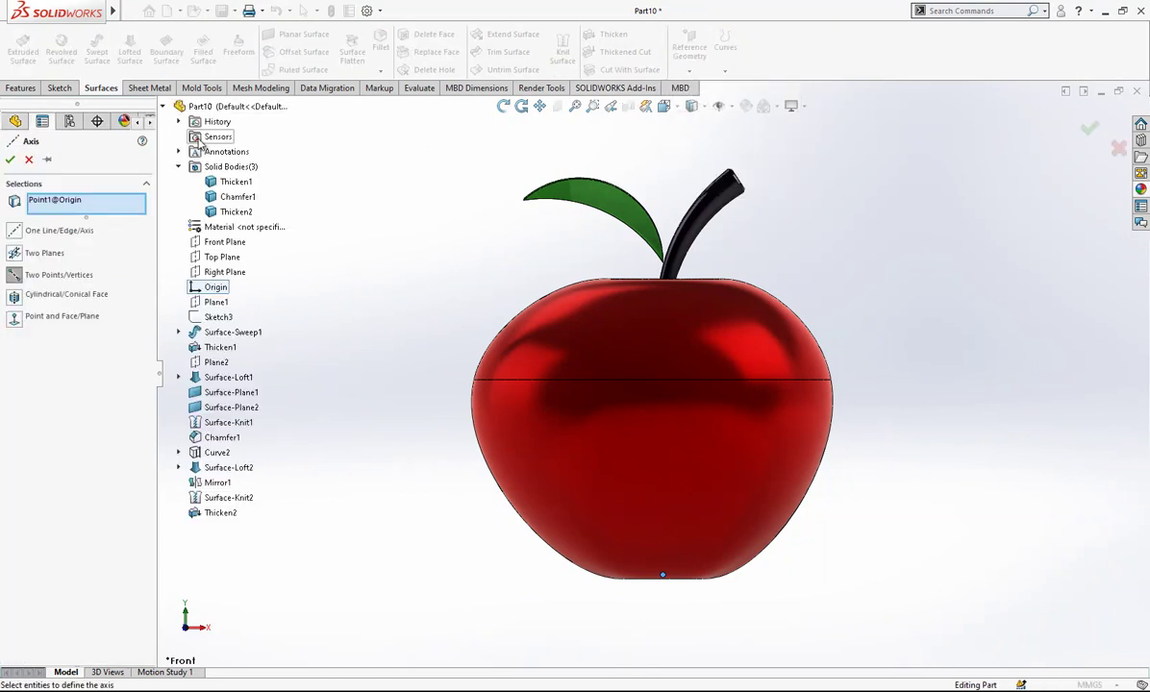
pyautogui.click(224, 258)
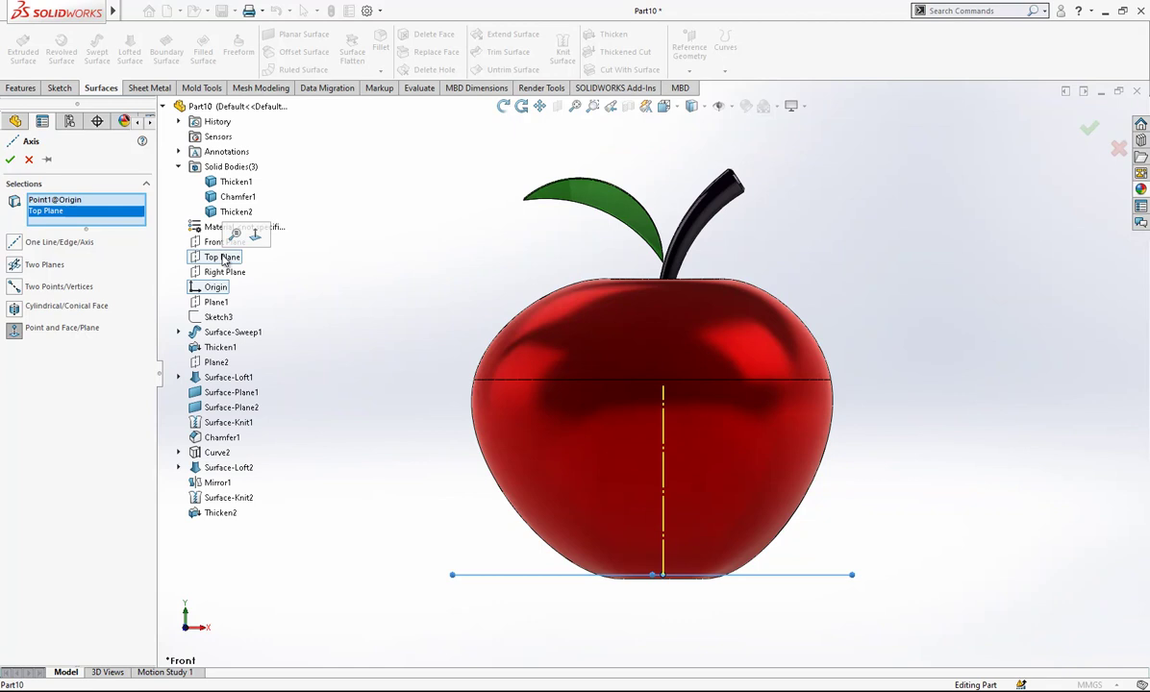
pyautogui.click(9, 159)
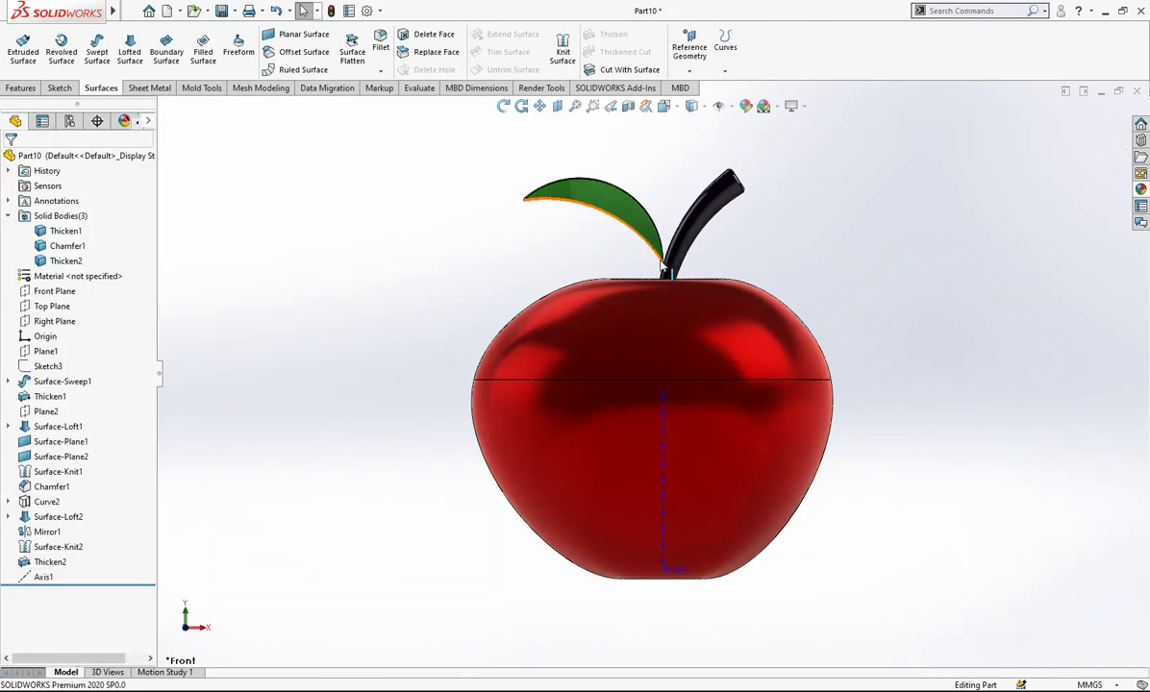
# Create Axis2 through the stem vertex, perpendicular to the Right Plane
pyautogui.click(688, 50)
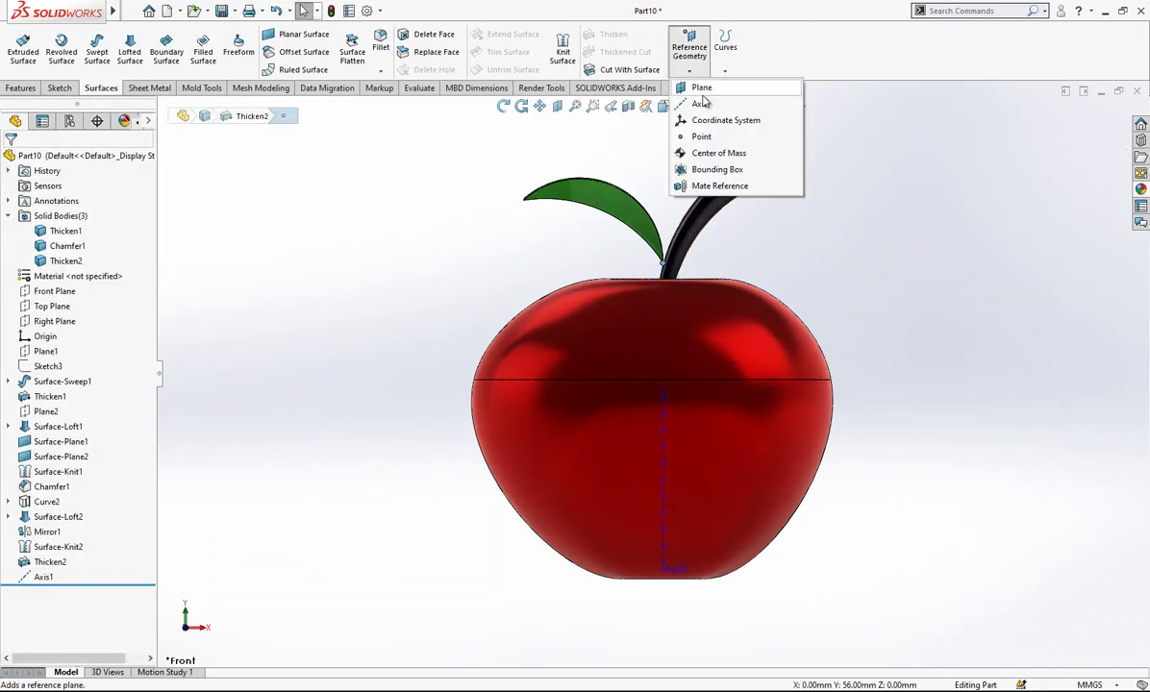
pyautogui.click(701, 103)
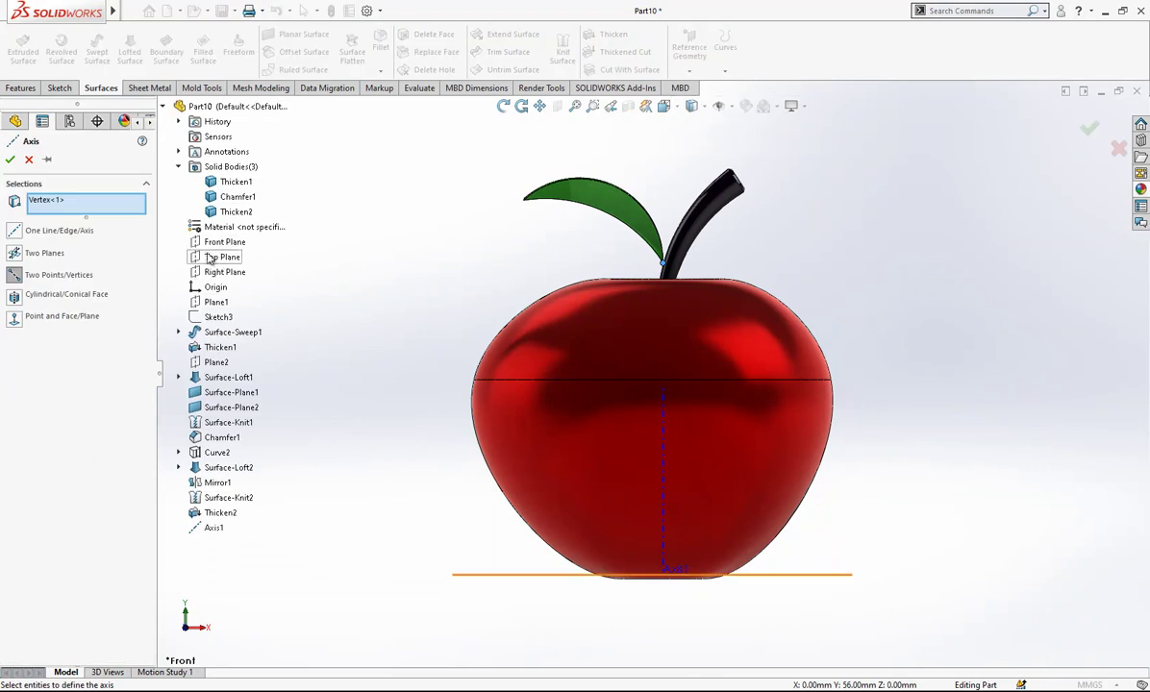
pyautogui.click(215, 270)
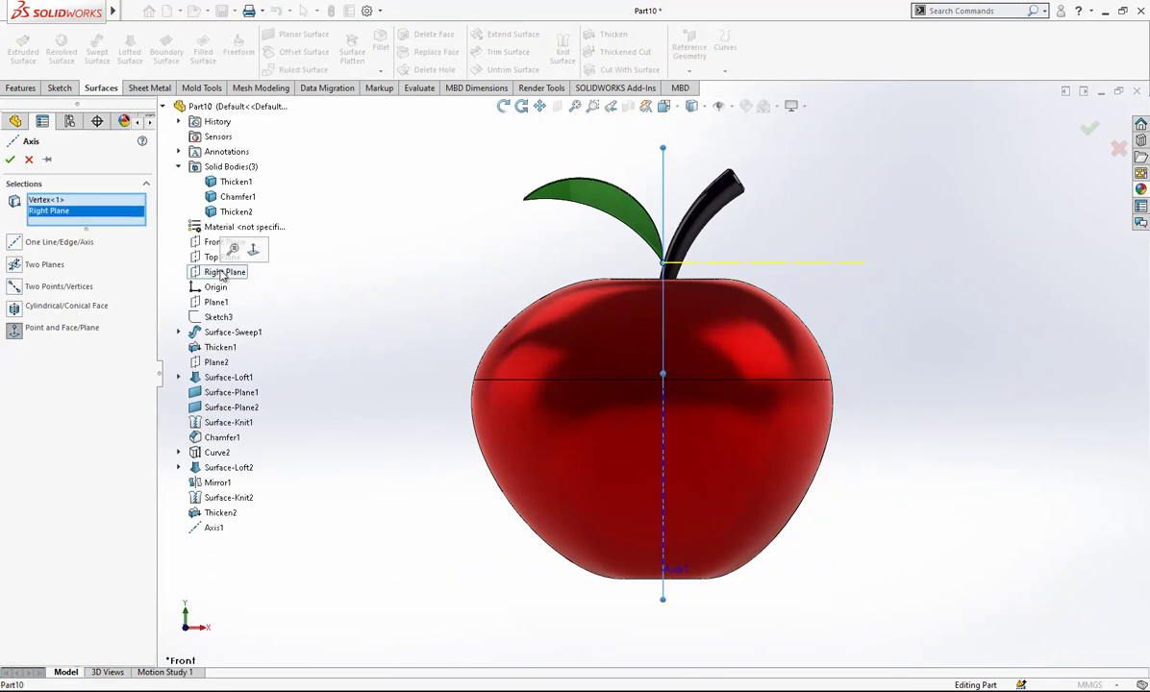
pyautogui.click(10, 159)
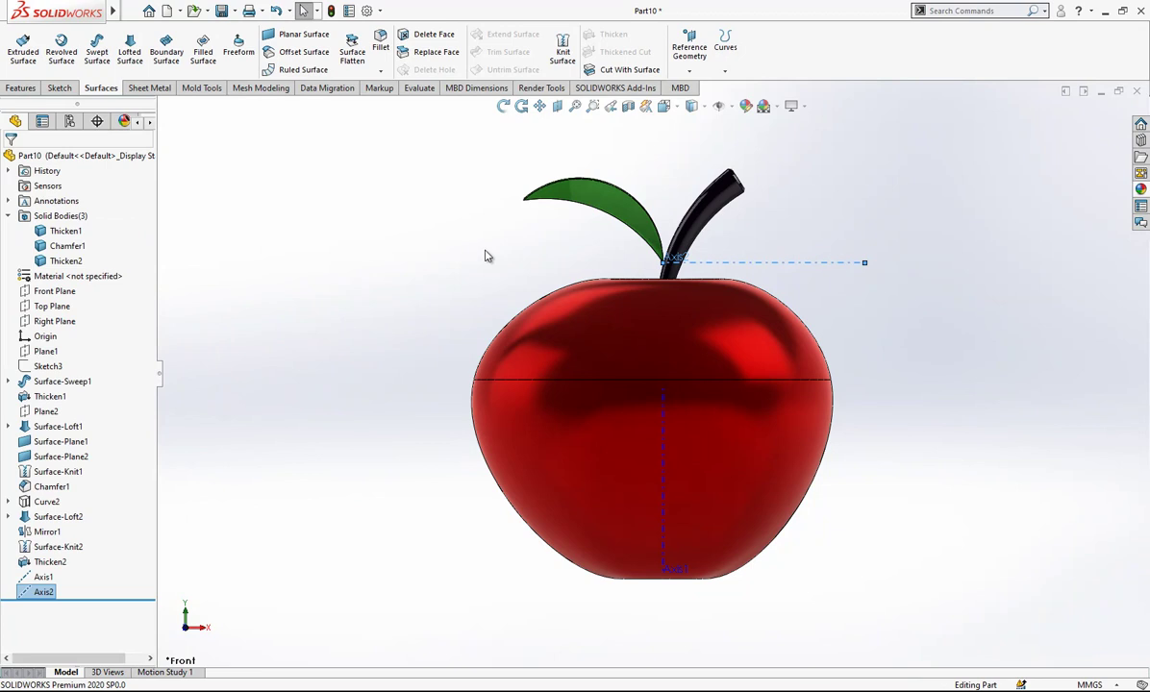
# Rotate the Thicken2 leaf body 45° about Axis1 using Move/Copy Bodies
pyautogui.click(210, 11)
pyautogui.moveTo(234, 65)
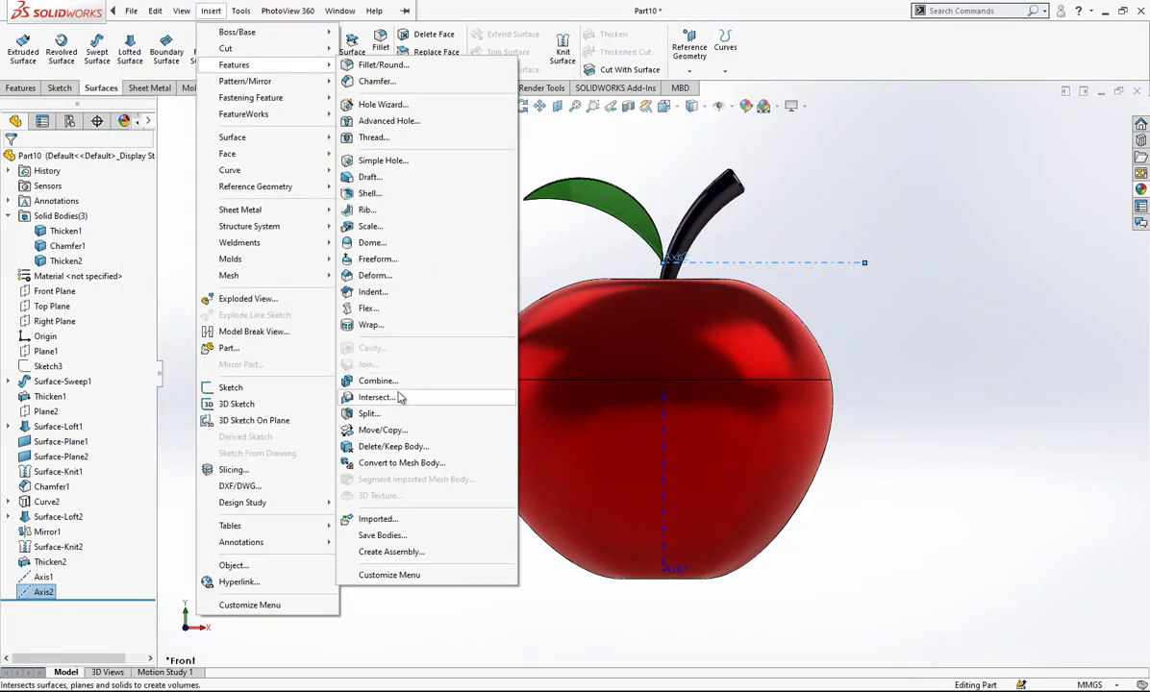
pyautogui.click(383, 430)
pyautogui.click(92, 295)
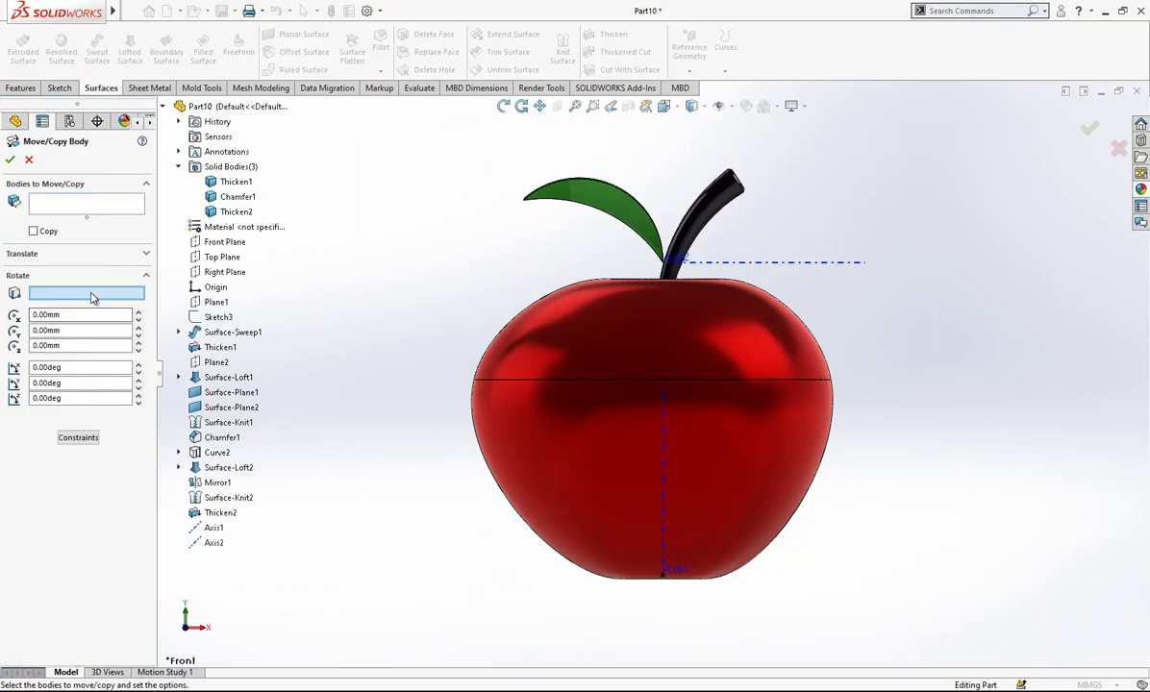
pyautogui.click(662, 409)
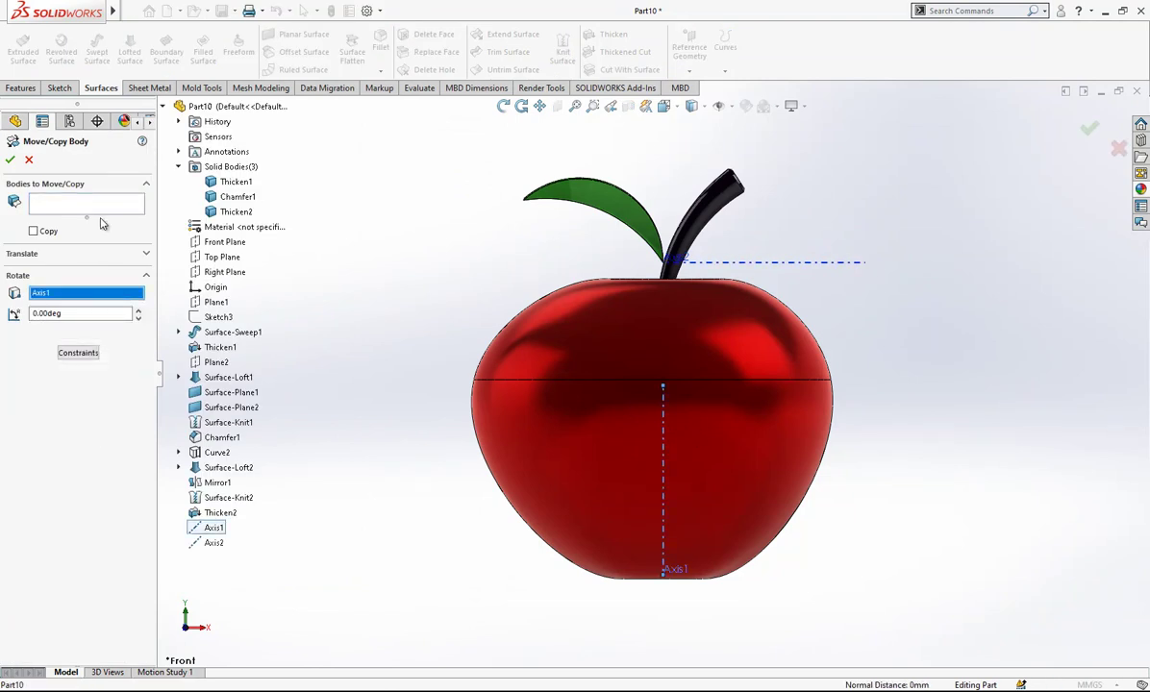
pyautogui.click(595, 199)
pyautogui.write('-4')
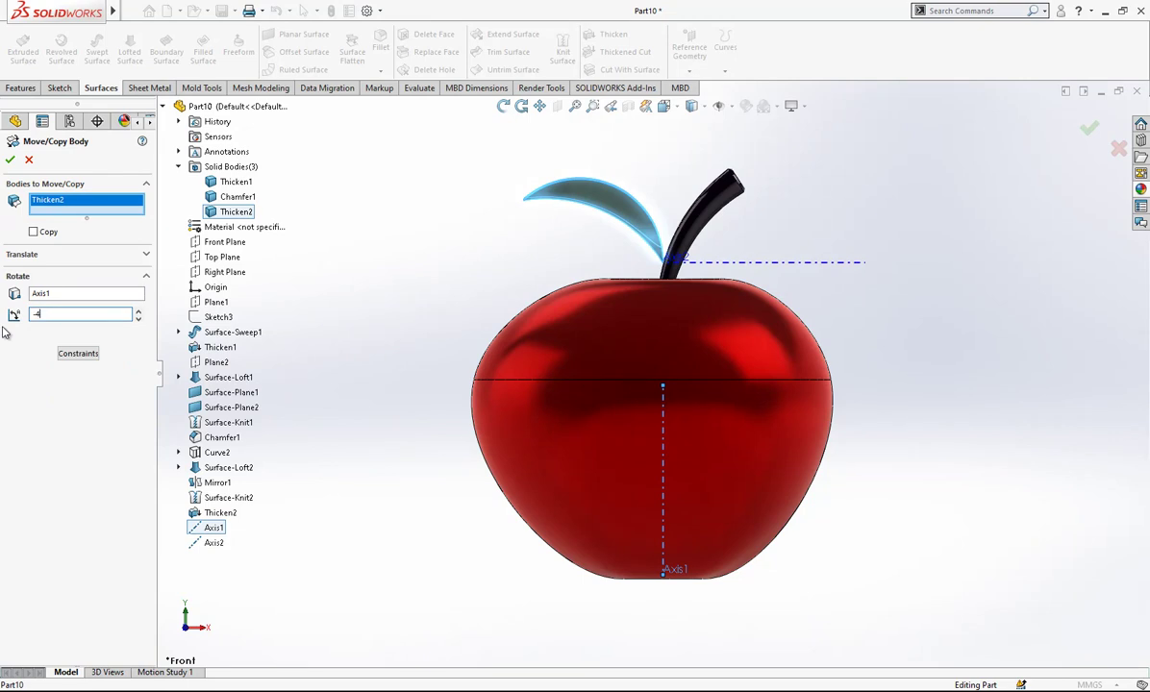
pyautogui.write('5')
pyautogui.press('Return')
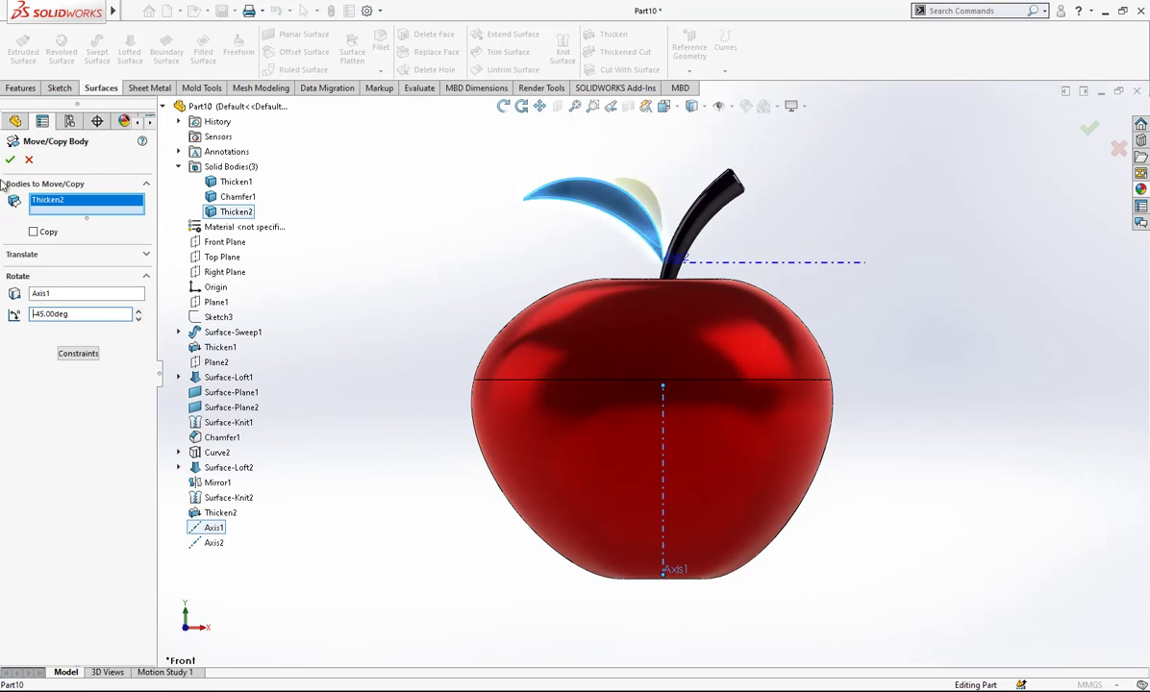
pyautogui.click(9, 159)
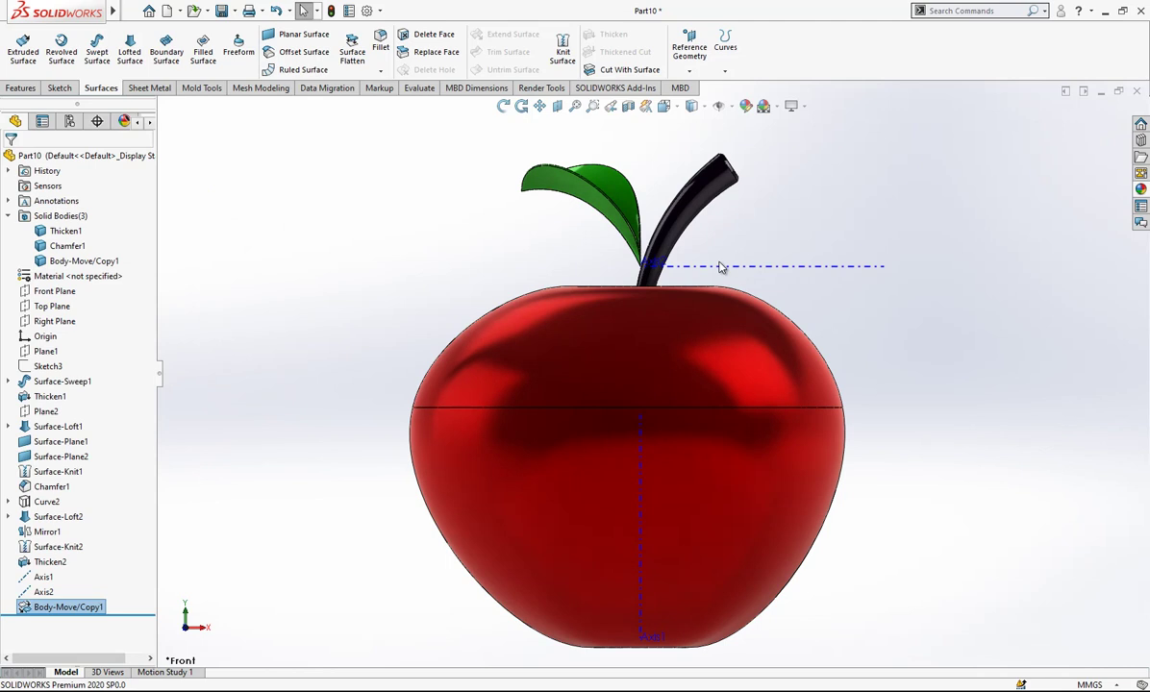
pyautogui.click(719, 273)
pyautogui.rightClick(345, 223)
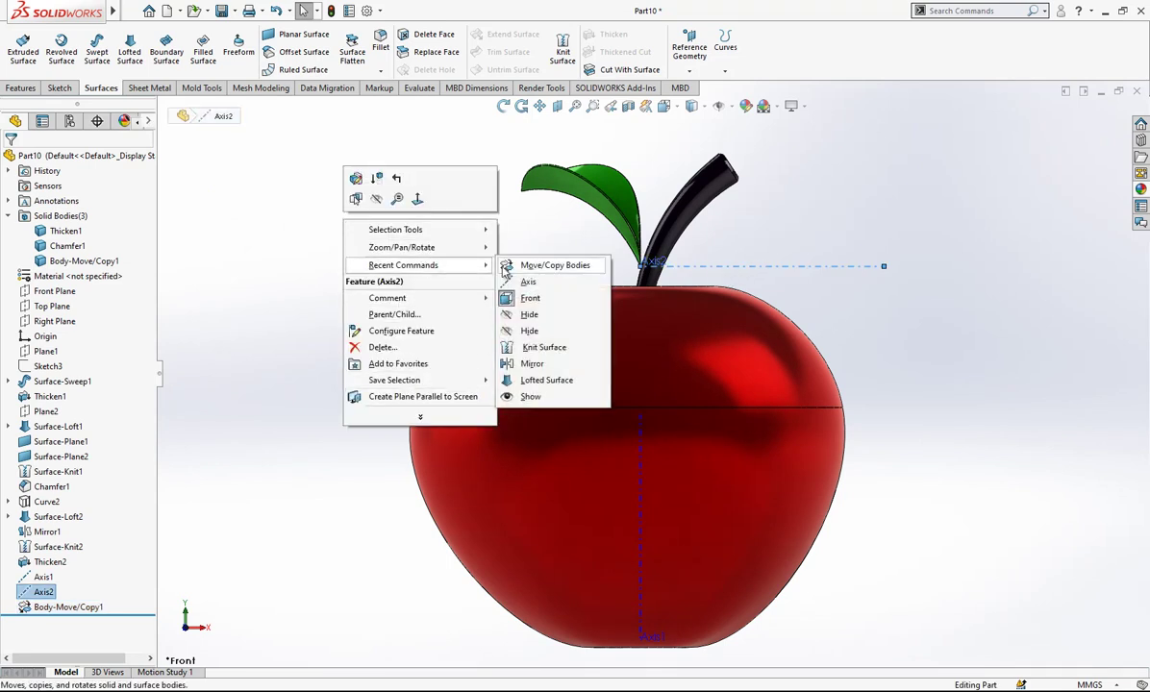
# Rotate the leaf body a further 50° about Axis2 to tilt it upward
pyautogui.click(593, 239)
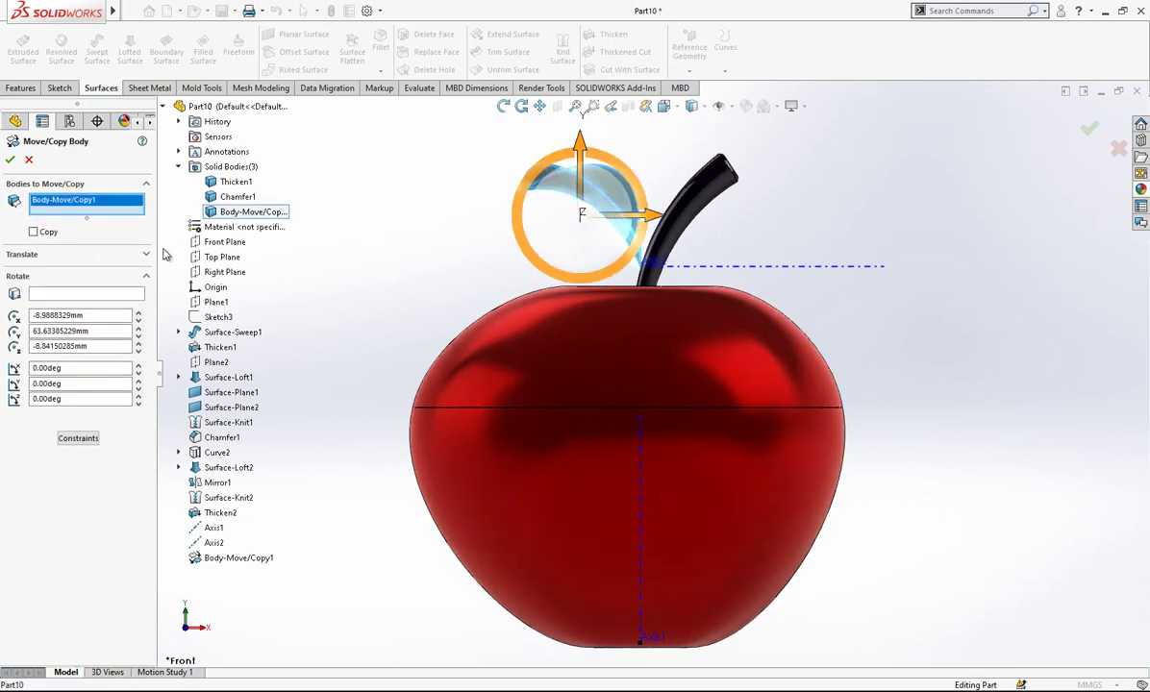
pyautogui.click(115, 294)
pyautogui.click(745, 273)
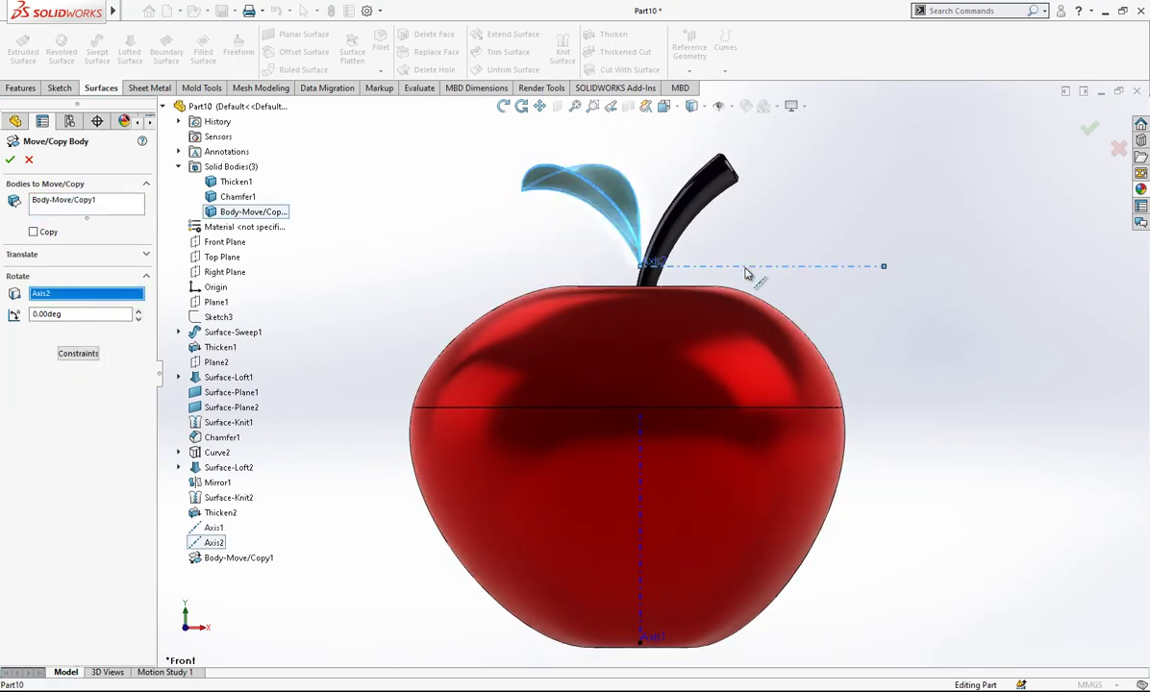
pyautogui.moveTo(139, 316); pyautogui.dragTo(140, 315)
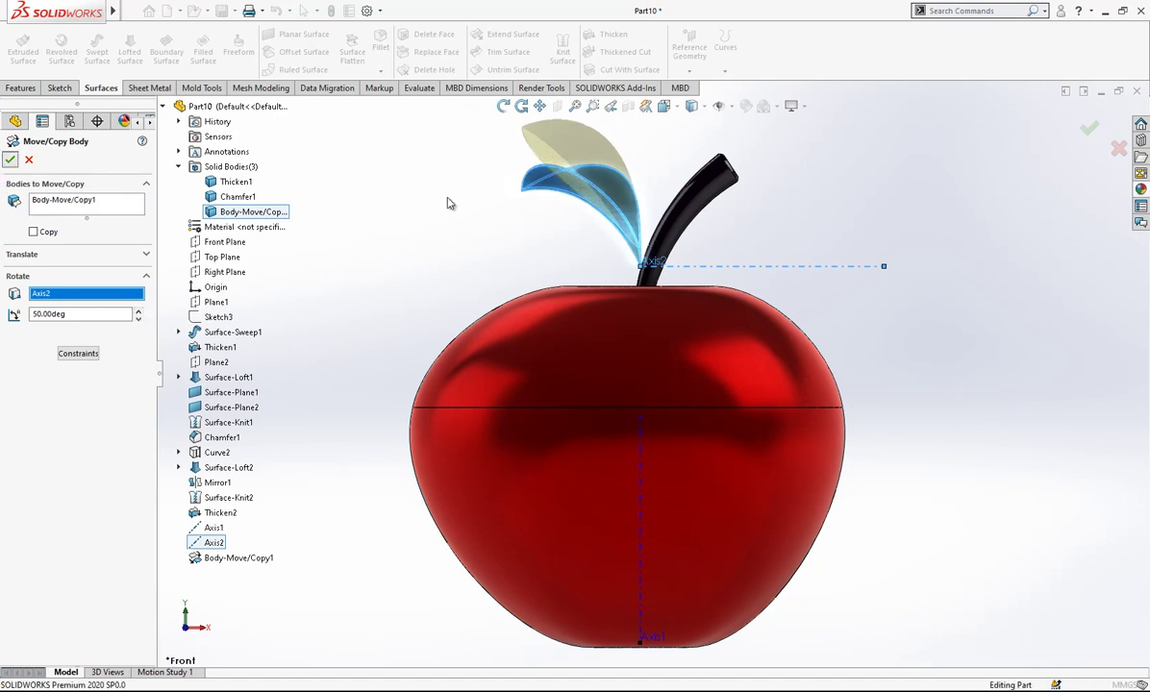
pyautogui.click(9, 162)
# Hide reference axes Axis2 and Axis1
pyautogui.click(735, 331)
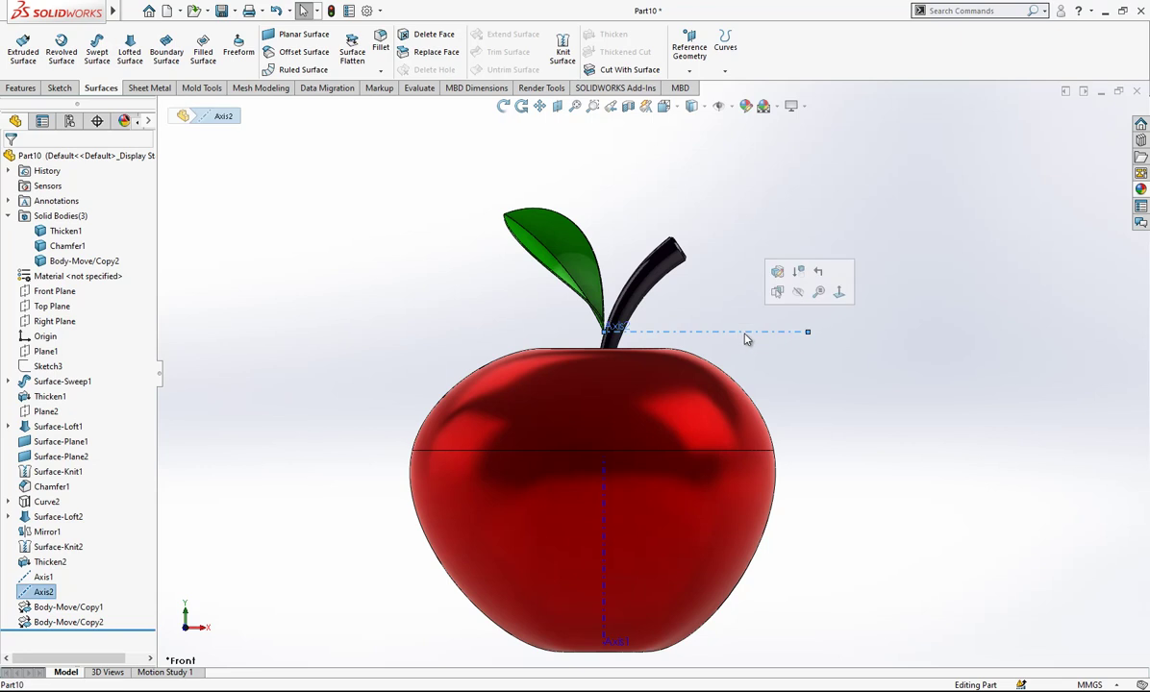
pyautogui.click(798, 298)
pyautogui.click(605, 478)
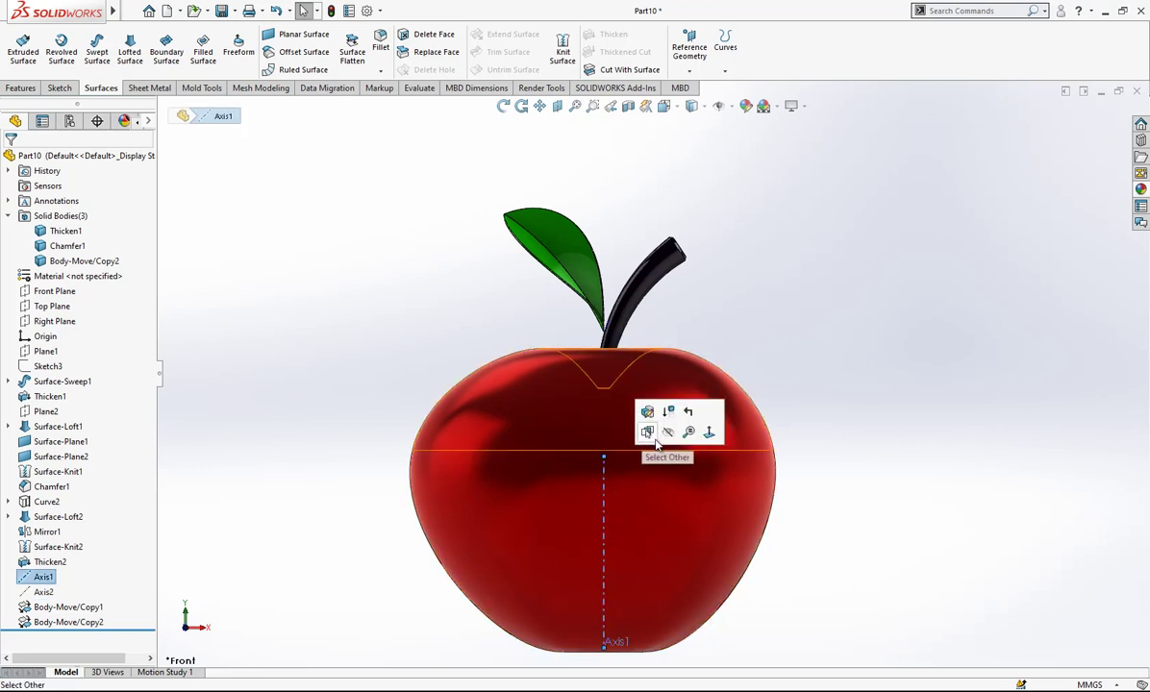
pyautogui.click(646, 435)
# Switch the display style to Shaded without edges and zoom to view the apple
pyautogui.click(693, 106)
pyautogui.click(692, 145)
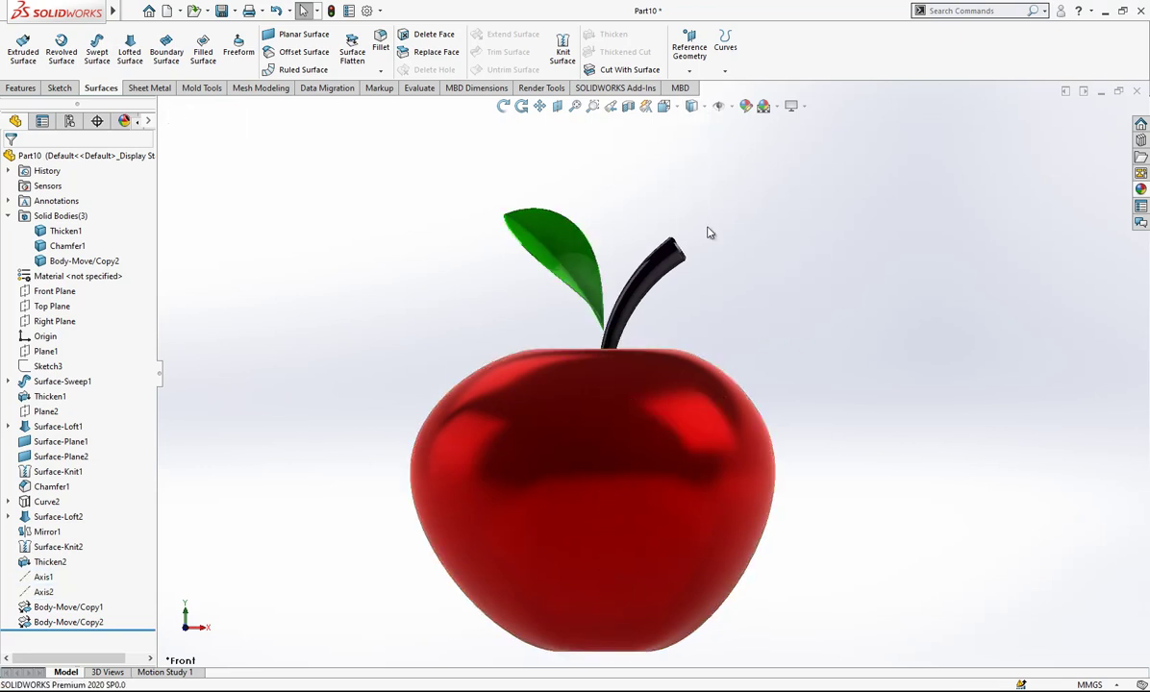
pyautogui.scroll(3, 616, 403)
pyautogui.scroll(-5, 629, 411)
pyautogui.scroll(3, 620, 208)
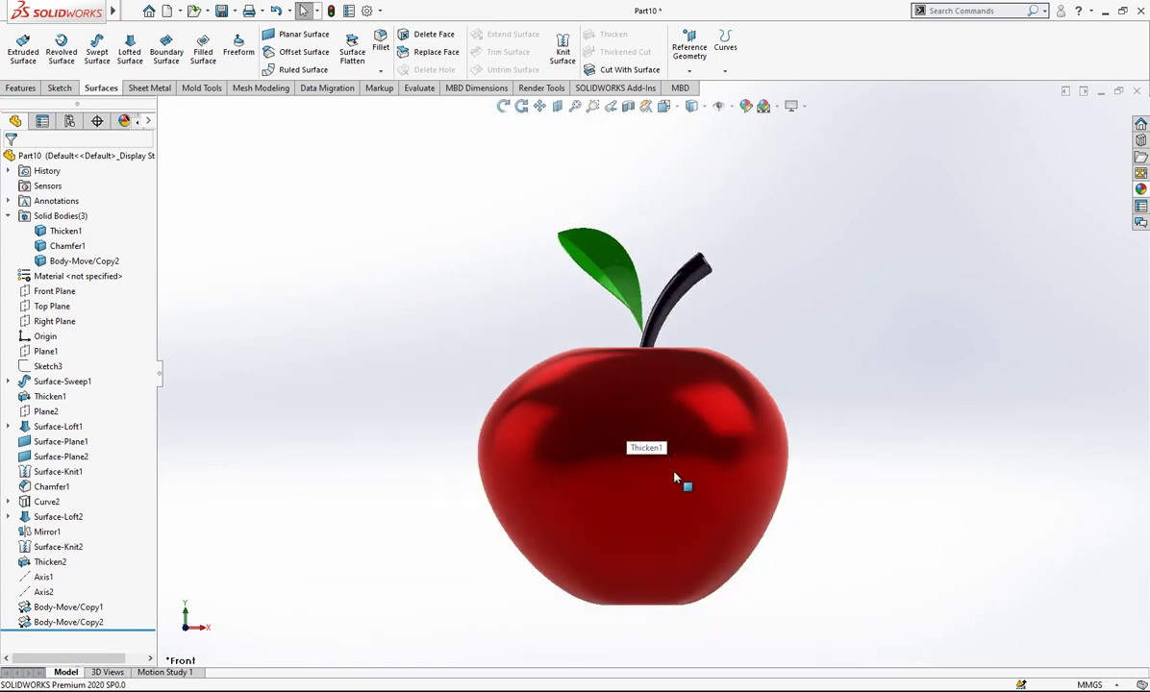
pyautogui.scroll(-2, 692, 466)
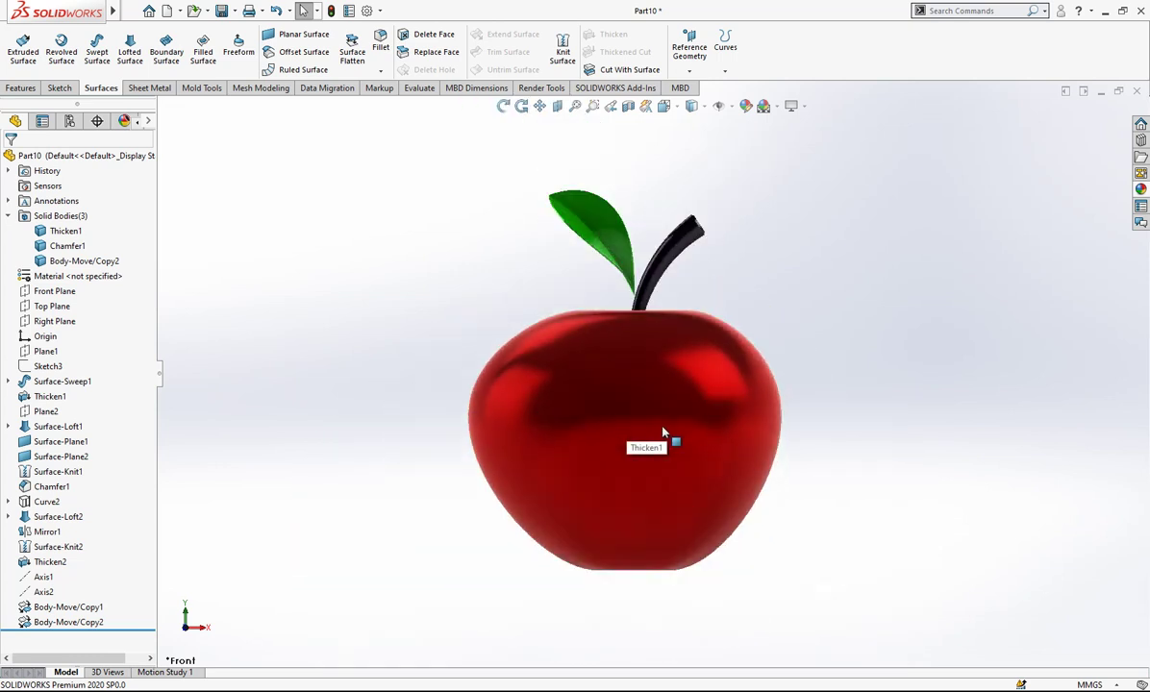
pyautogui.scroll(2, 675, 385)
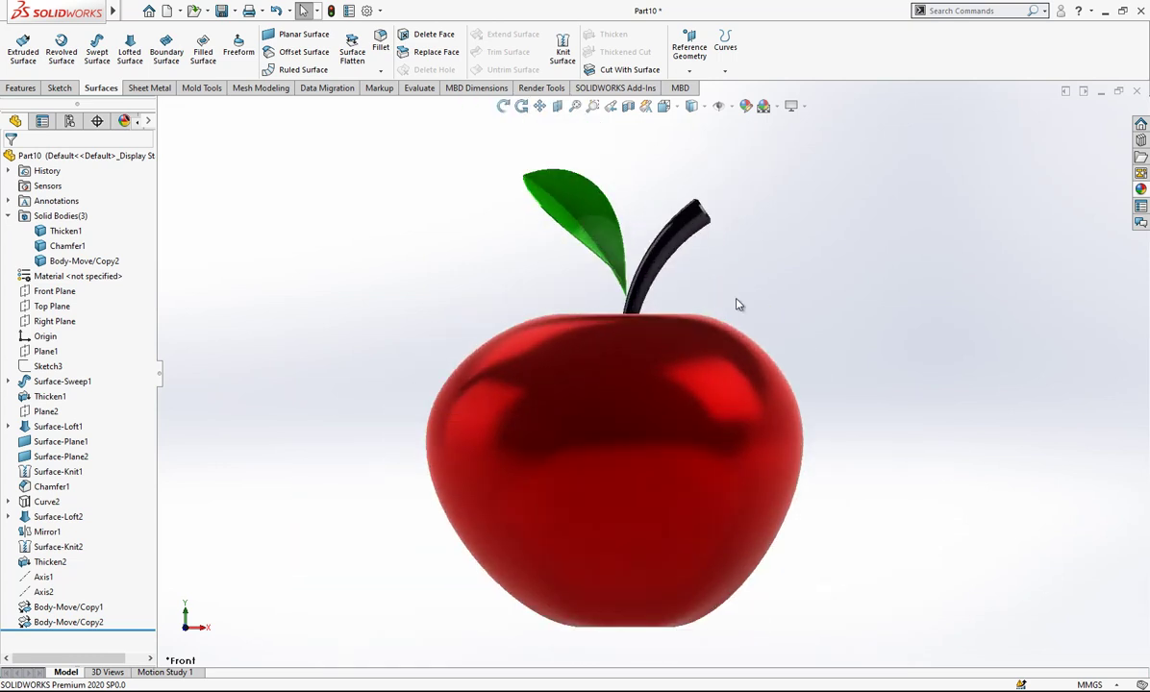
pyautogui.scroll(1, 742, 317)
pyautogui.scroll(-1, 708, 480)
pyautogui.scroll(2, 740, 400)
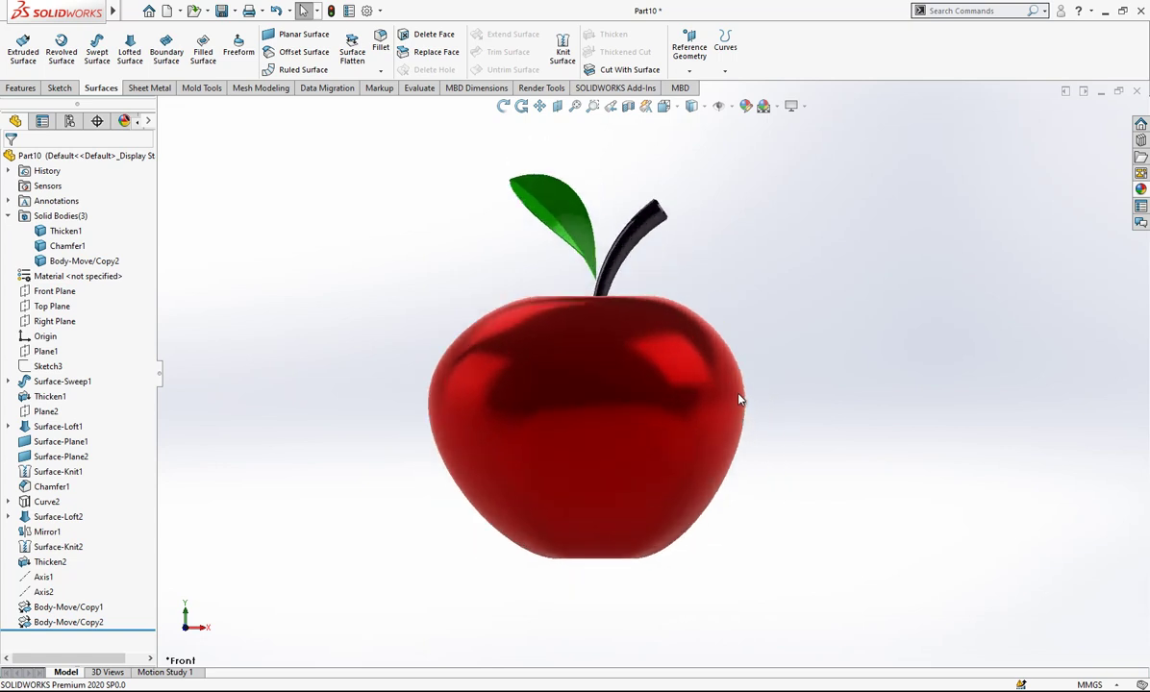